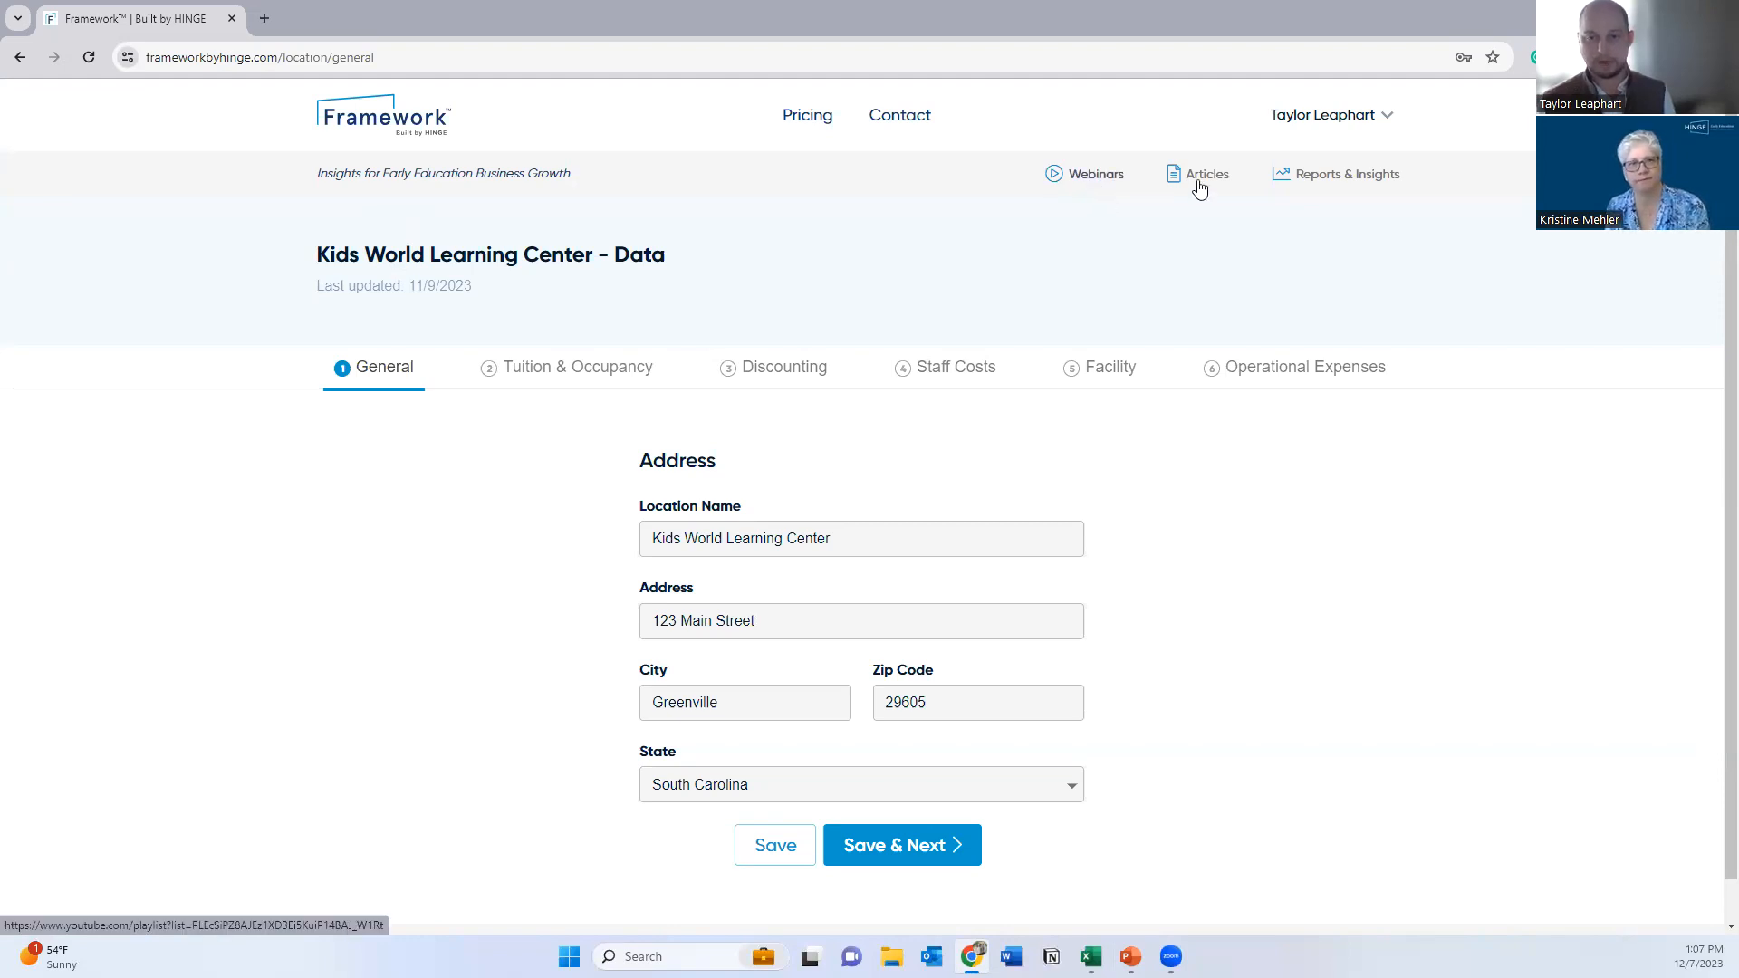
Step: View the Framework webinars playlist and return to the Kids World Learning Center data form
left_click(1078, 175)
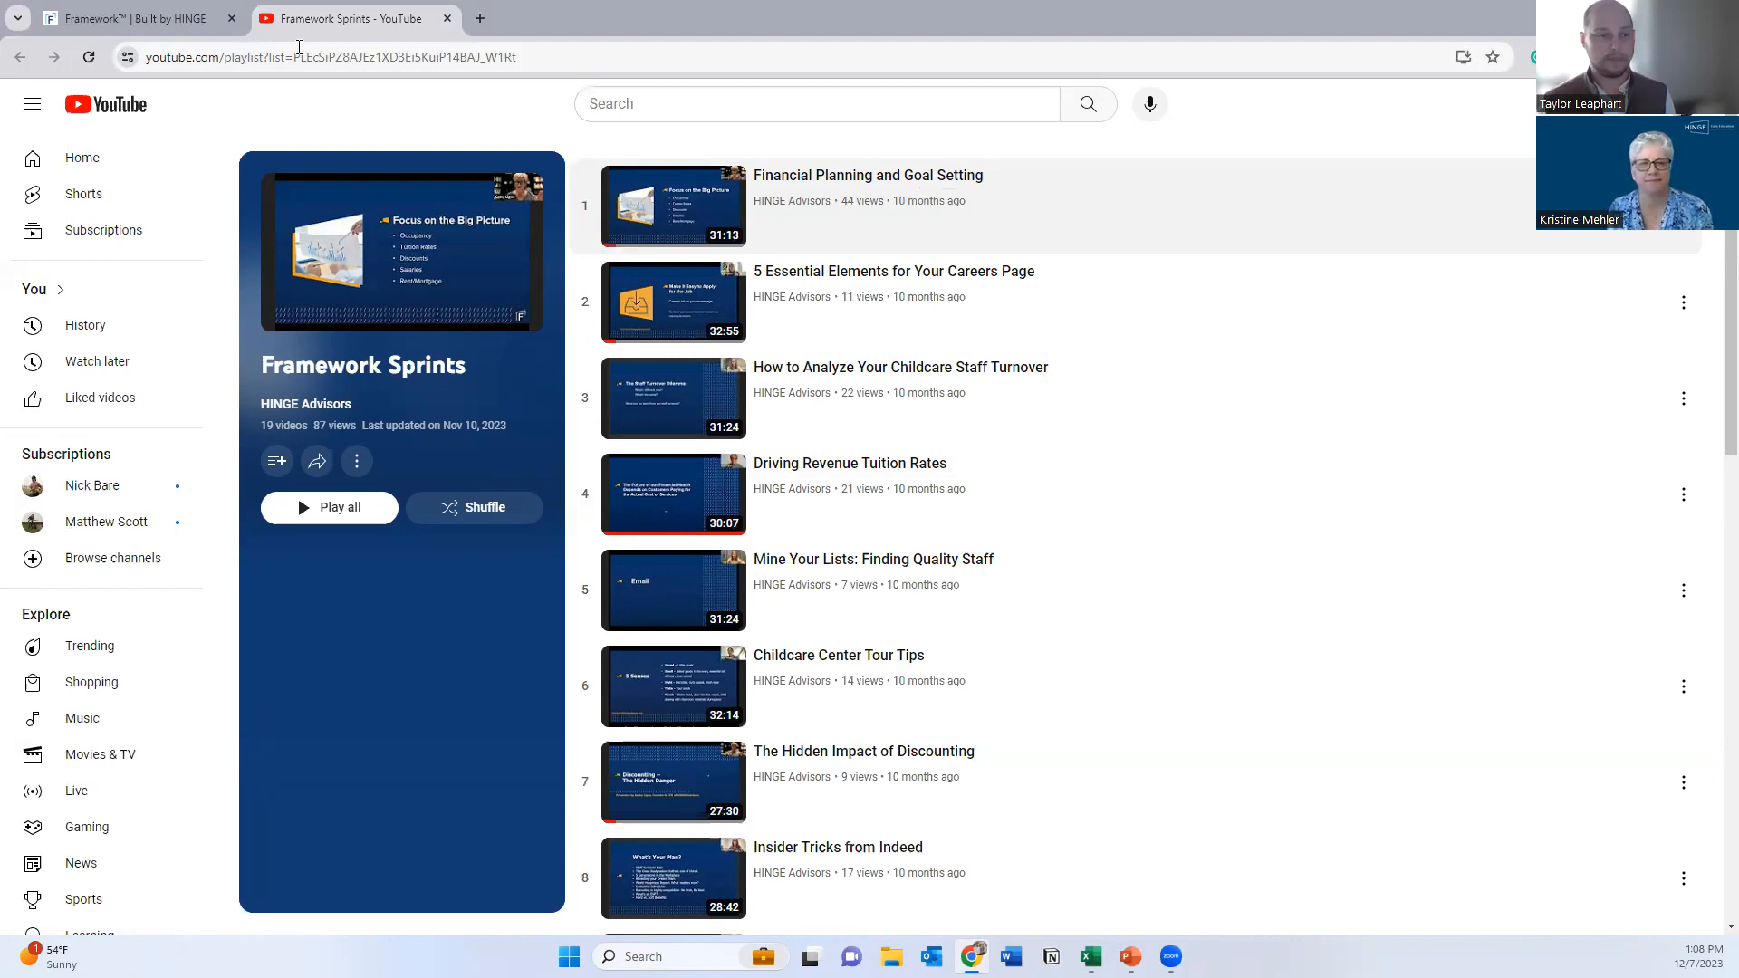
left_click(197, 33)
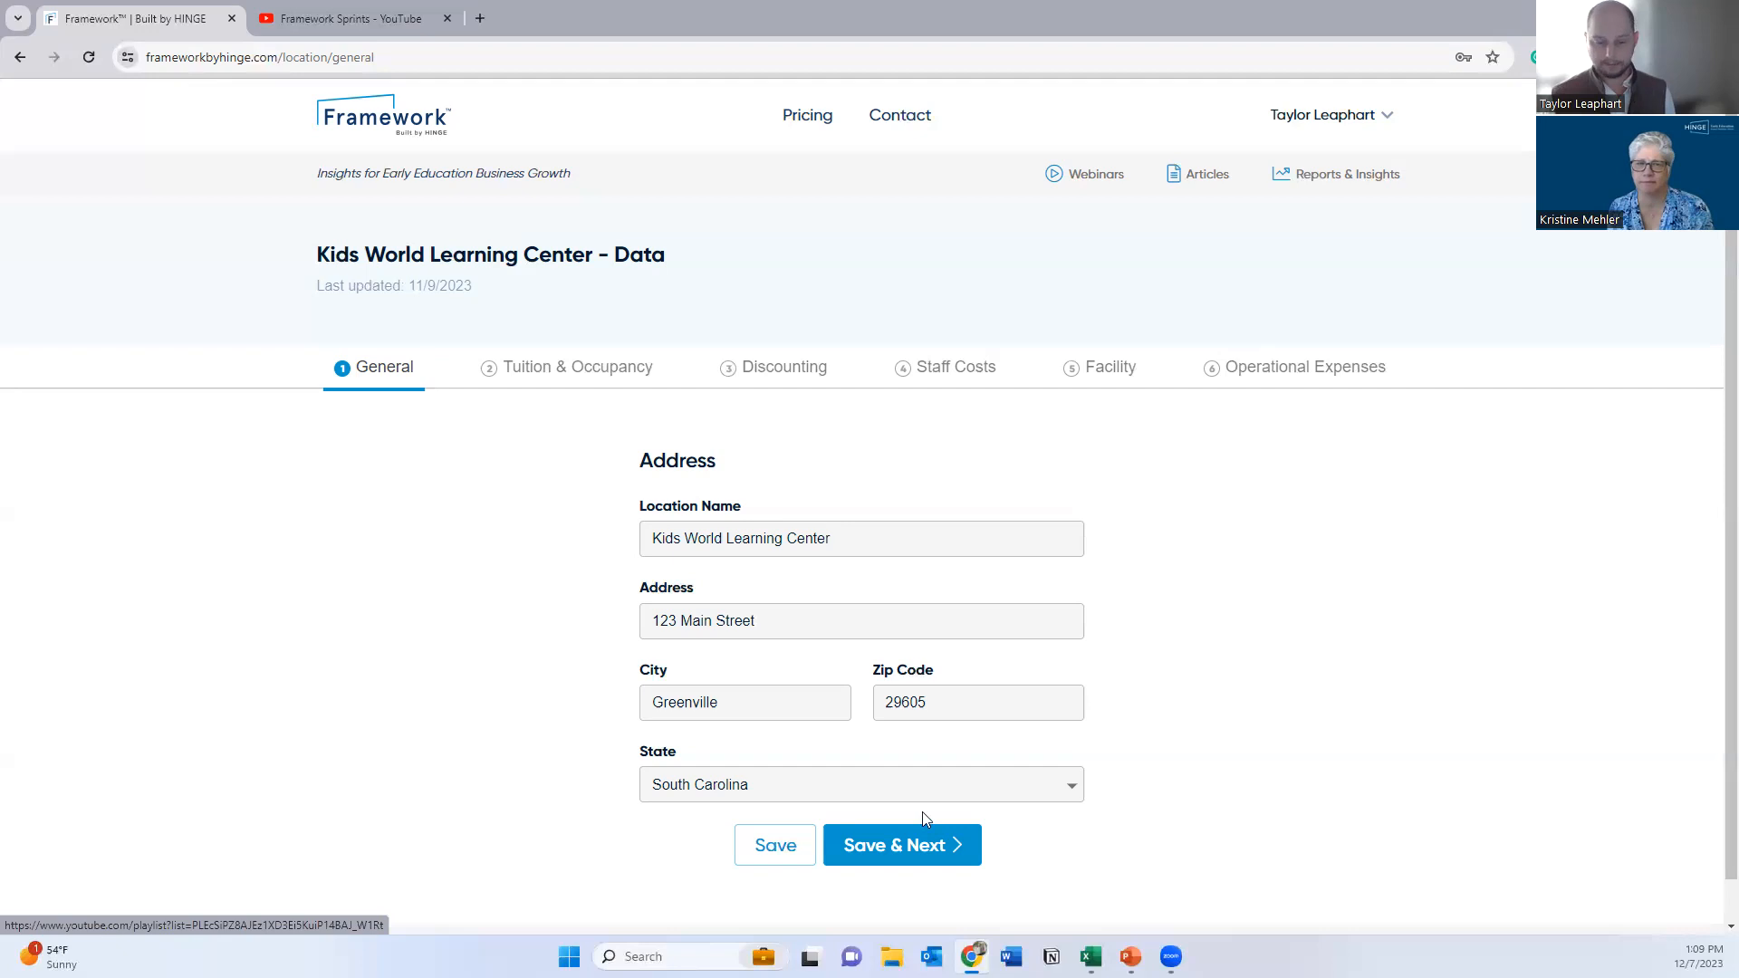
Step: Save the General section, continue to Tuition & Occupancy, and view the explanation for Annual Net Revenue Before Discounting
left_click(895, 840)
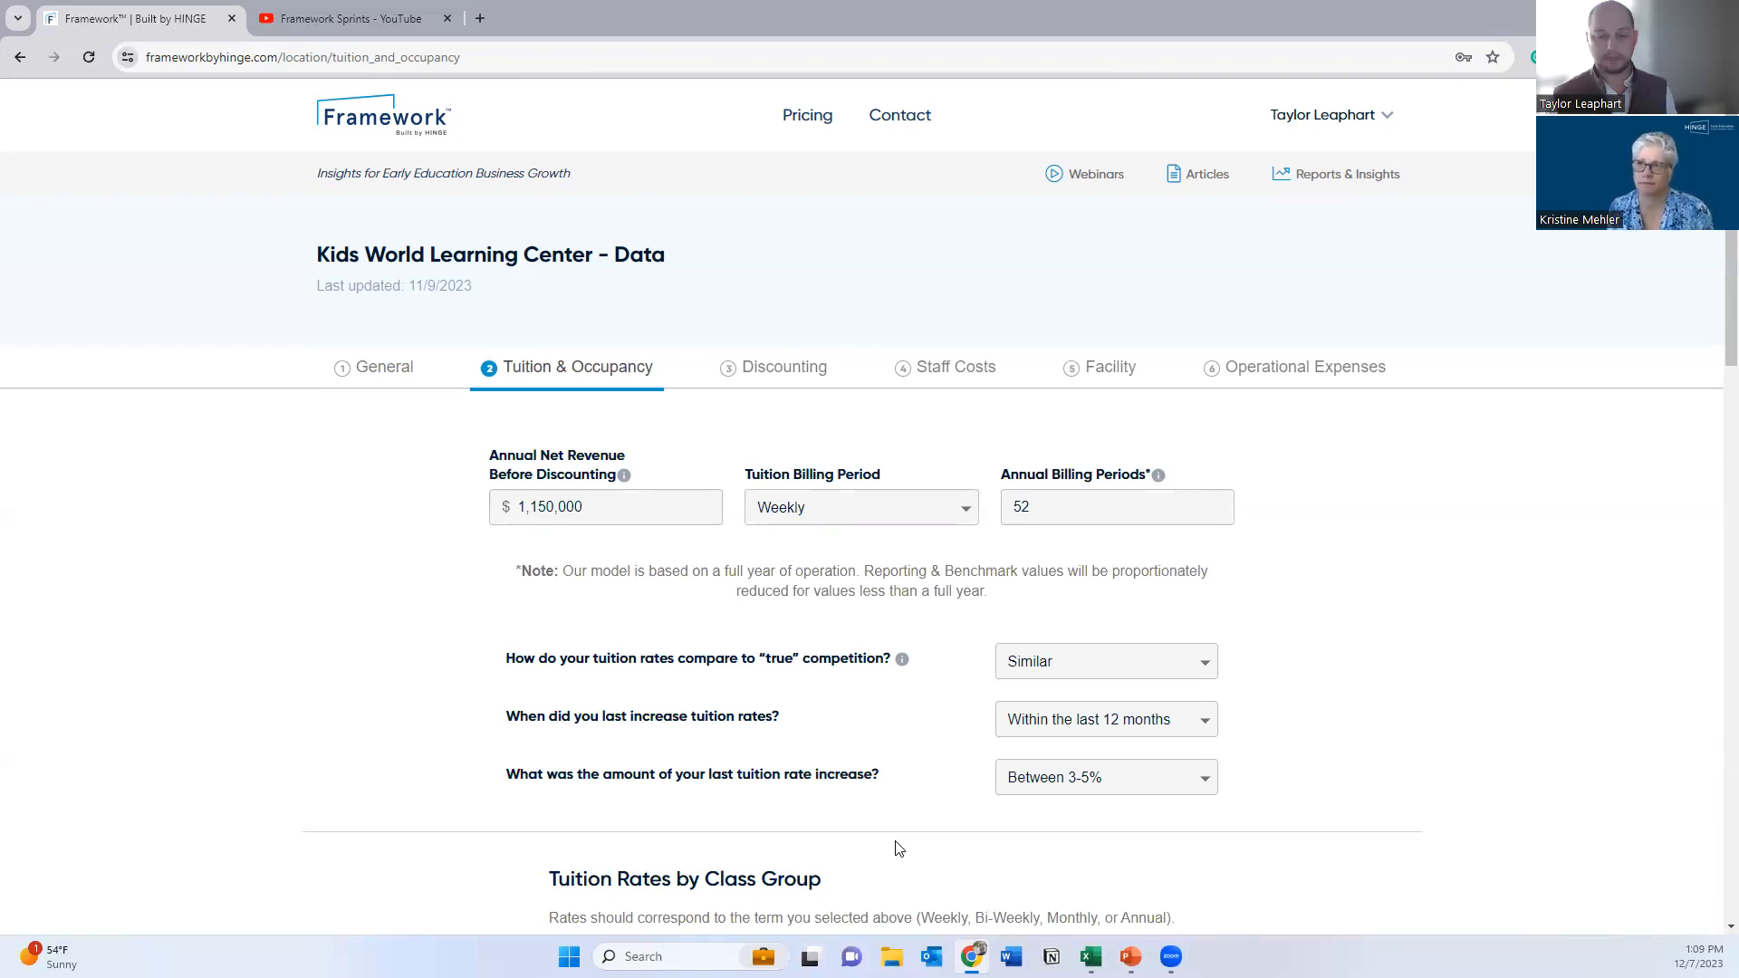
scroll(898, 848, "down", 1)
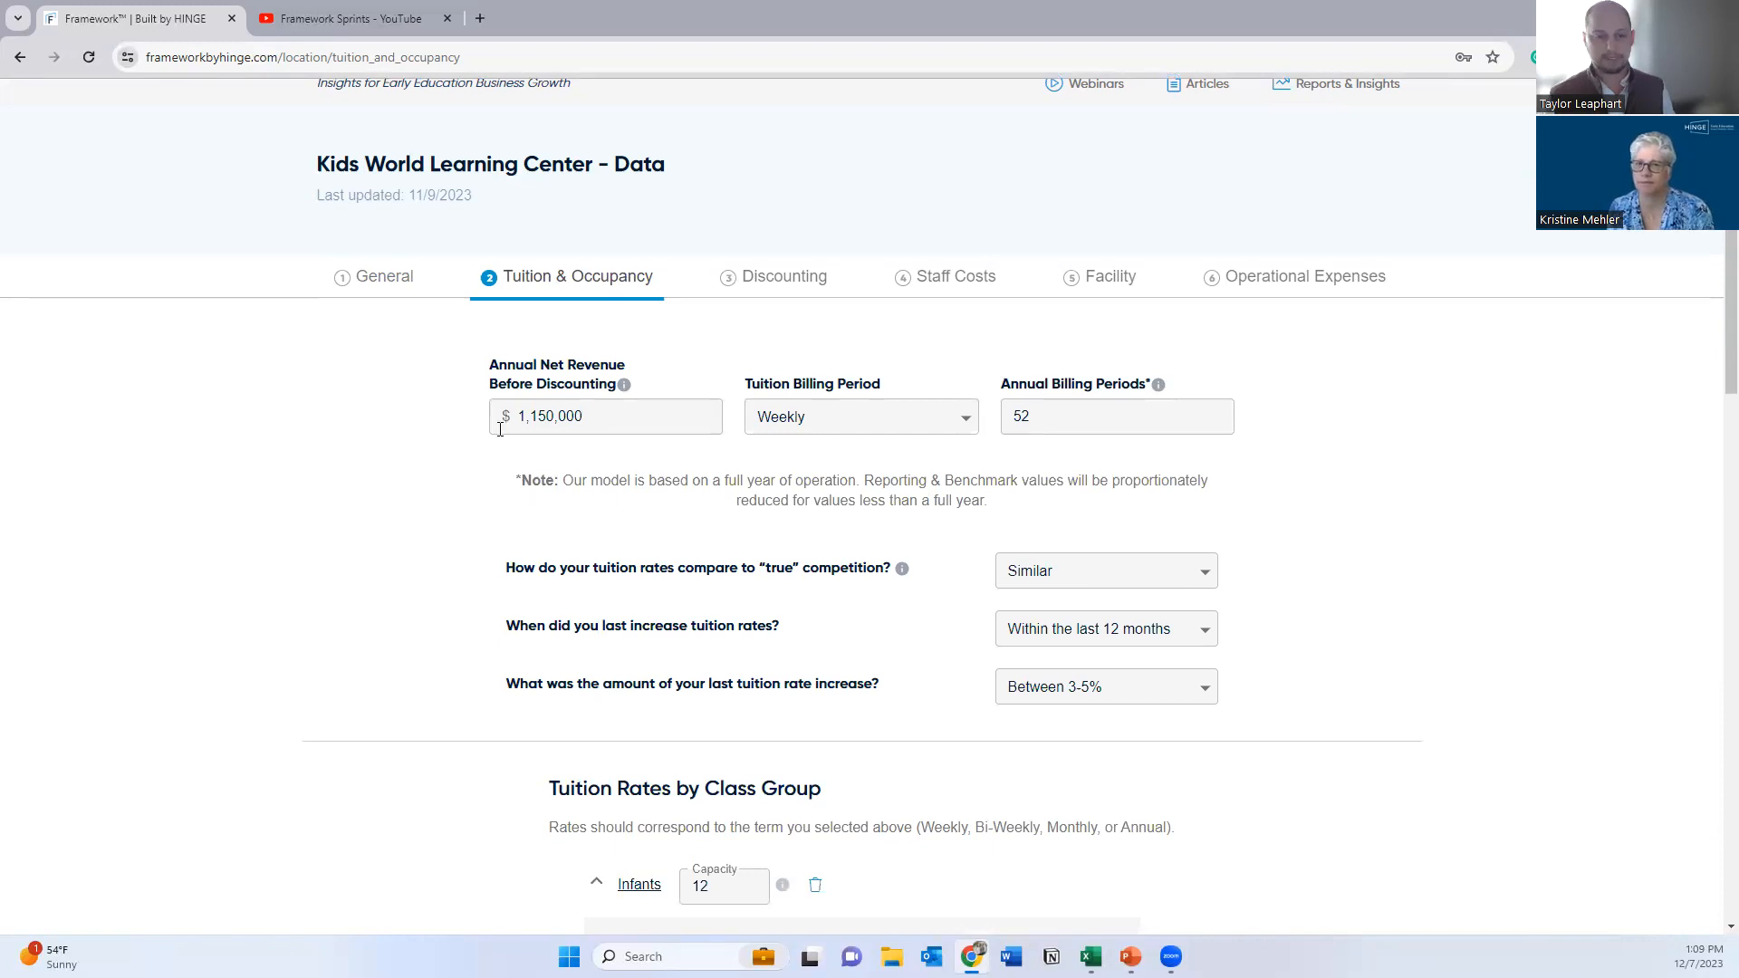
left_click(596, 426)
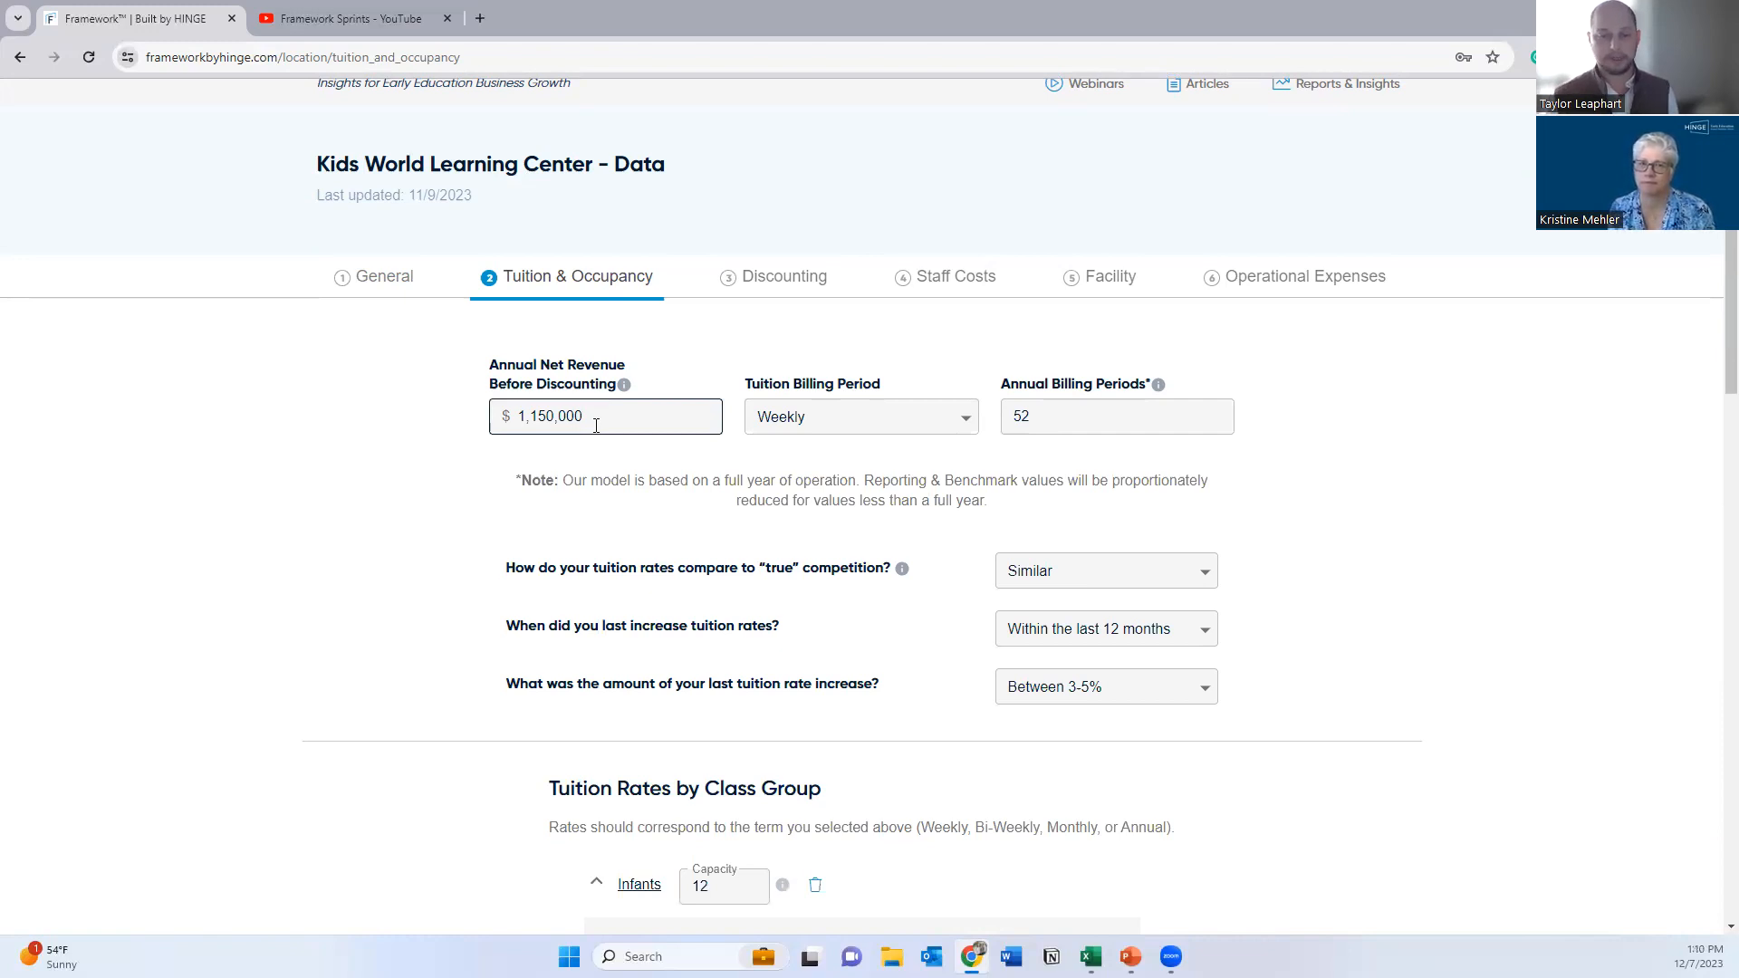
left_click(543, 444)
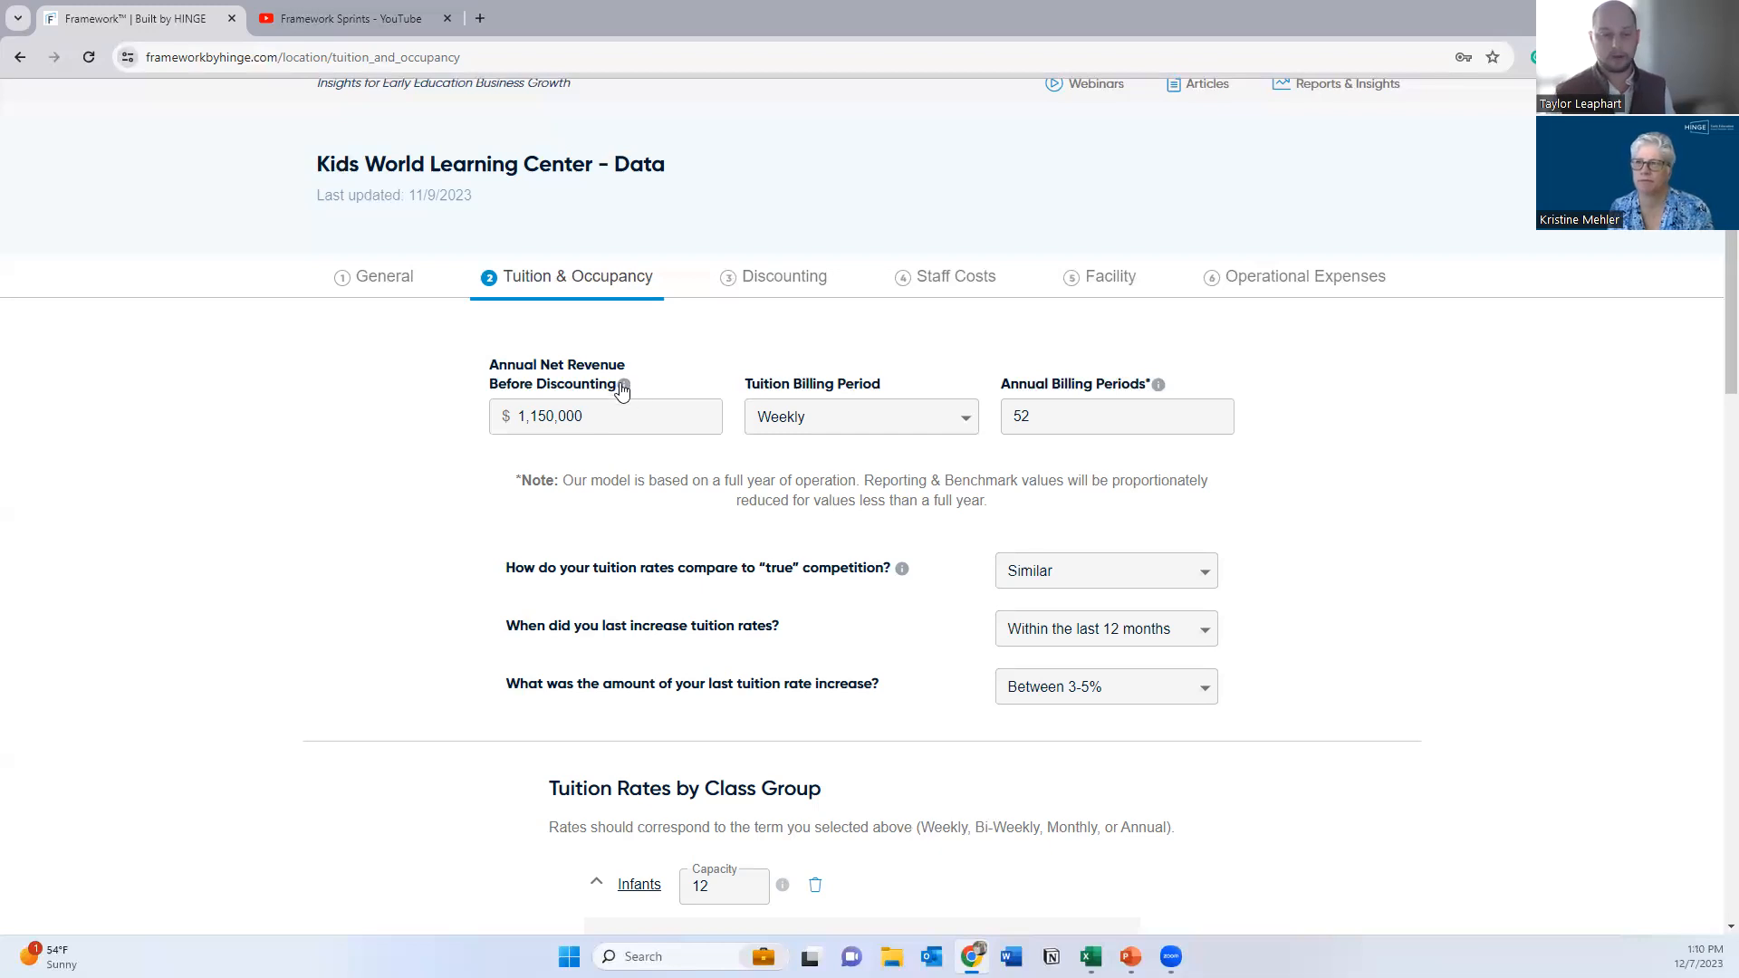
mouse_move(623, 388)
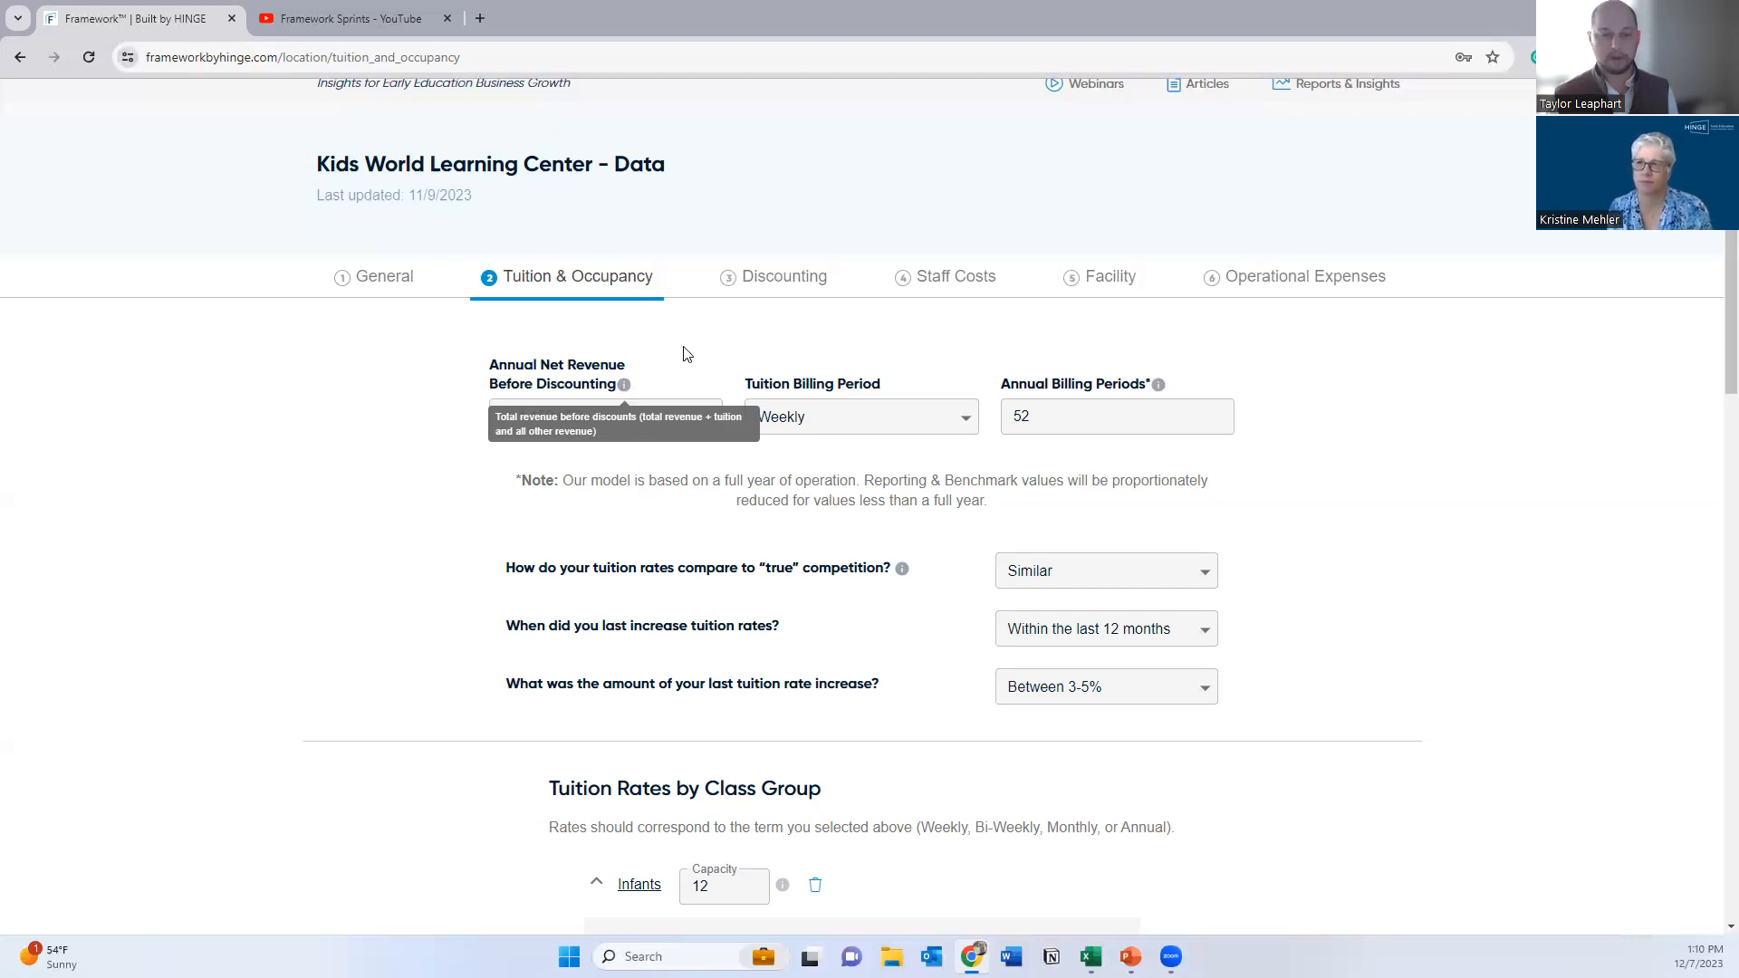
left_click(539, 415)
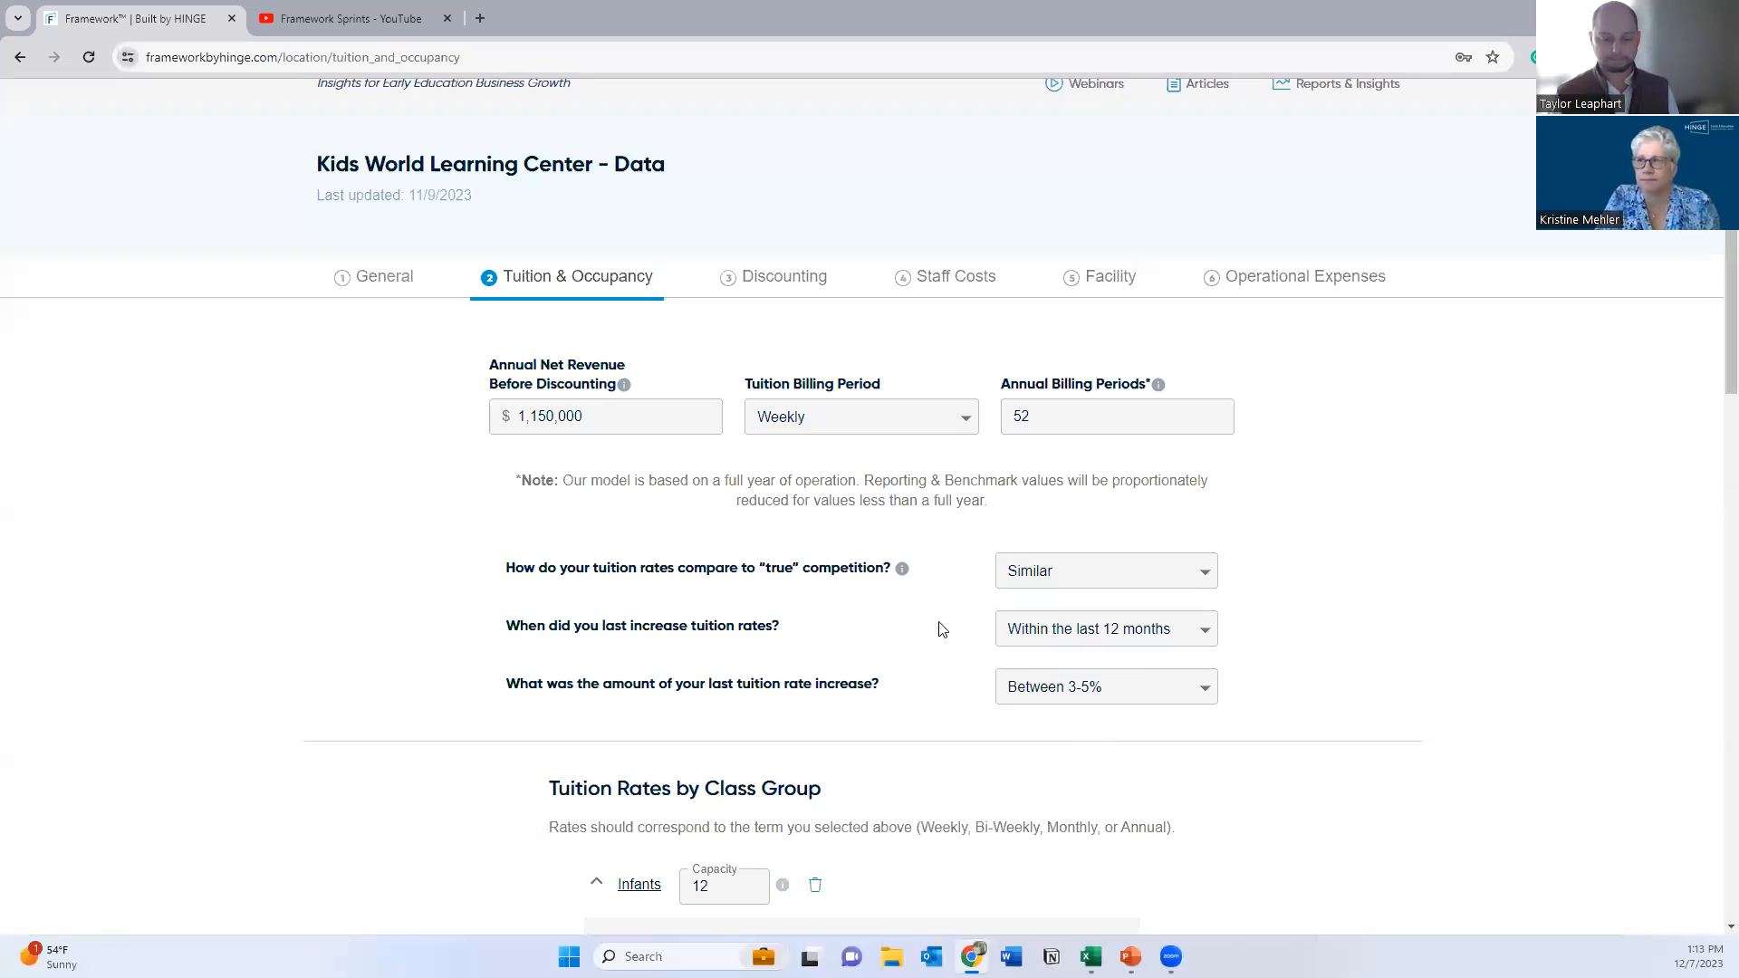
Step: Examine the capacities, schedules, tuition rates and enrollment of each class group from Infants to Afterschool
scroll(941, 629, "down", 6)
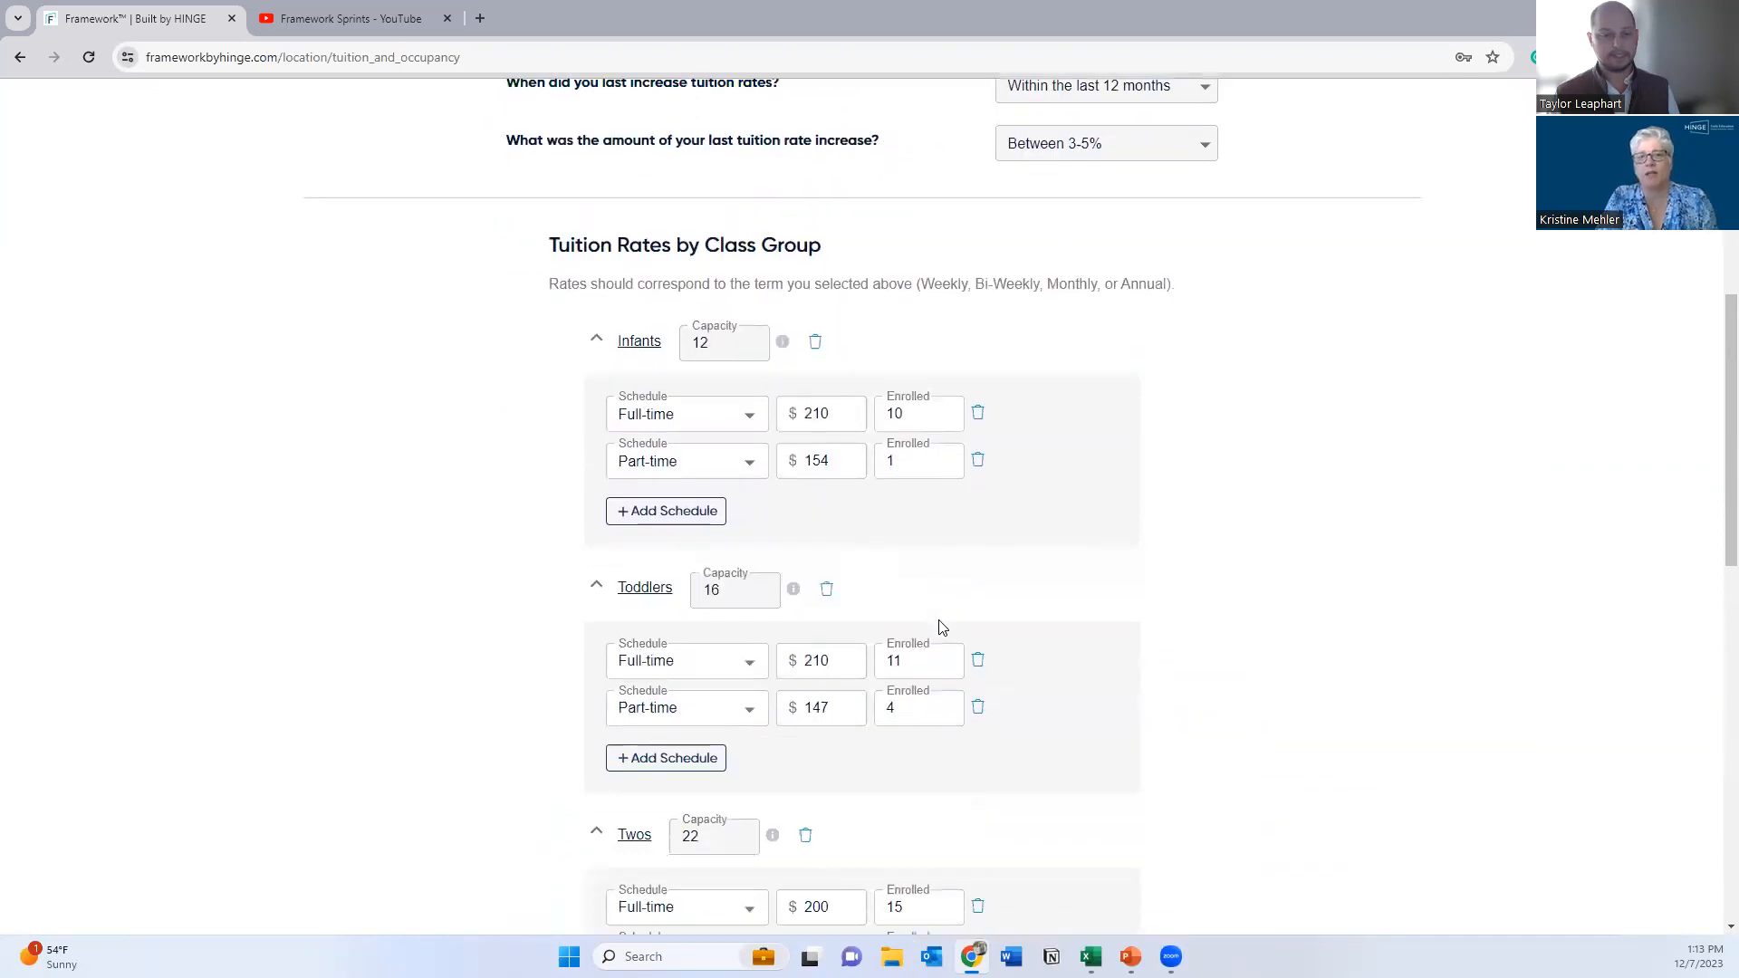
scroll(941, 628, "down", 1)
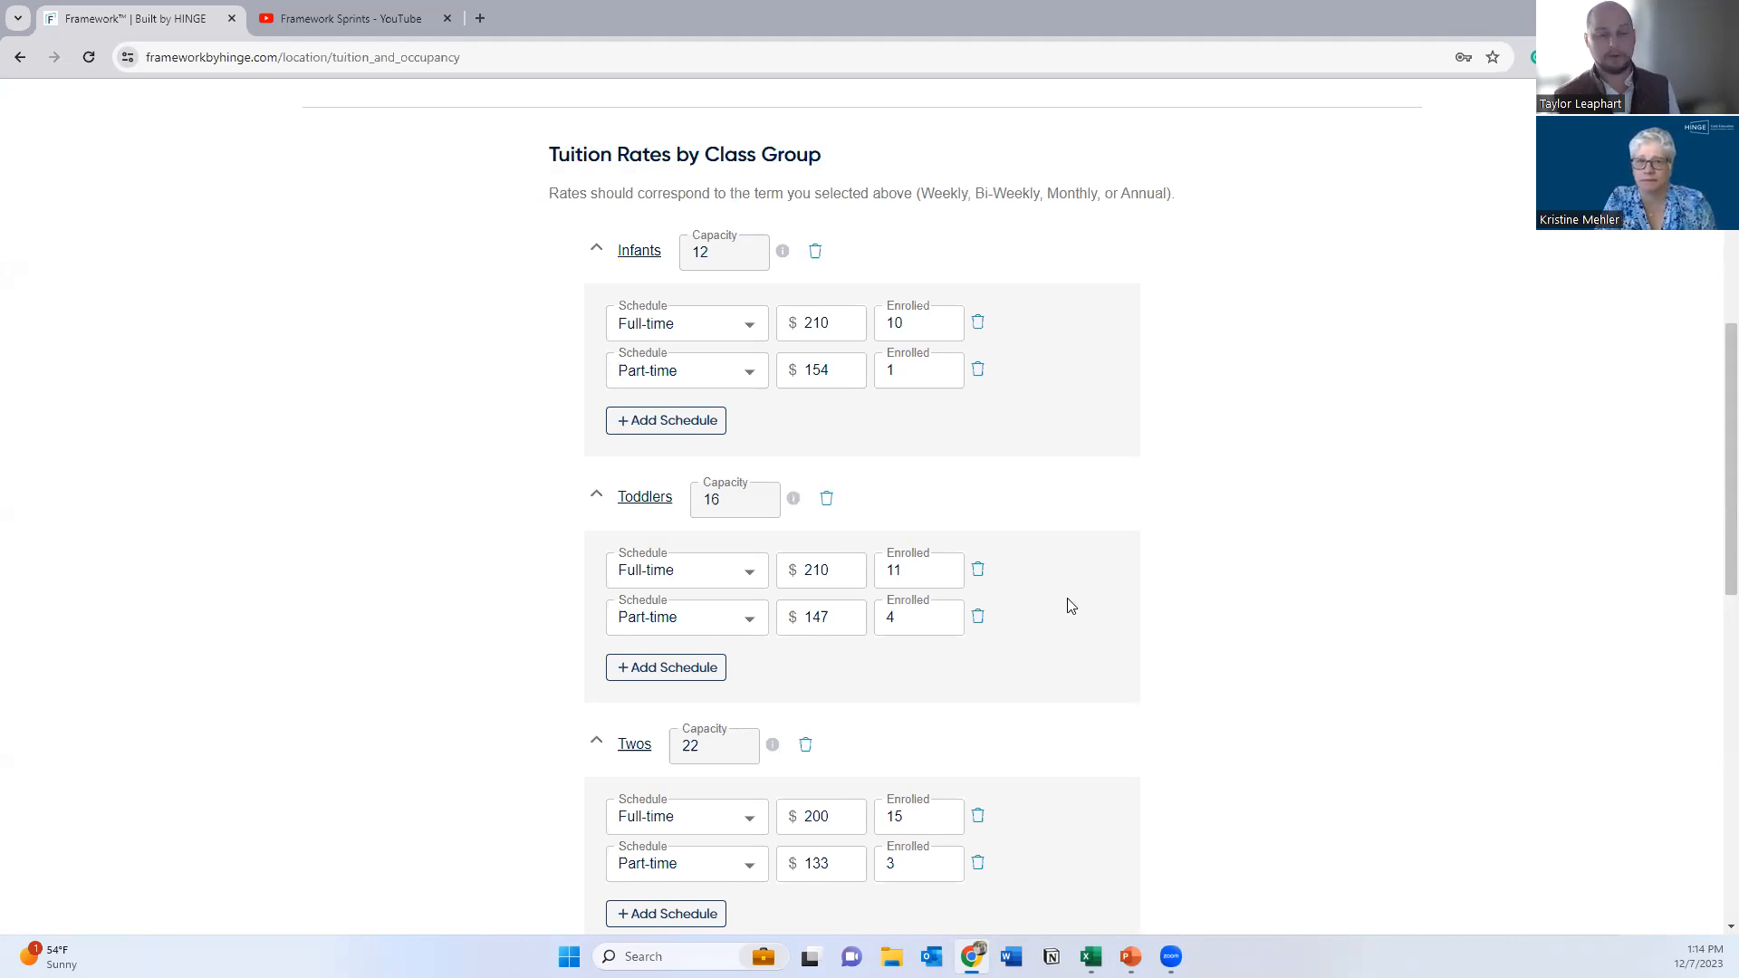
scroll(1069, 604, "down", 1)
scroll(1069, 605, "up", 1)
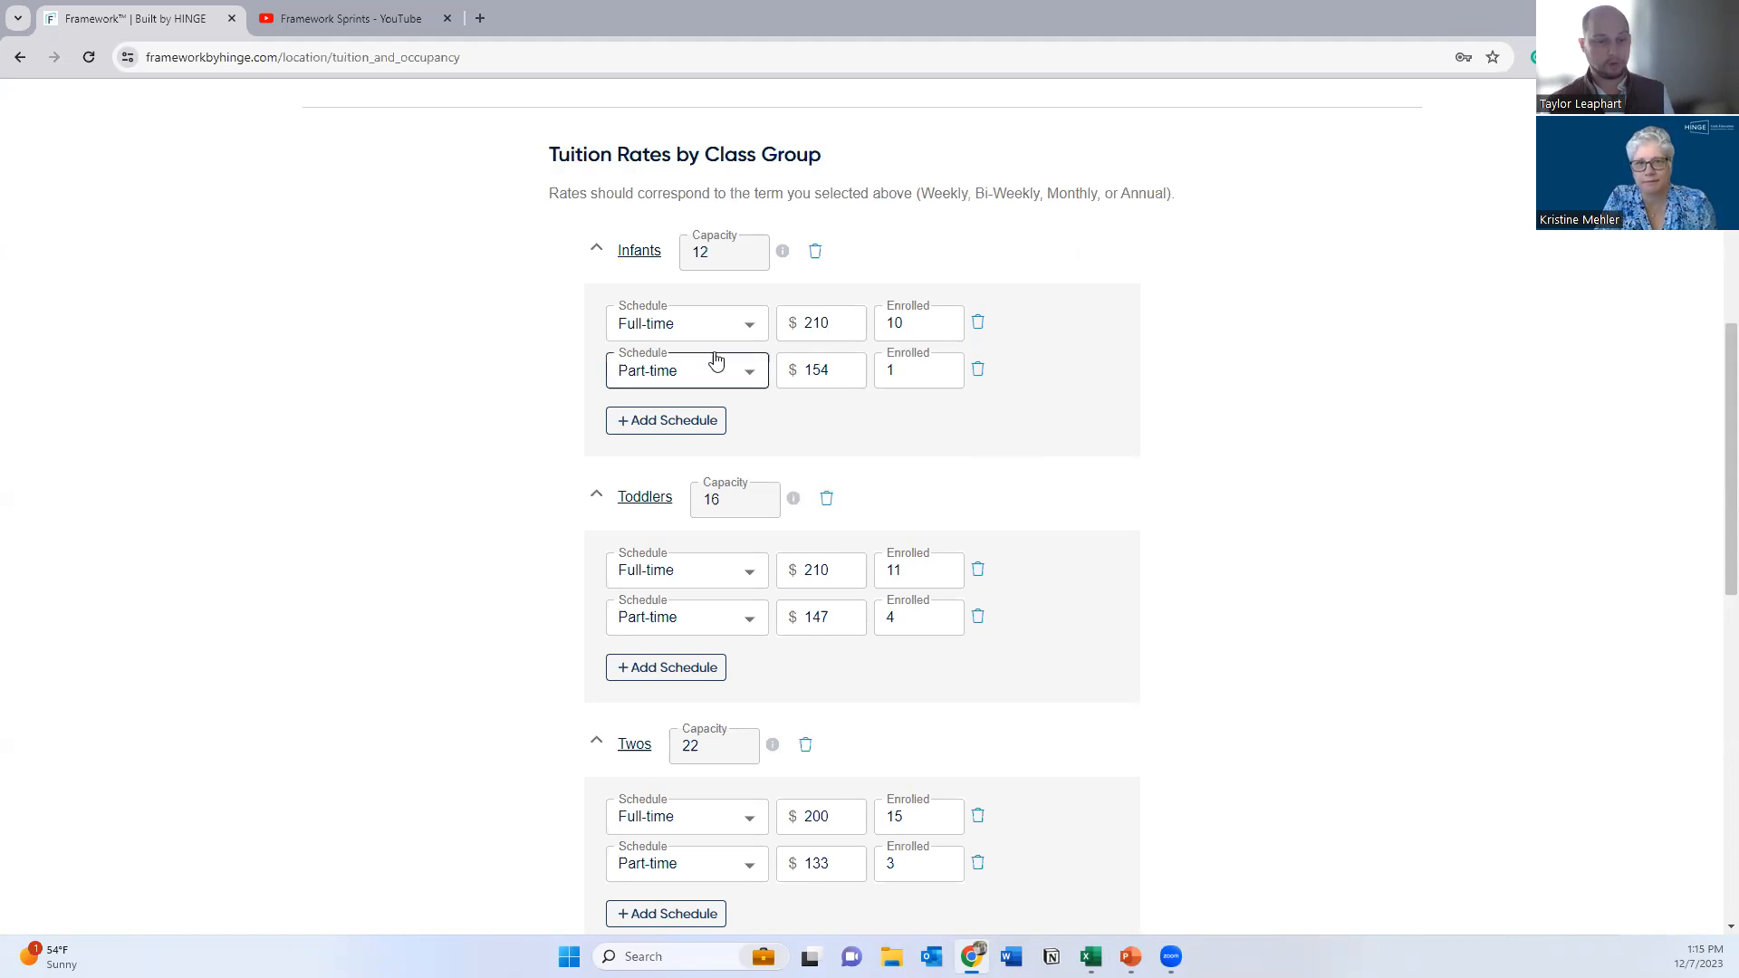
scroll(651, 500, "down", 5)
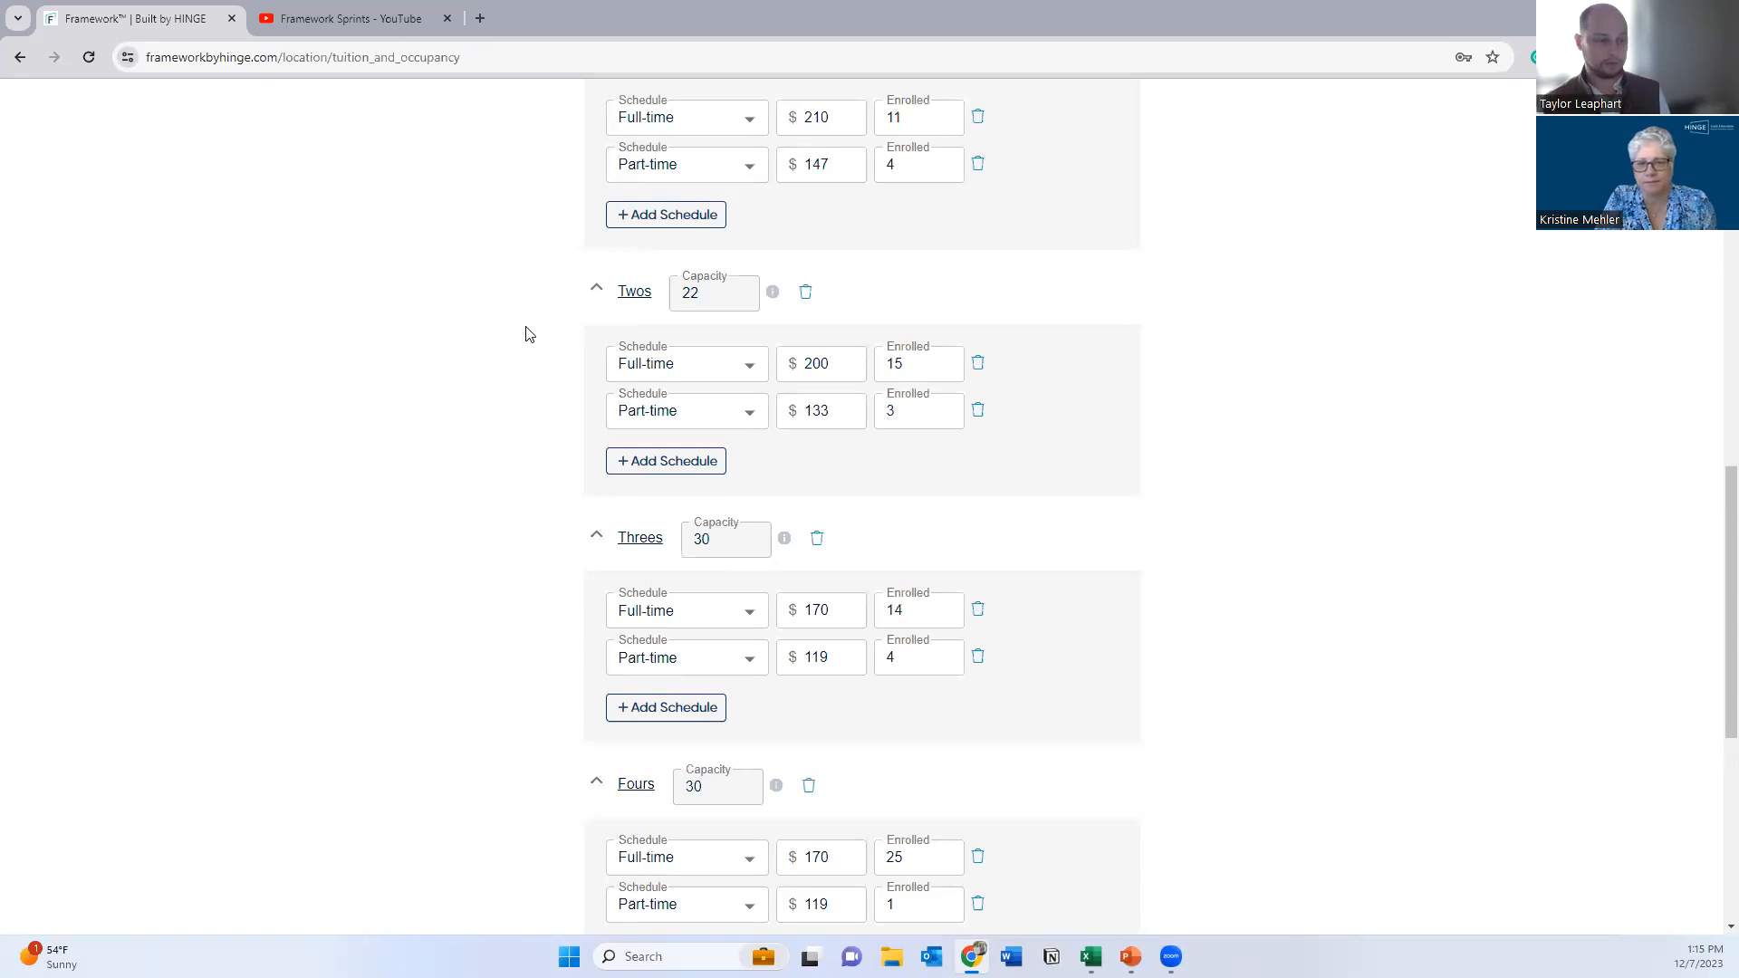
scroll(529, 334, "down", 3)
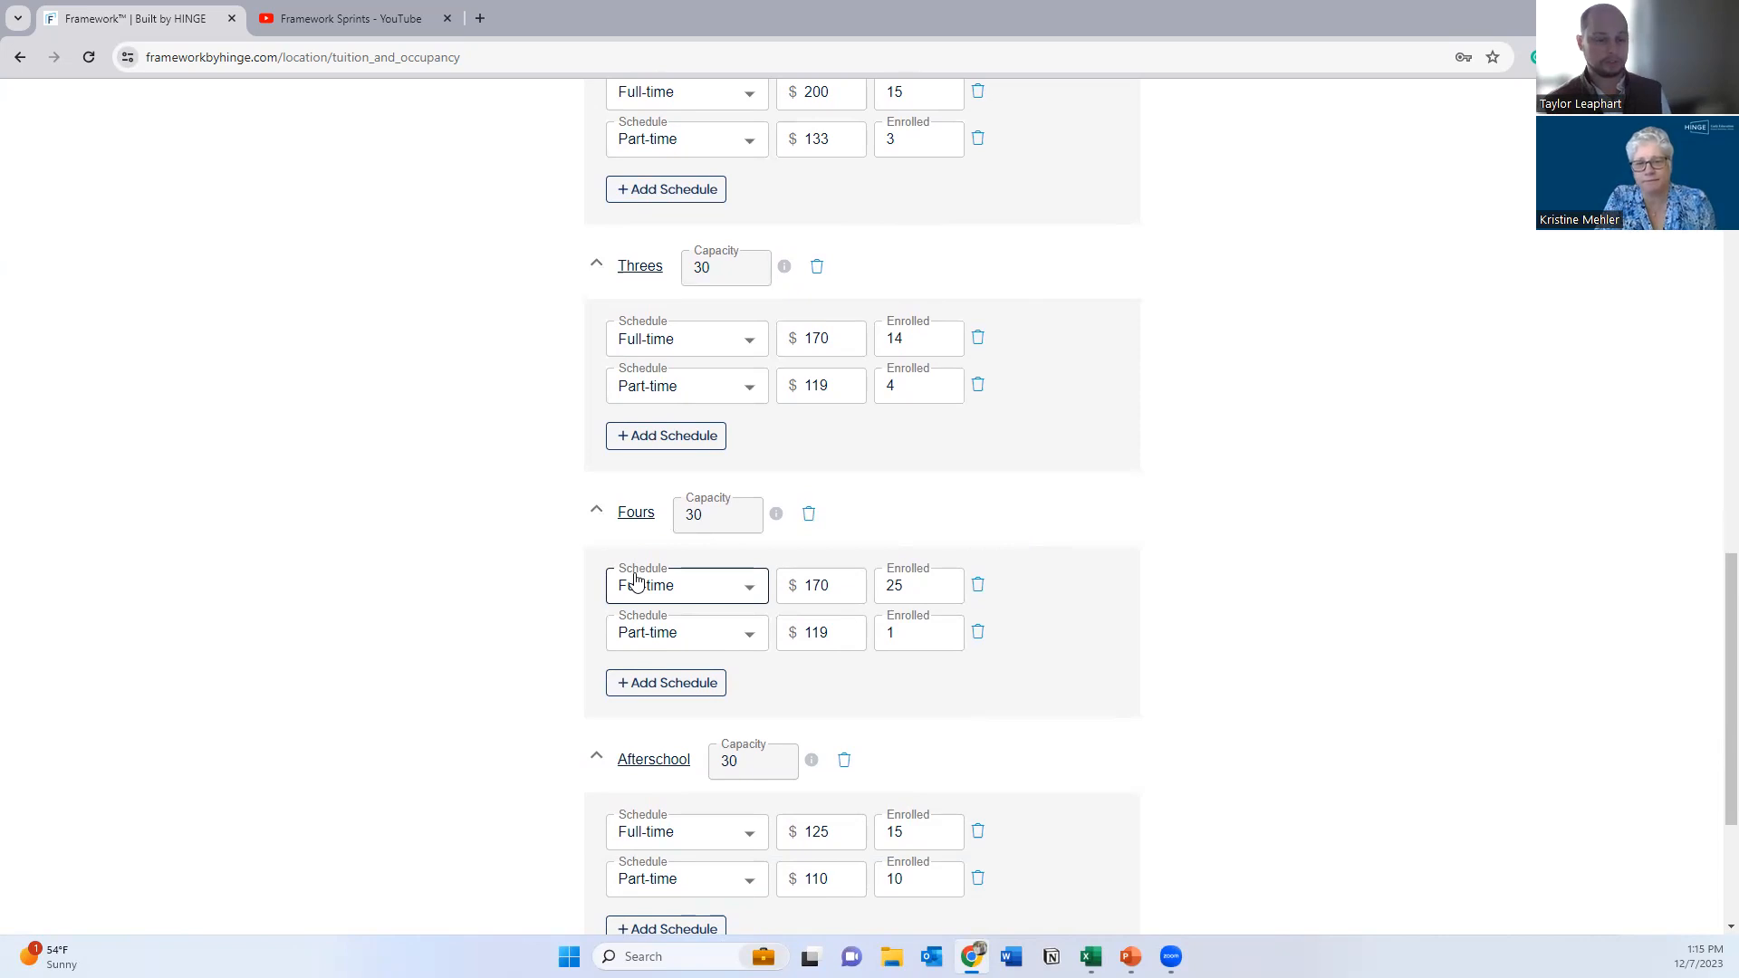
scroll(595, 612, "down", 3)
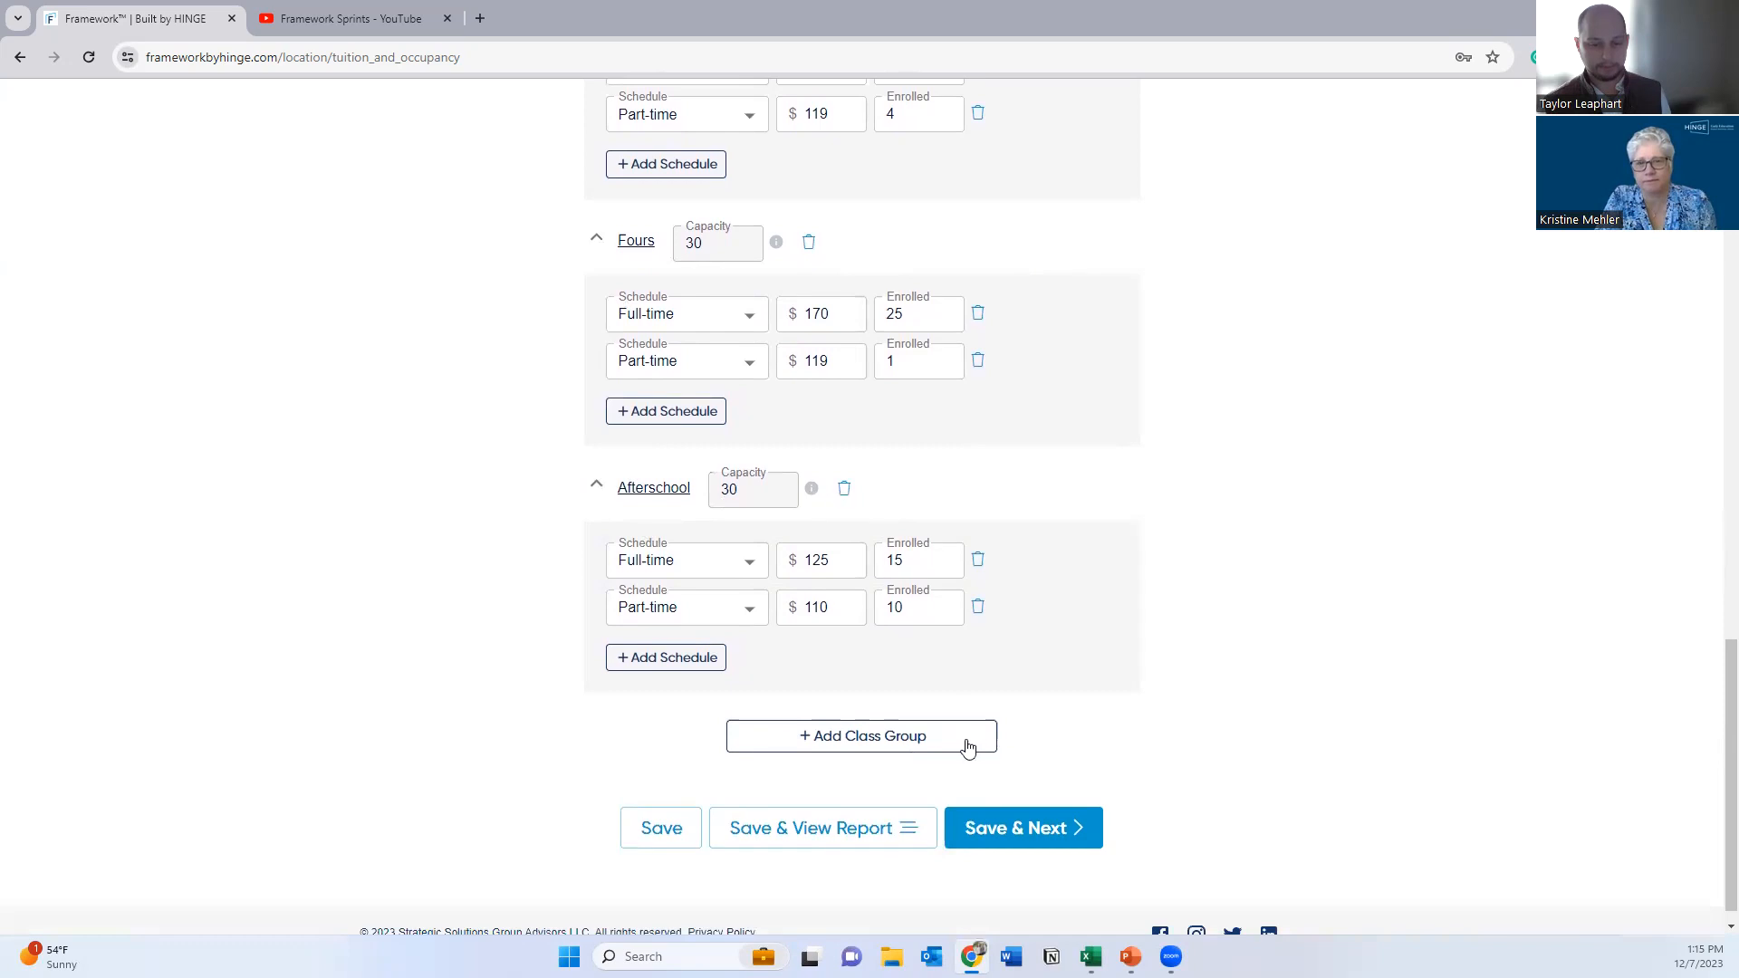
Step: Add a class group named "Afterschool 2" below the existing groups
left_click(818, 745)
left_click(777, 554)
type("af")
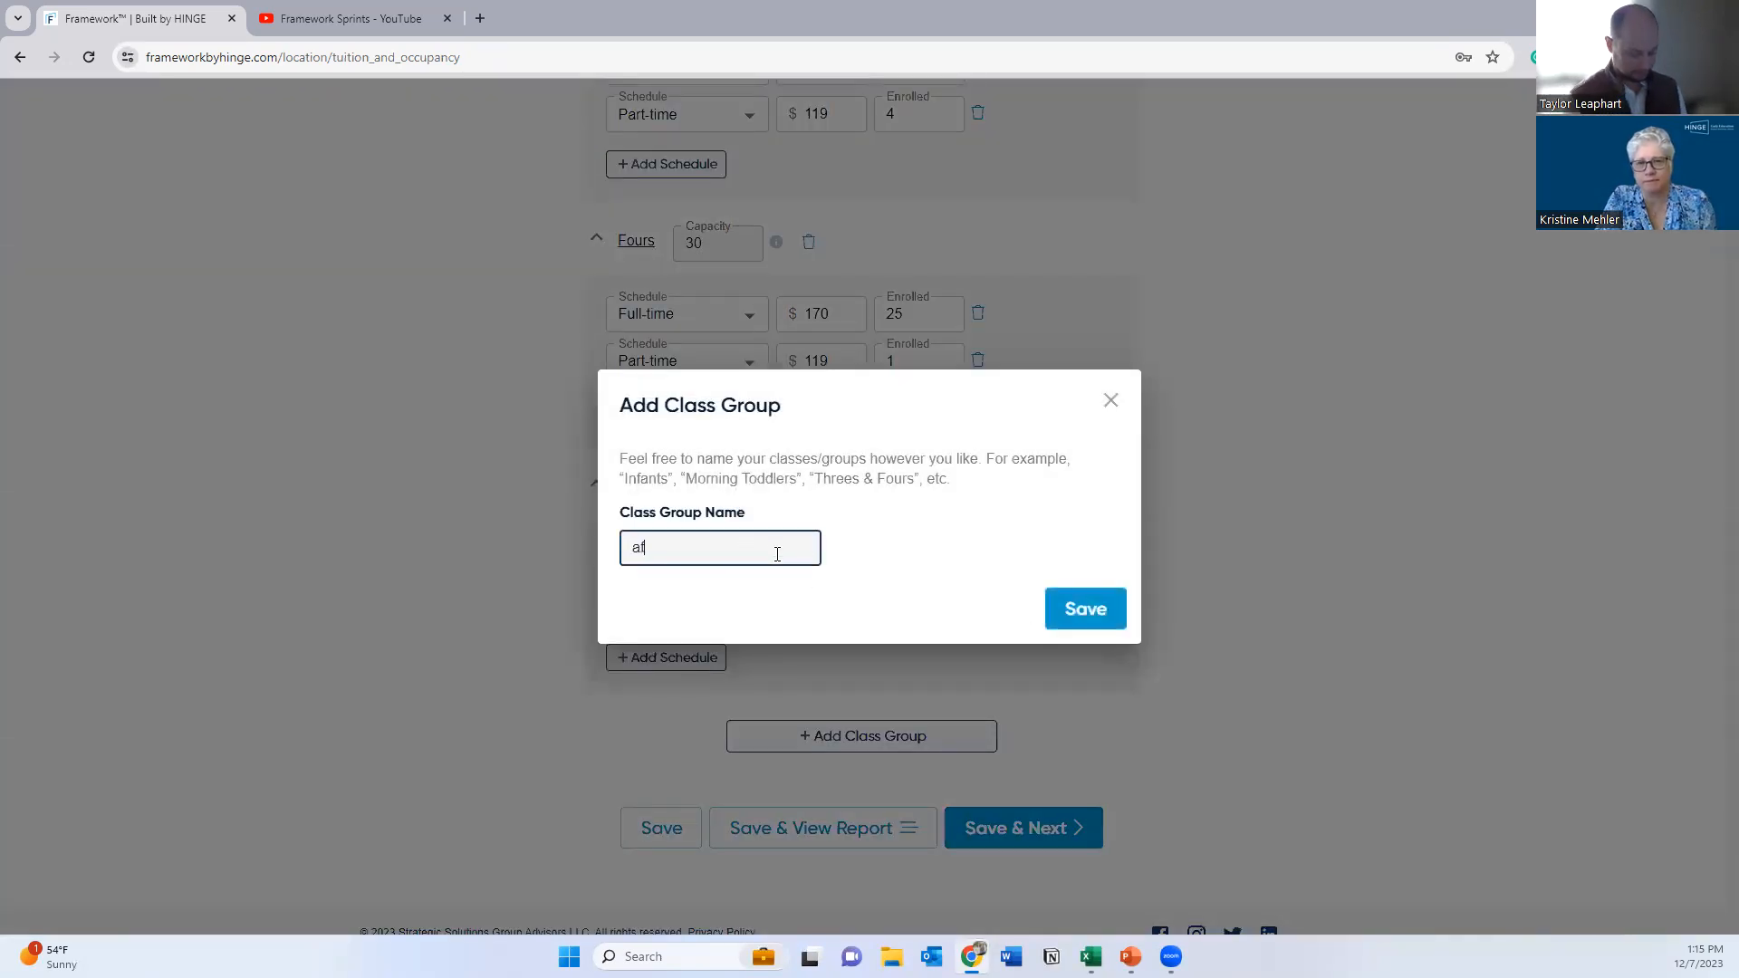
type("ters")
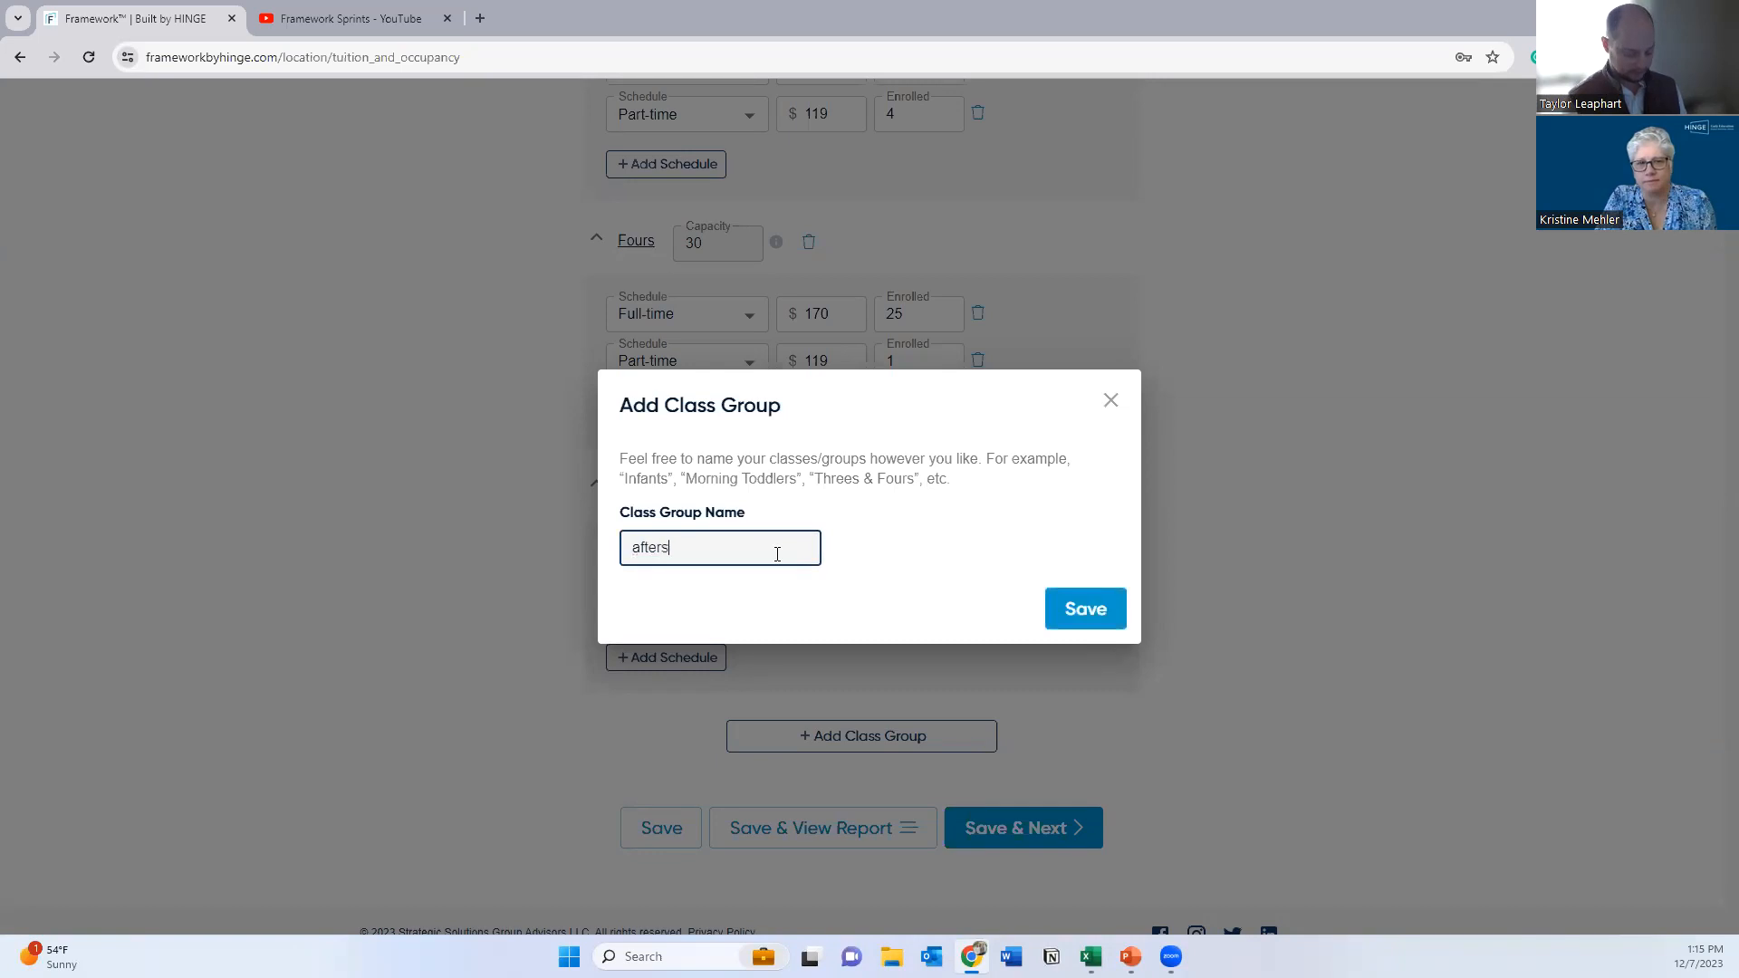
type("chool")
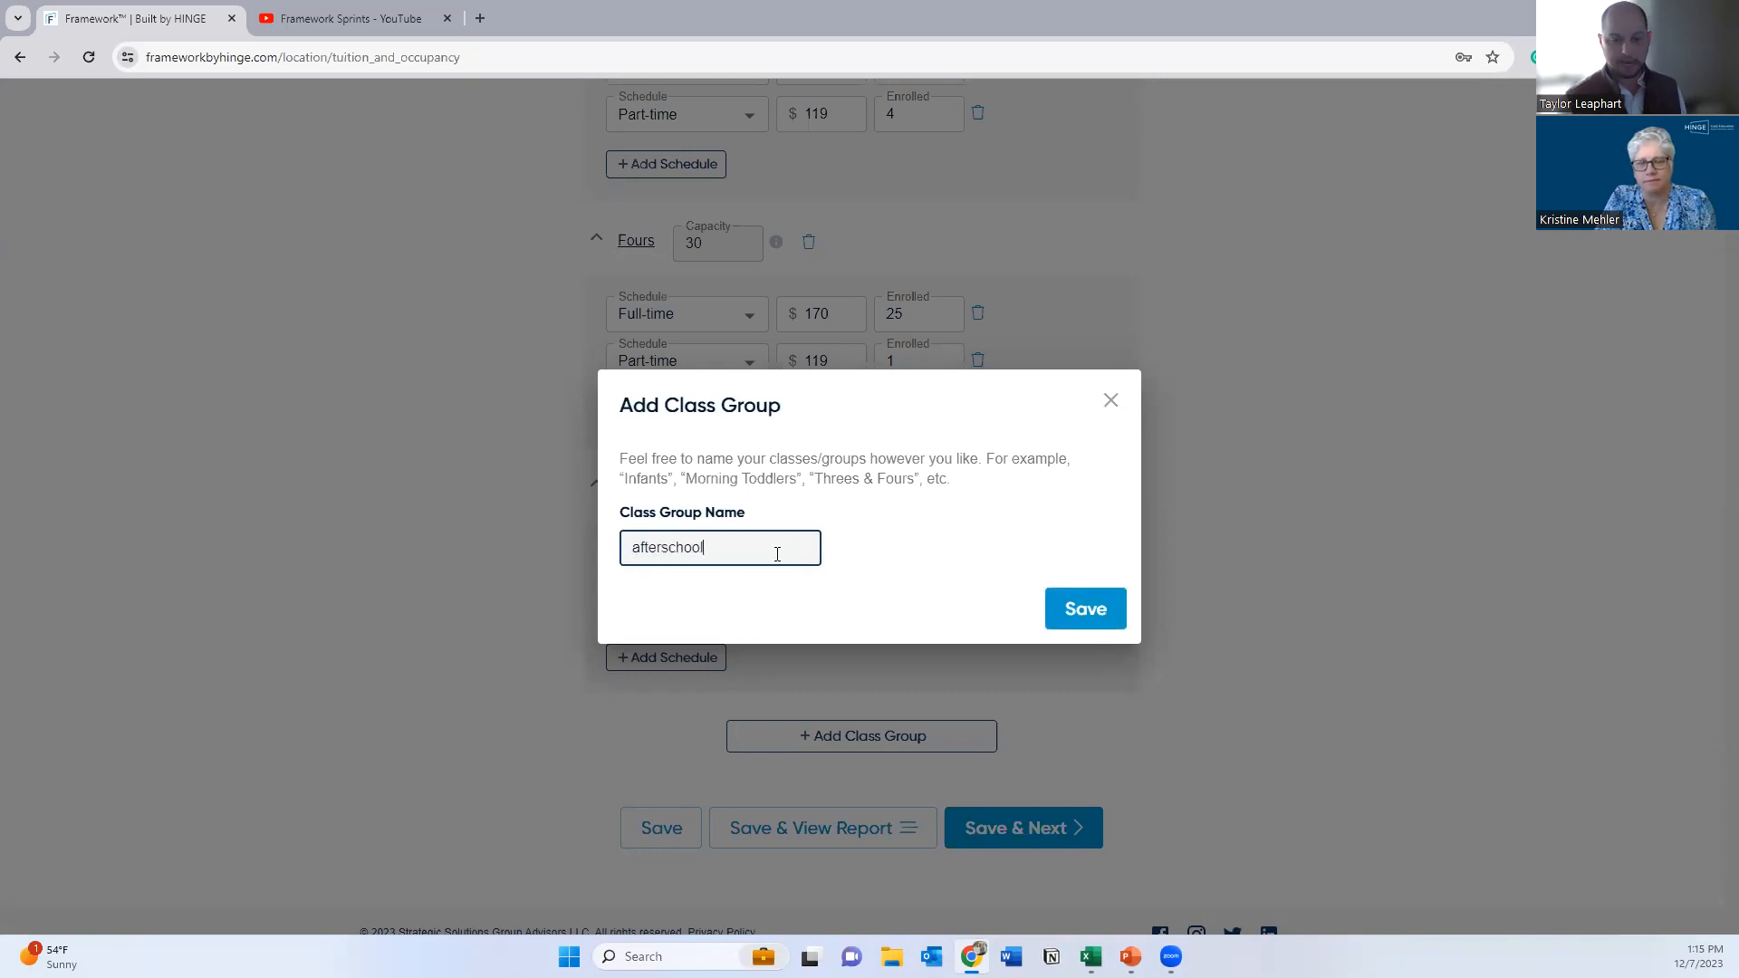
left_click(639, 547)
key("BackSpace")
type("A")
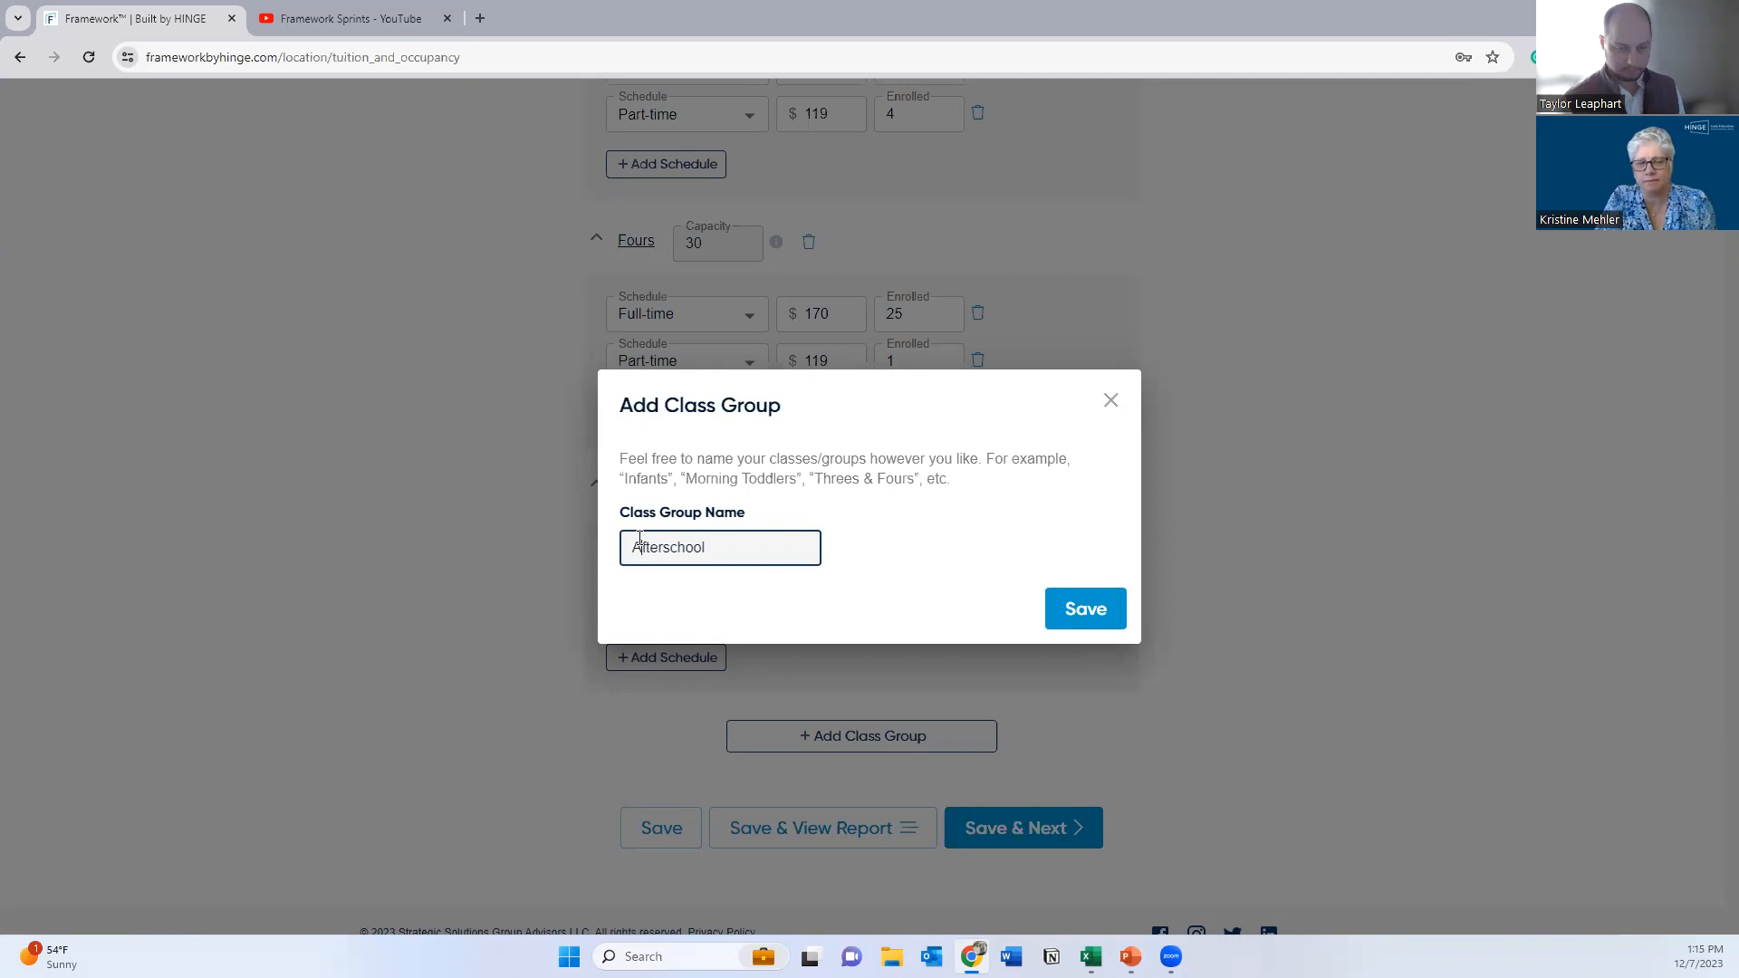
left_click(761, 540)
type("2")
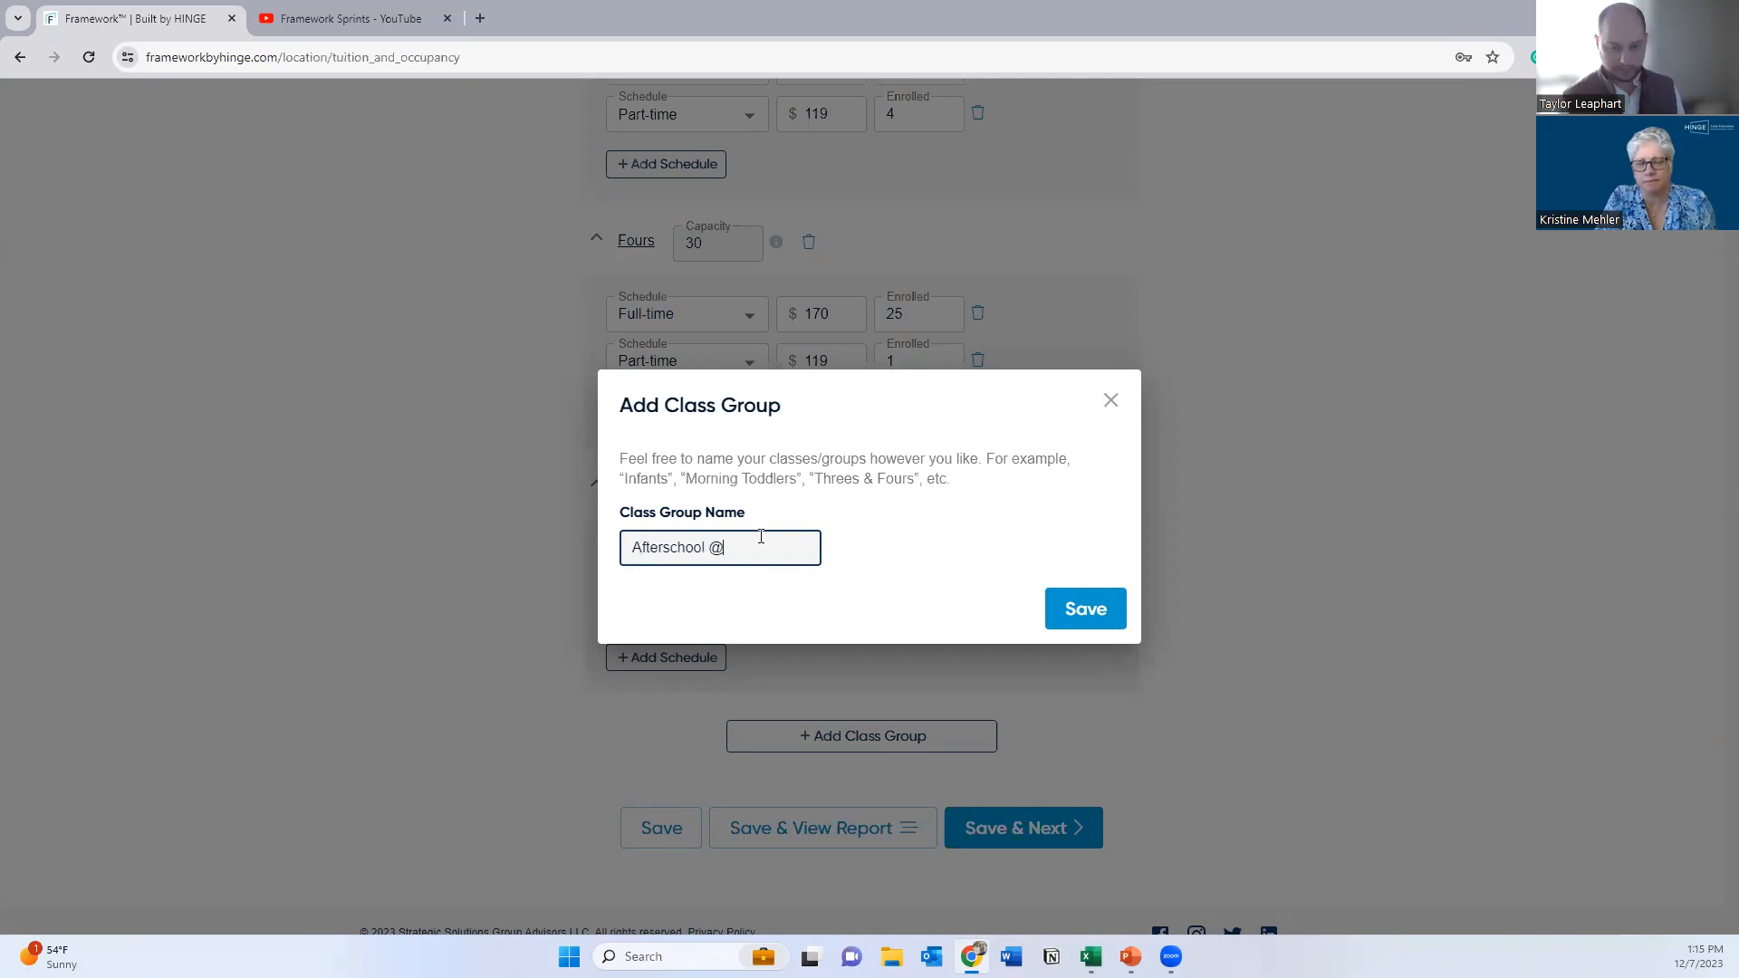
left_click(1119, 610)
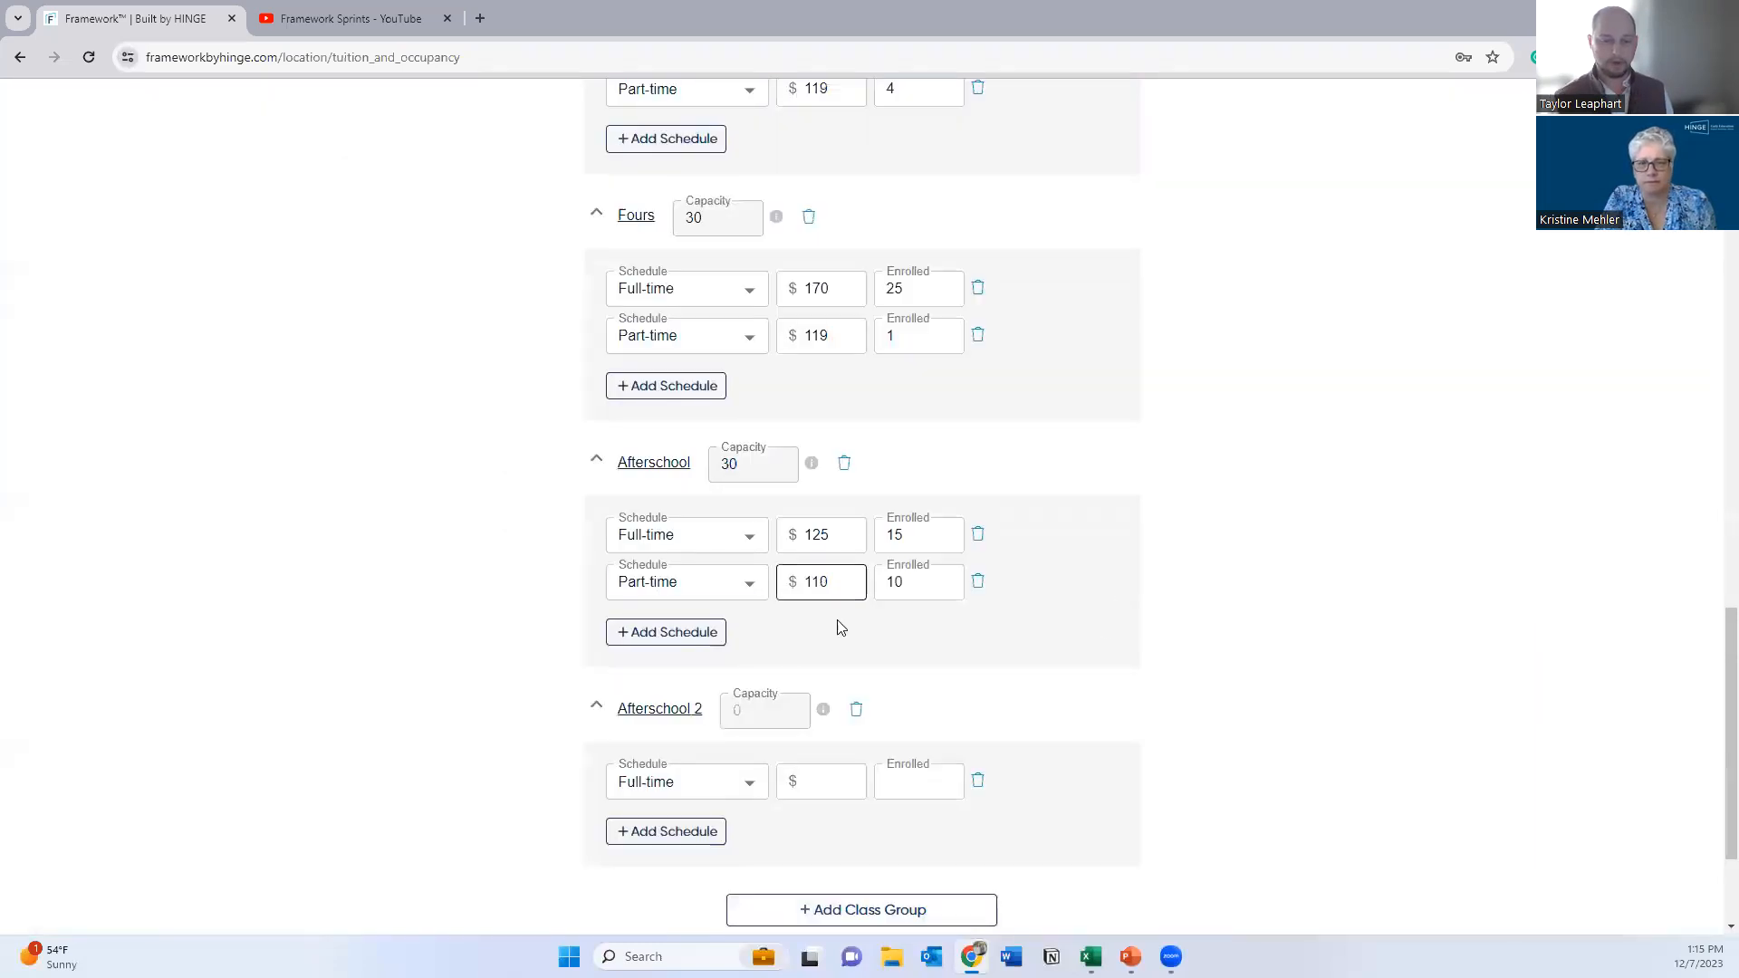
Step: Add a second schedule to the Afterschool 2 group and set it to Part-time
scroll(829, 652, "down", 1)
scroll(826, 662, "down", 1)
left_click(661, 654)
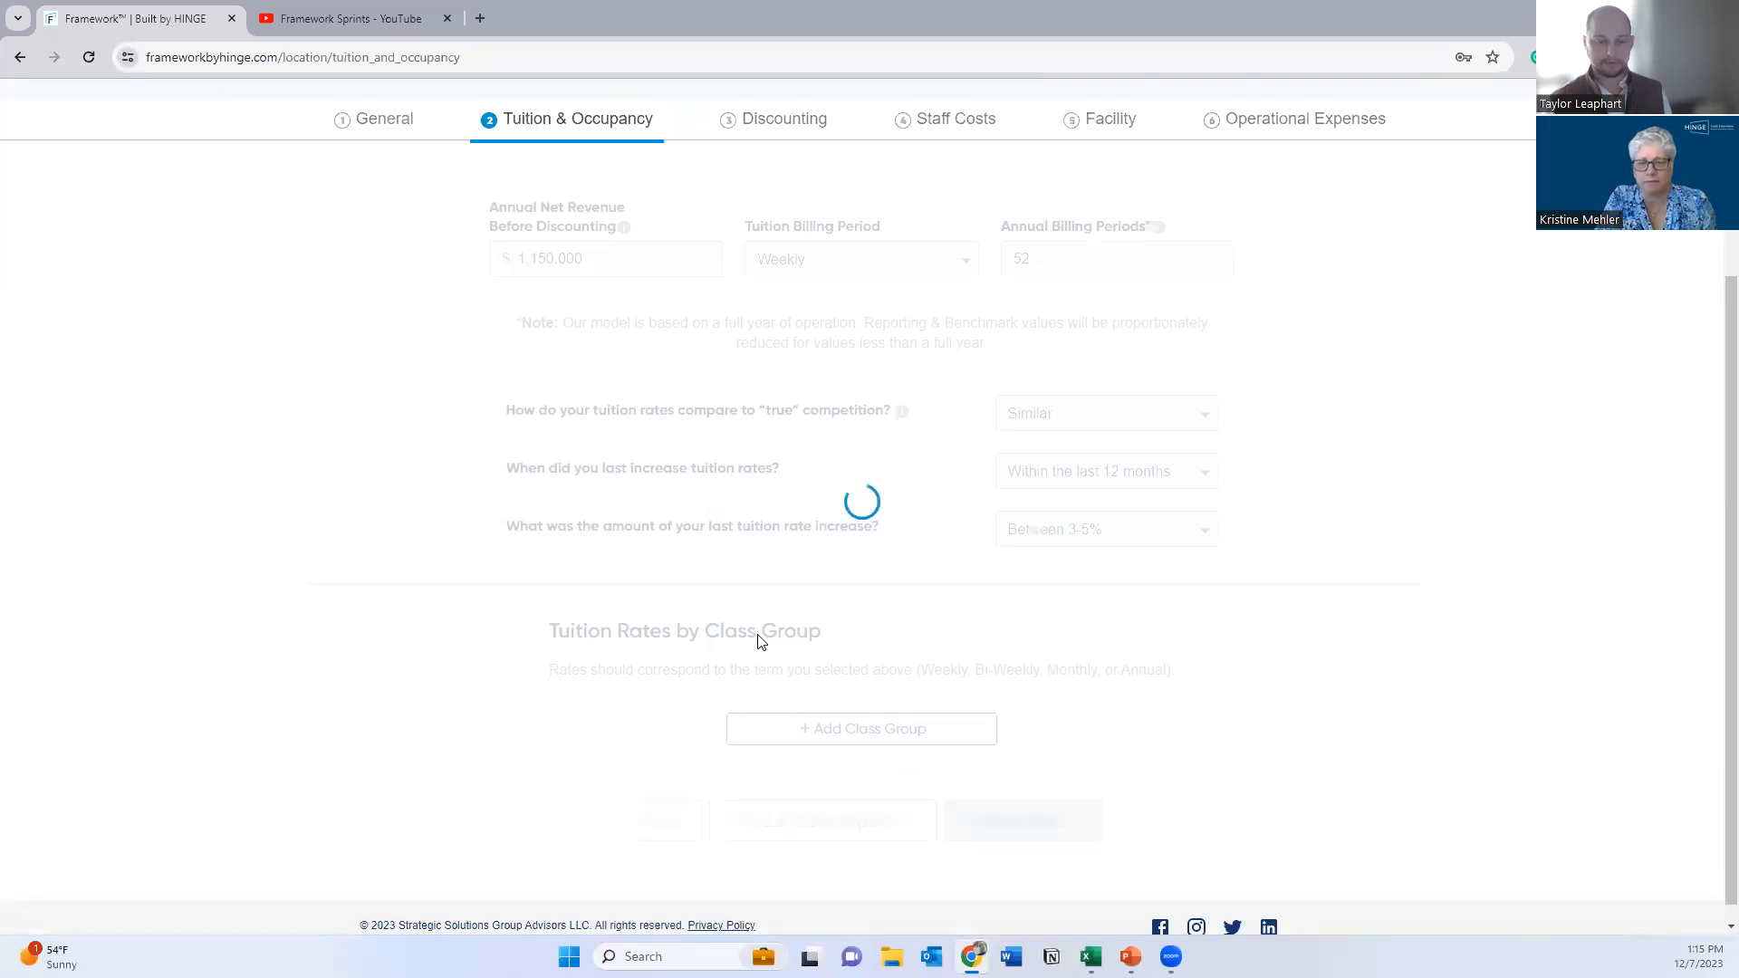
left_click(757, 555)
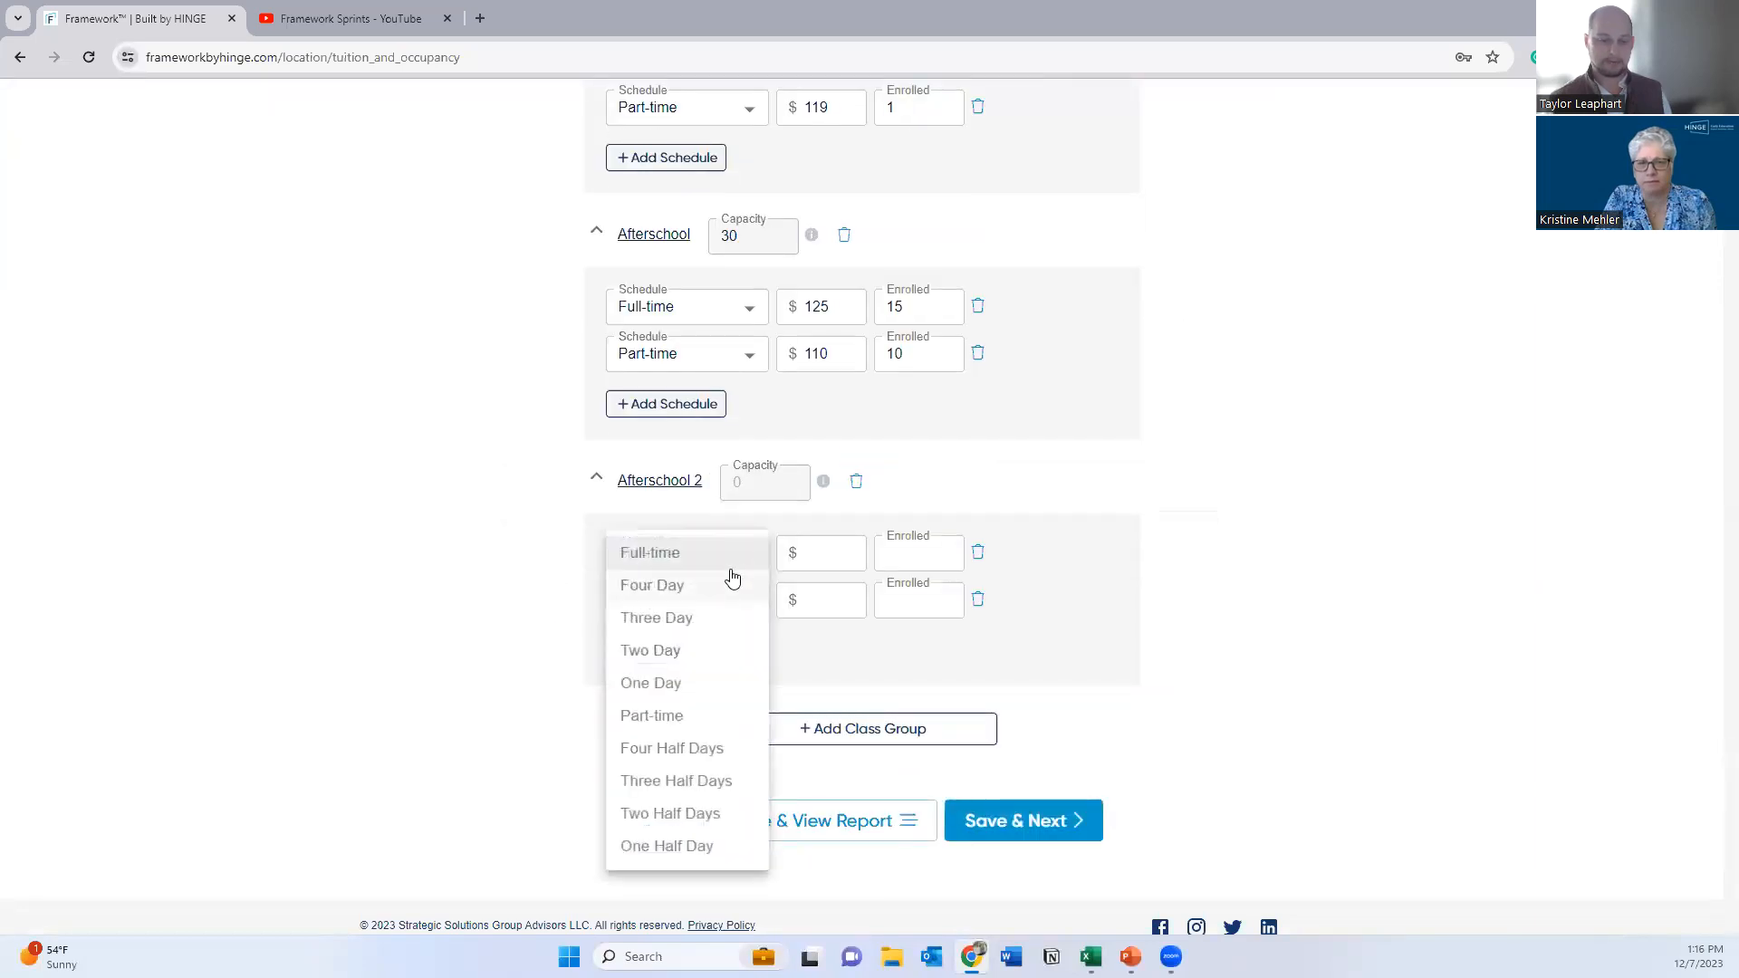
left_click(742, 602)
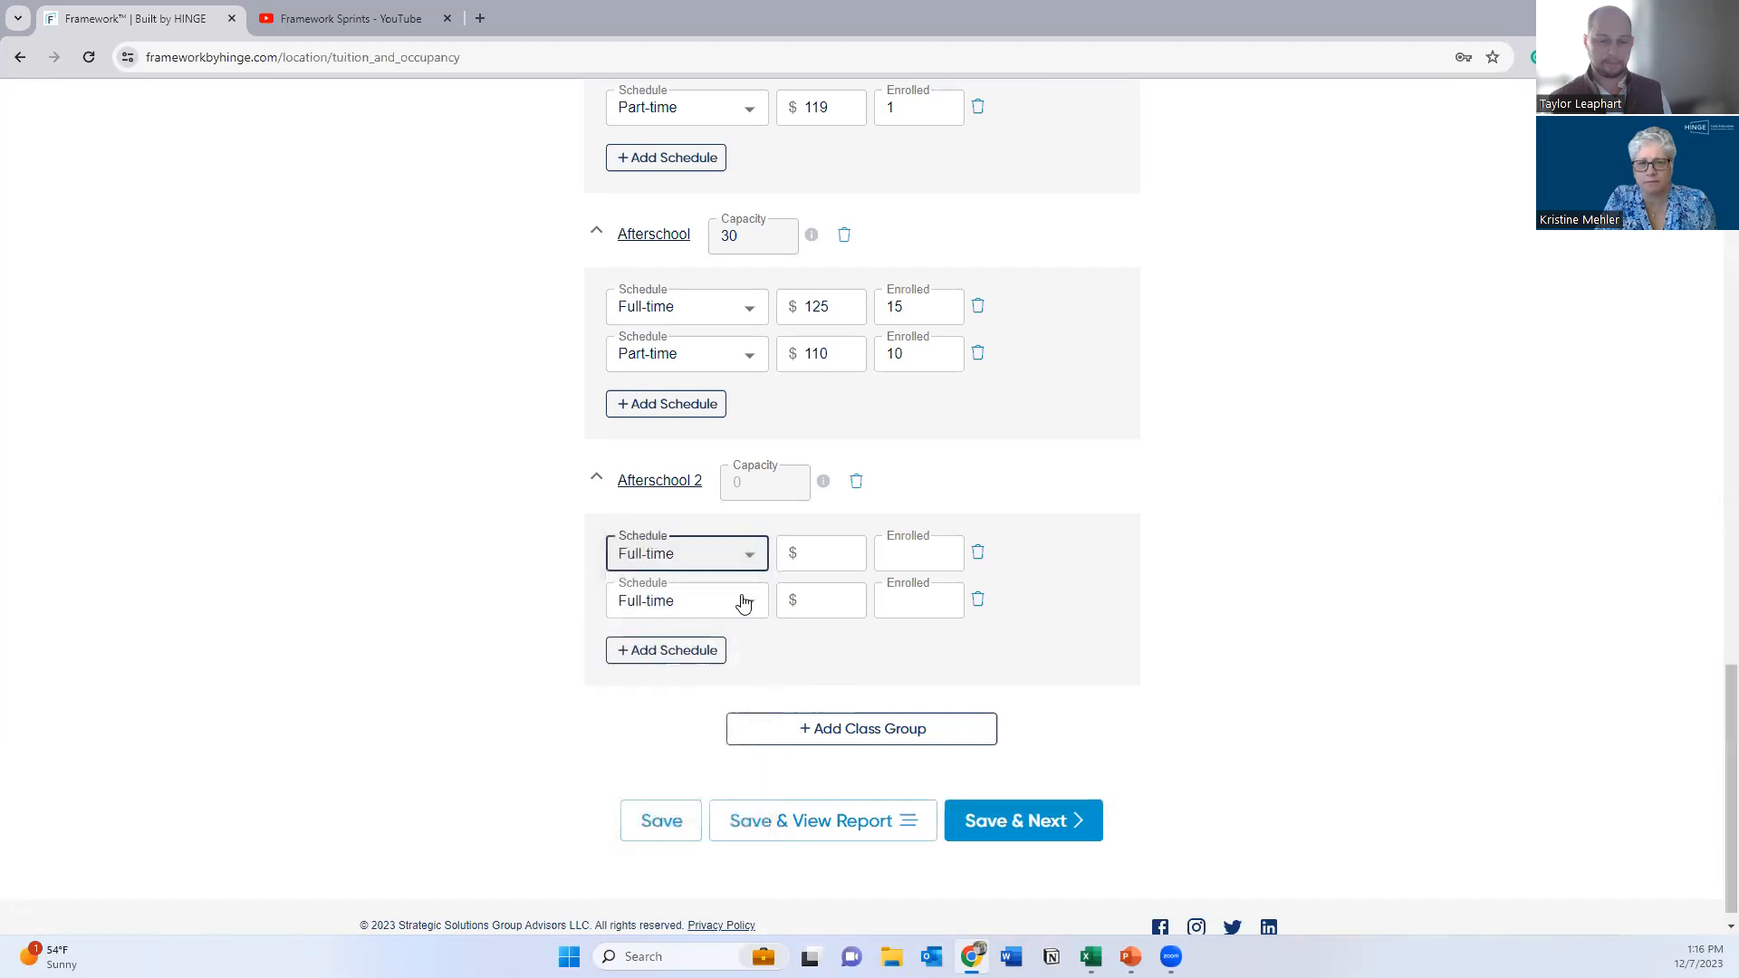
left_click(742, 601)
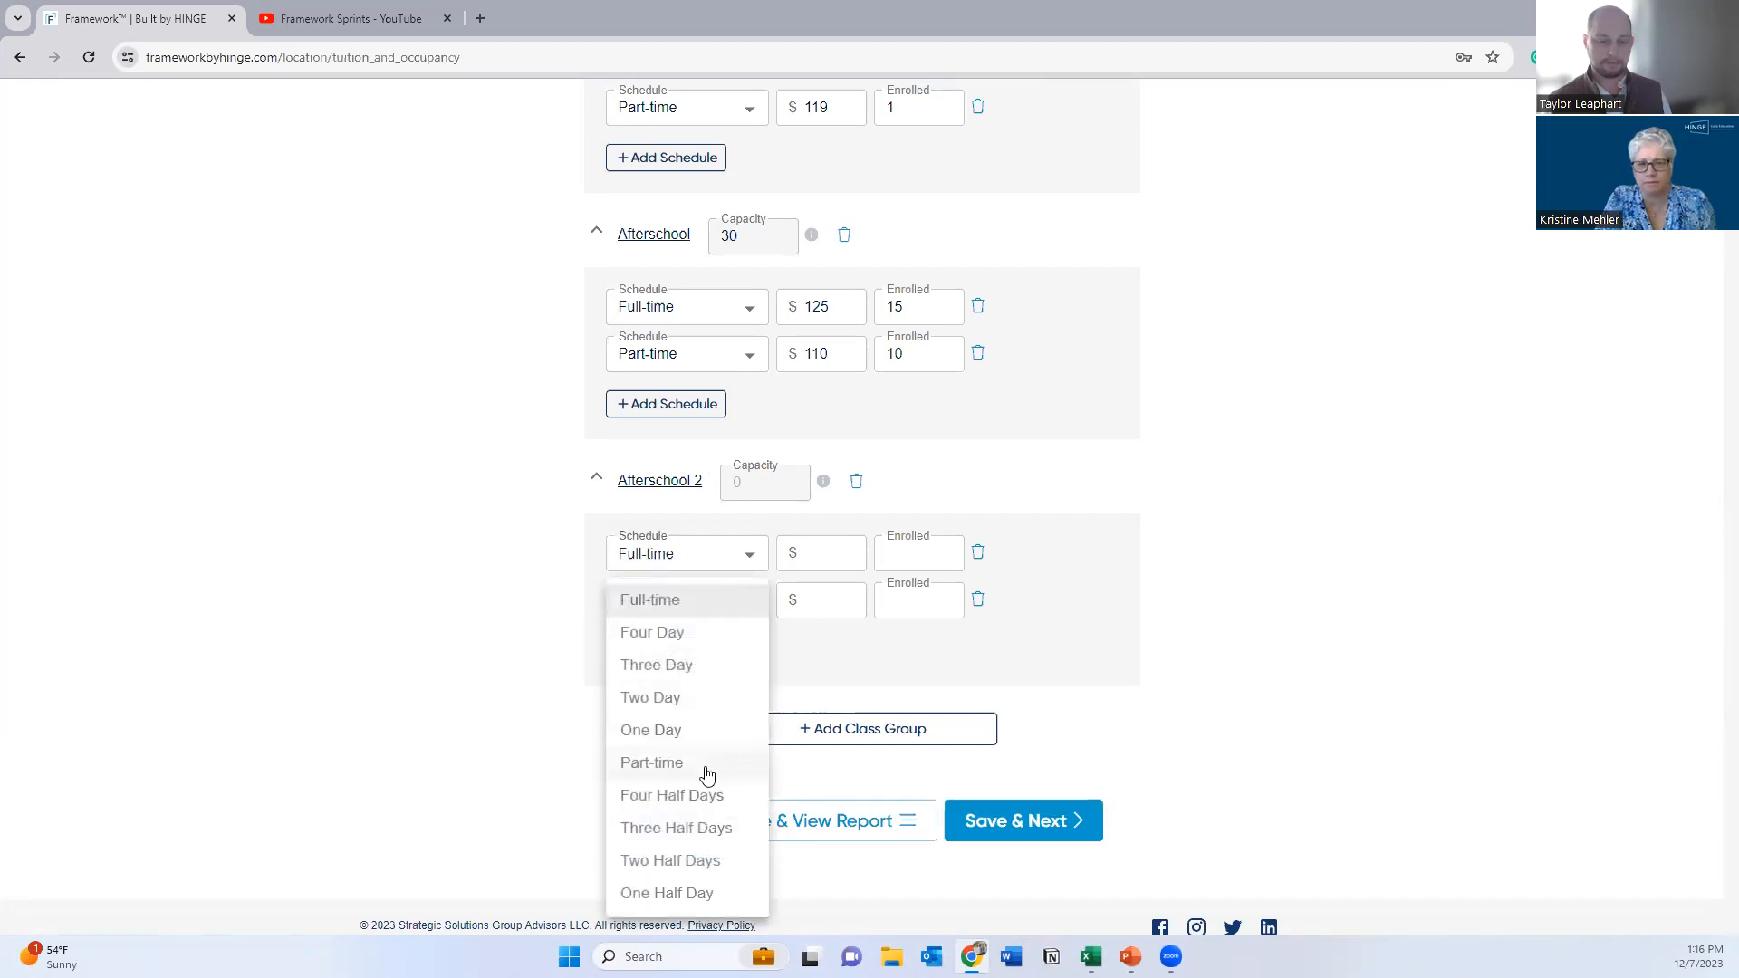
left_click(707, 765)
Step: Set Afterschool 2's capacity to 30 and its full-time schedule to a $125 rate with 10 enrolled
left_click(790, 482)
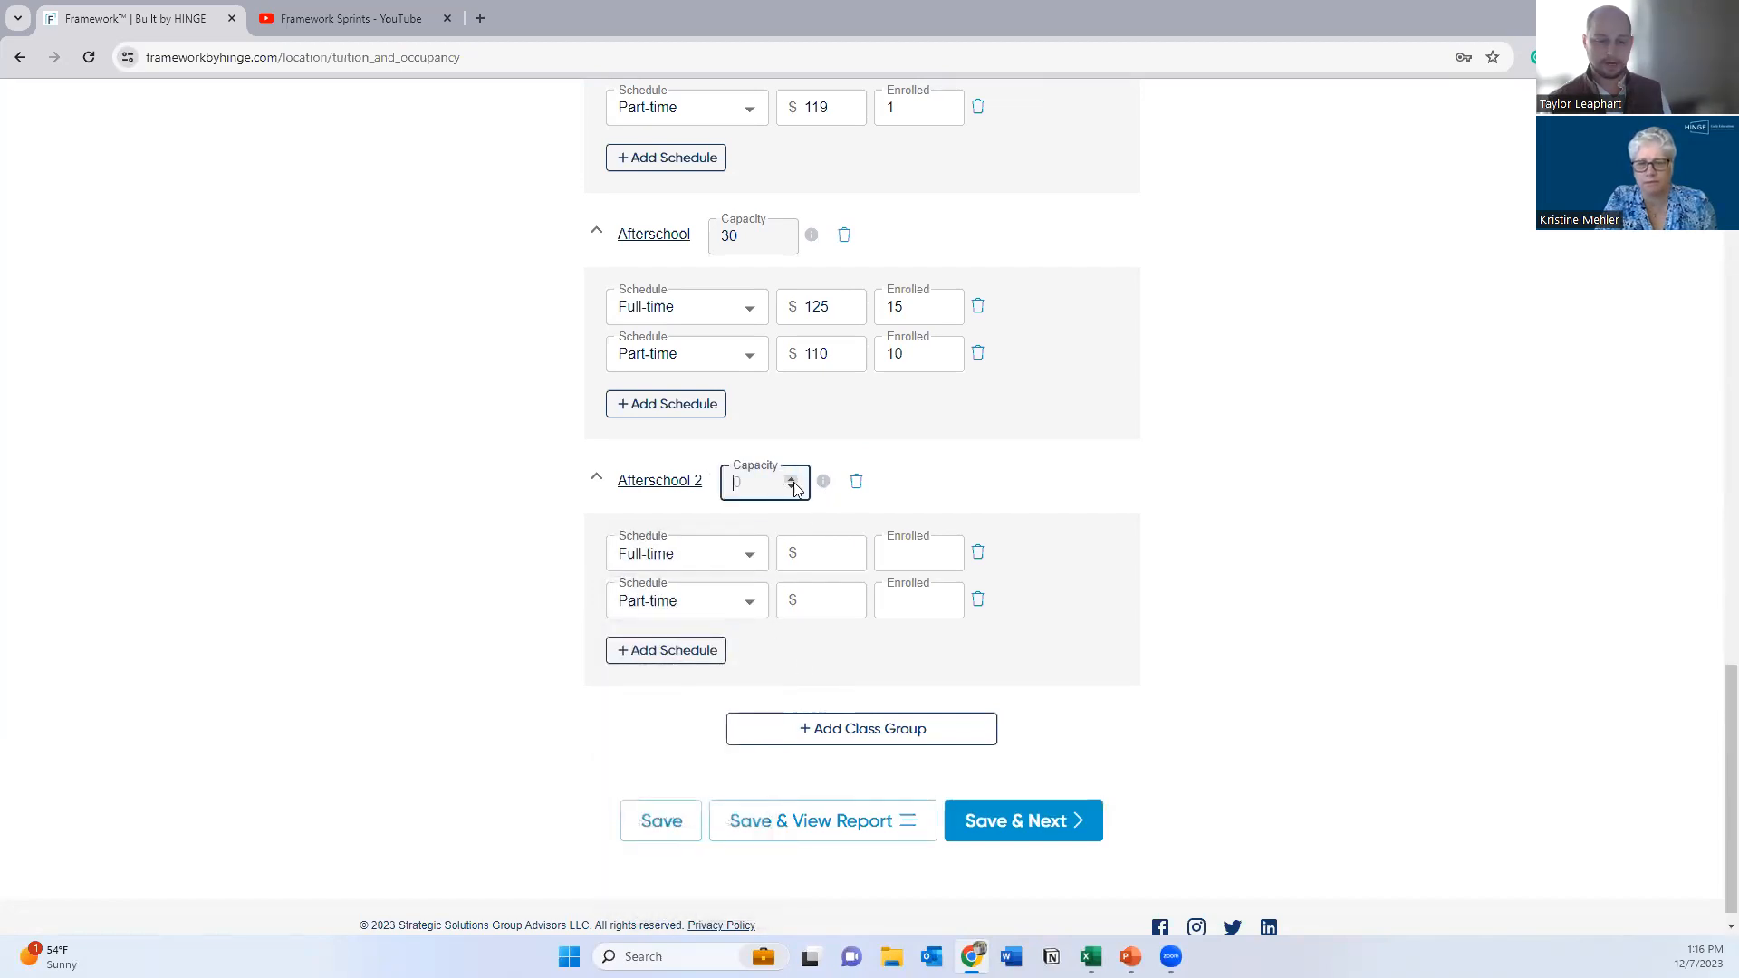
type("30")
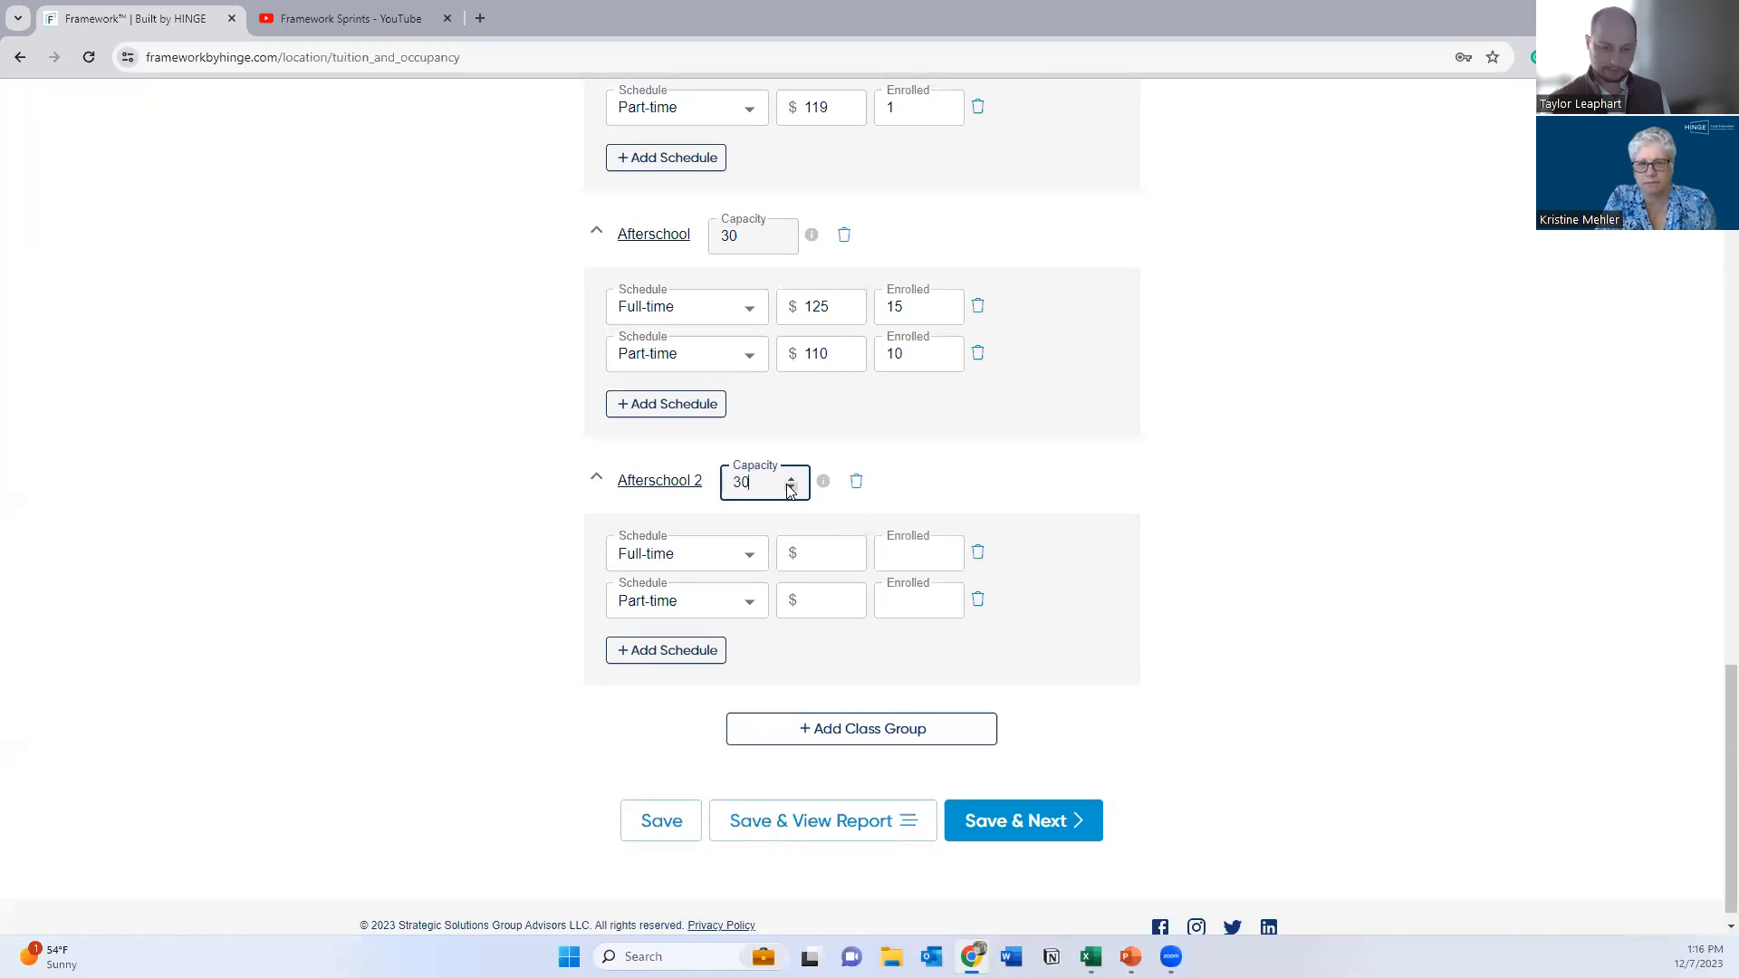
left_click(801, 552)
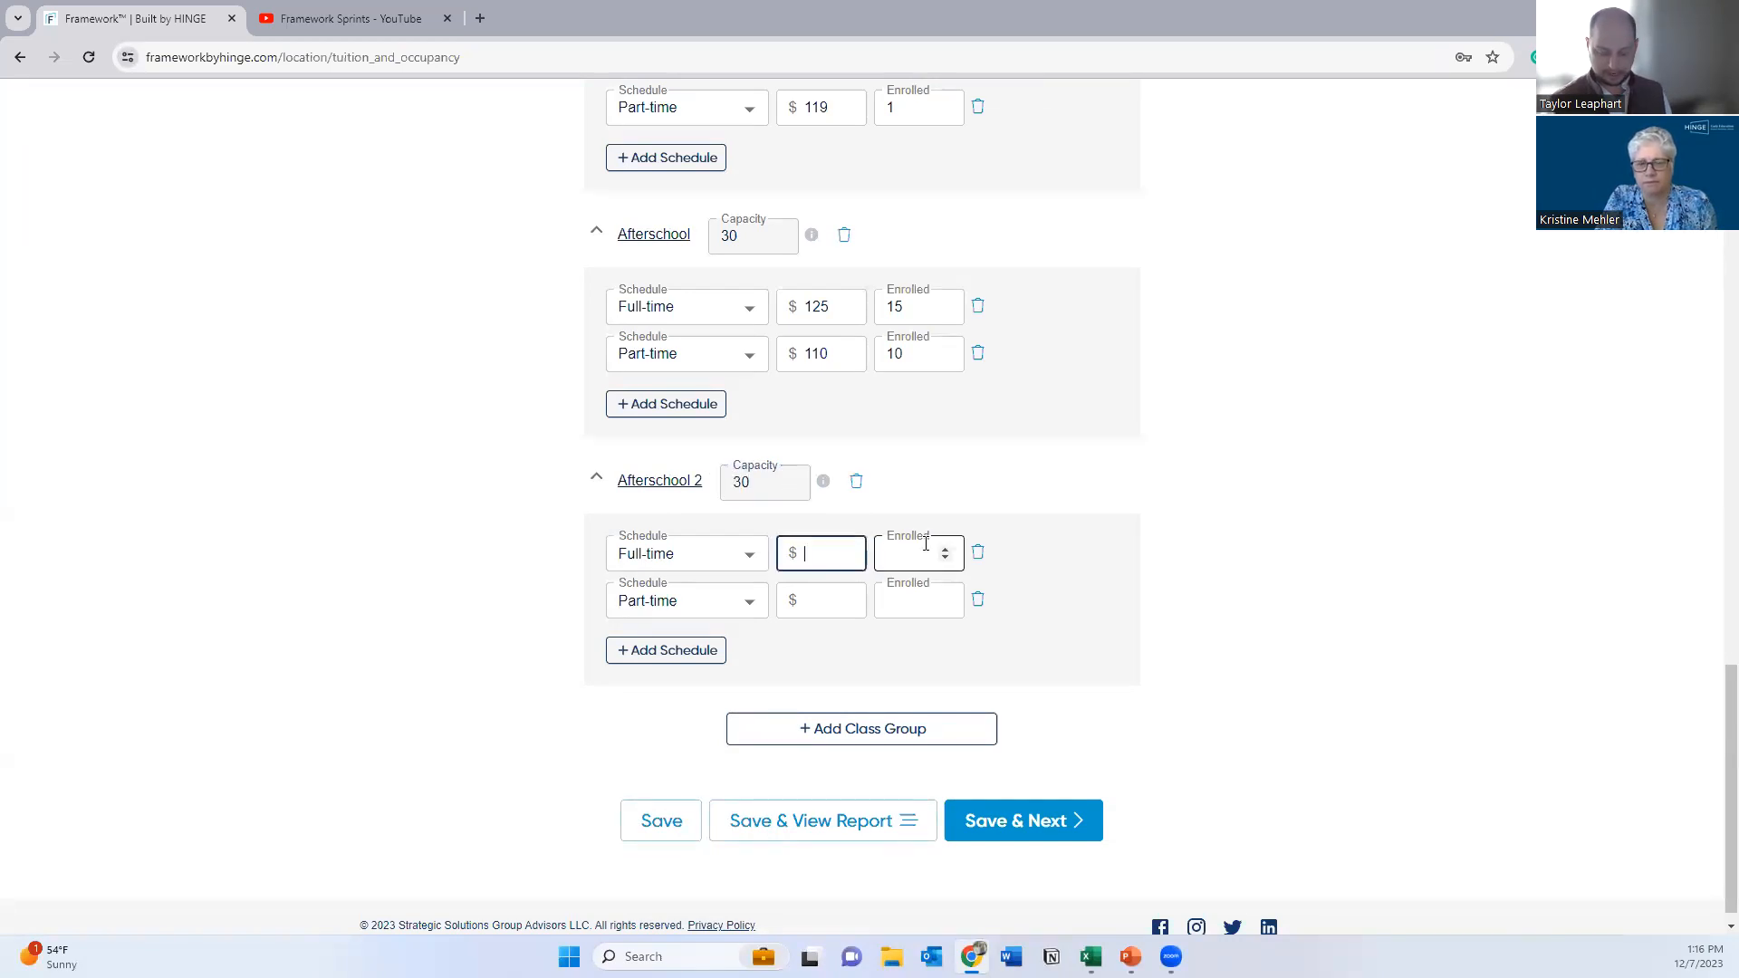
type("125")
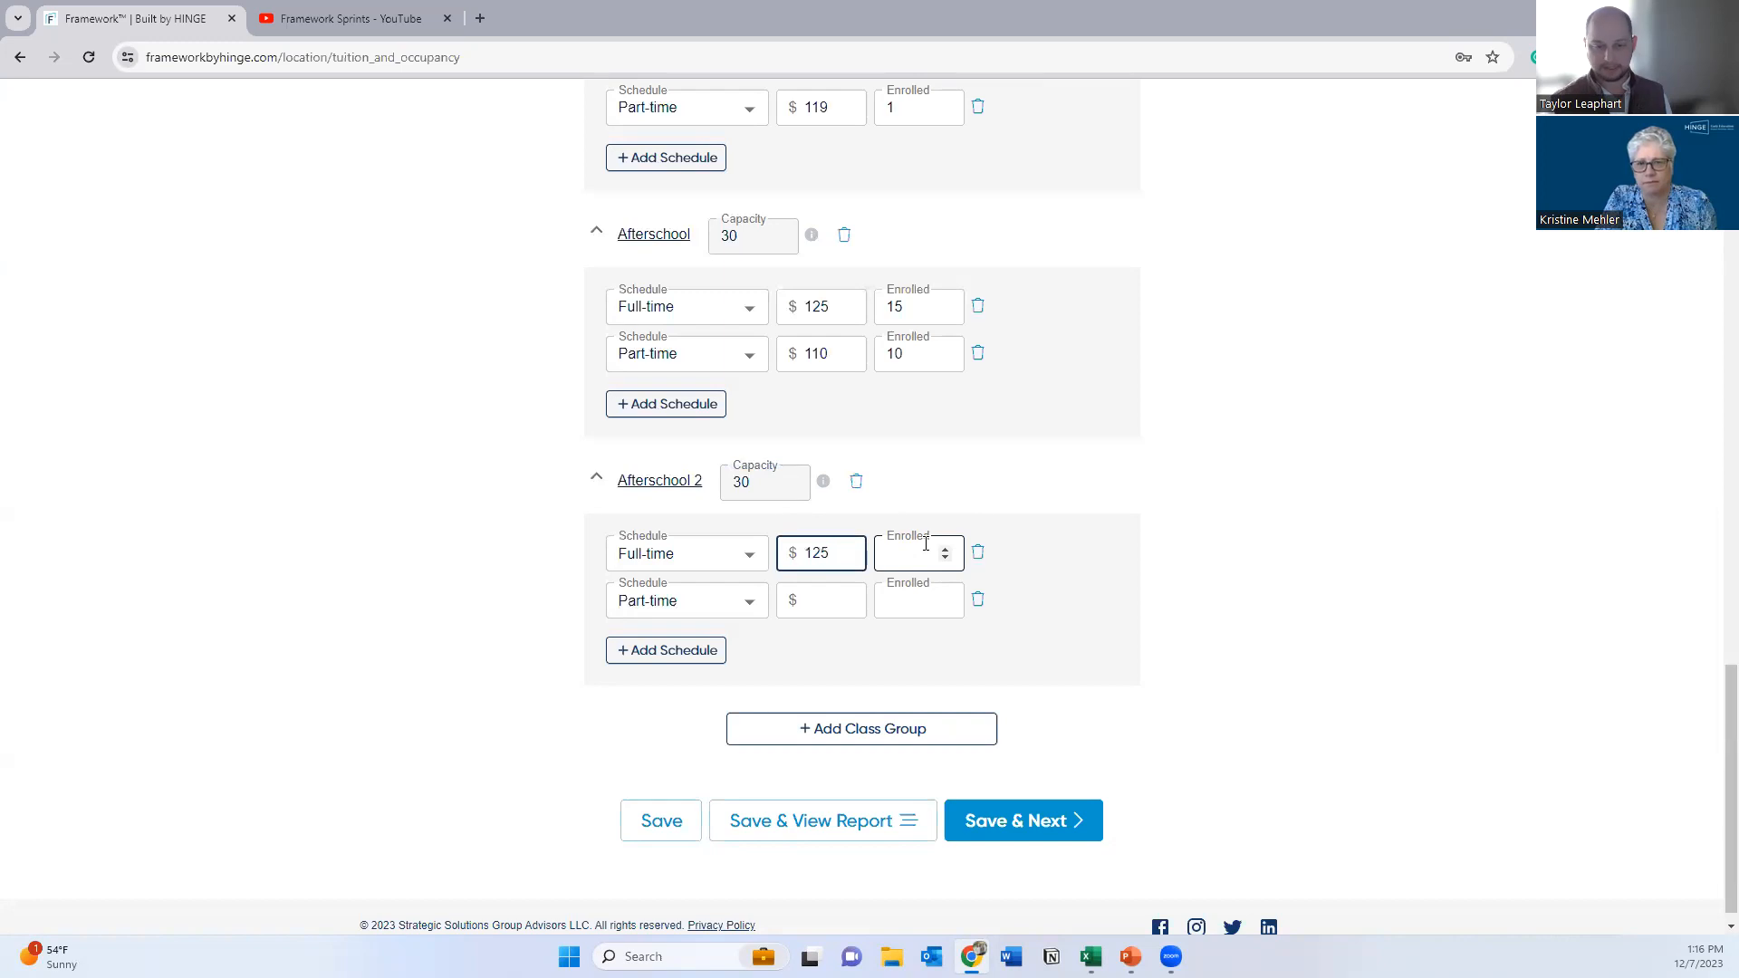
left_click(916, 553)
type("10")
Step: Set Afterschool 2's part-time schedule to a $110 rate with 5 enrolled
left_click(825, 607)
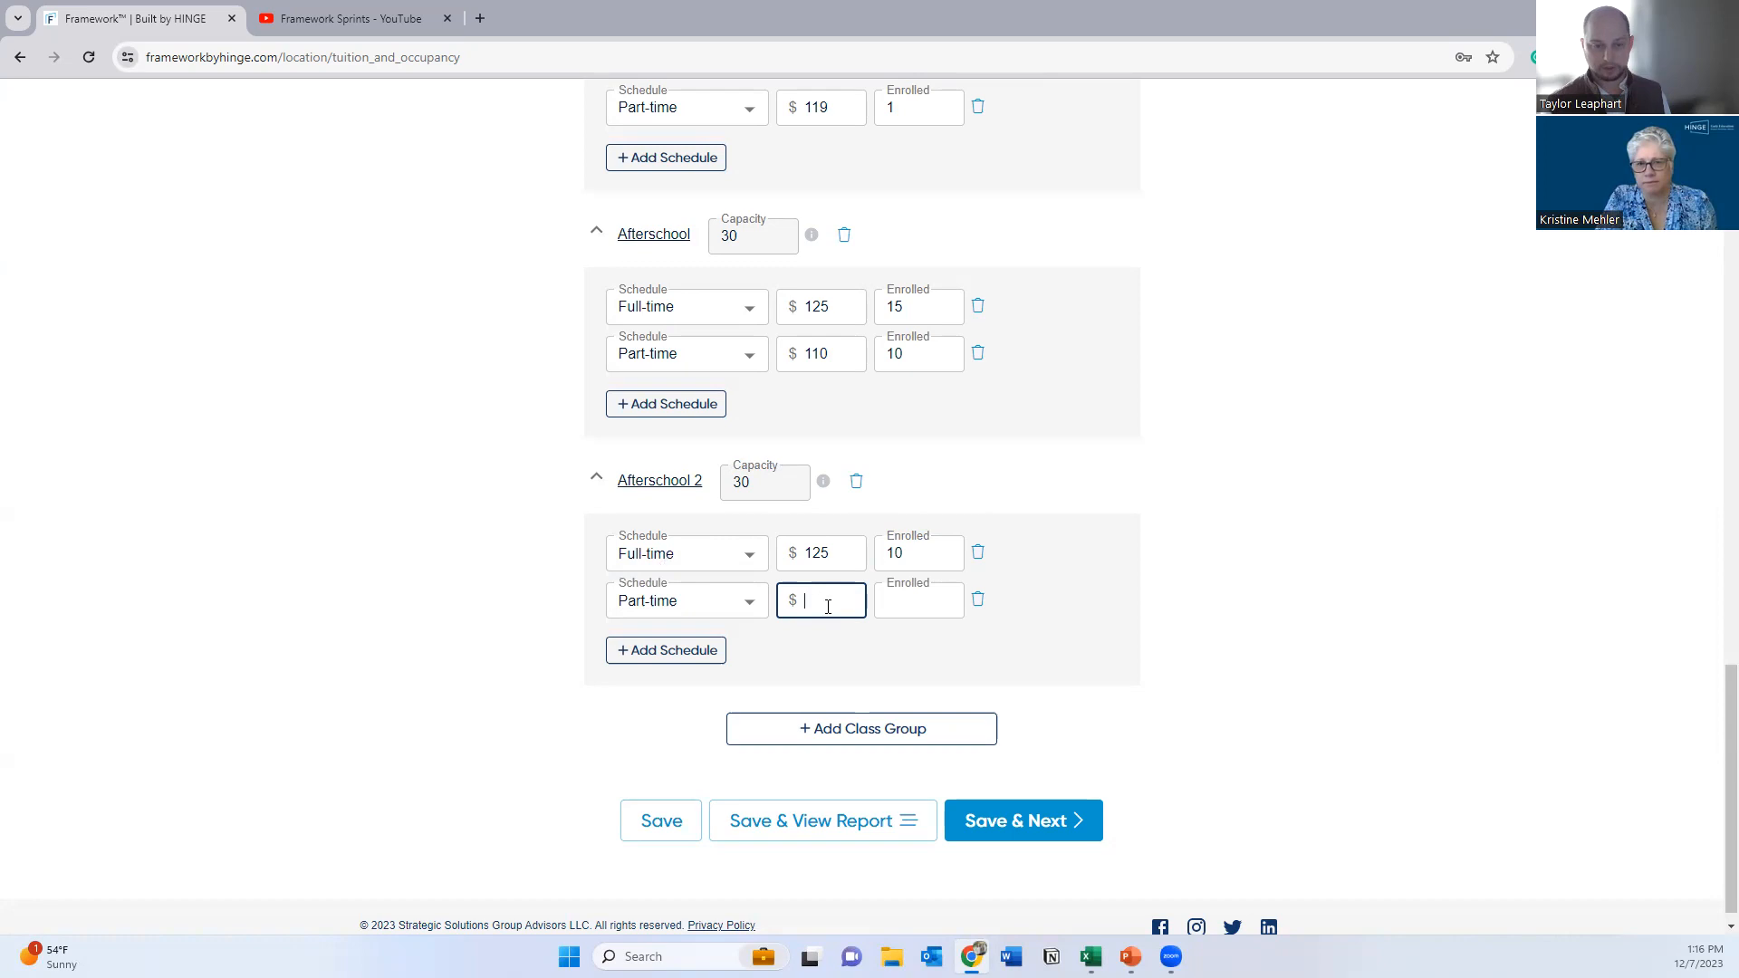
type("110")
left_click(910, 601)
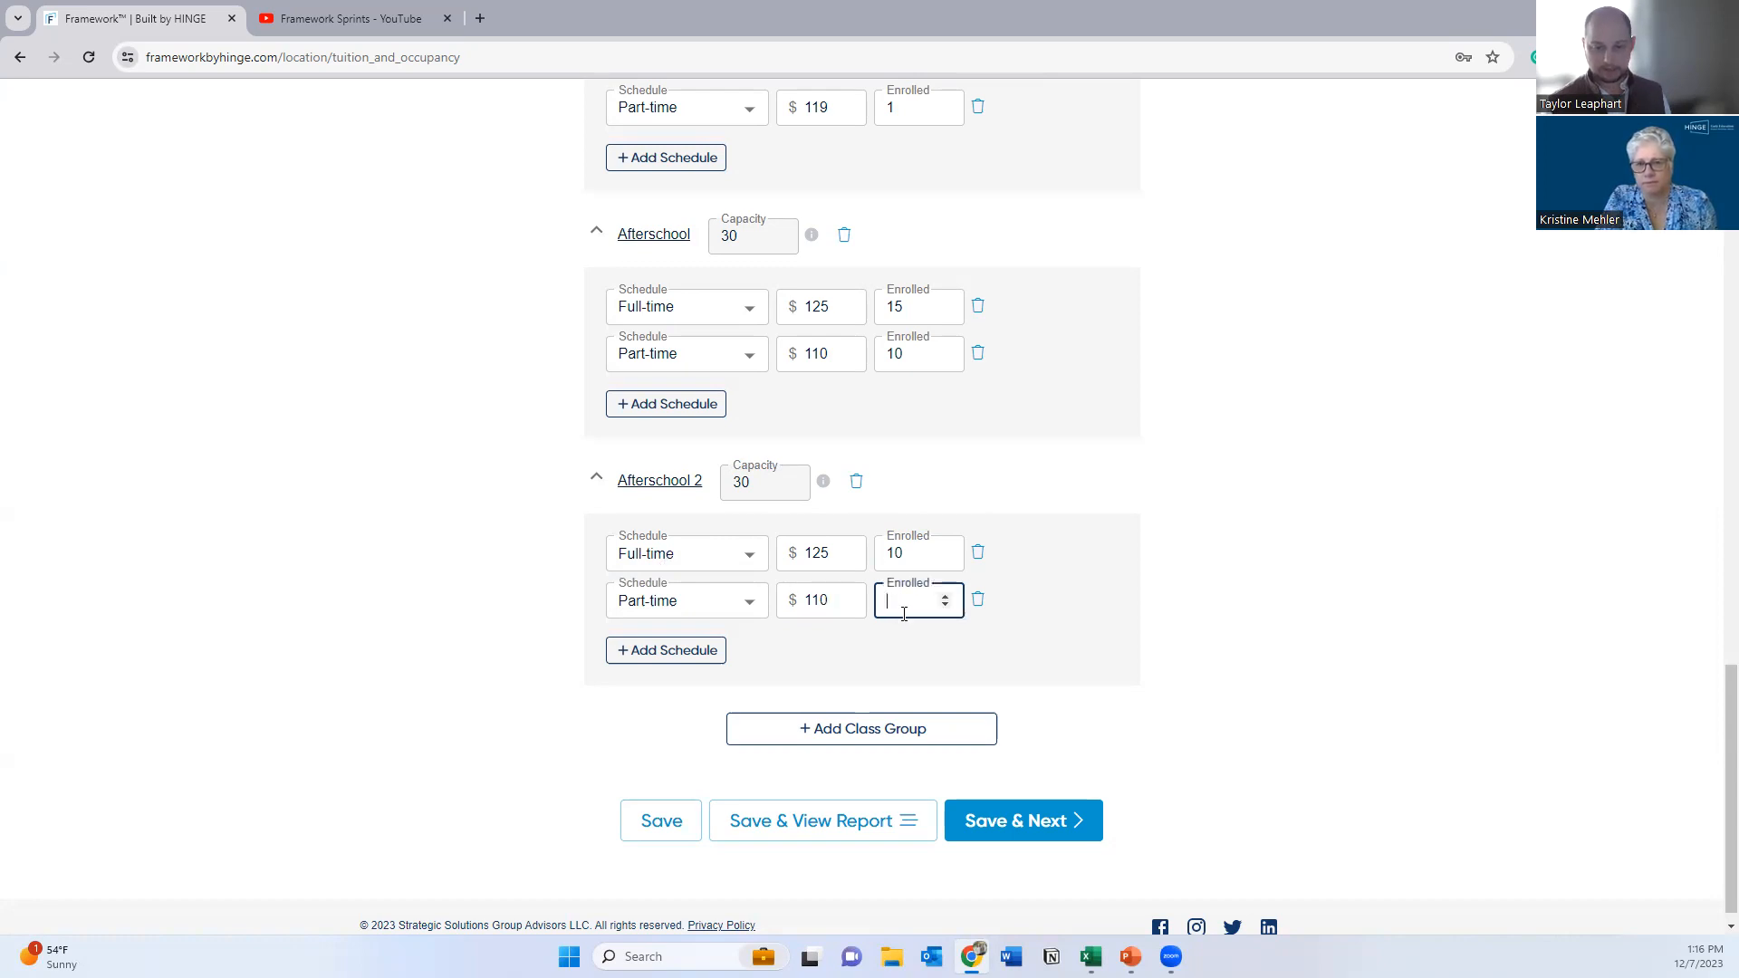
type("5")
left_click(862, 659)
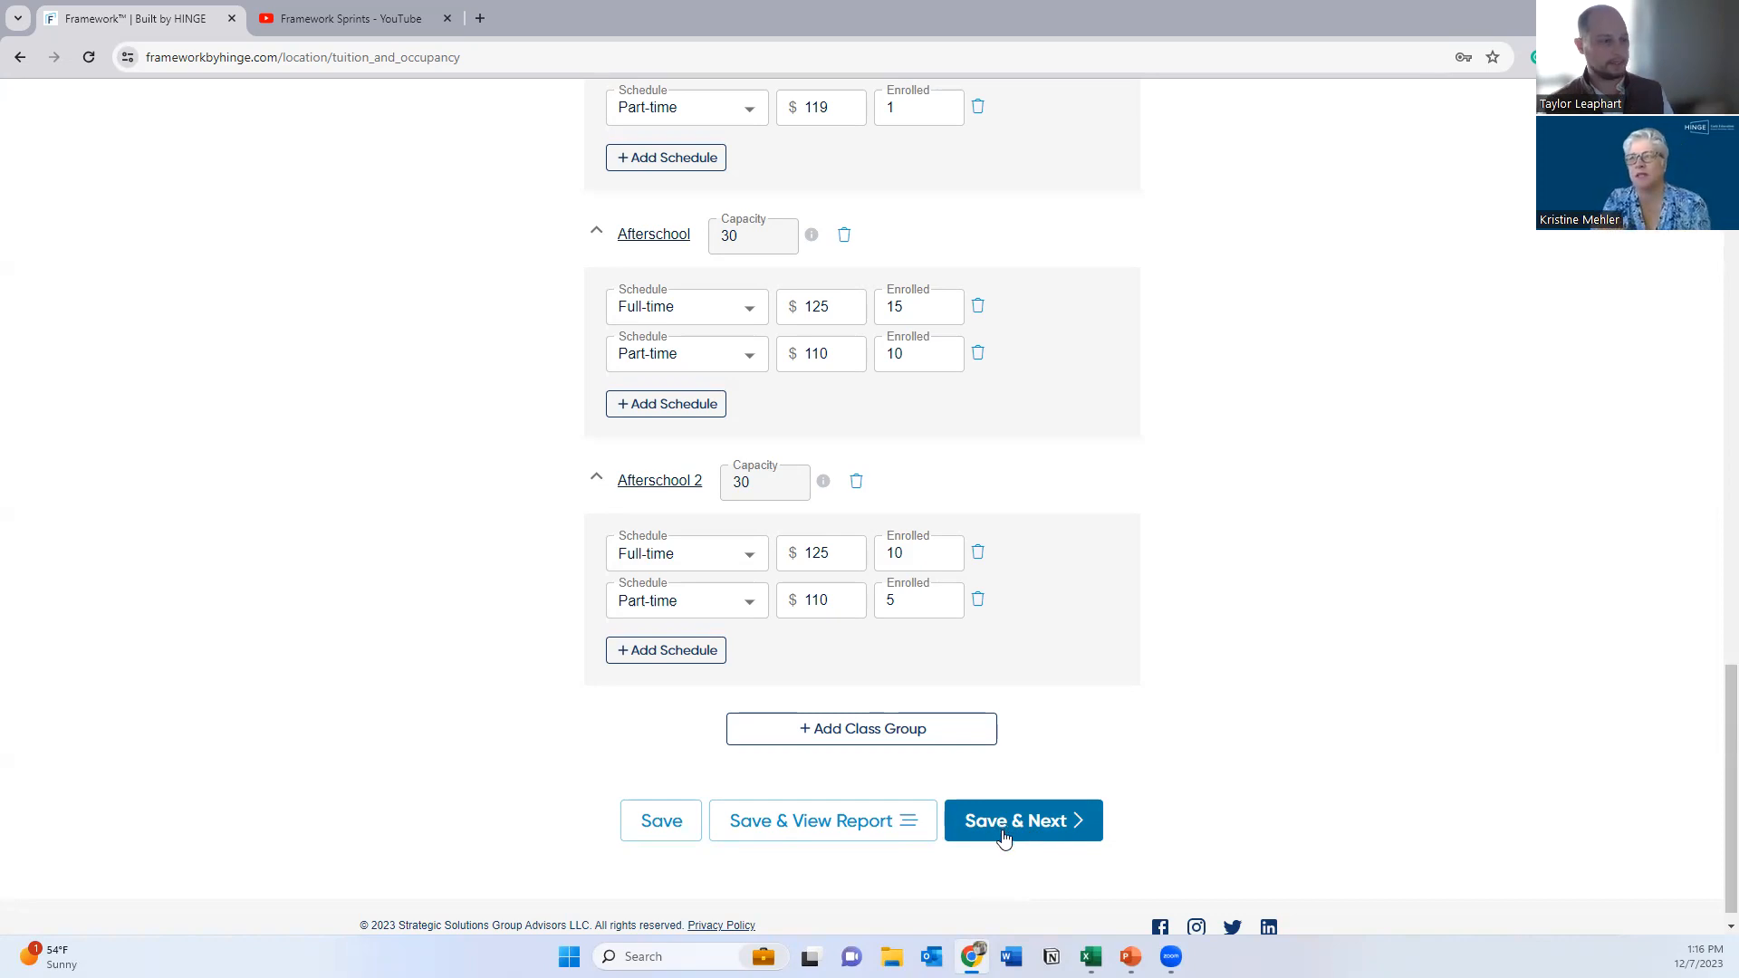
Step: Save the Tuition & Occupancy data and continue to the Discounting section
left_click(661, 821)
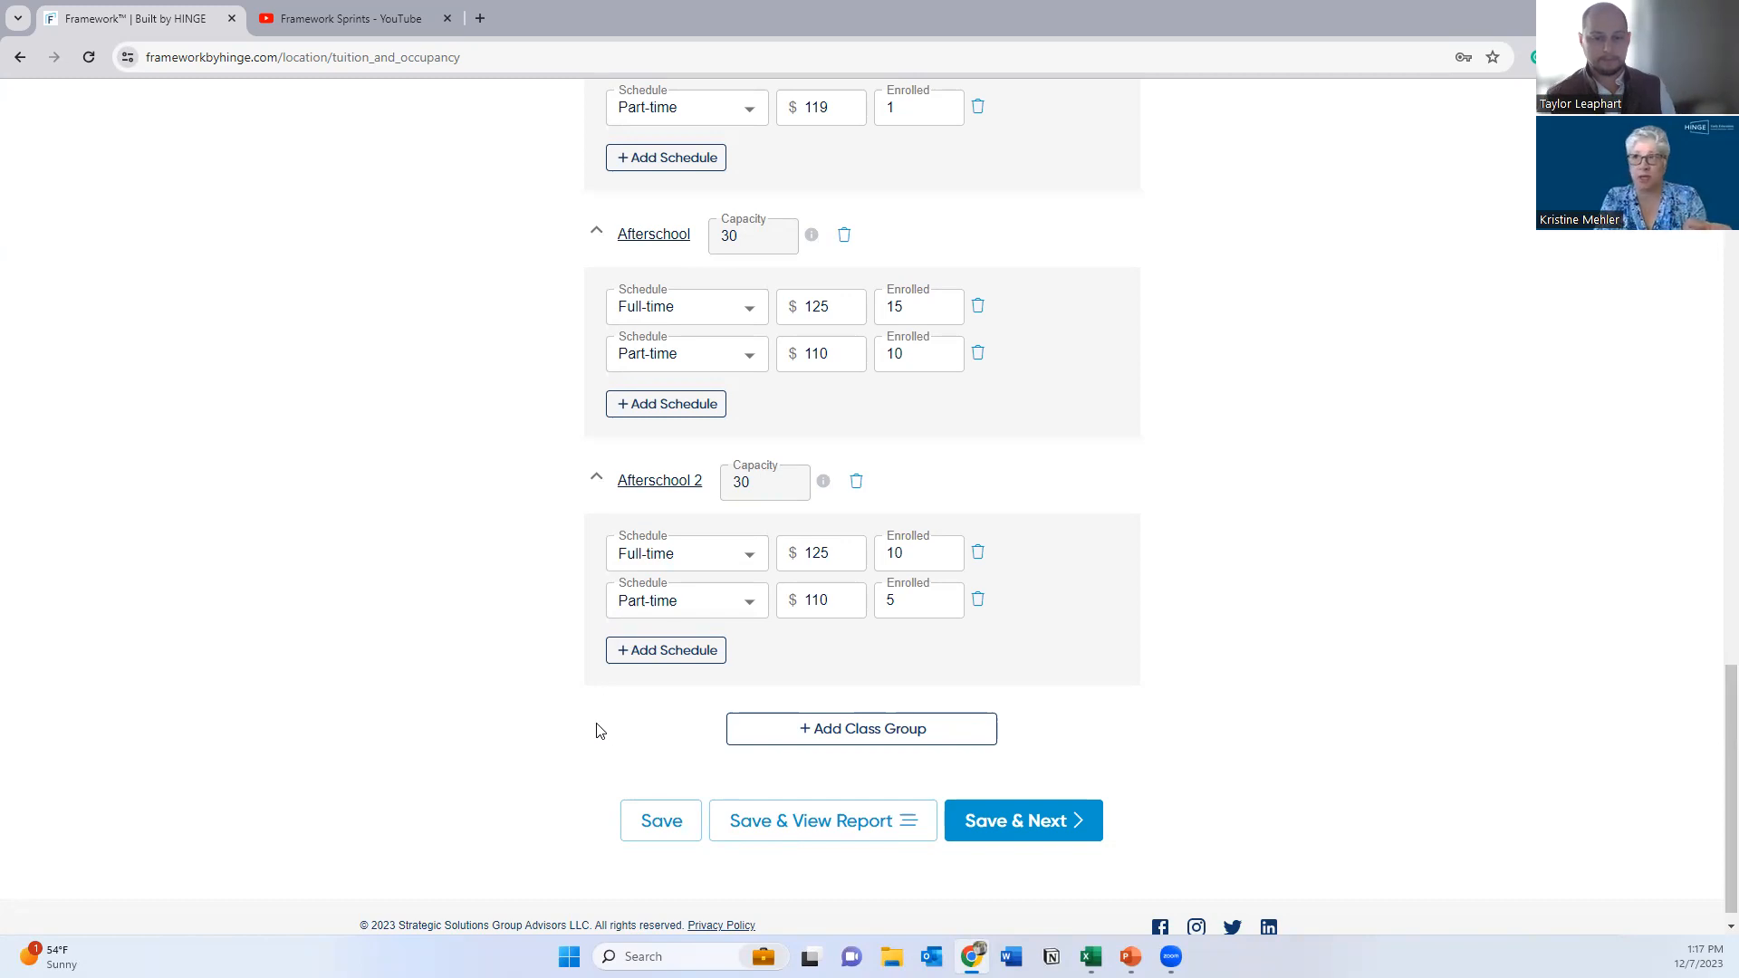
scroll(597, 730, "up", 1)
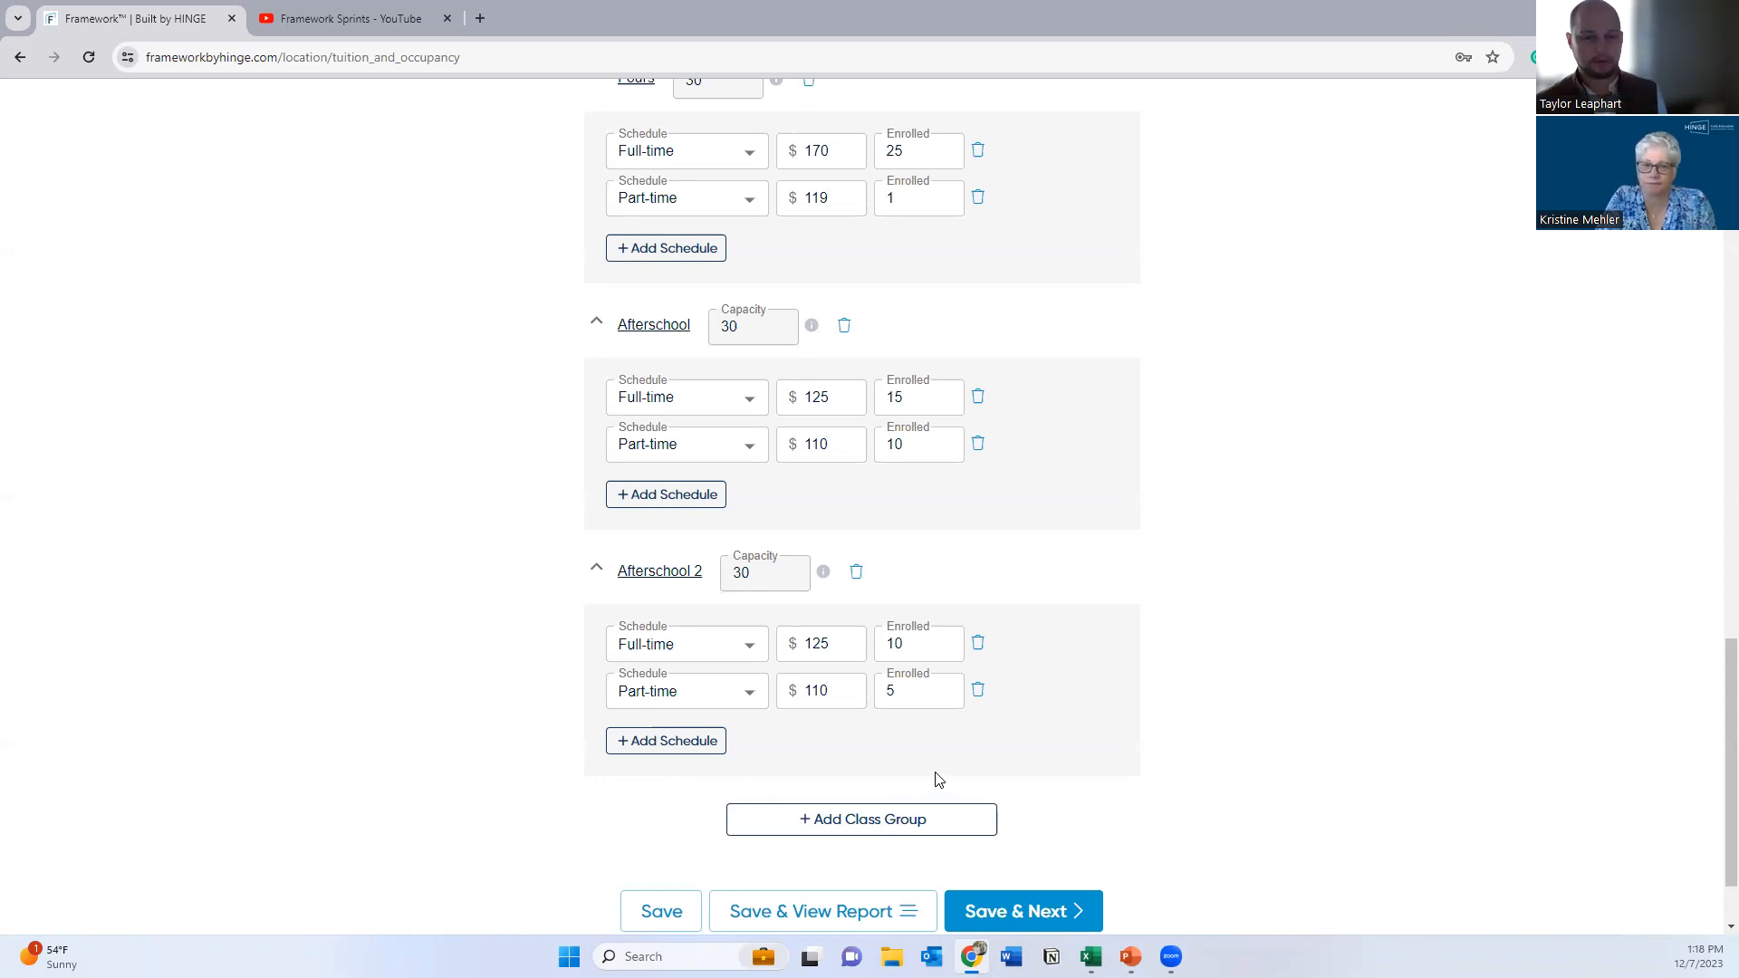
scroll(936, 776, "up", 1)
scroll(991, 777, "down", 2)
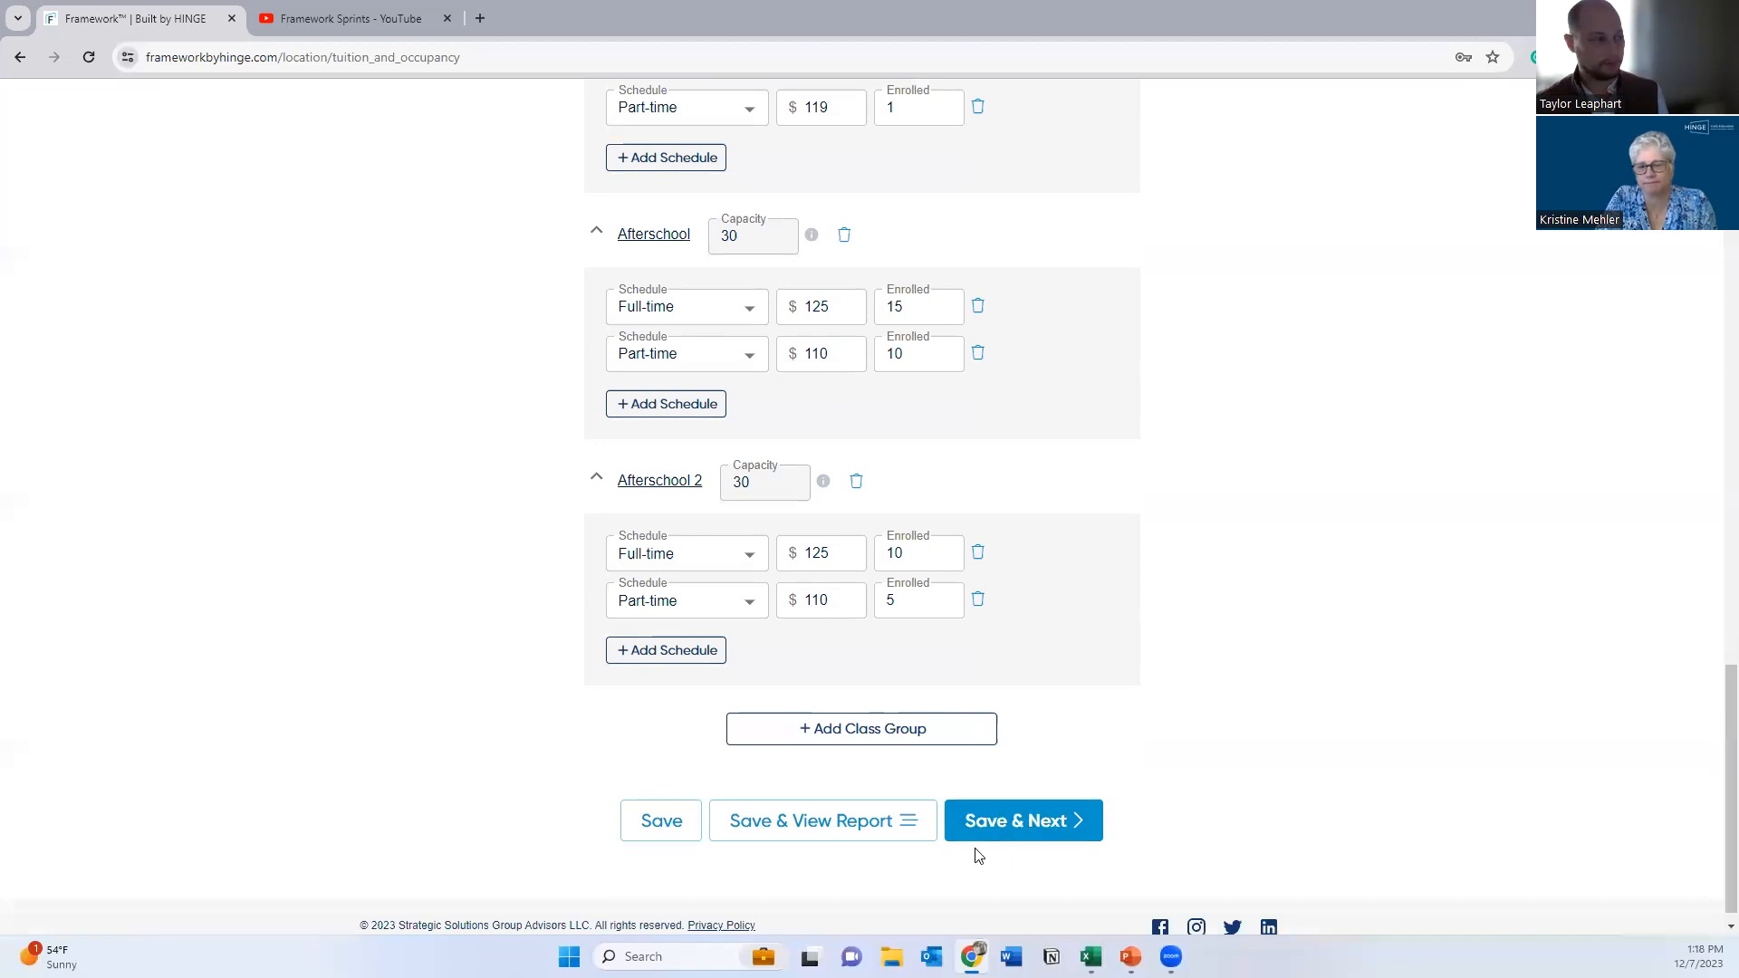
left_click(1042, 826)
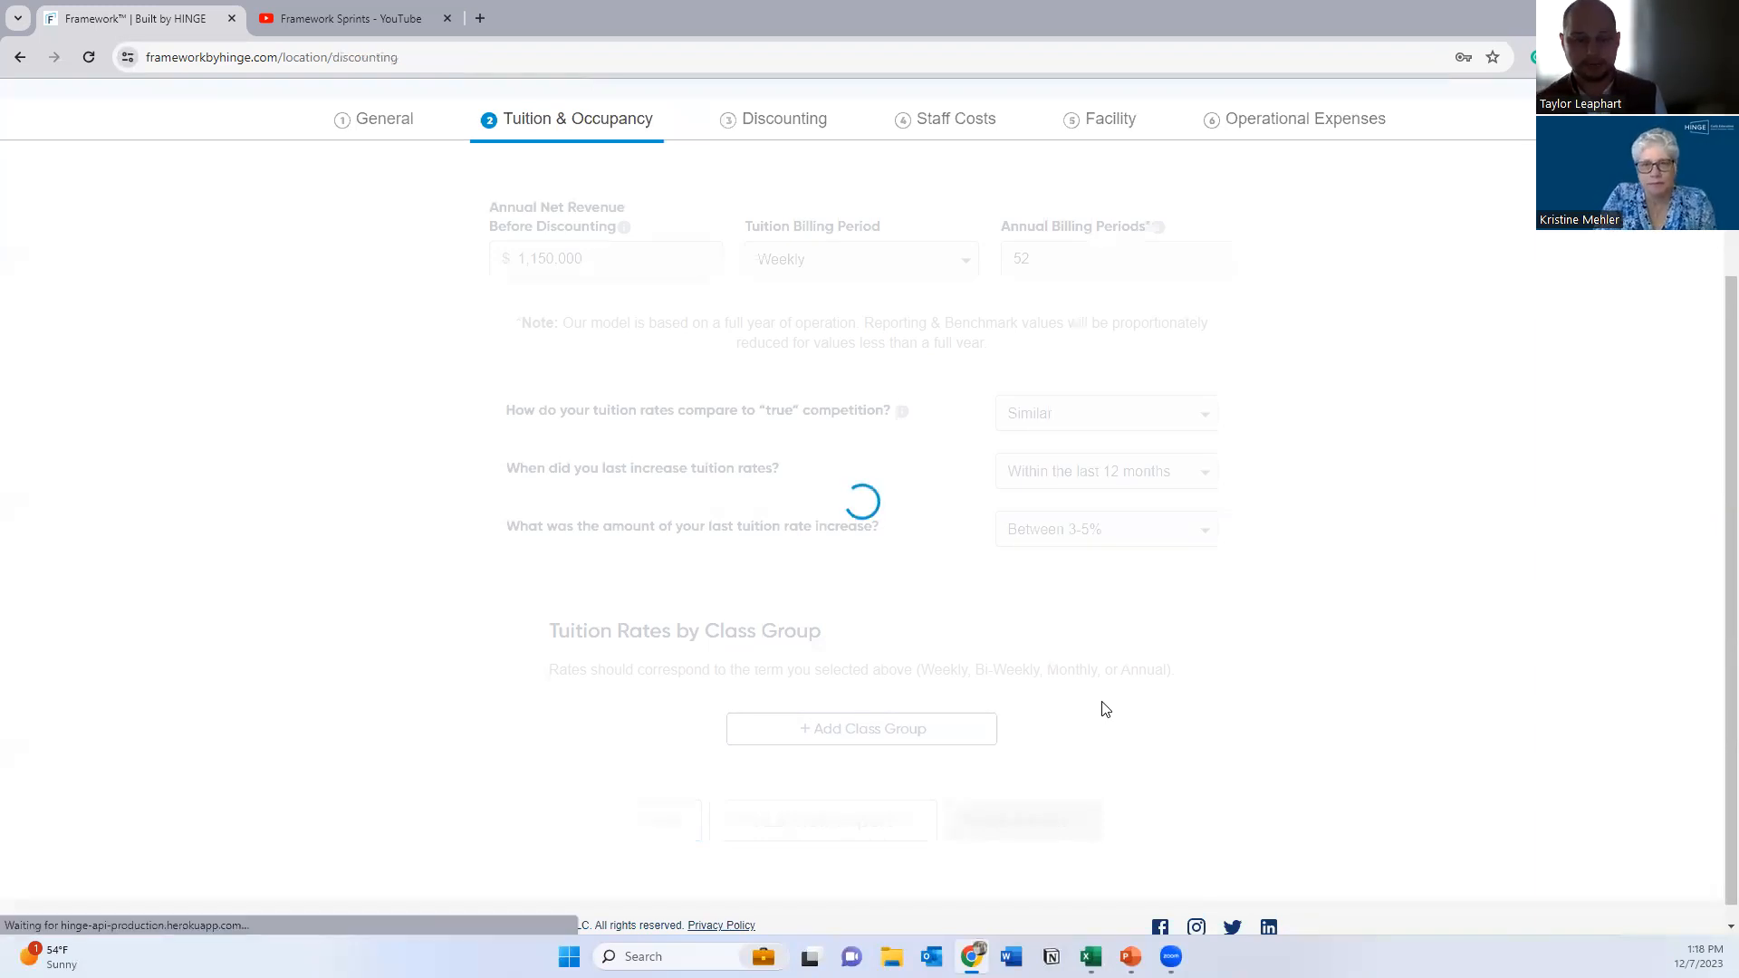
Step: For Afterschool 2, enter 2 Multiple Child, 1 Staff Half and 1 Staff Full discount recipients
scroll(1281, 598, "down", 1)
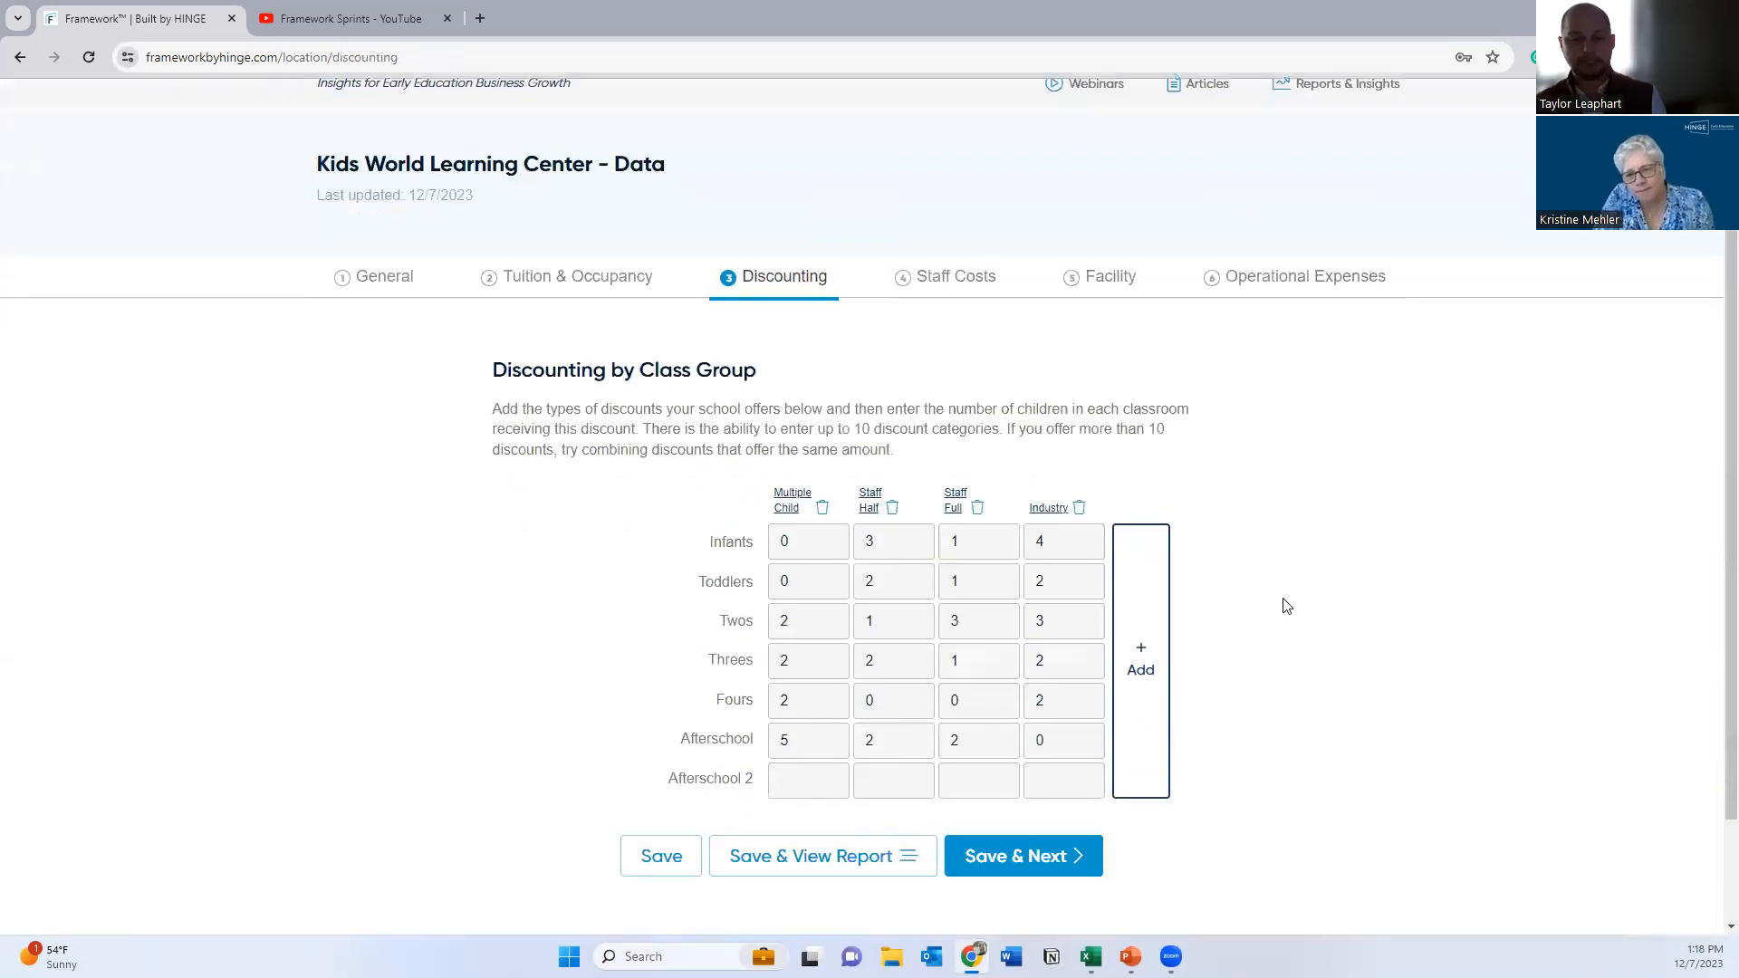
scroll(1250, 601, "down", 1)
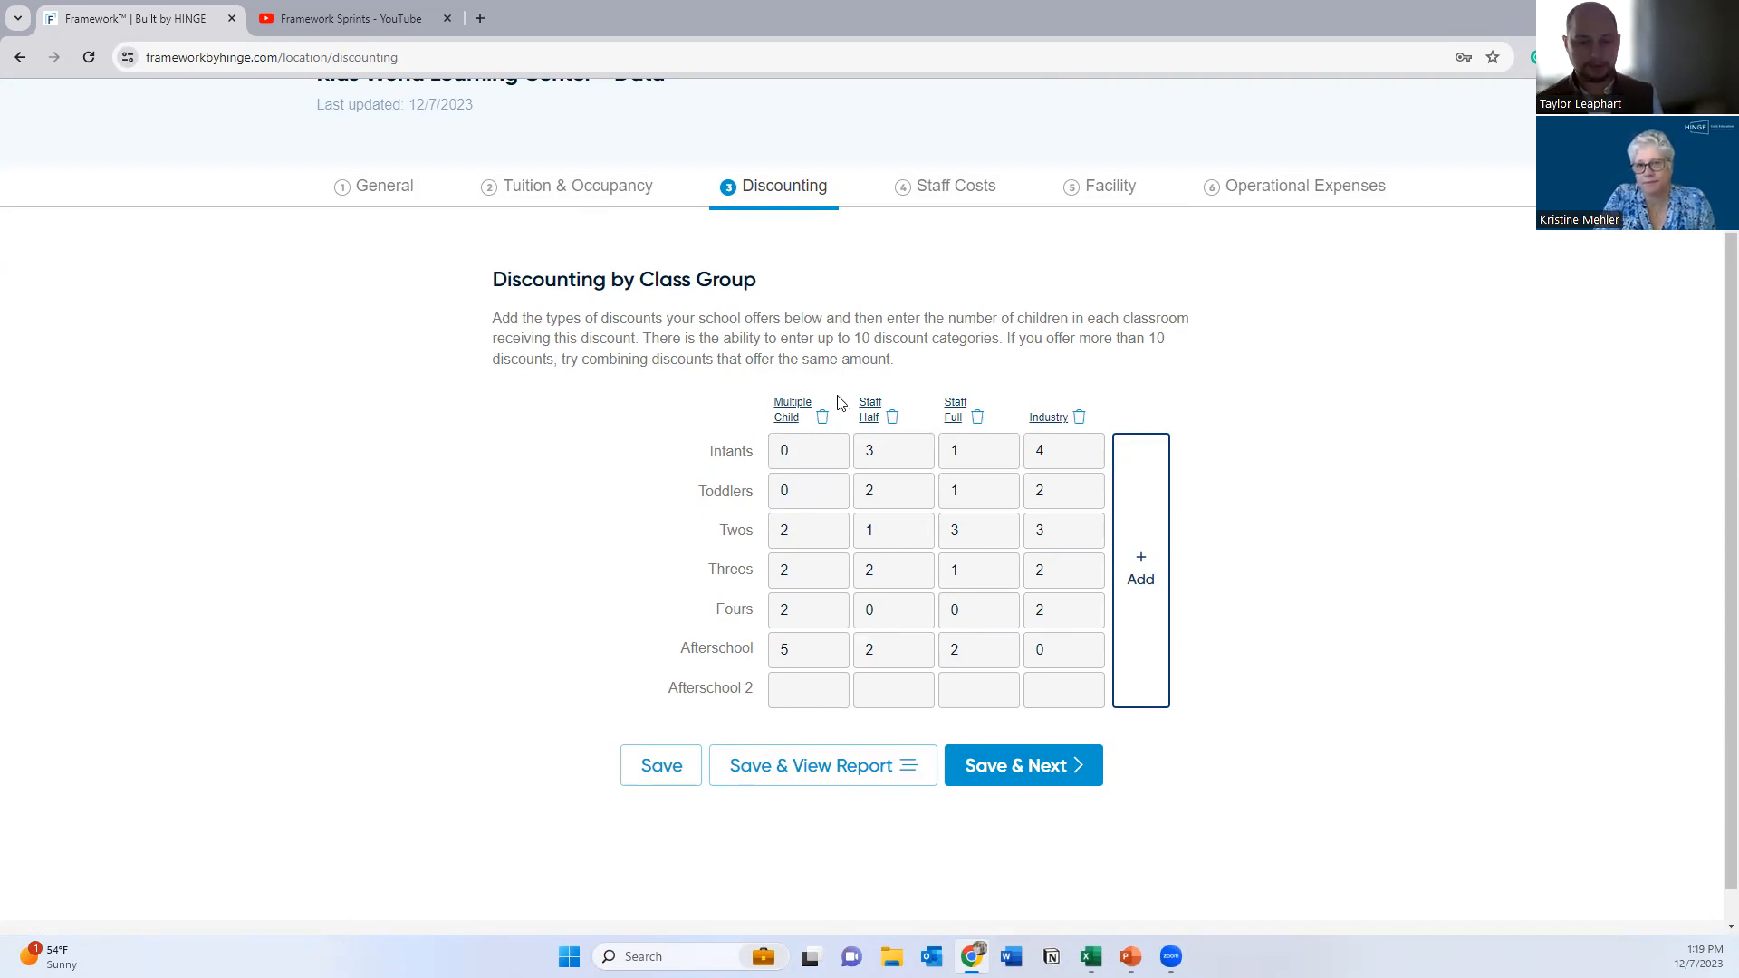
left_click(819, 442)
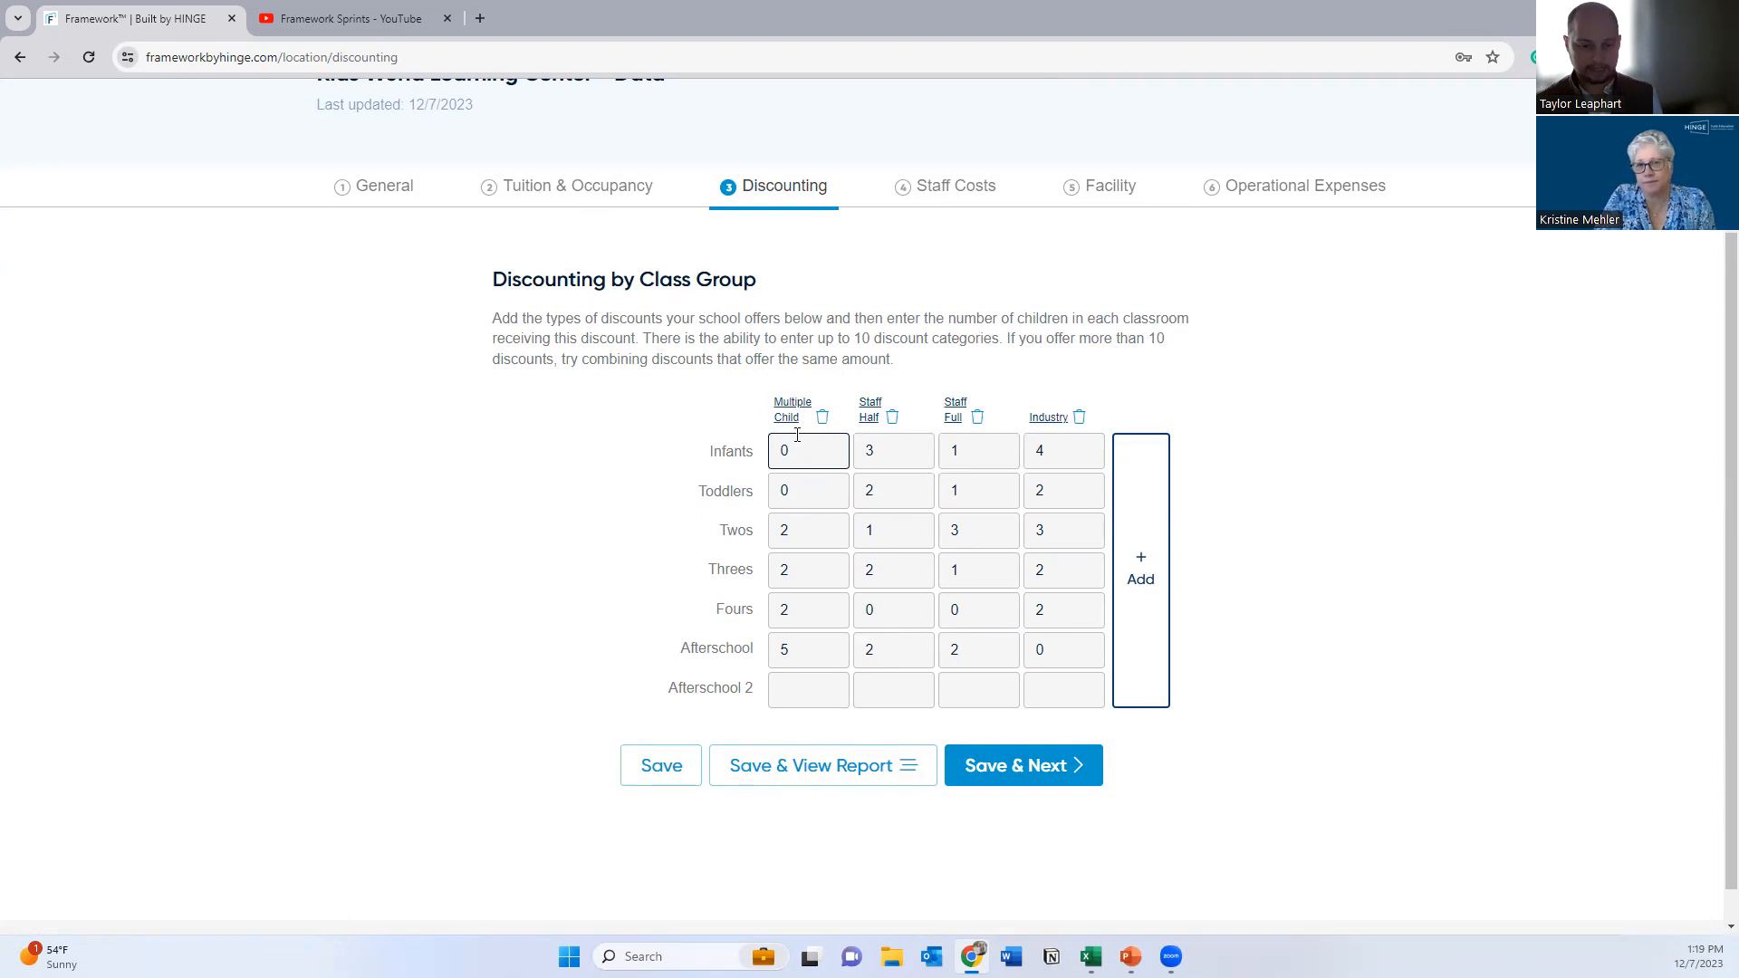
left_click(784, 540)
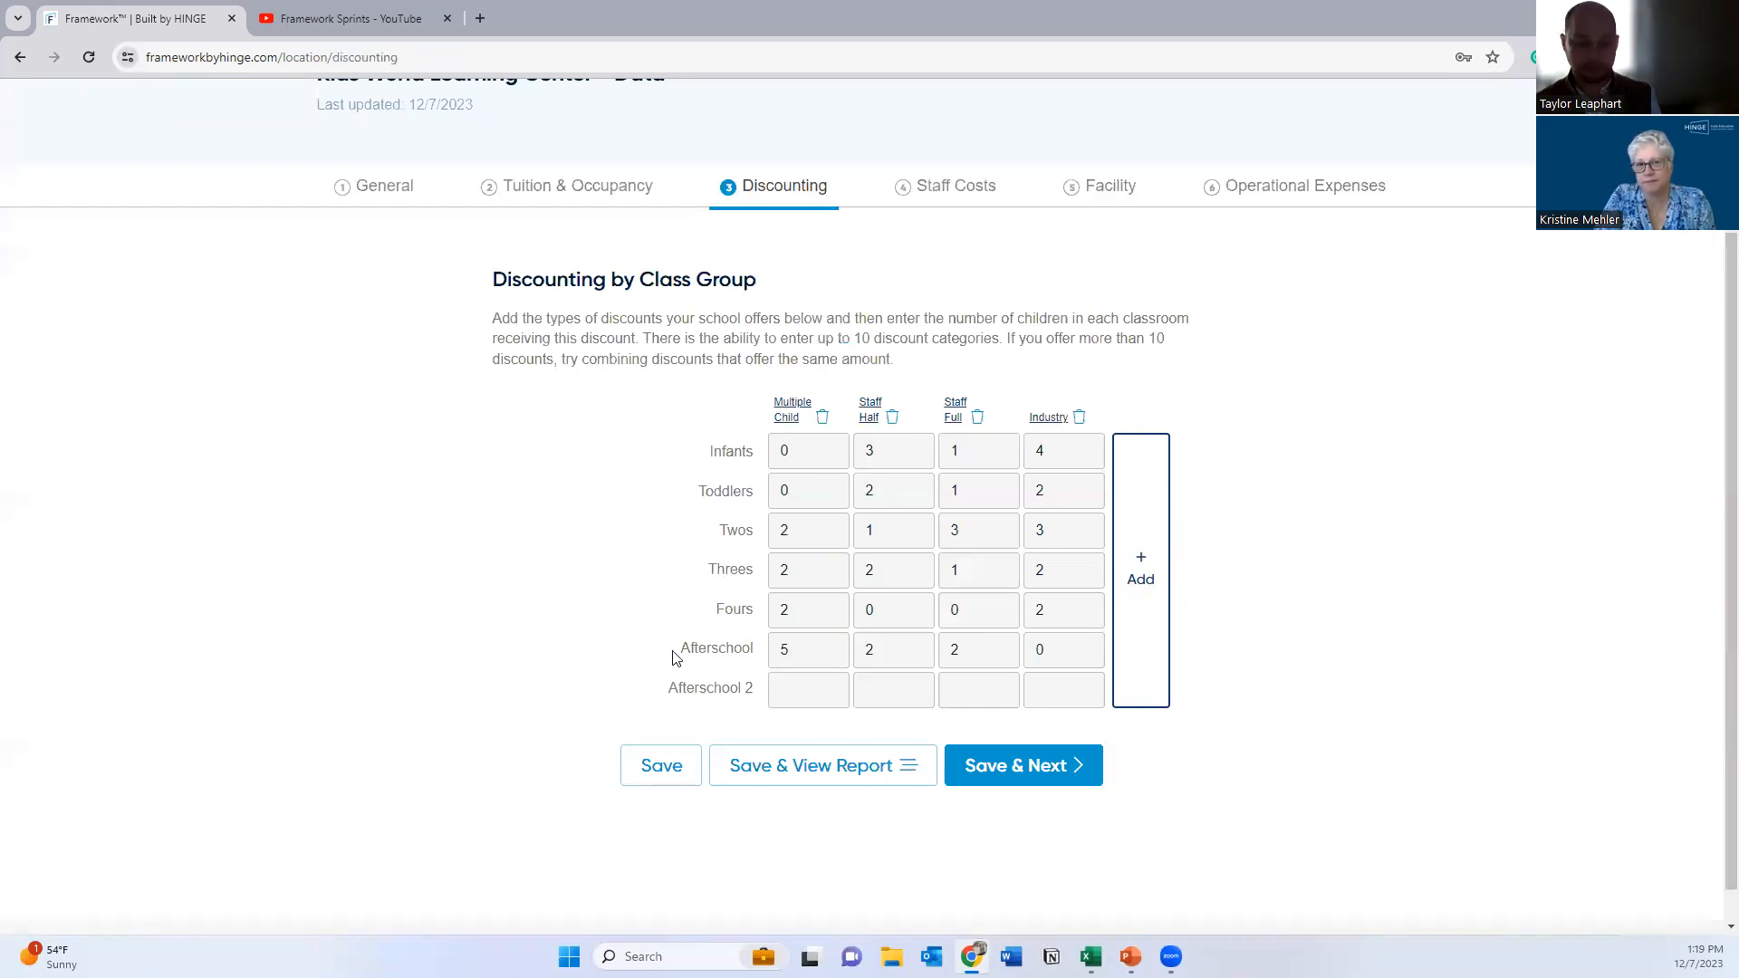
left_click(771, 652)
triple_click(672, 689)
left_click(797, 689)
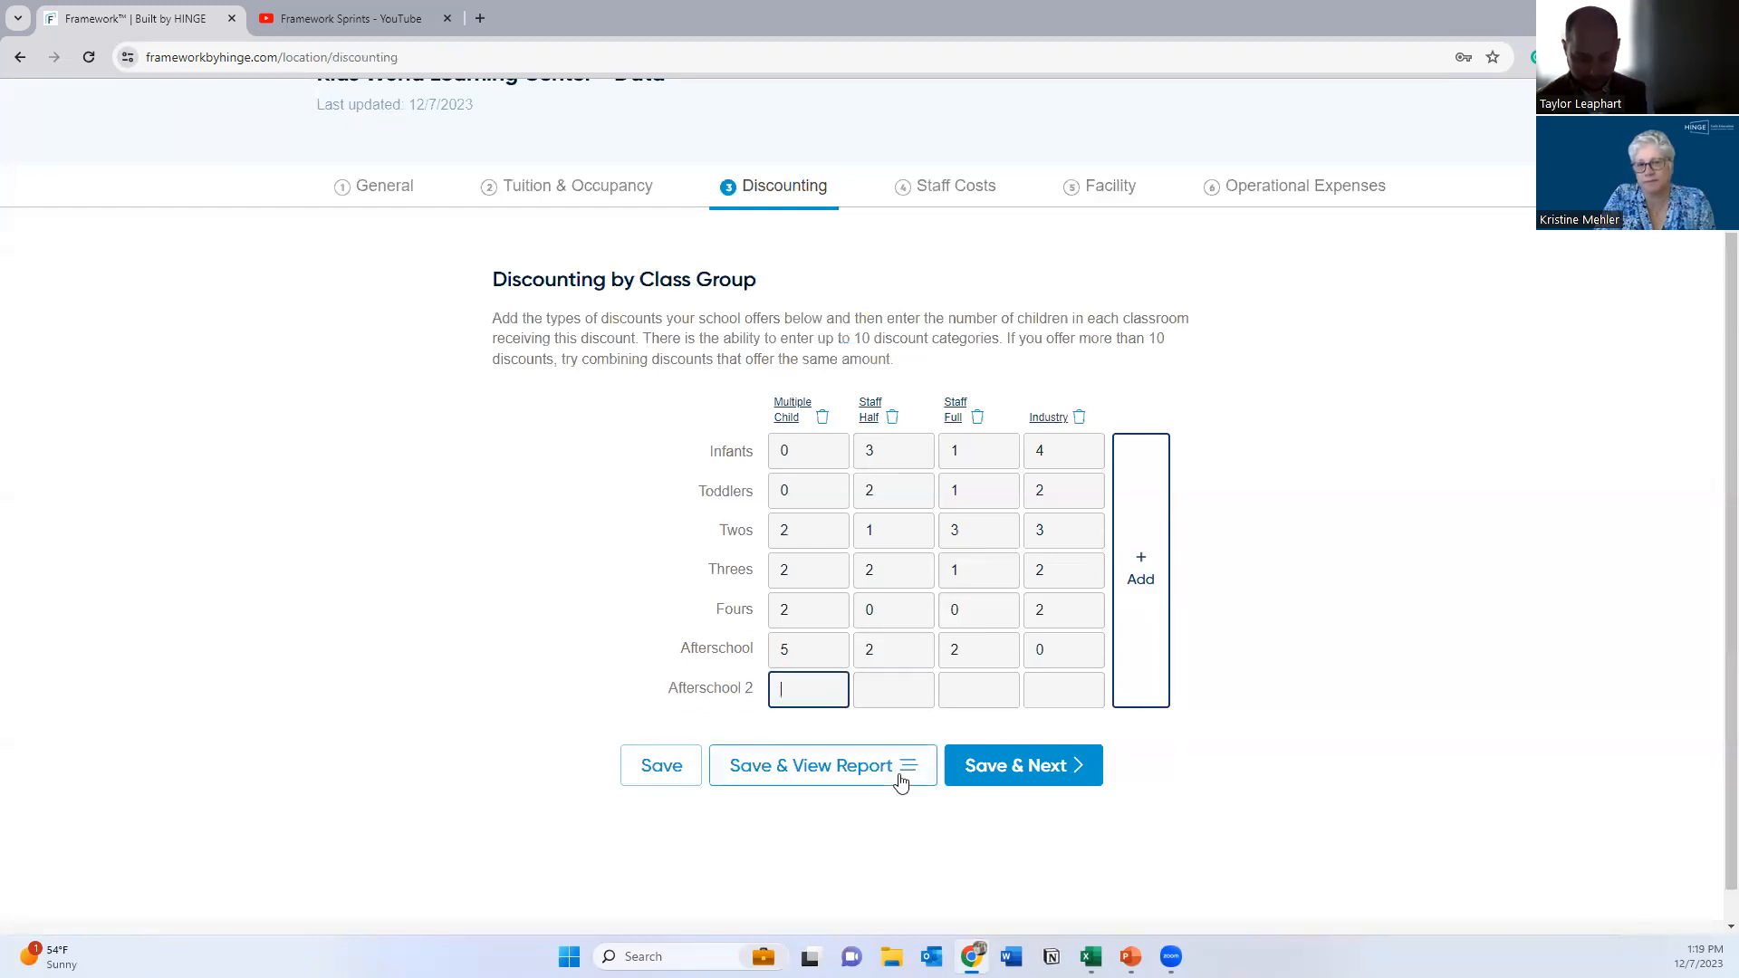
type("2")
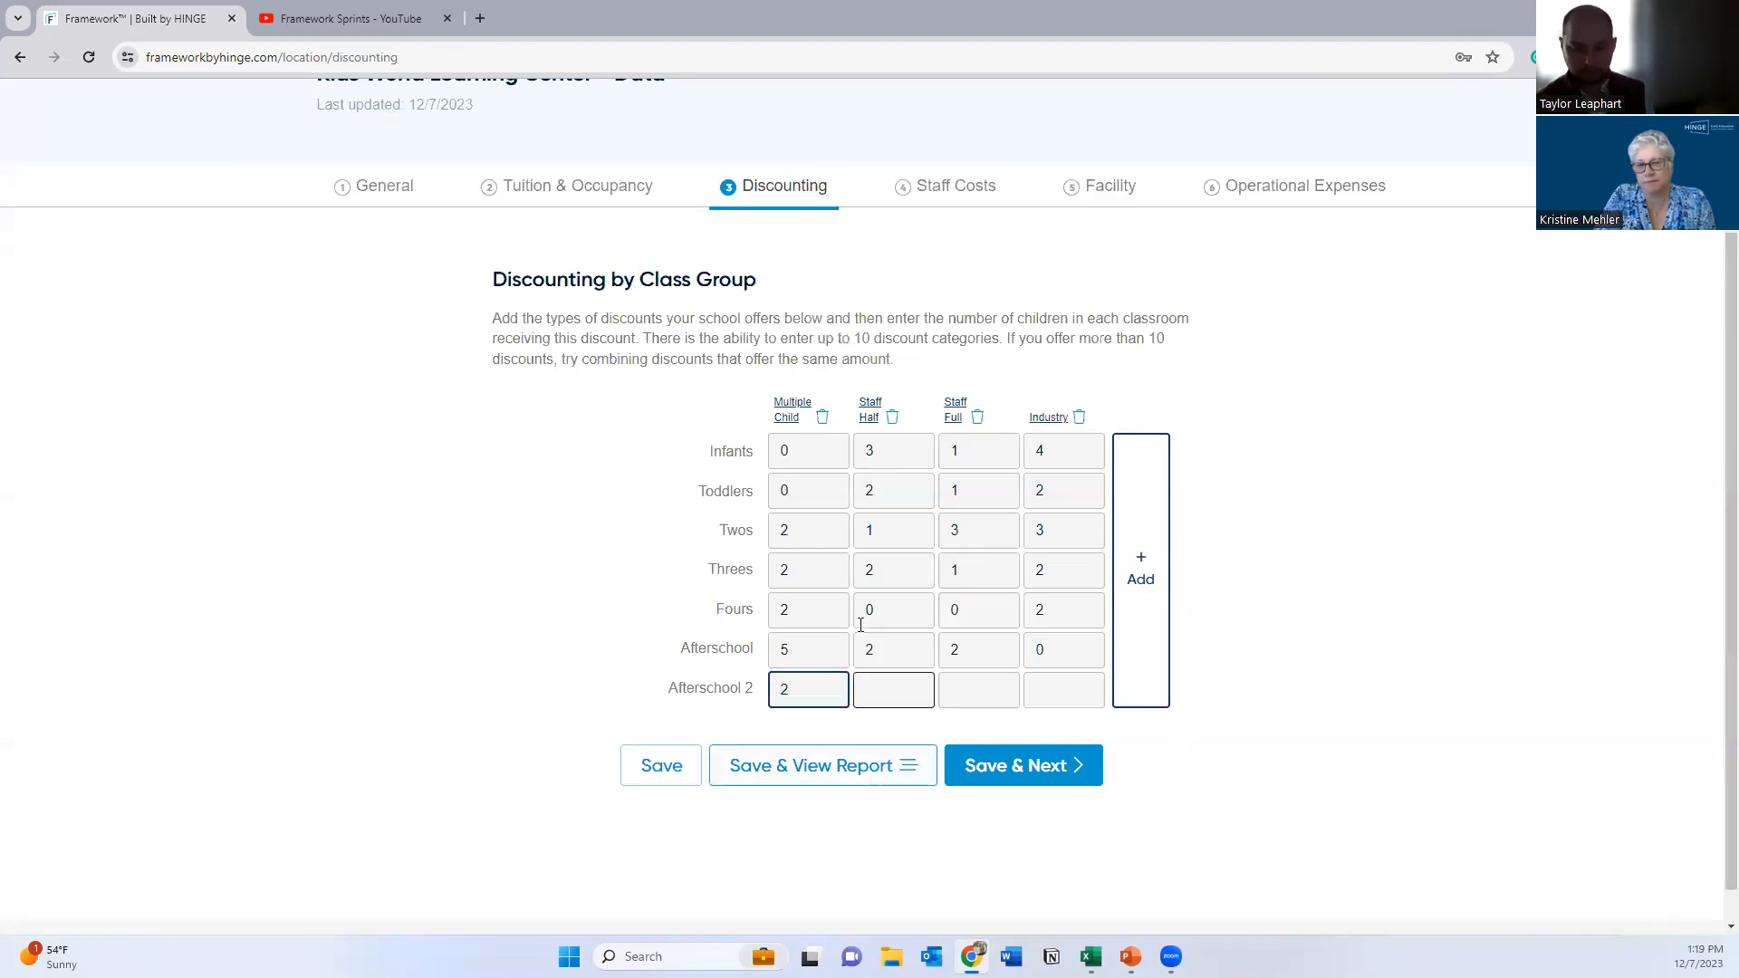
left_click(872, 693)
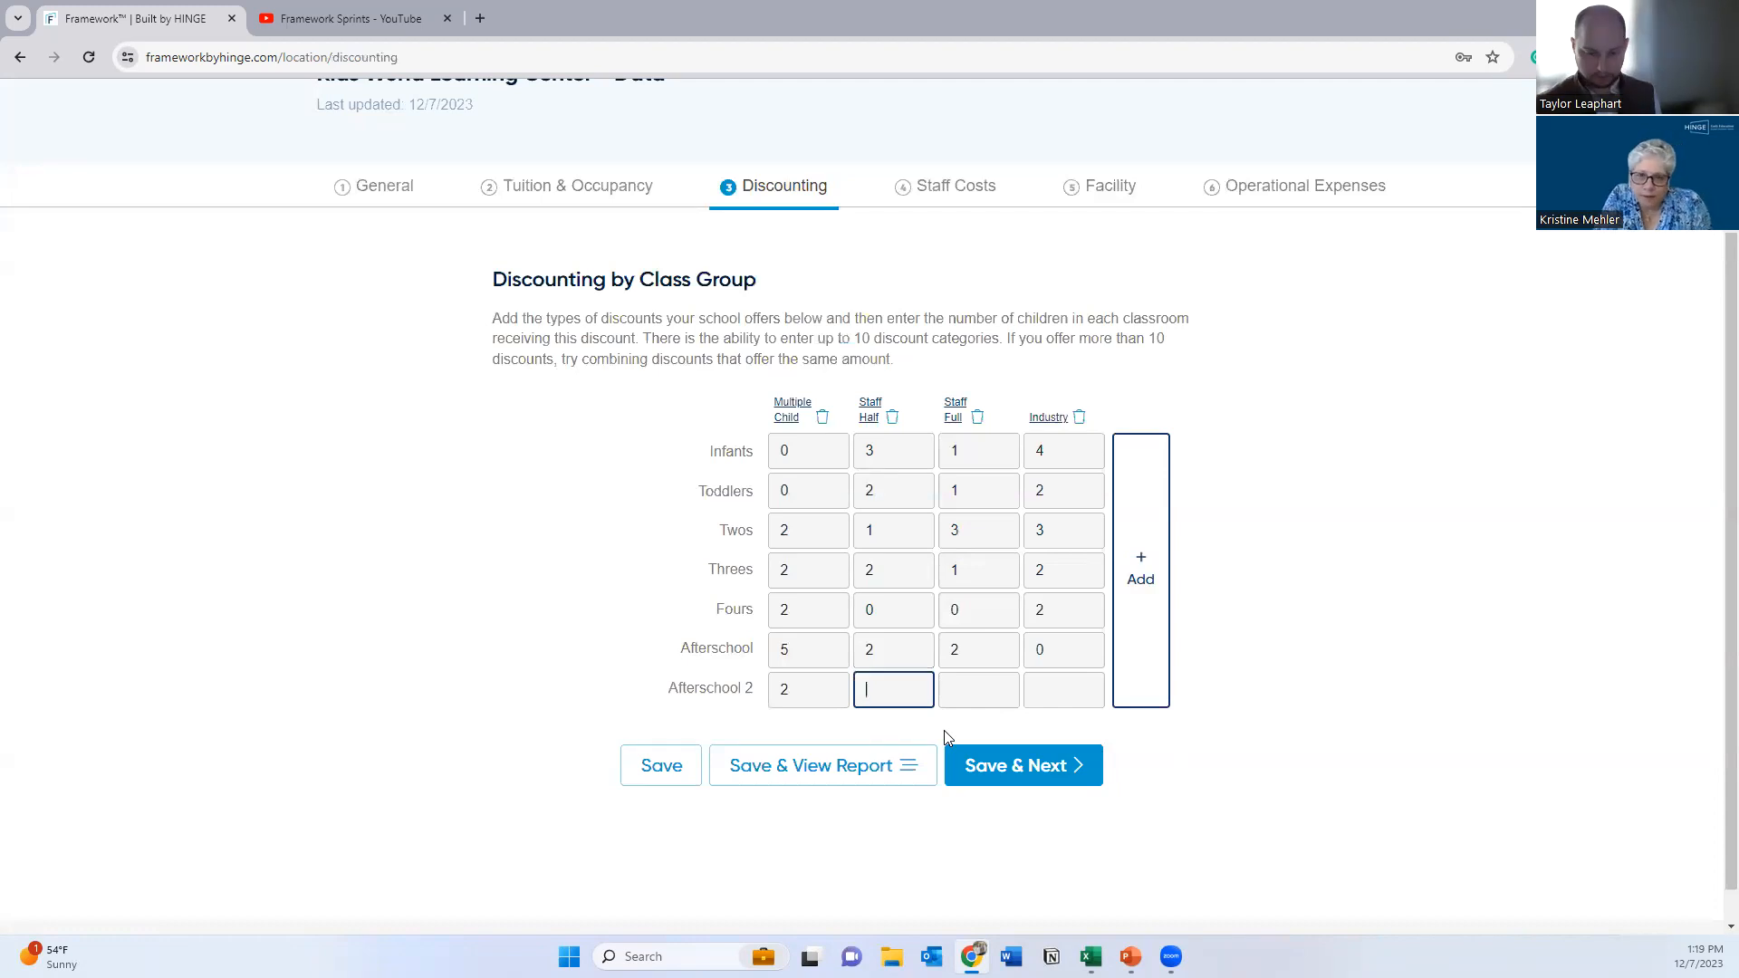
type("1")
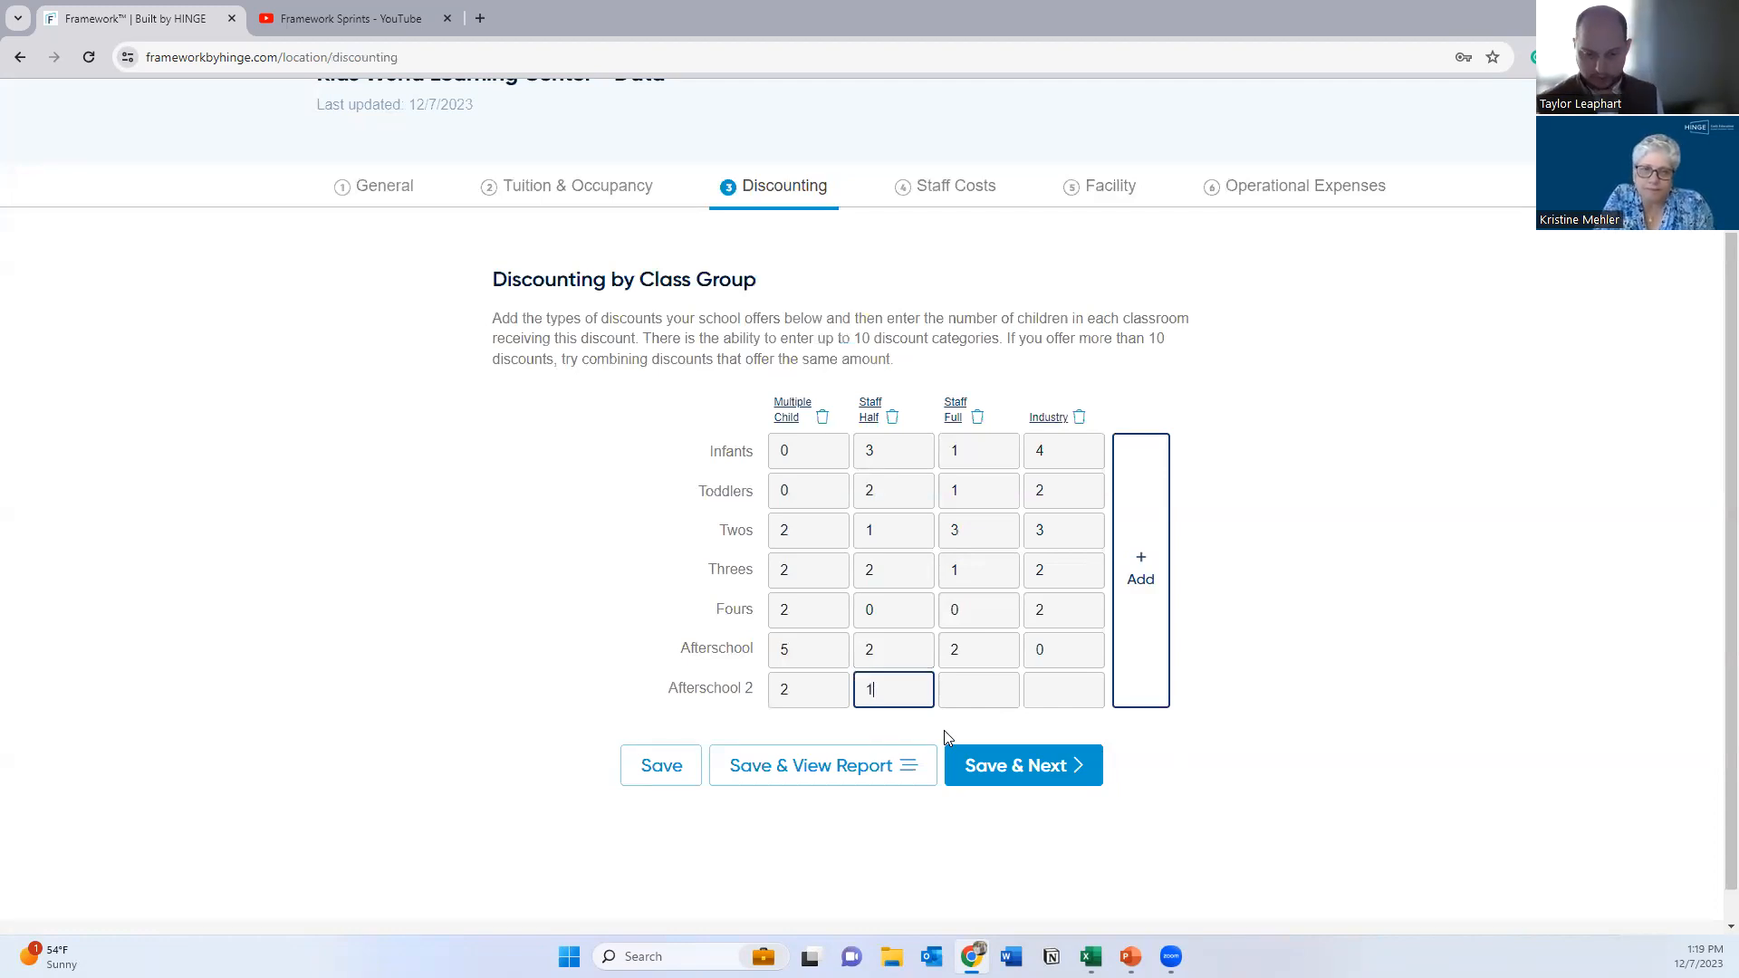
left_click(965, 691)
type("1")
Step: Review the discount names and percentages set for the Industry and Staff Full discounts
left_click(1062, 698)
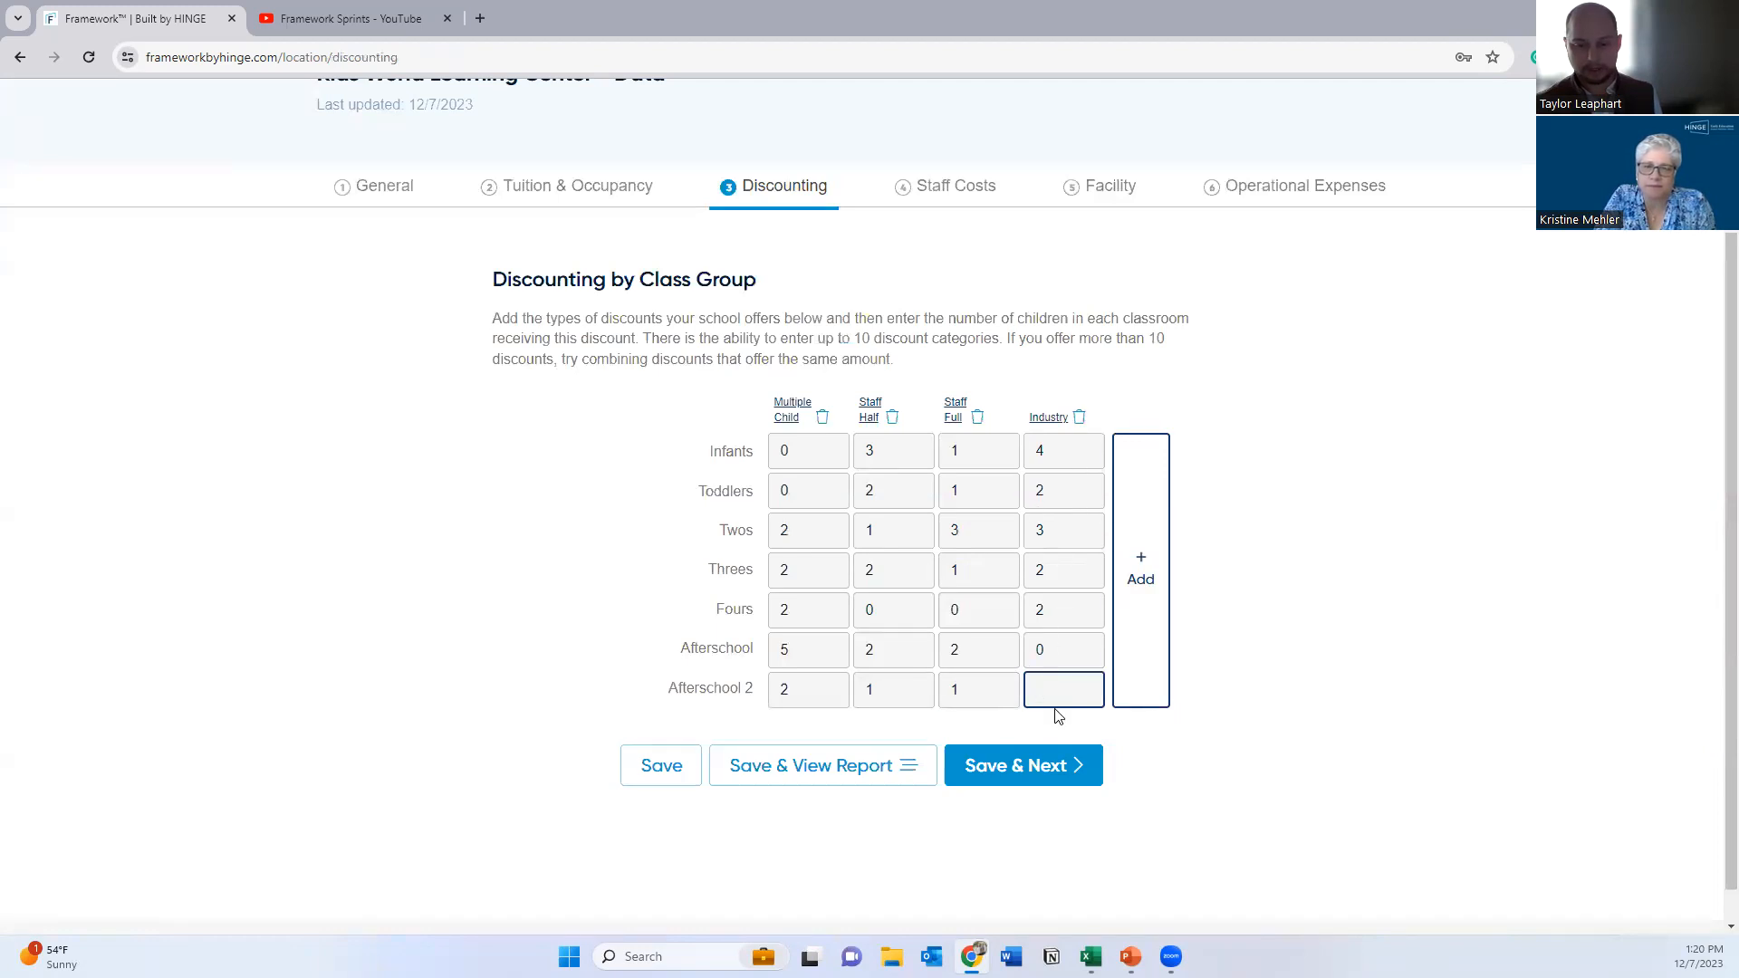
left_click(1056, 418)
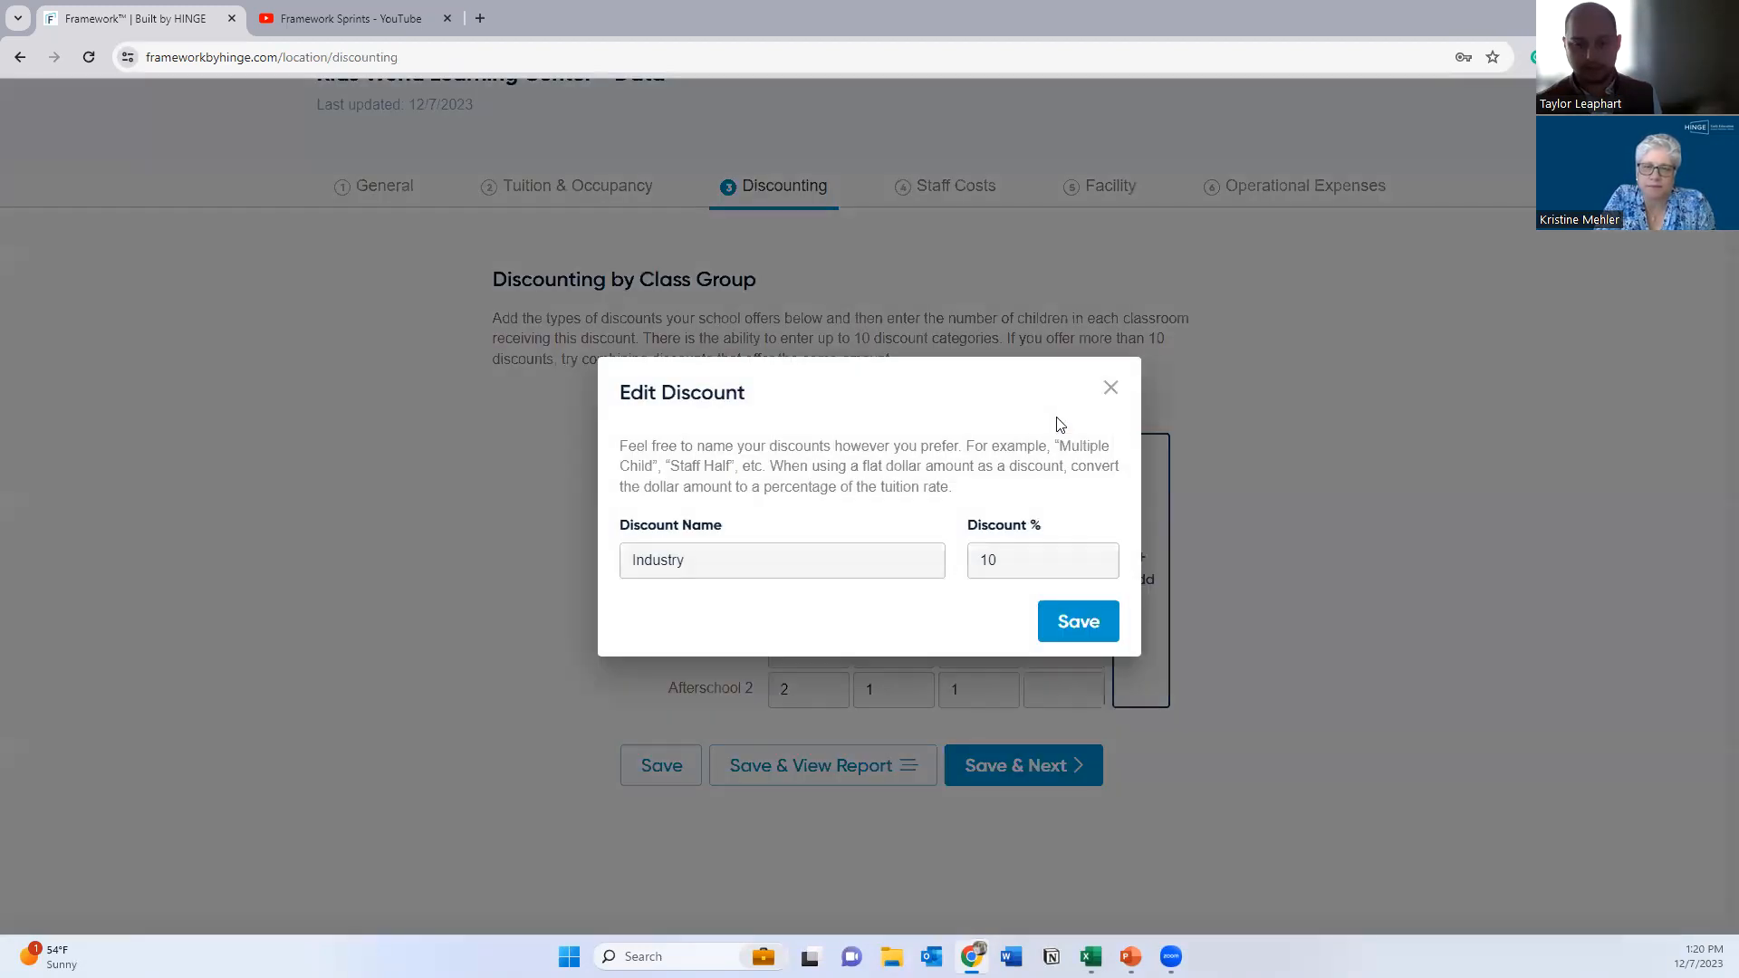
left_click(978, 550)
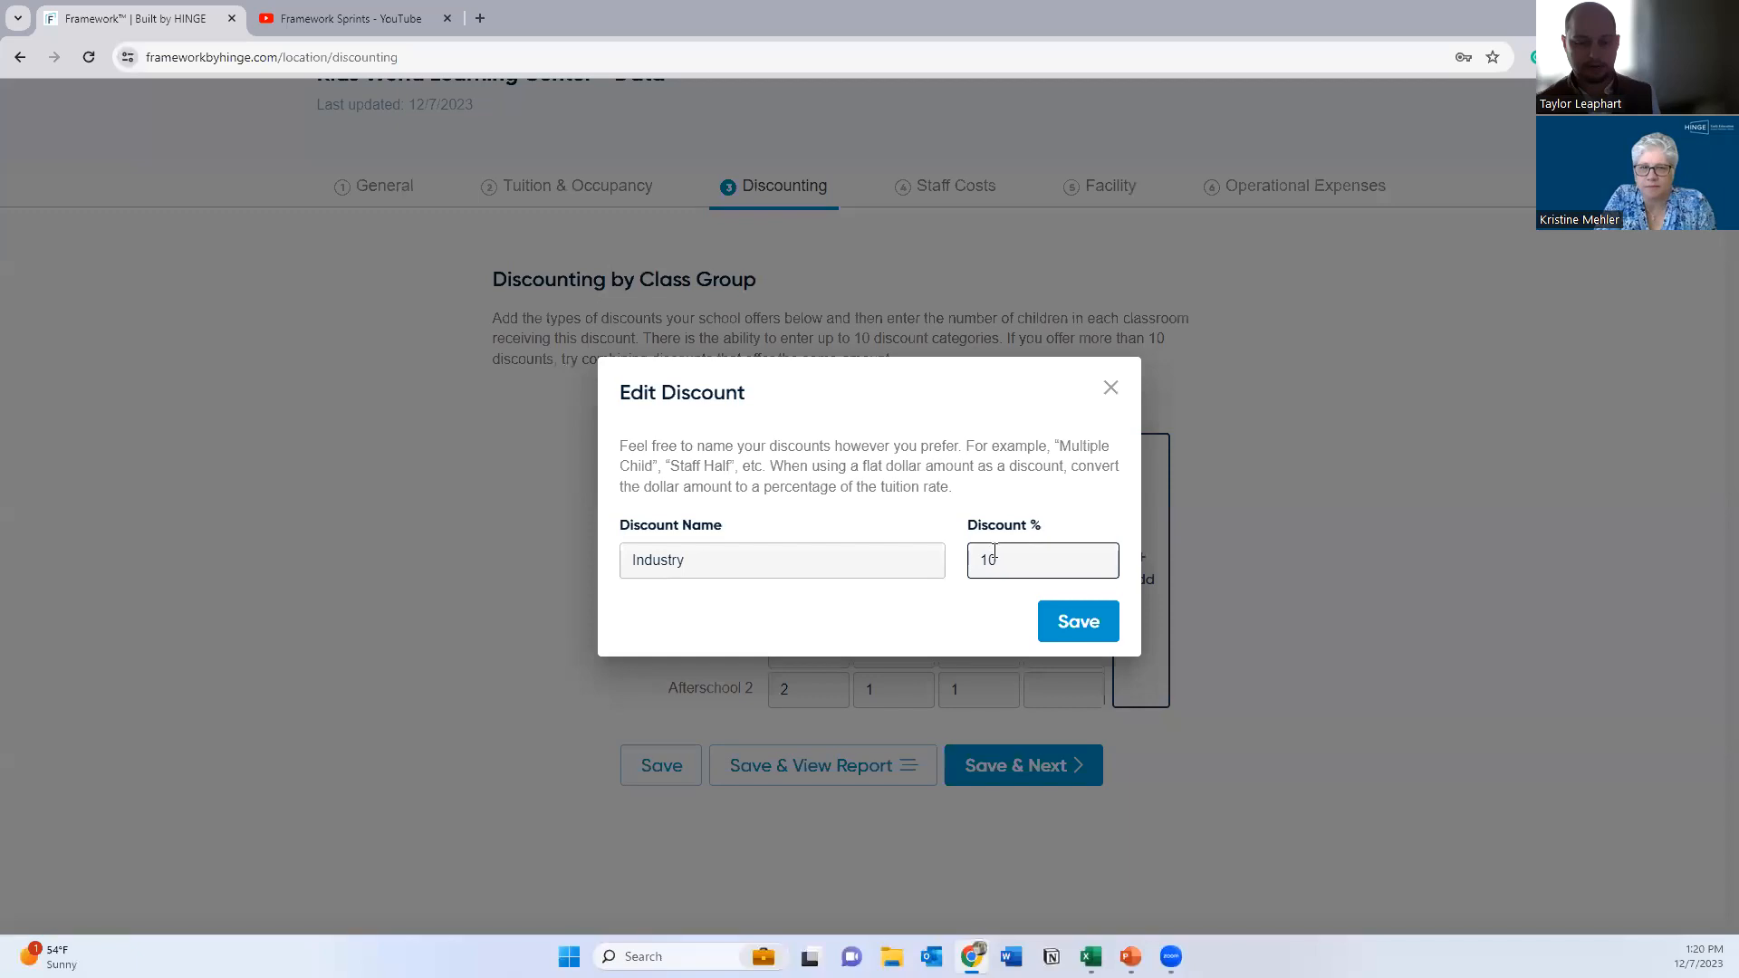
left_click(1110, 387)
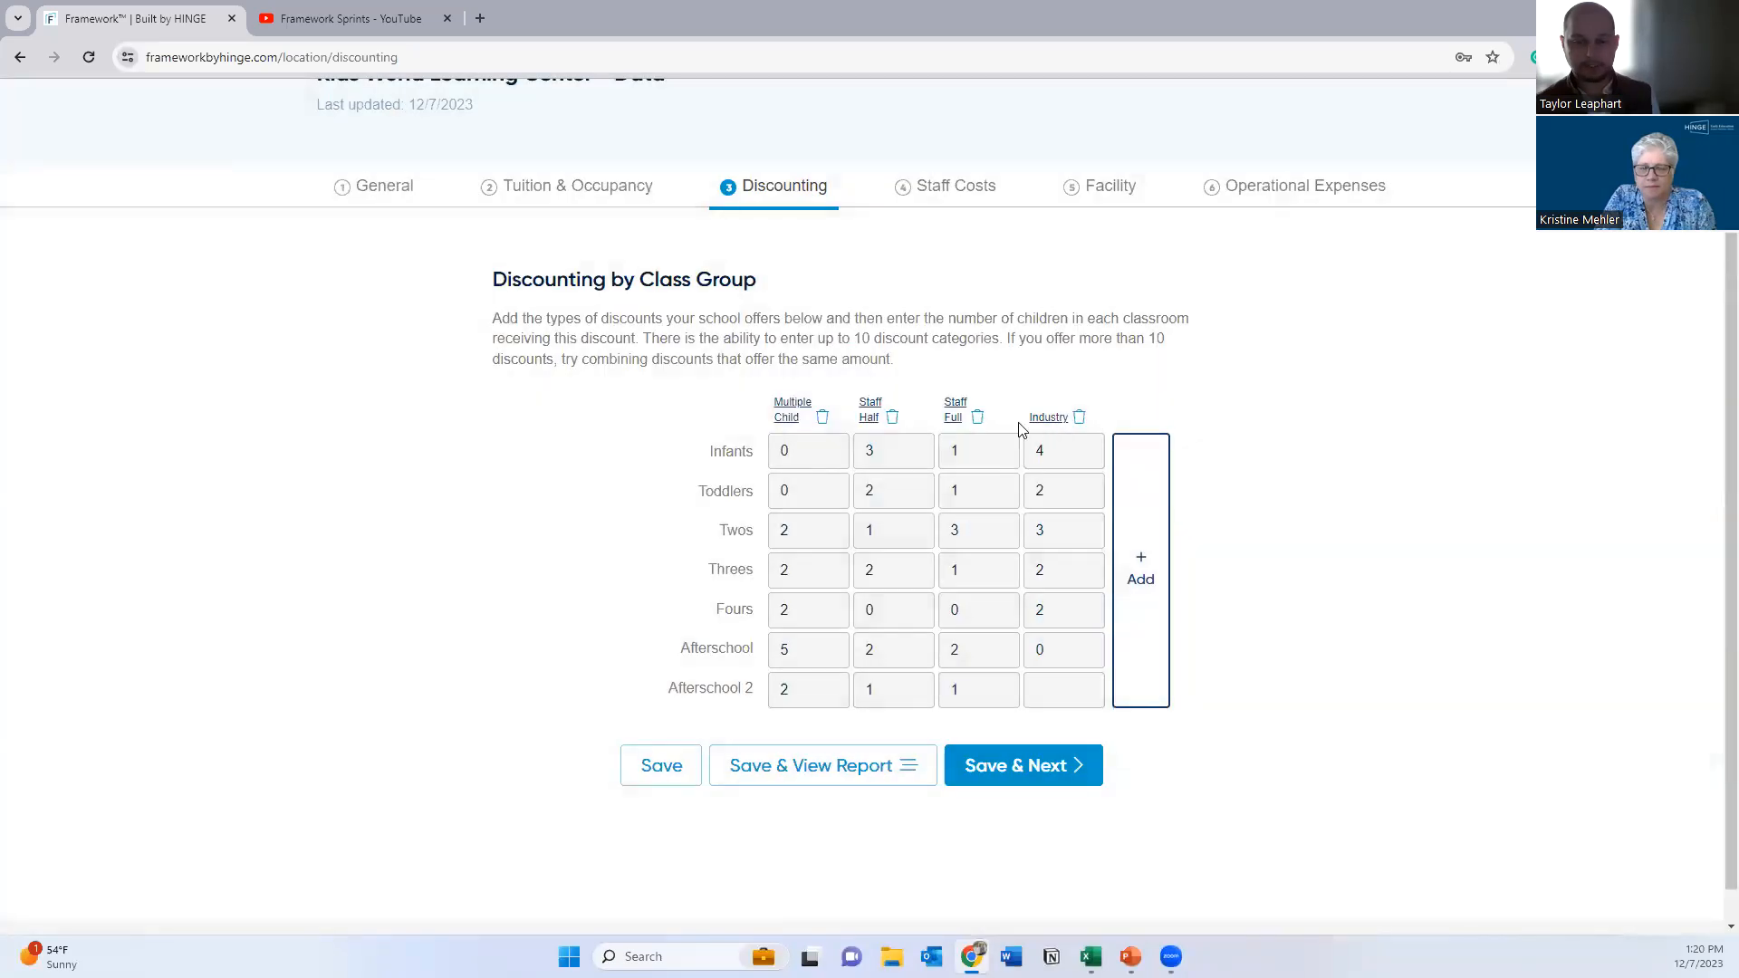
left_click(956, 419)
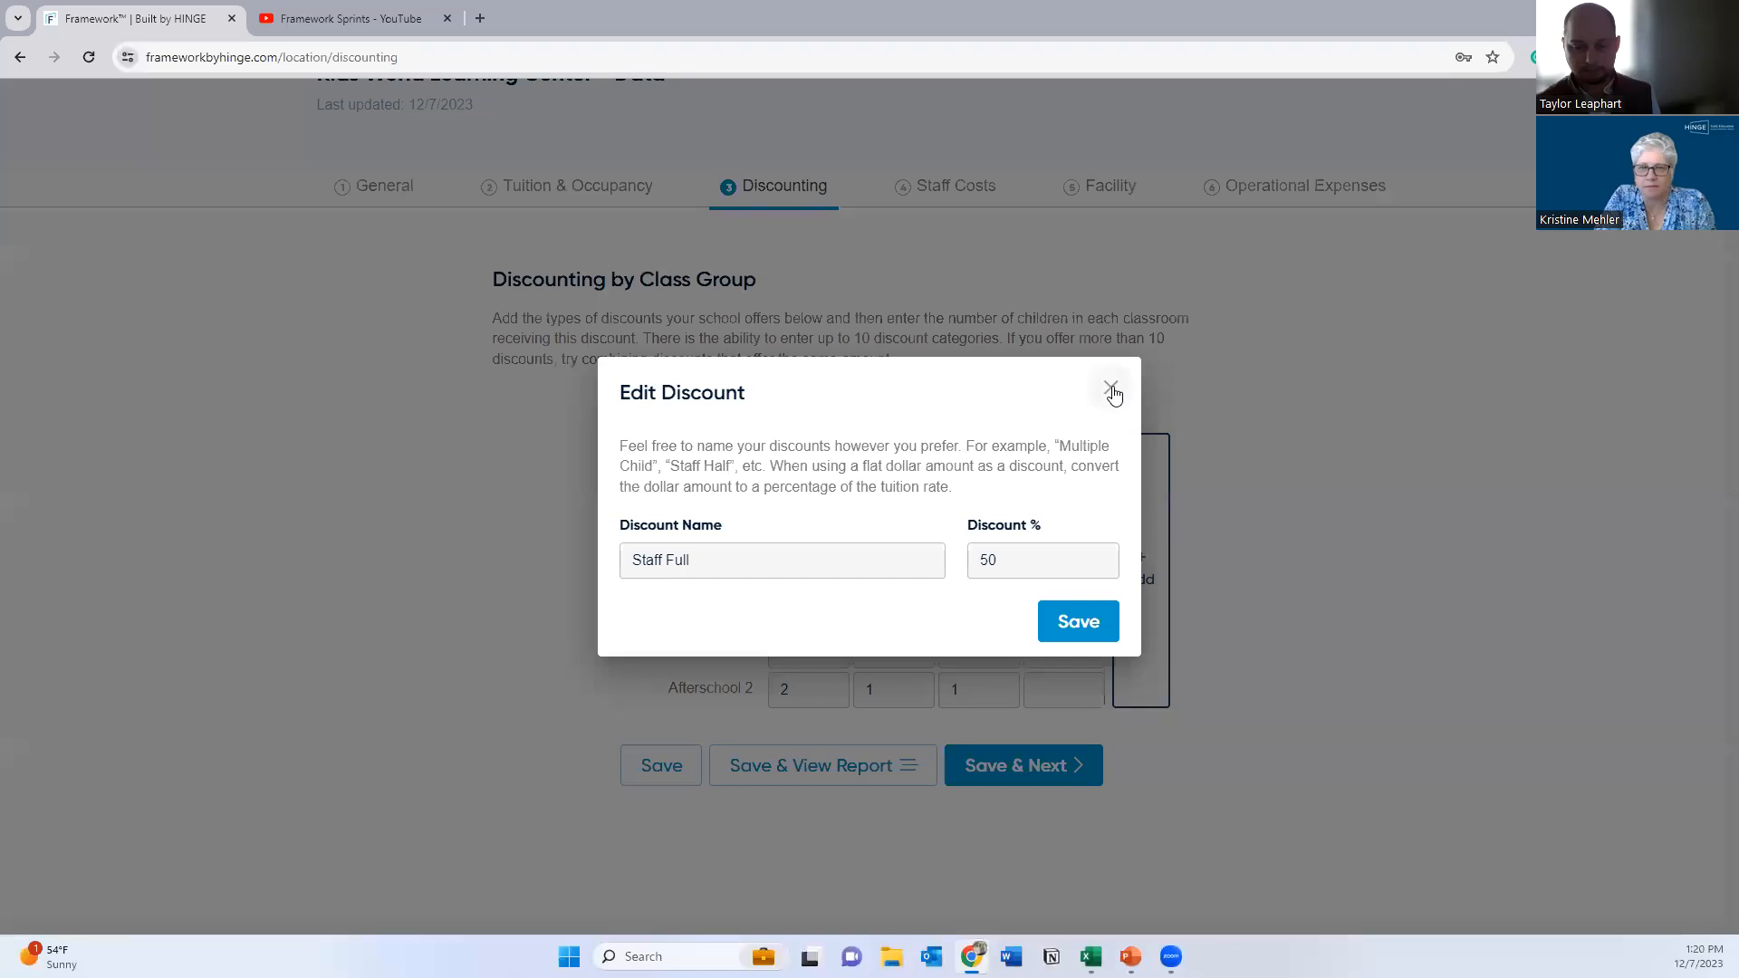
left_click(1078, 624)
left_click(997, 687)
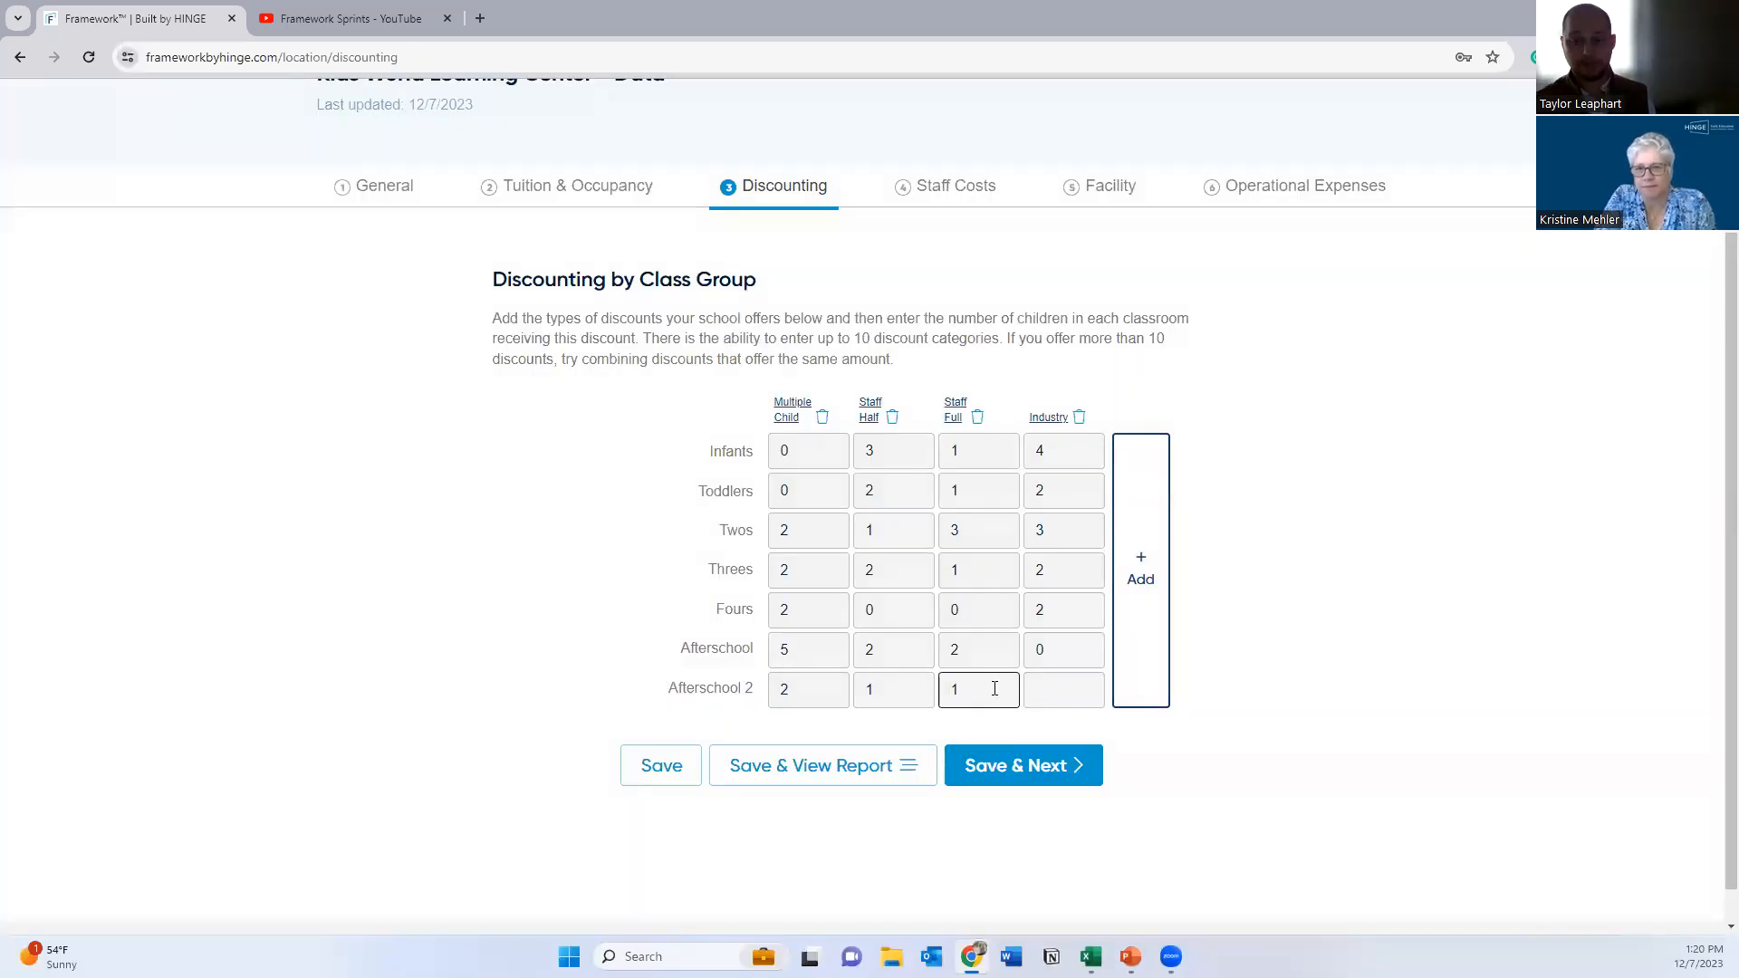
Step: Set Afterschool 2's Industry discount count to 0 and save the Discounting data
left_click(1035, 690)
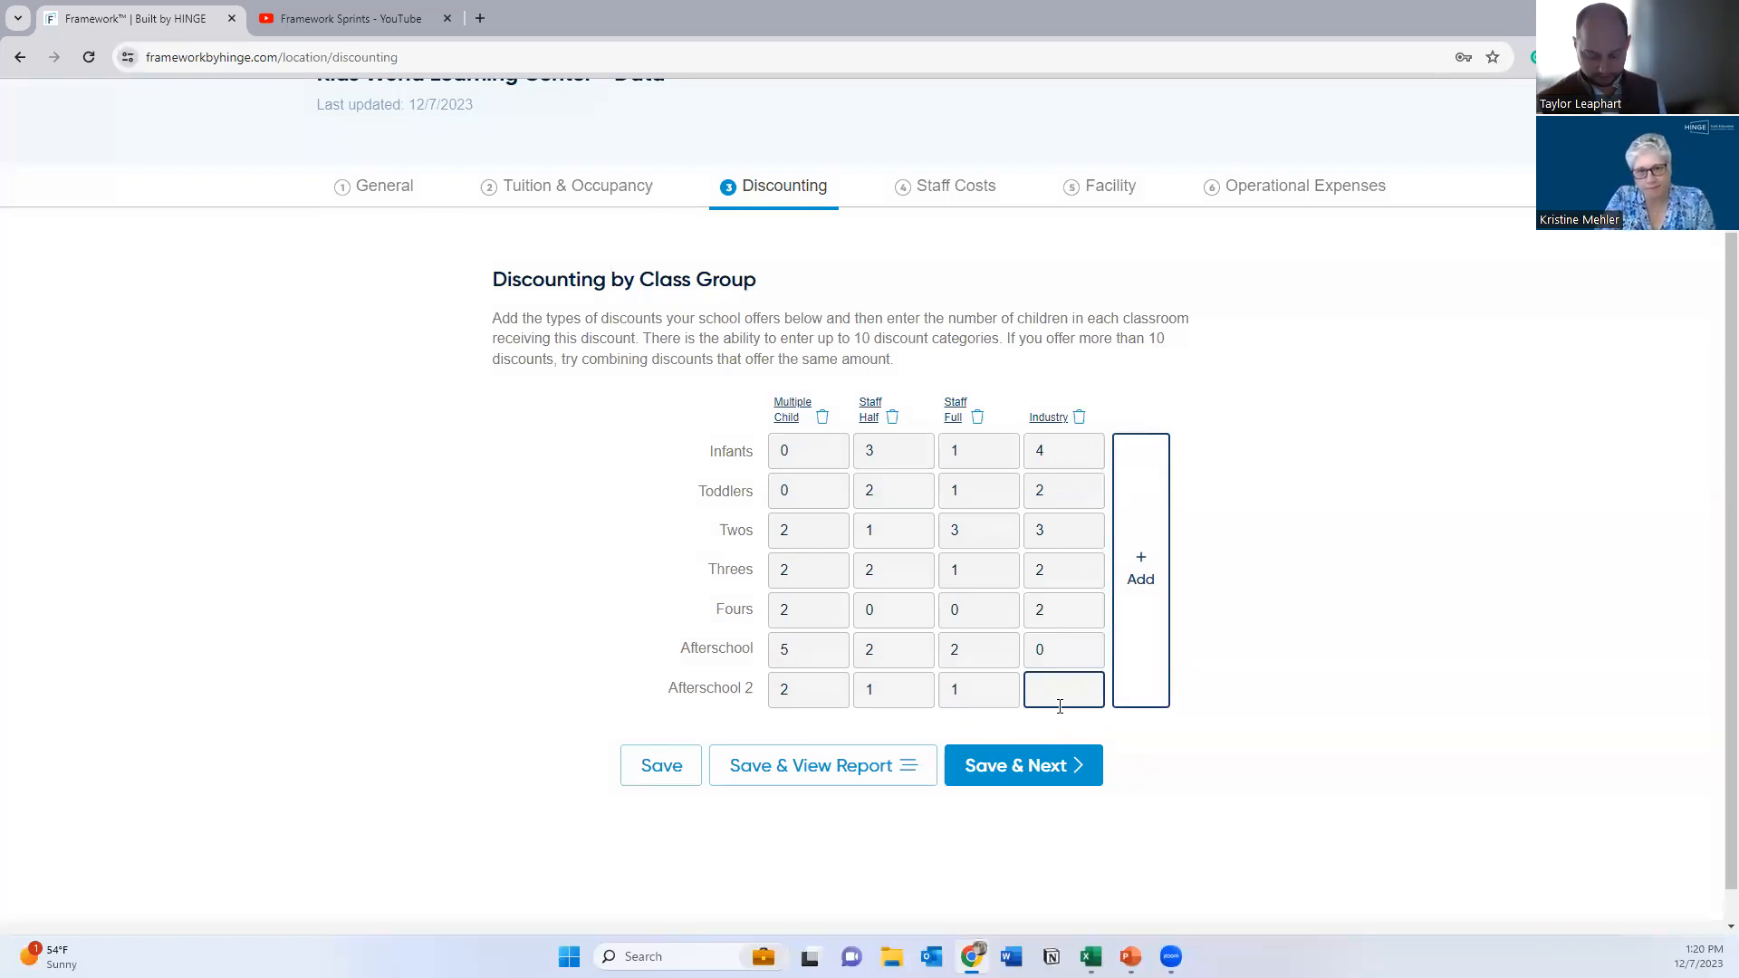
type("0")
left_click(1196, 669)
left_click(991, 771)
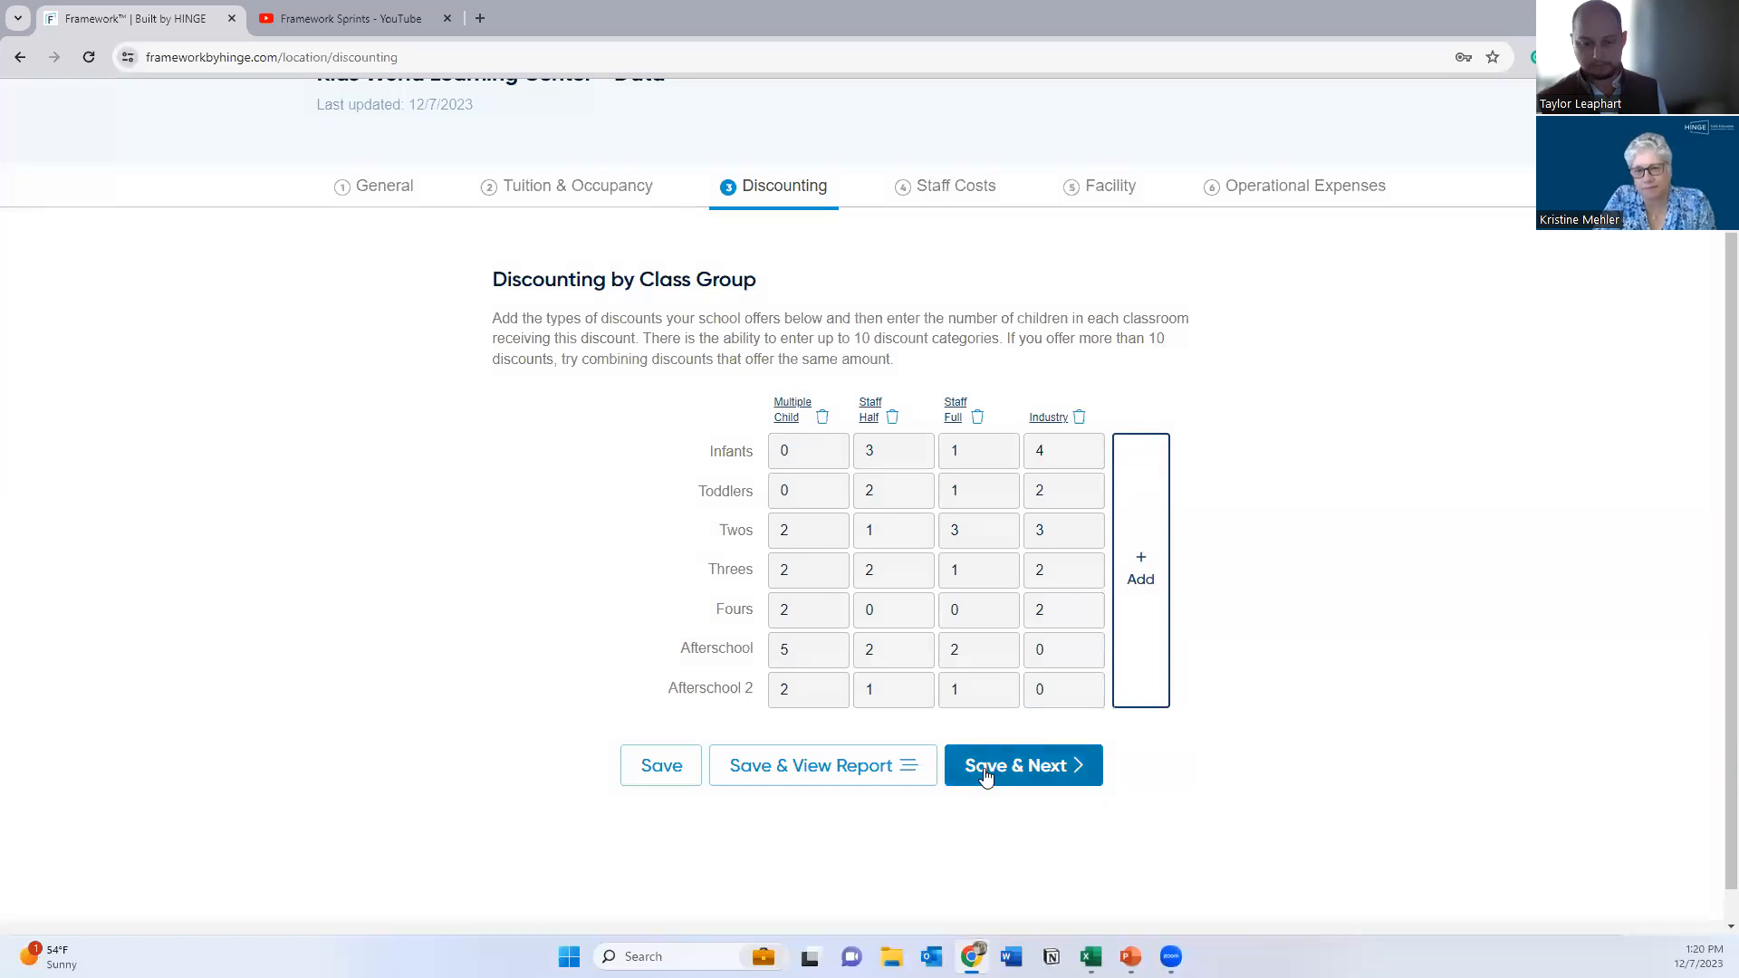
left_click(636, 773)
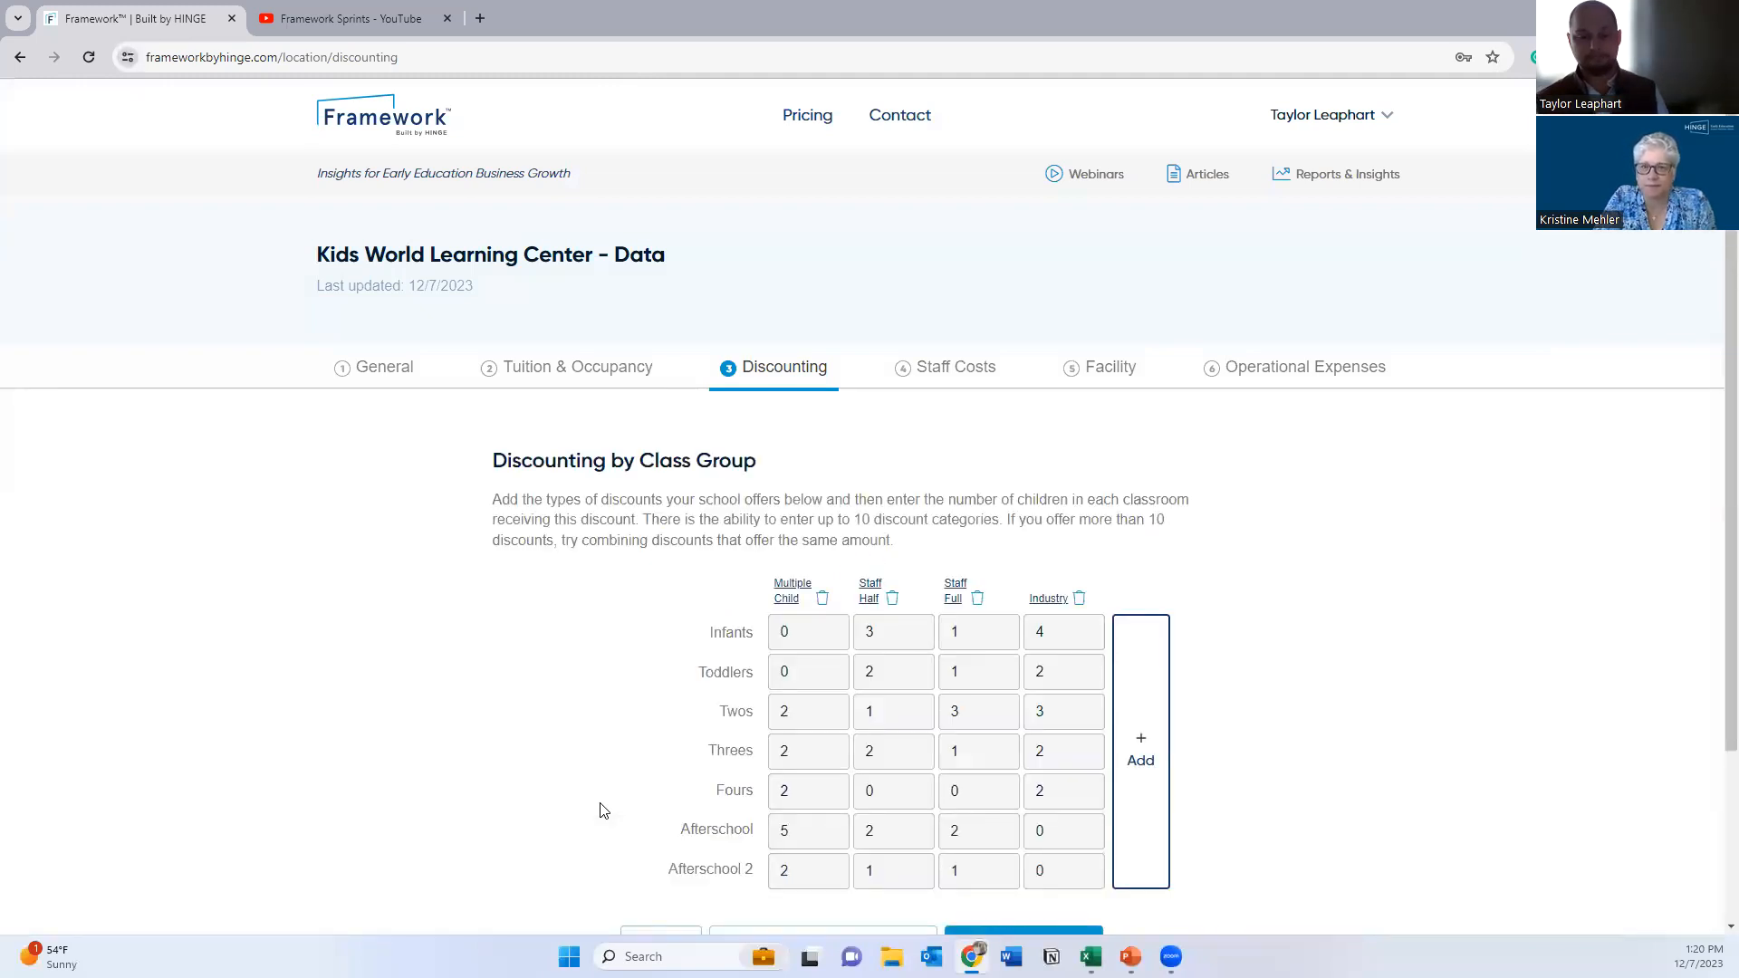
Step: Save the Discounting data again and continue to the Staff Costs section
scroll(635, 801, "down", 2)
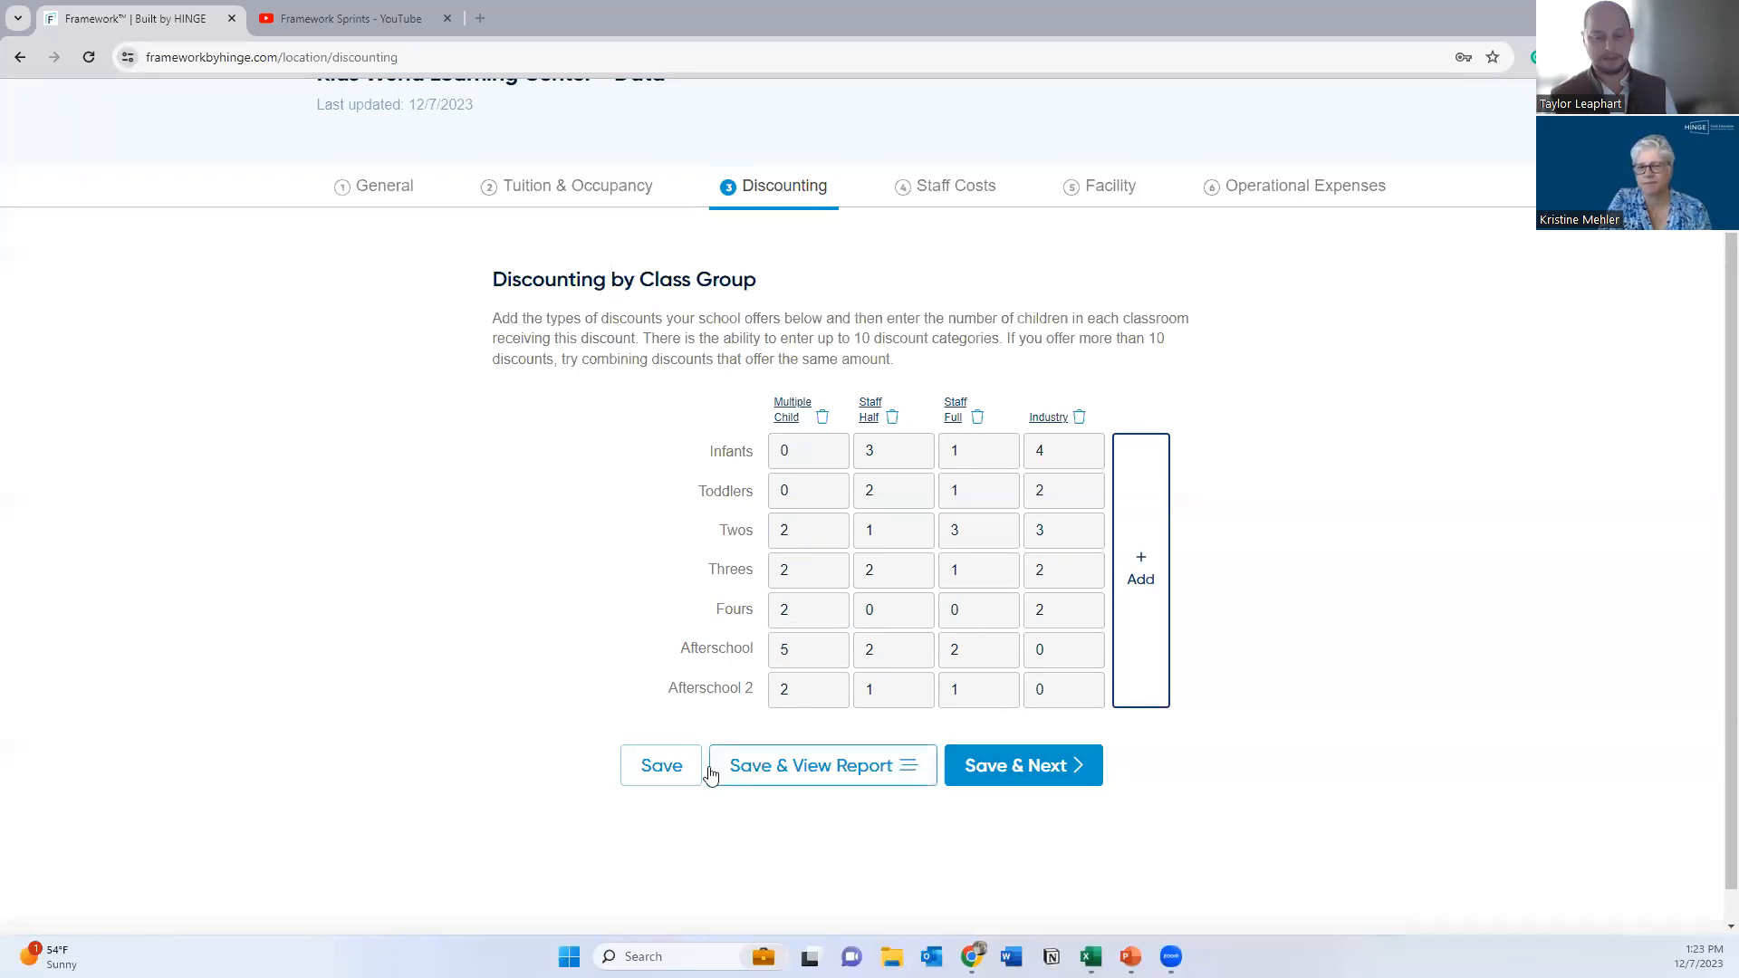
left_click(661, 768)
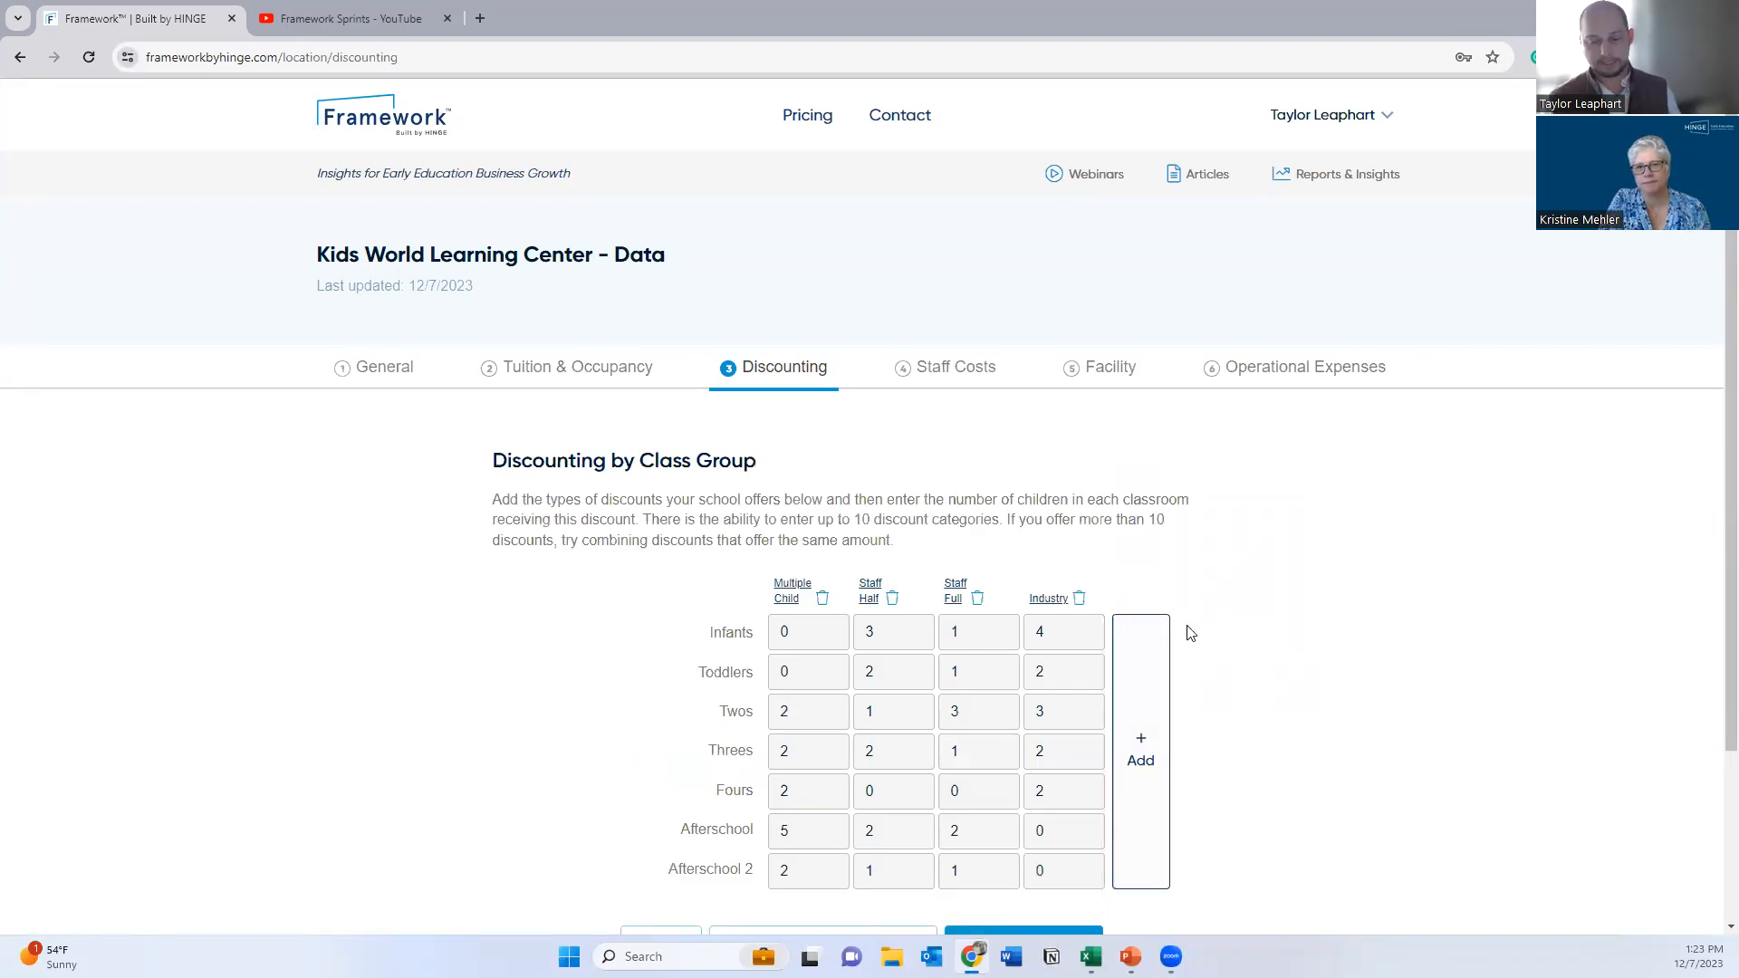
scroll(1186, 628, "down", 2)
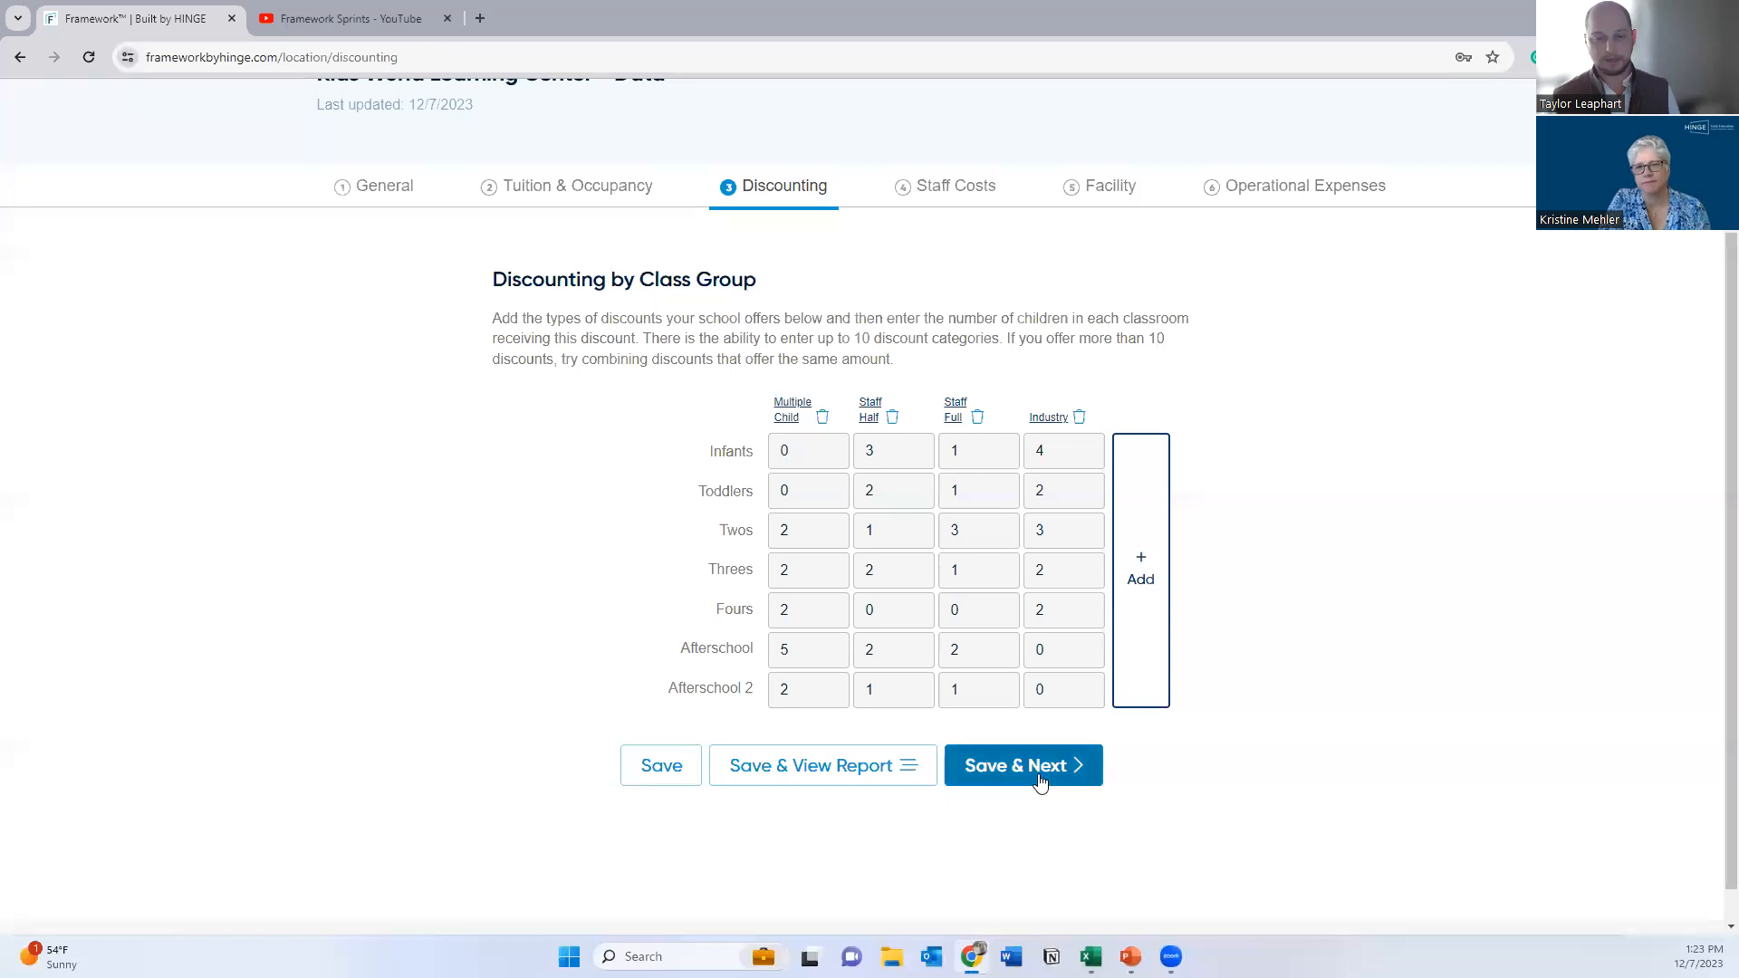
left_click(1040, 779)
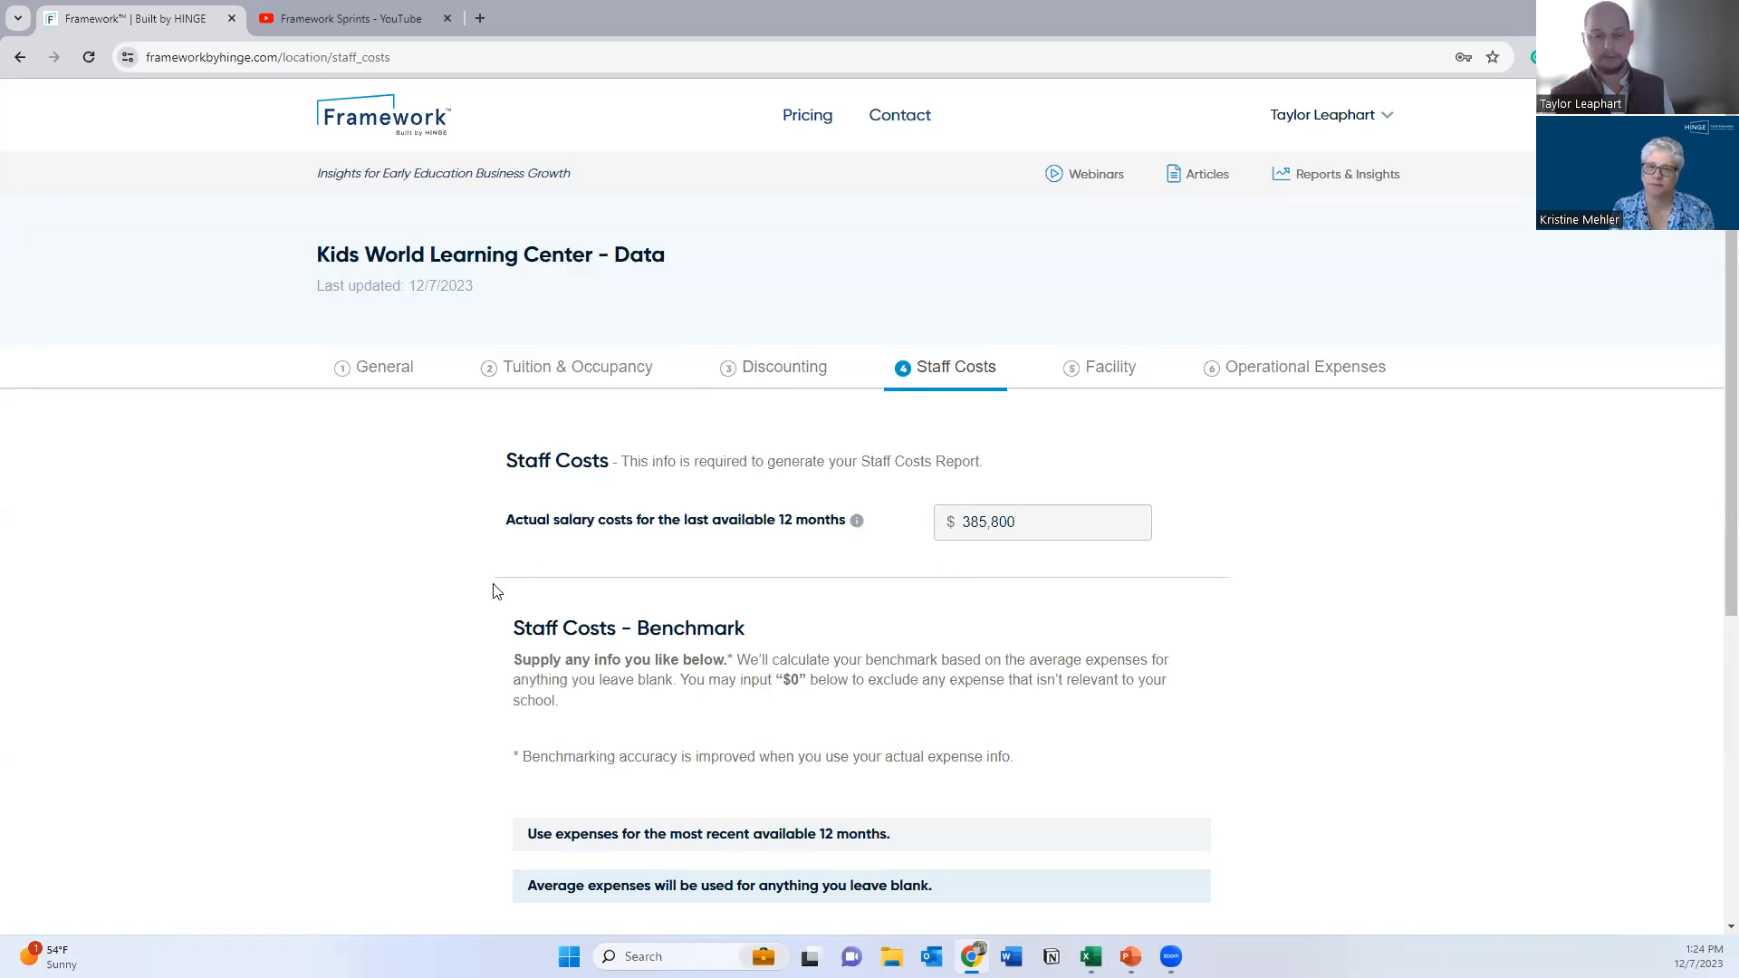
Step: Examine the Staff Costs section, including the annual salary cost, the benchmark expense table and the explanatory notes for Employee Benefits and Misc Staff Costs
mouse_move(856, 529)
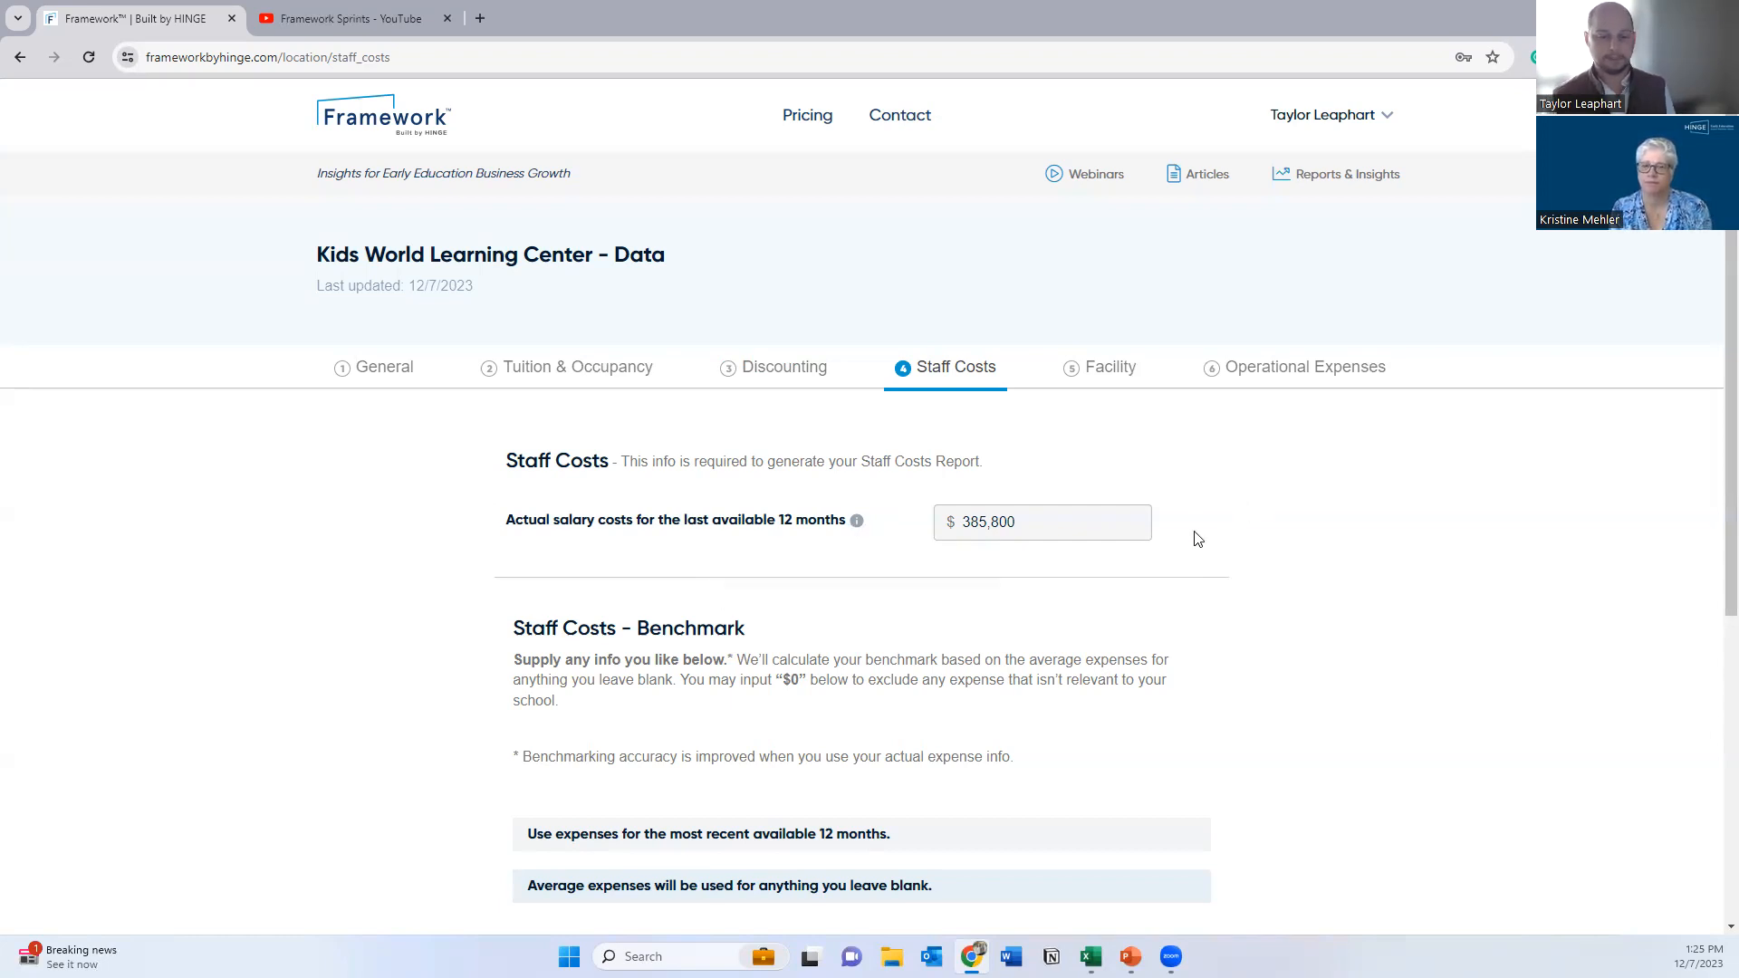
mouse_move(860, 518)
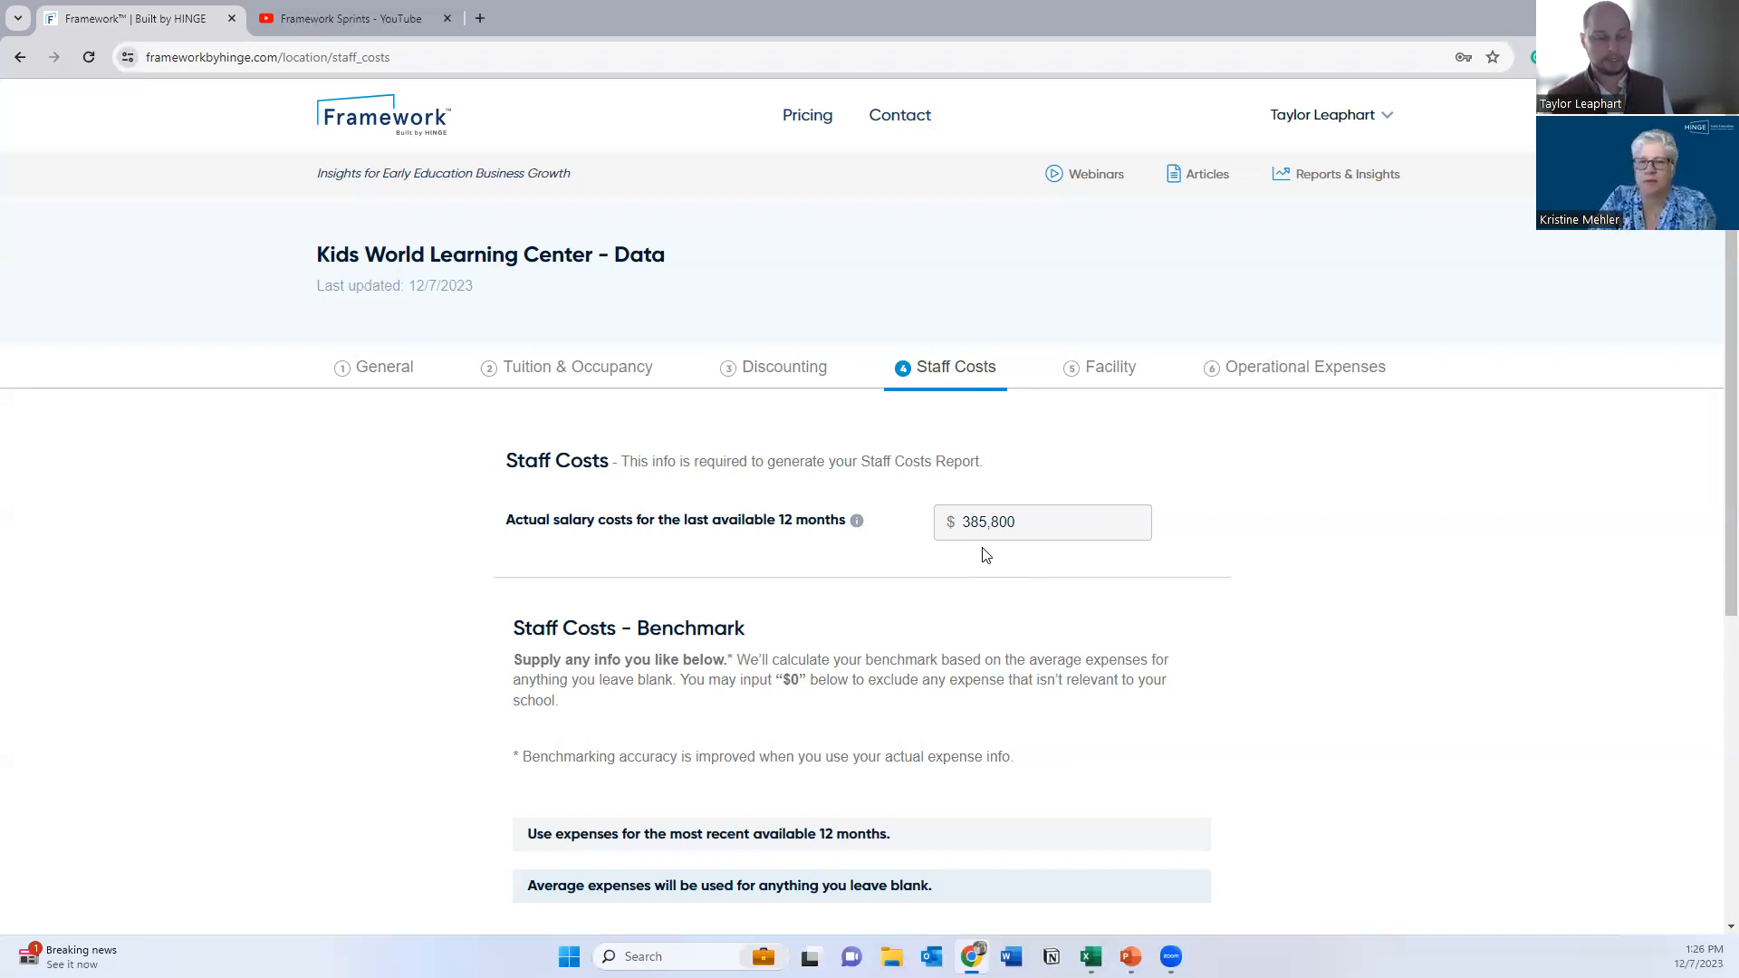
scroll(987, 555, "down", 1)
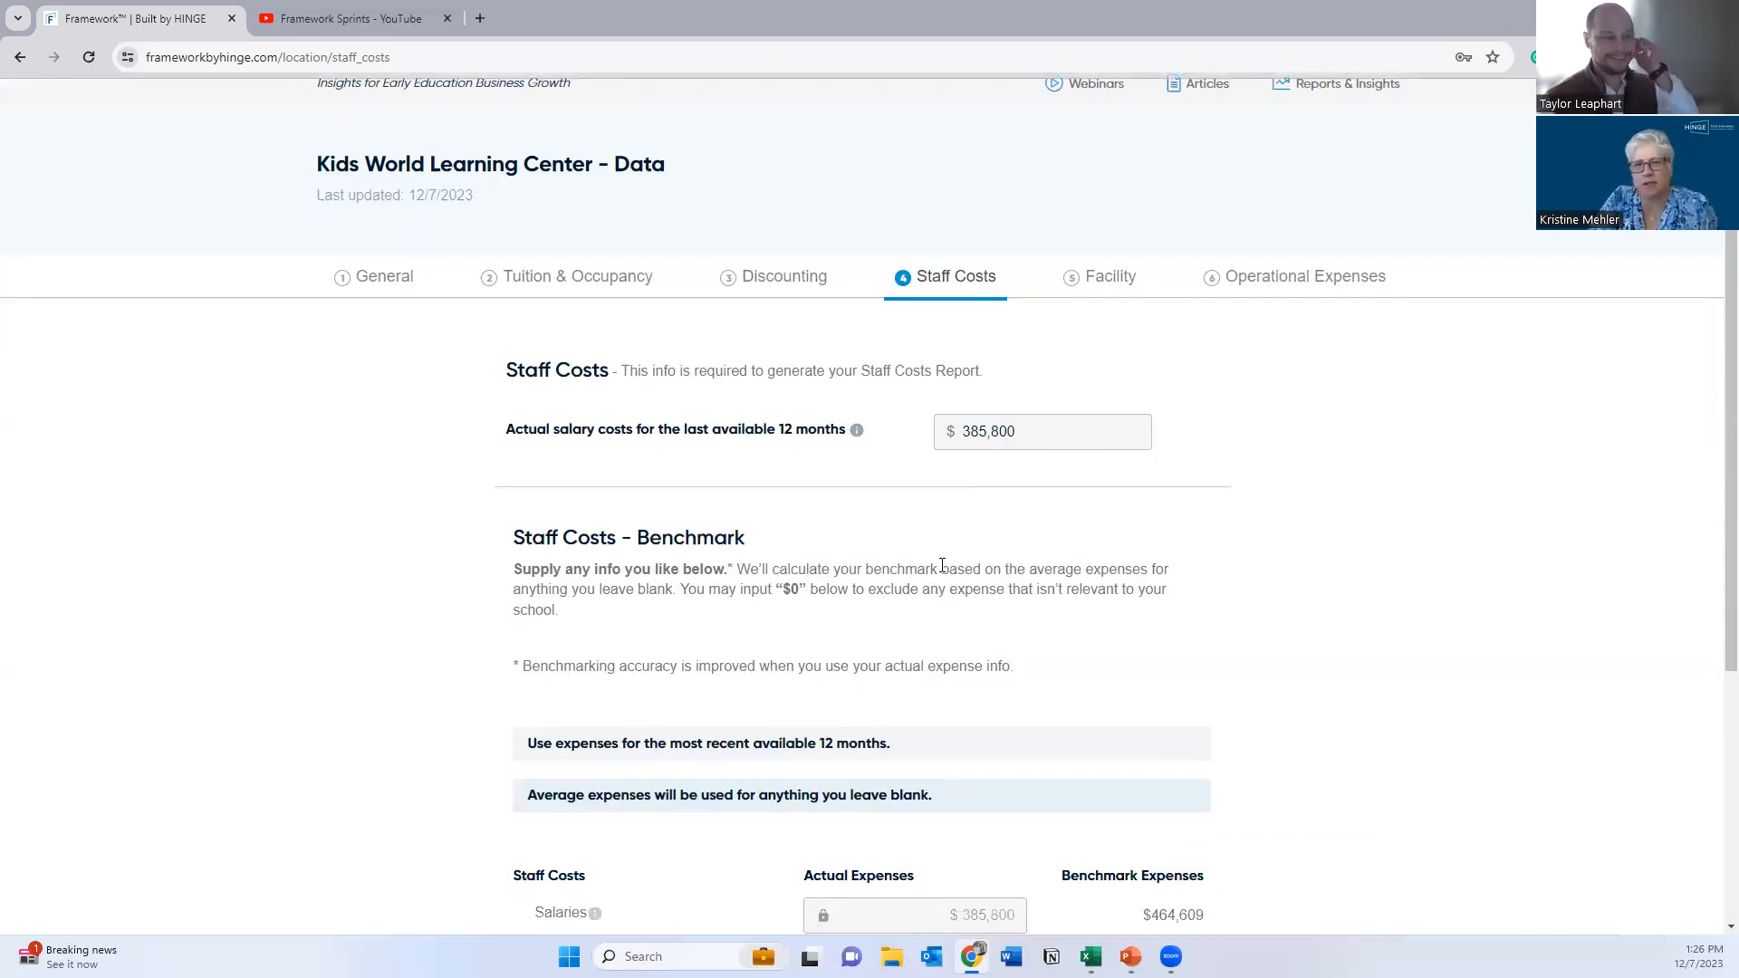
scroll(947, 574, "down", 2)
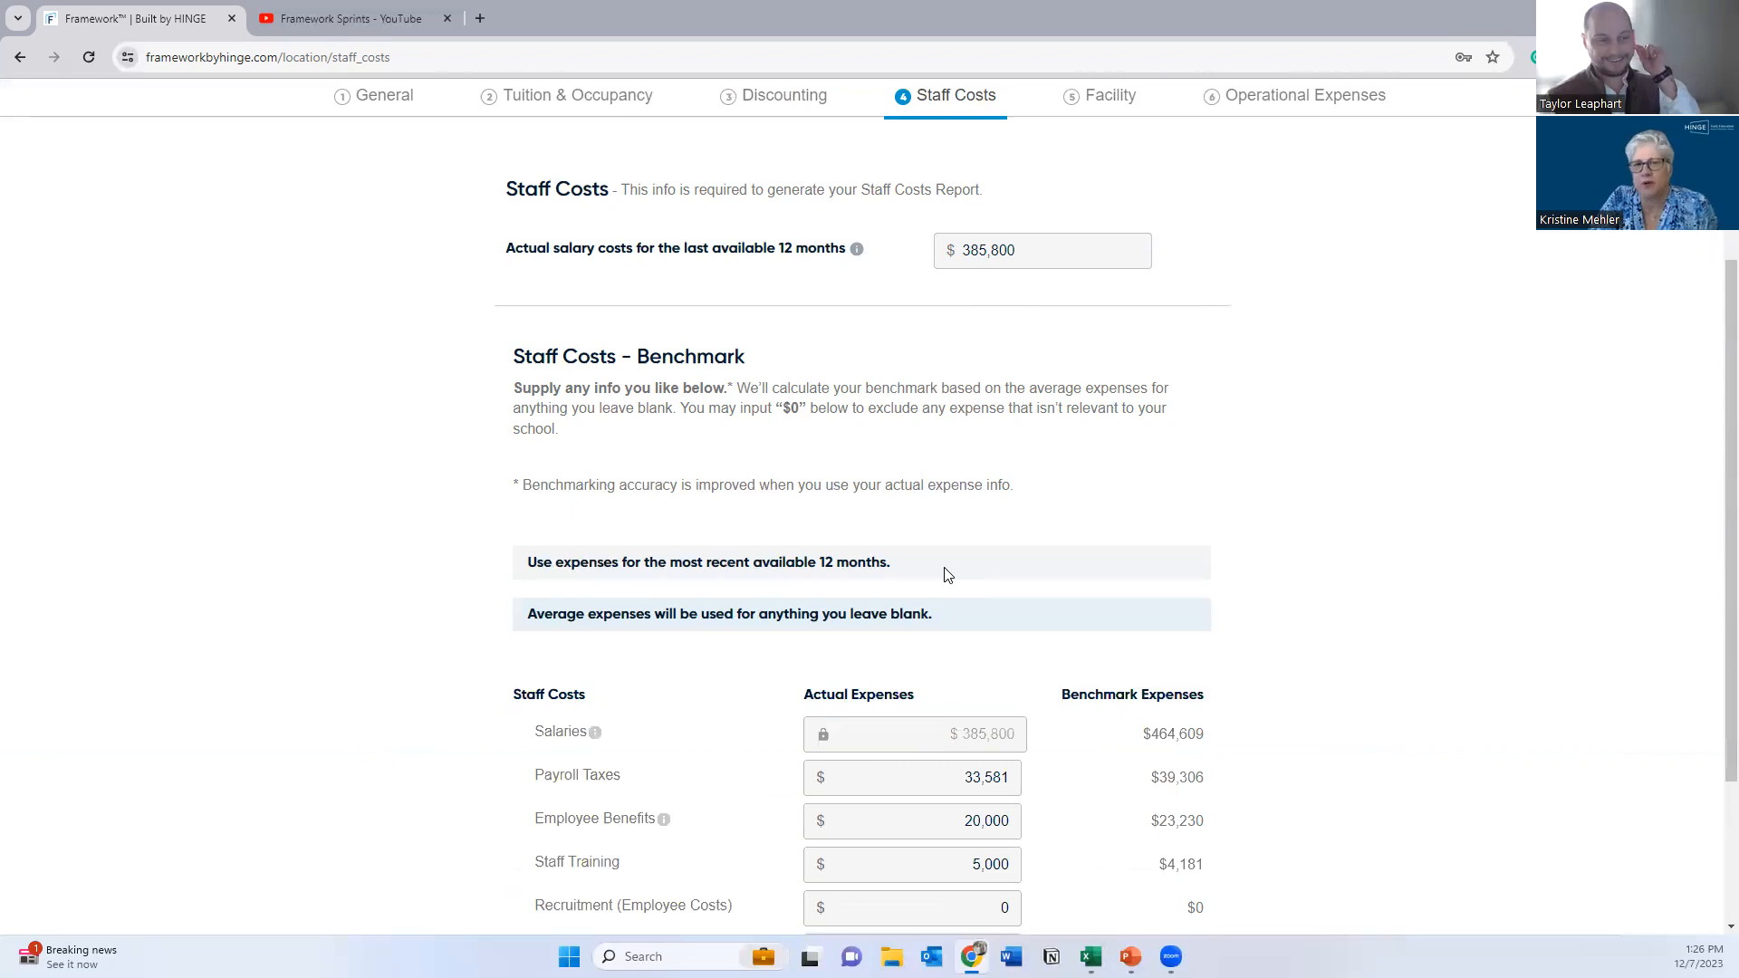
scroll(946, 574, "down", 1)
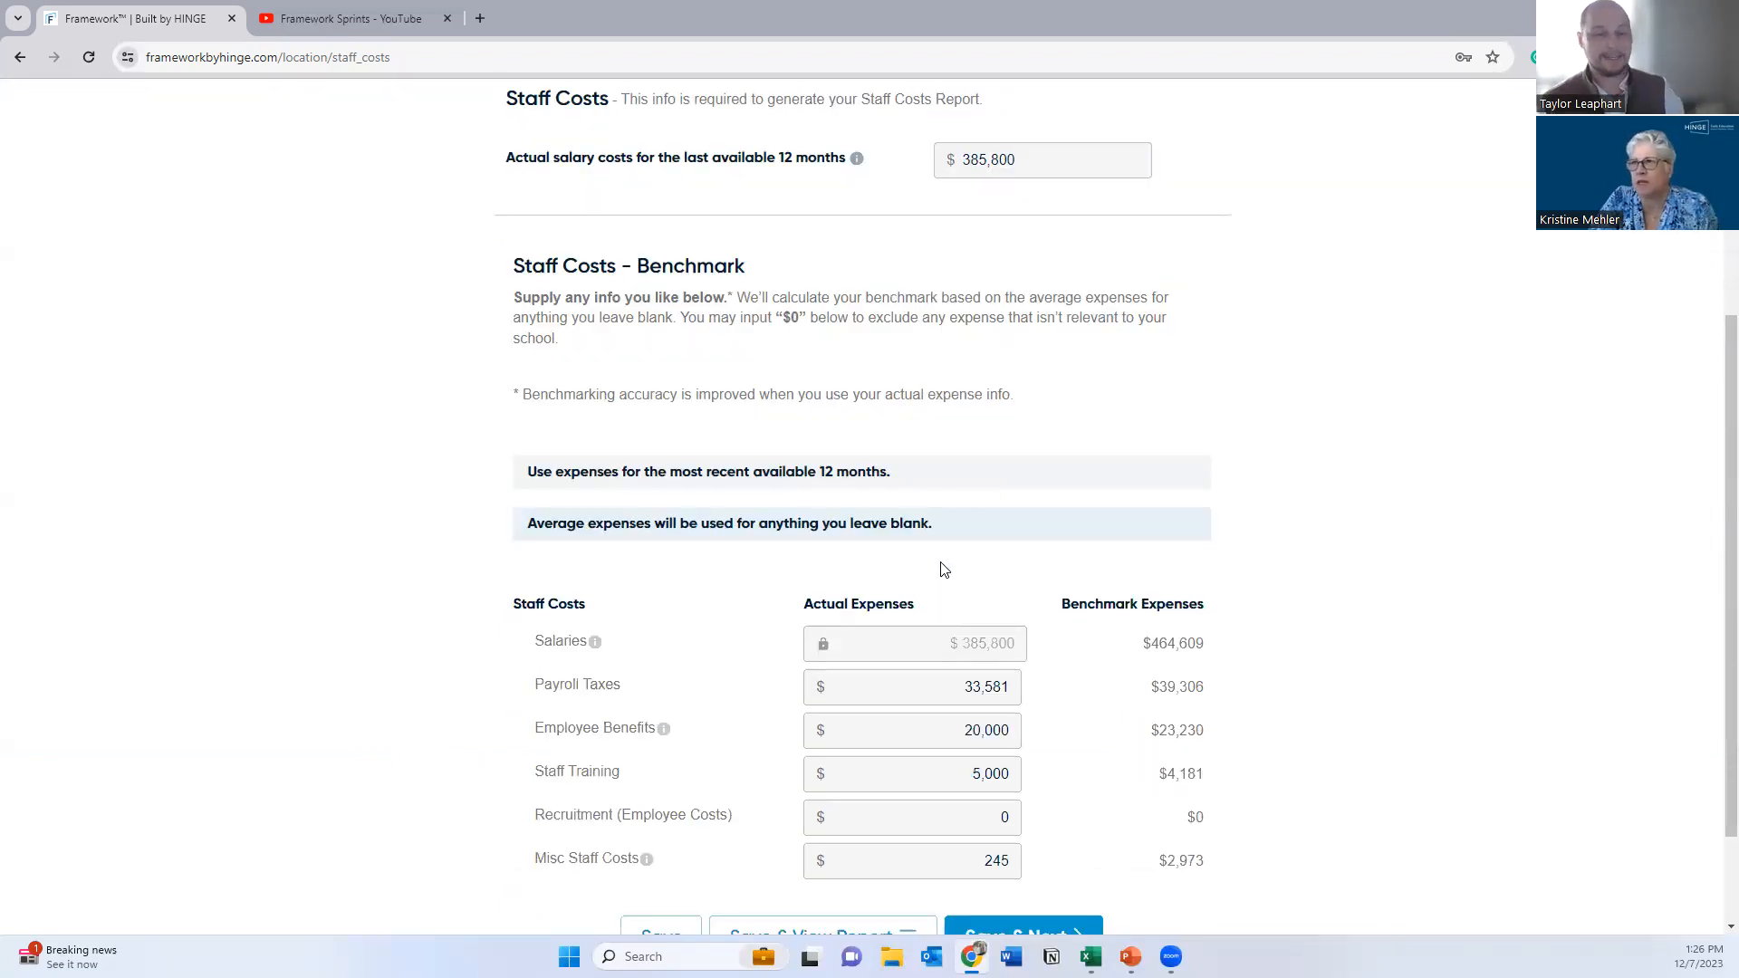
scroll(943, 569, "down", 1)
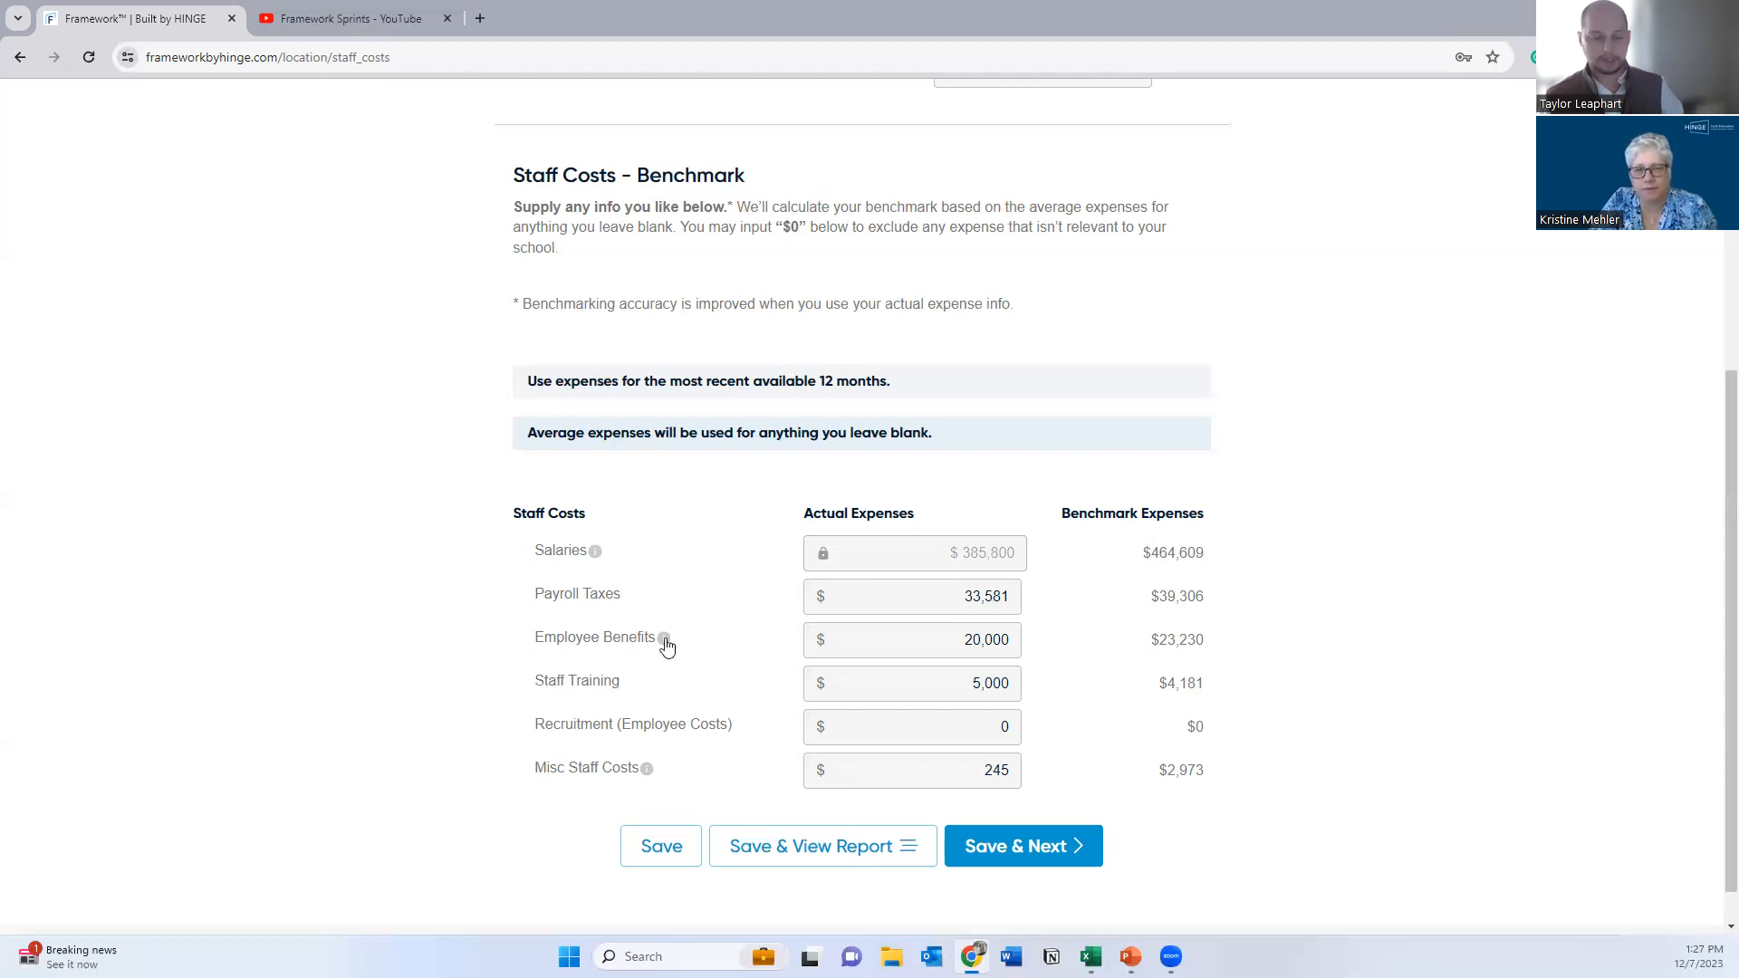
mouse_move(663, 642)
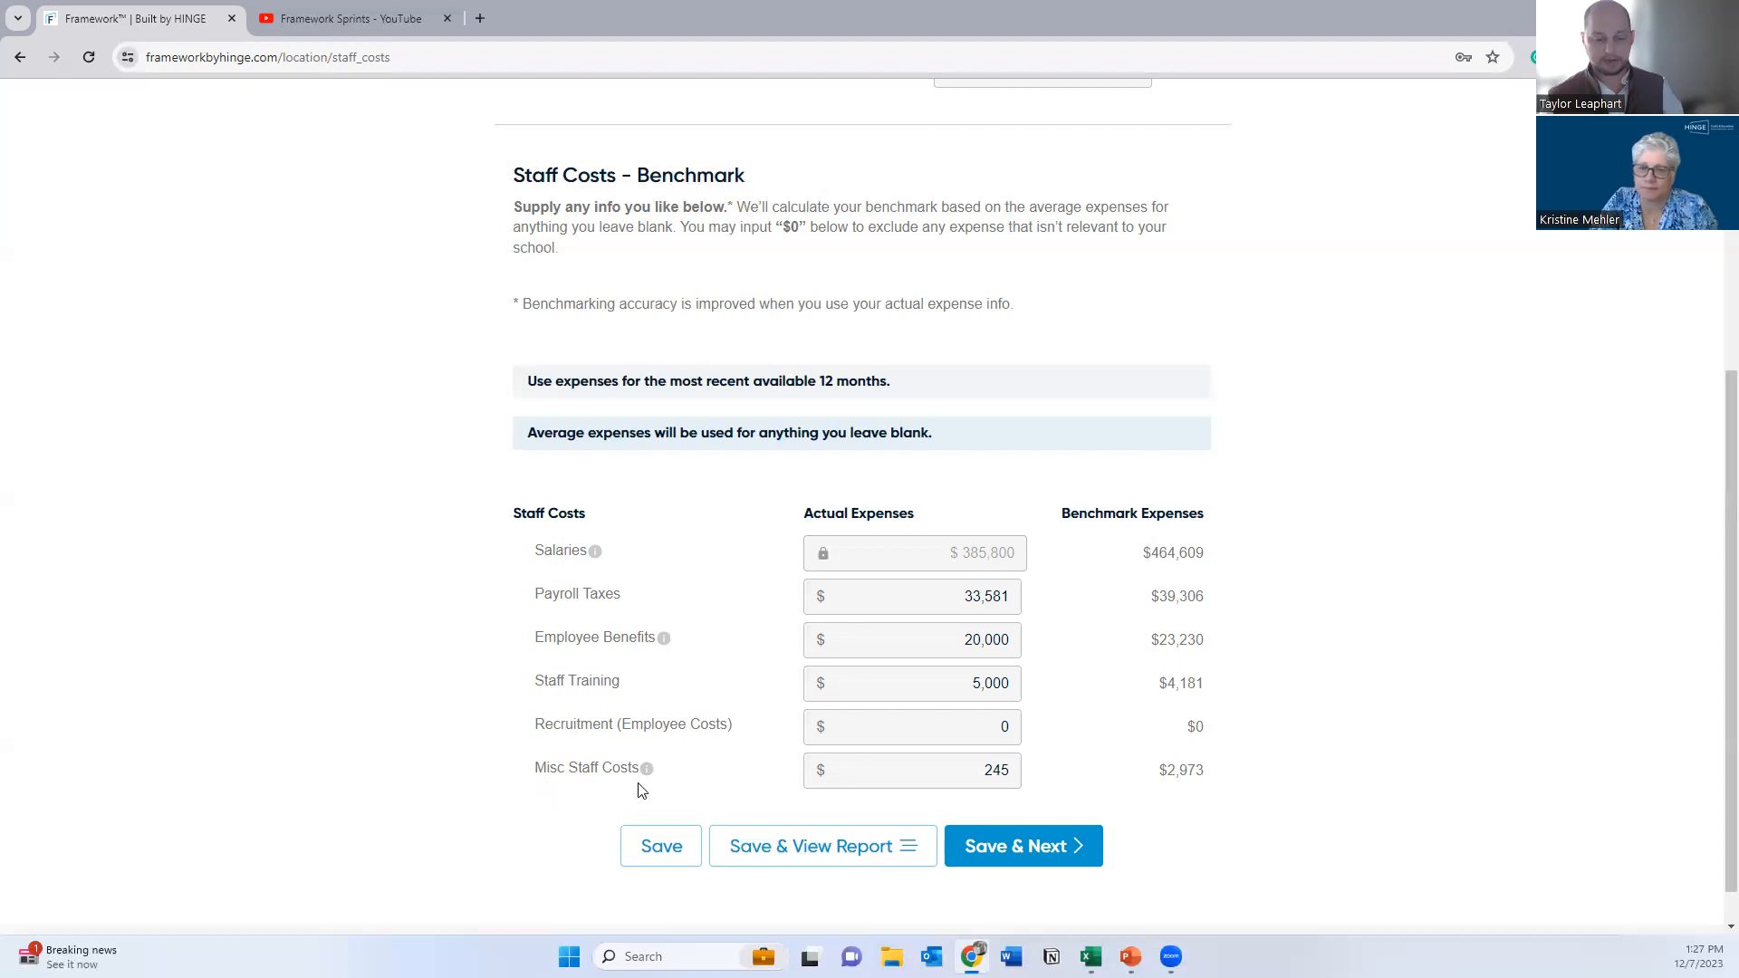
mouse_move(645, 776)
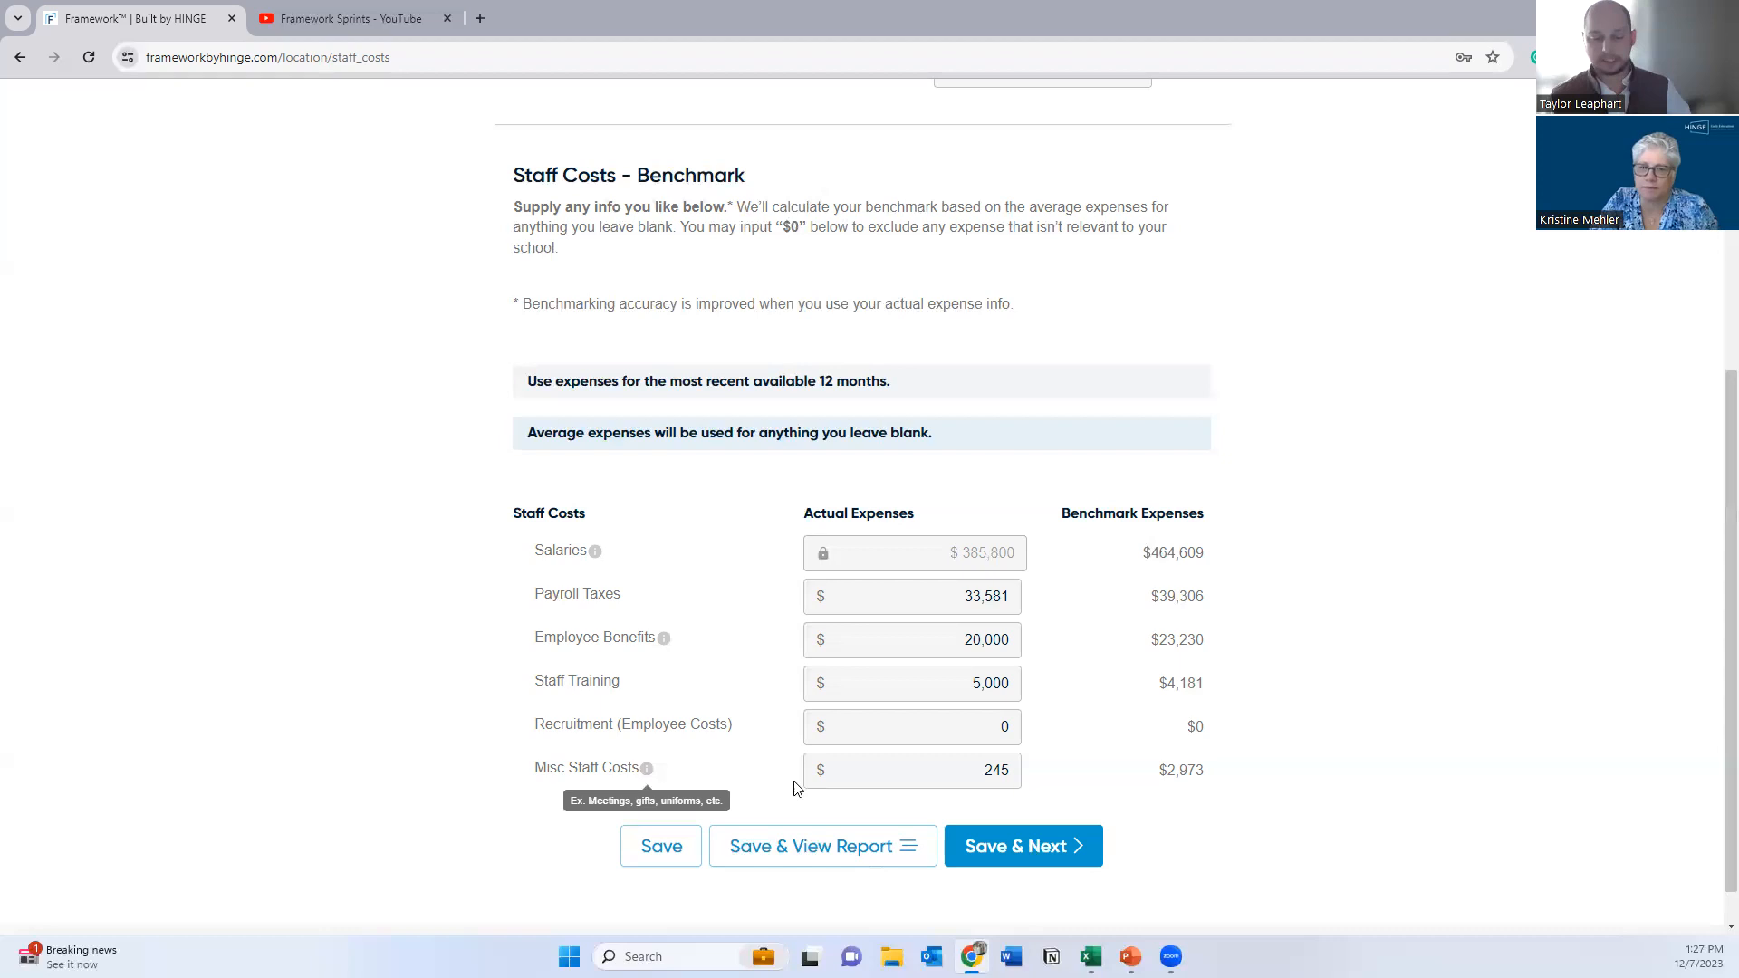
Step: Review the actual expense entries for Misc Staff Costs, Staff Training and Recruitment (Employee Costs)
left_click(948, 780)
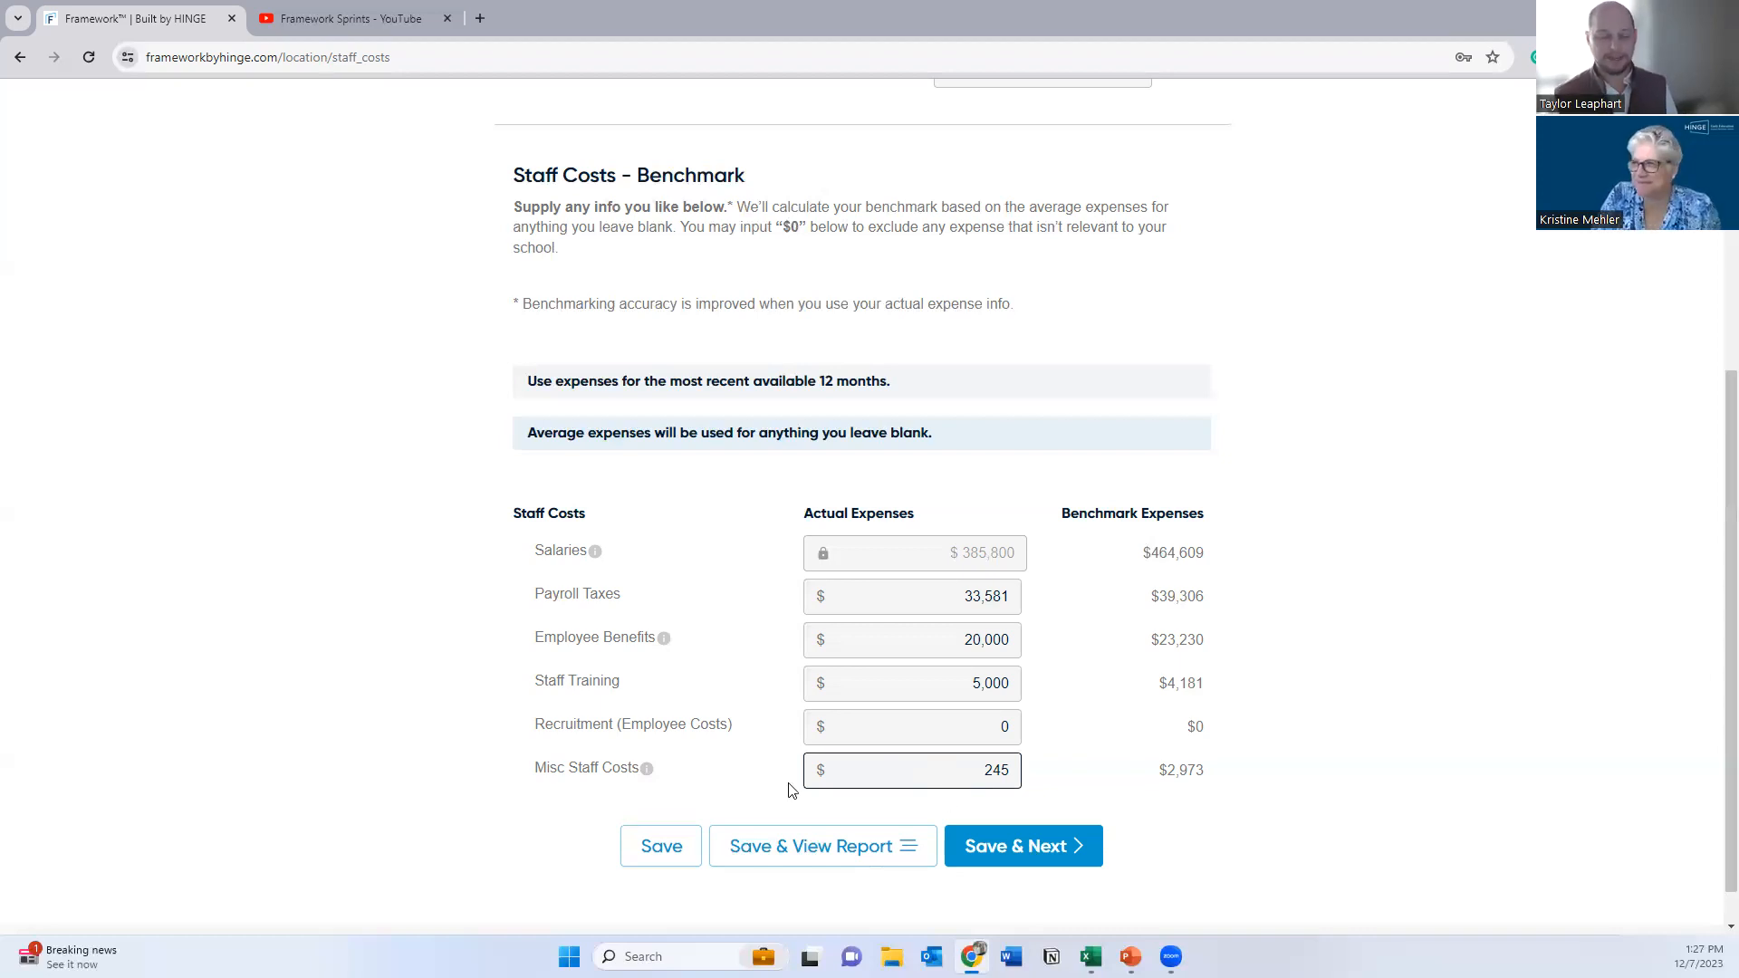
left_click(748, 781)
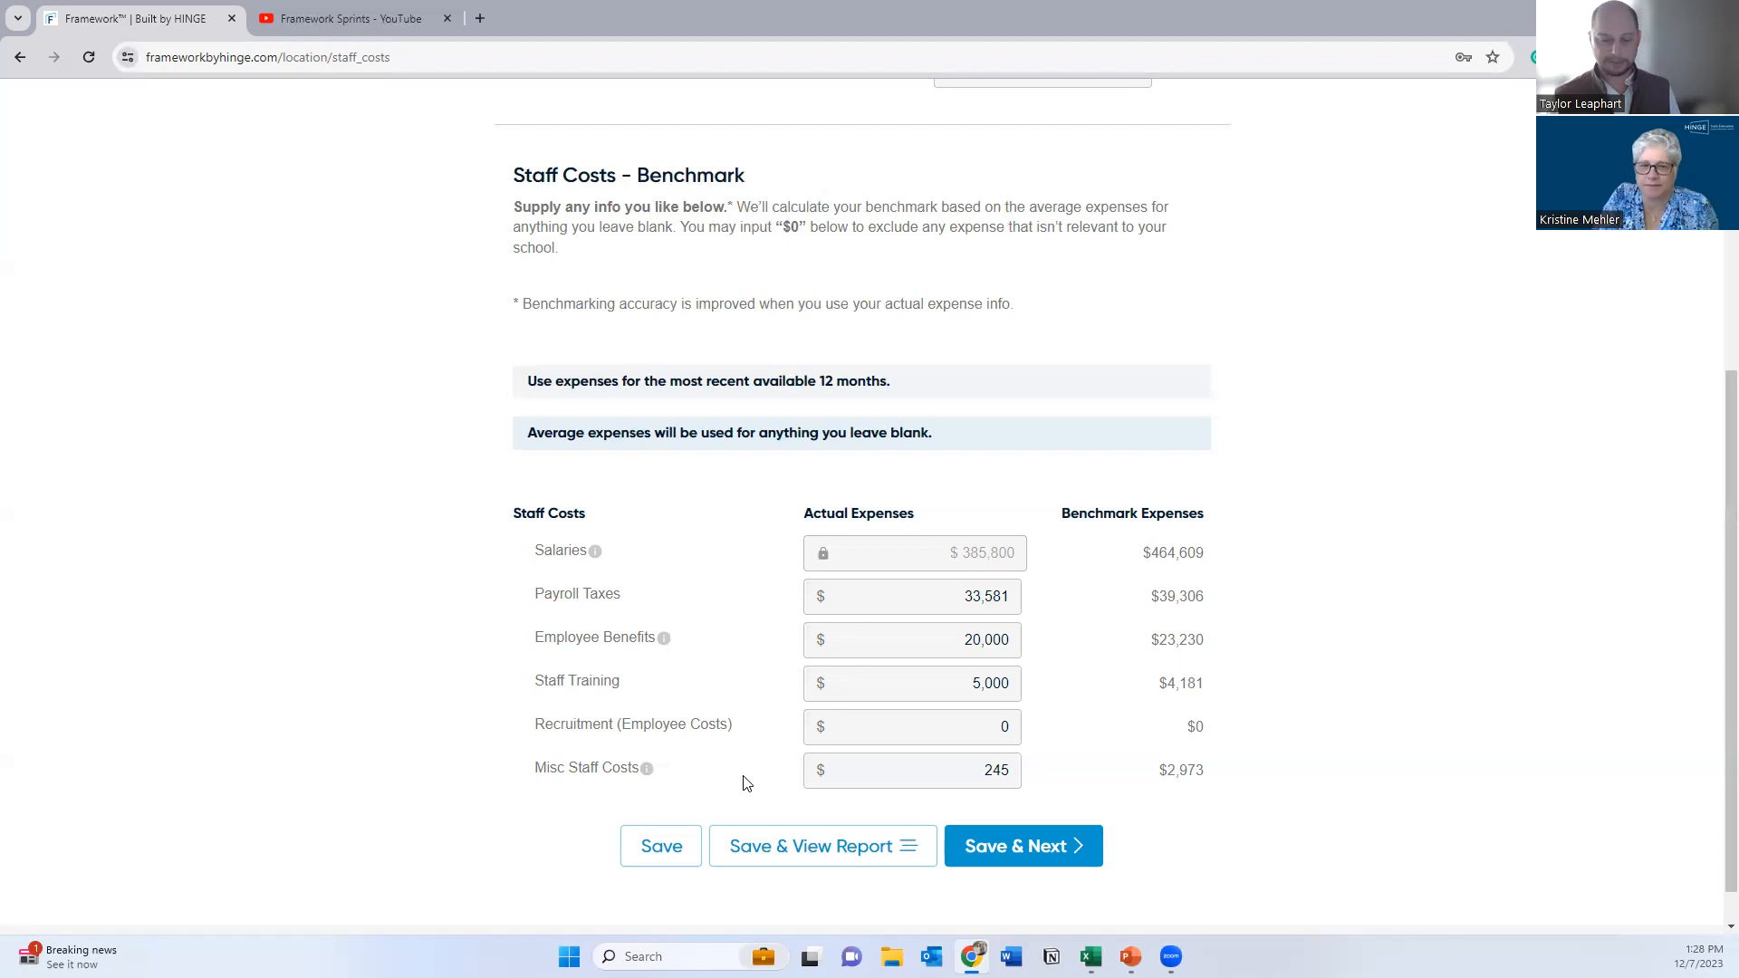
left_click(831, 779)
left_click(649, 706)
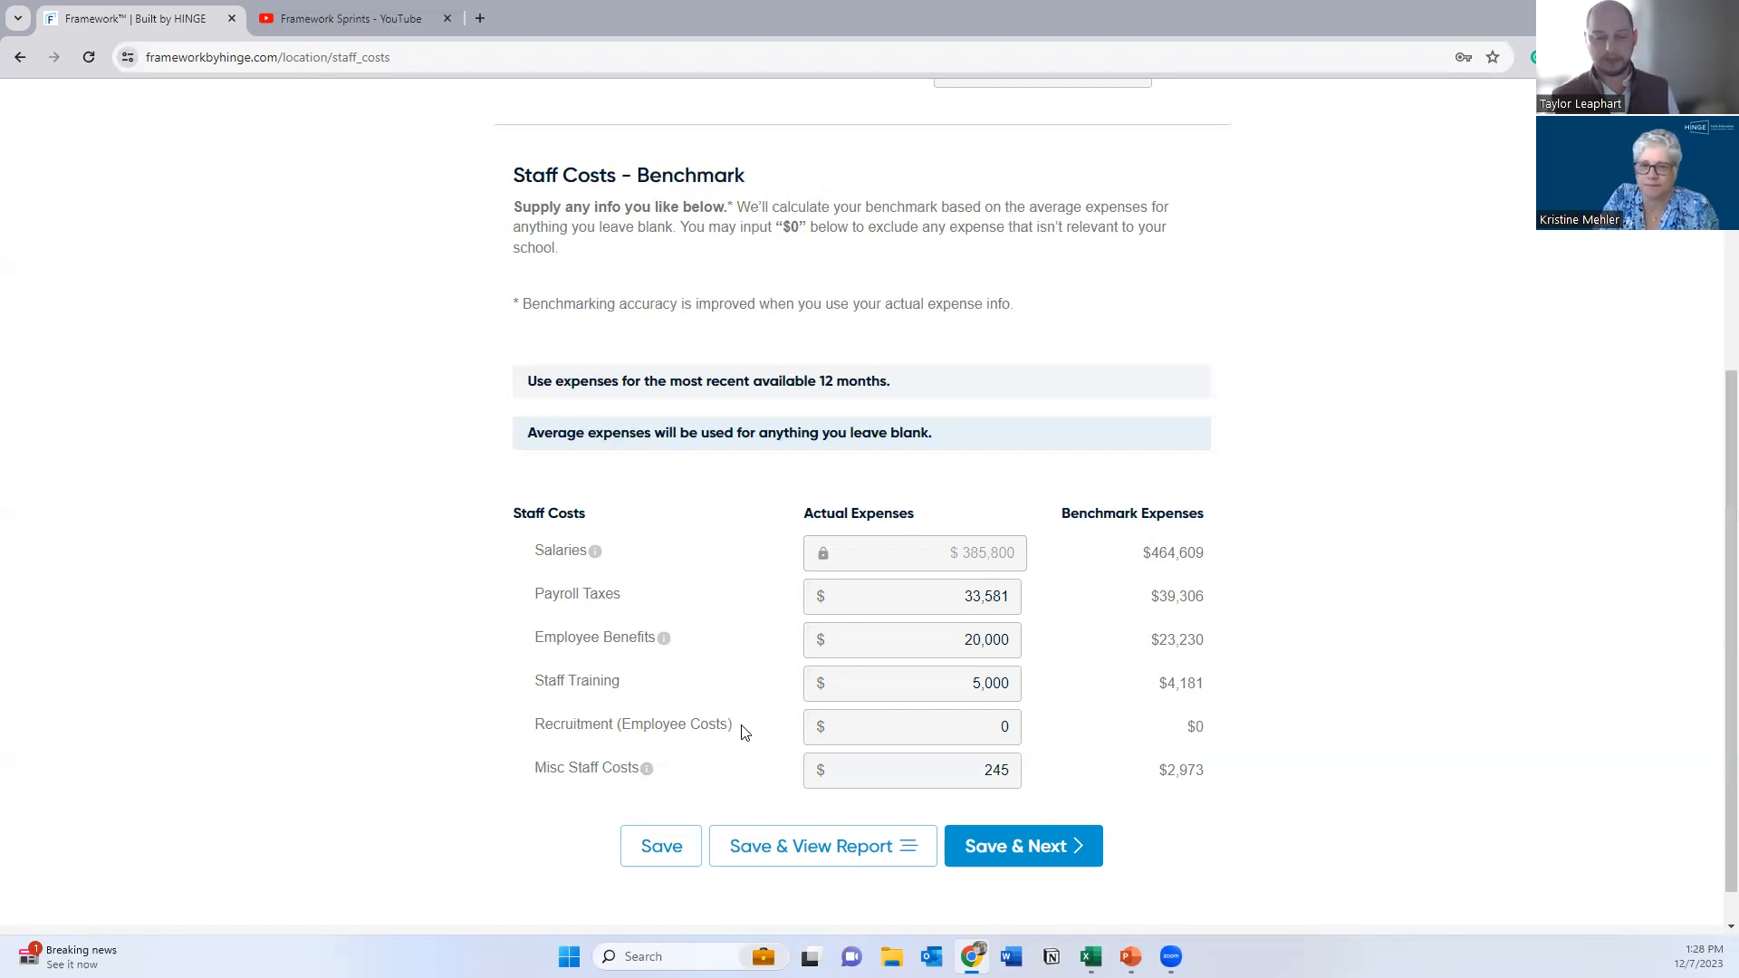
left_click(1000, 735)
left_click(1040, 785)
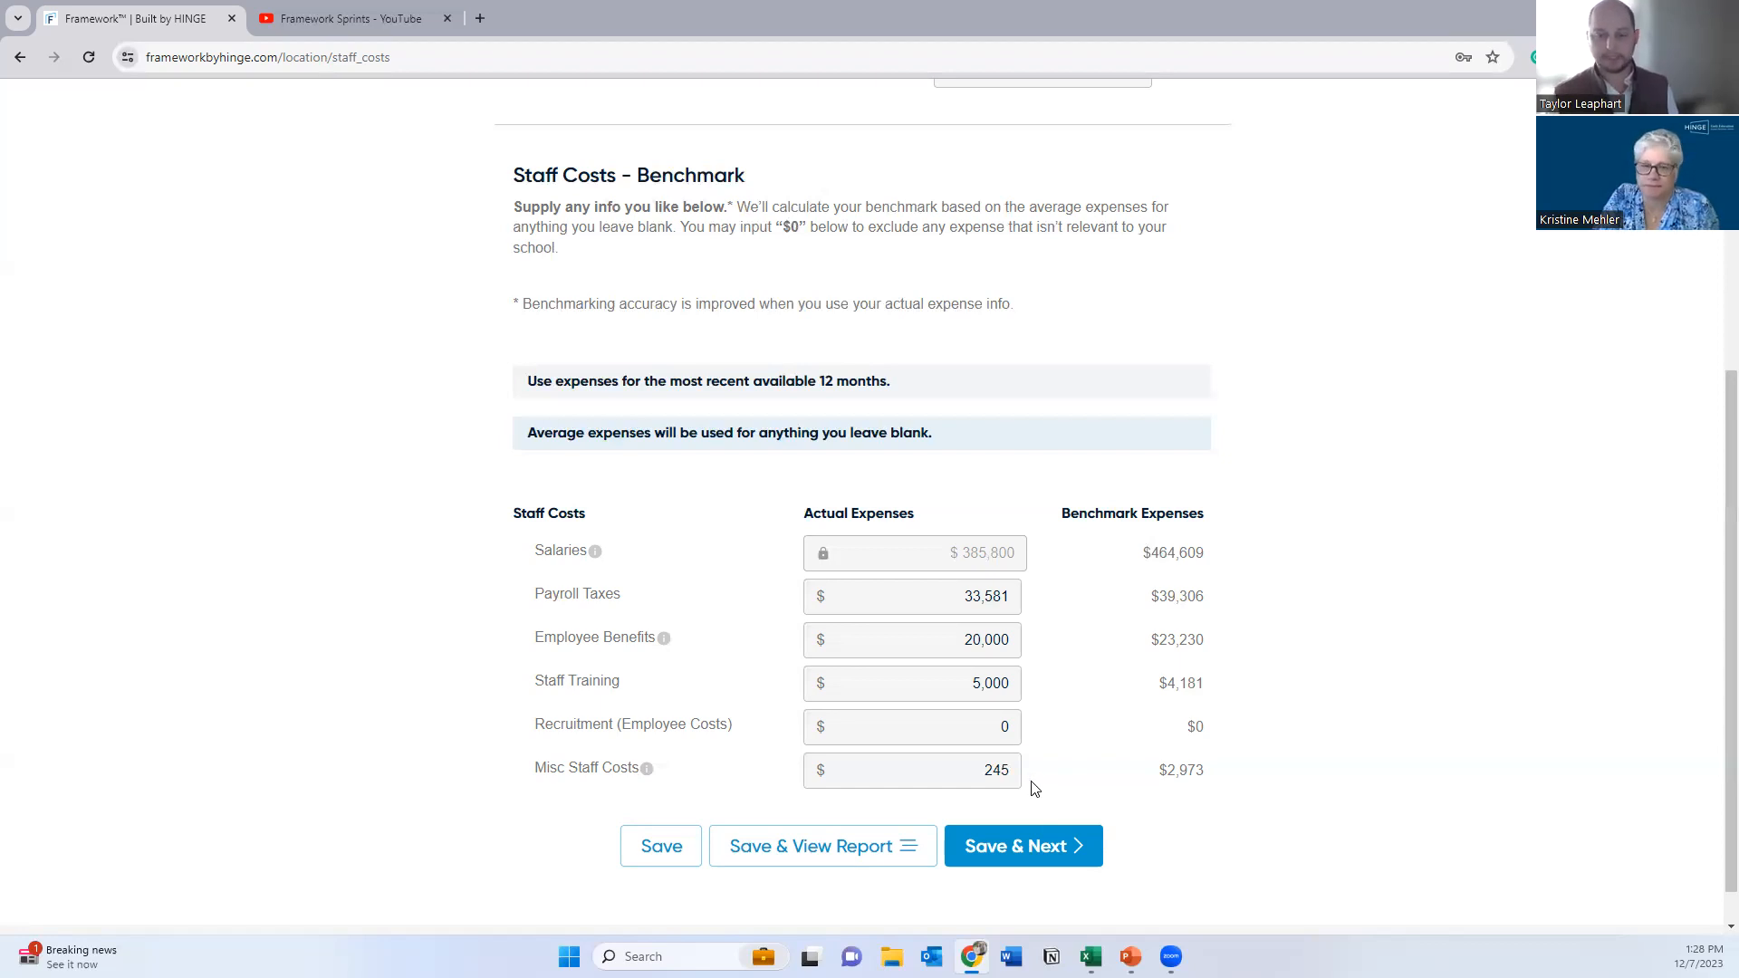
left_click(1015, 760)
left_click(1026, 731)
left_click(997, 729)
left_click(728, 745)
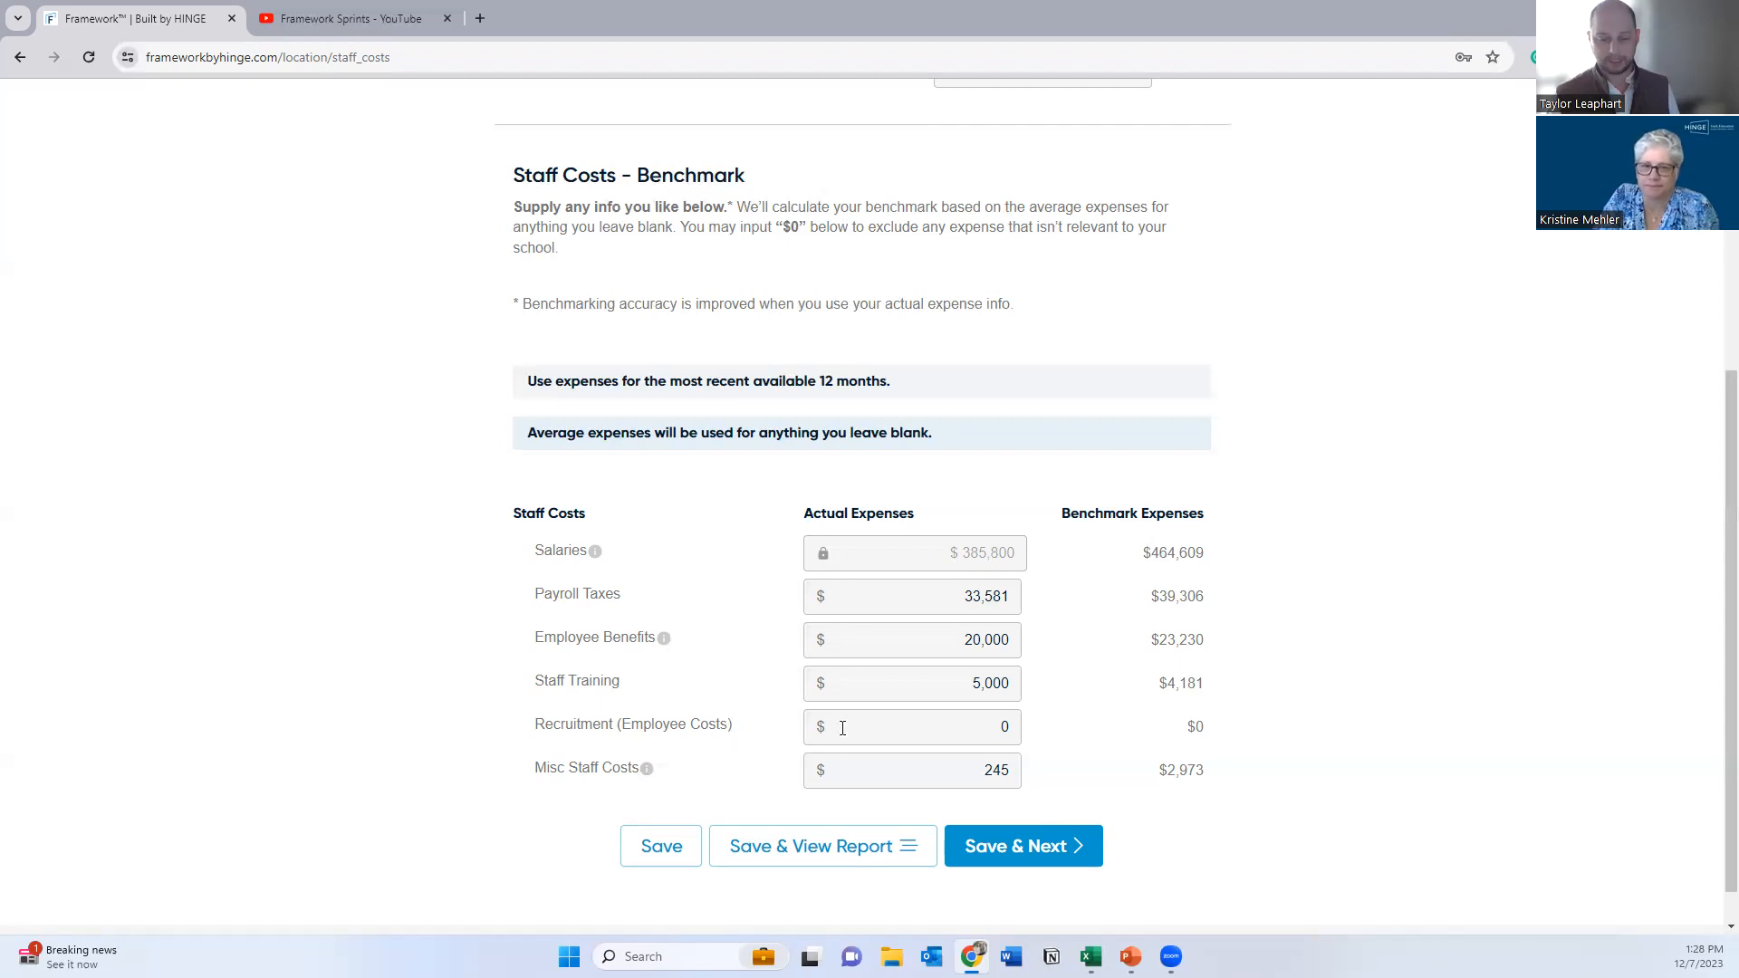
left_click(1008, 724)
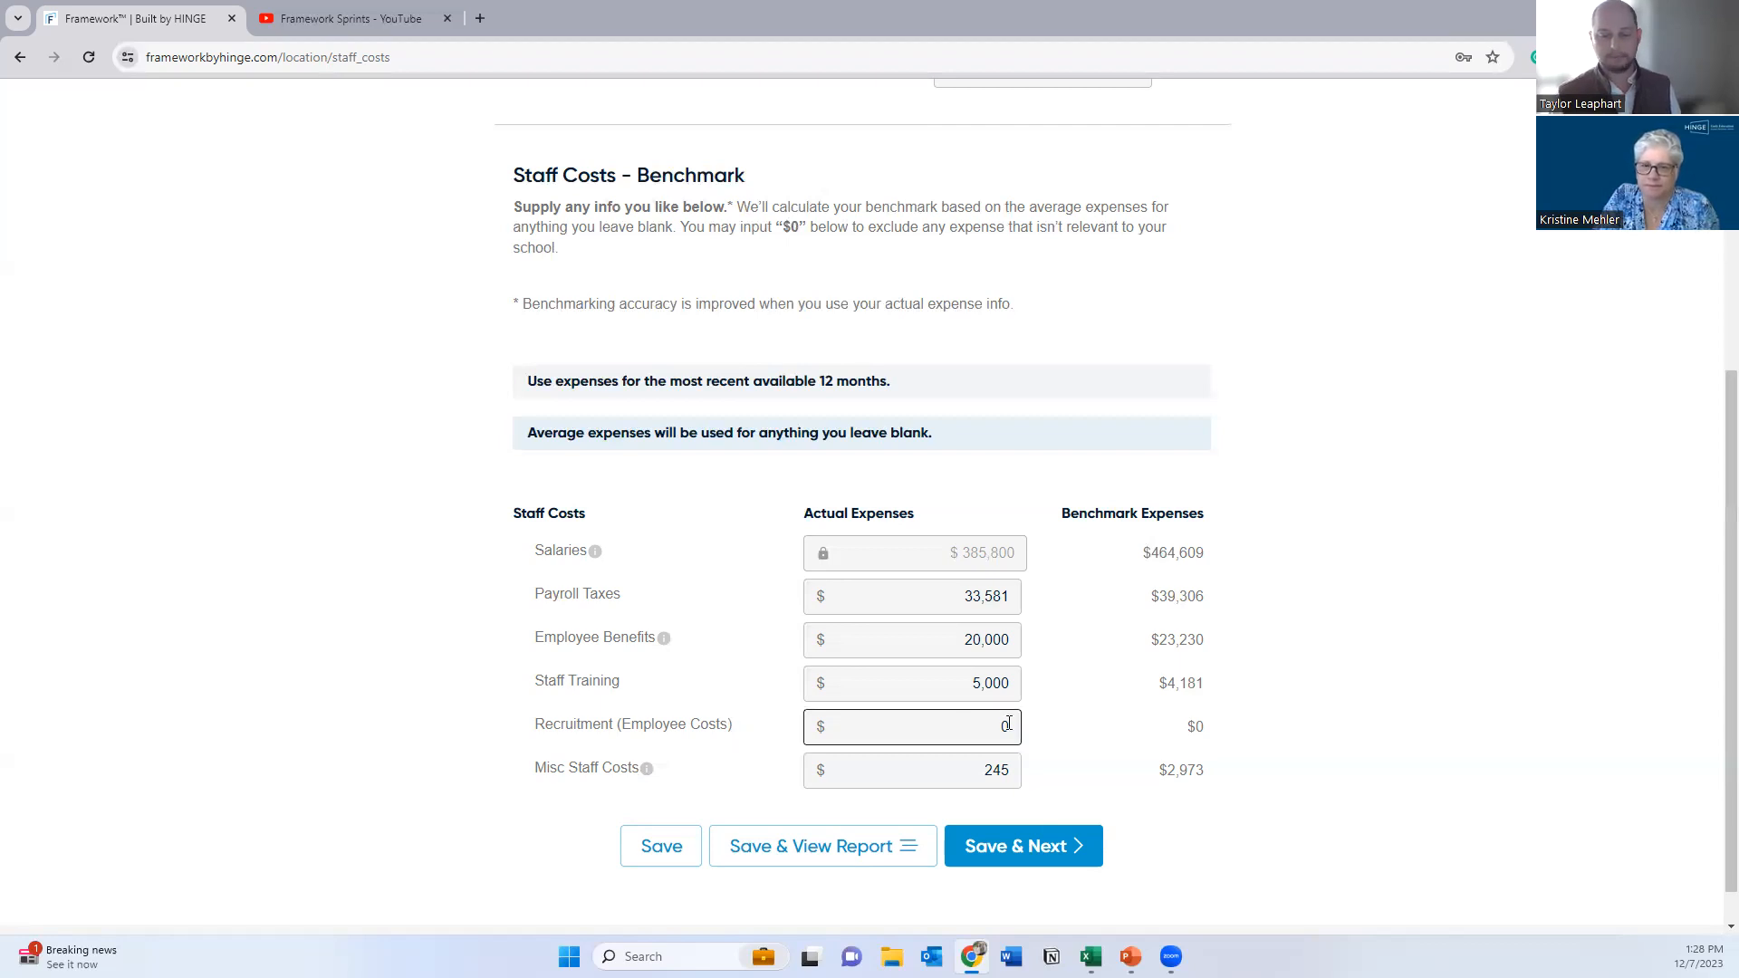
Step: Clear the Recruitment (Employee Costs) actual expense and enter it again as 0
left_click(1008, 730)
key("BackSpace")
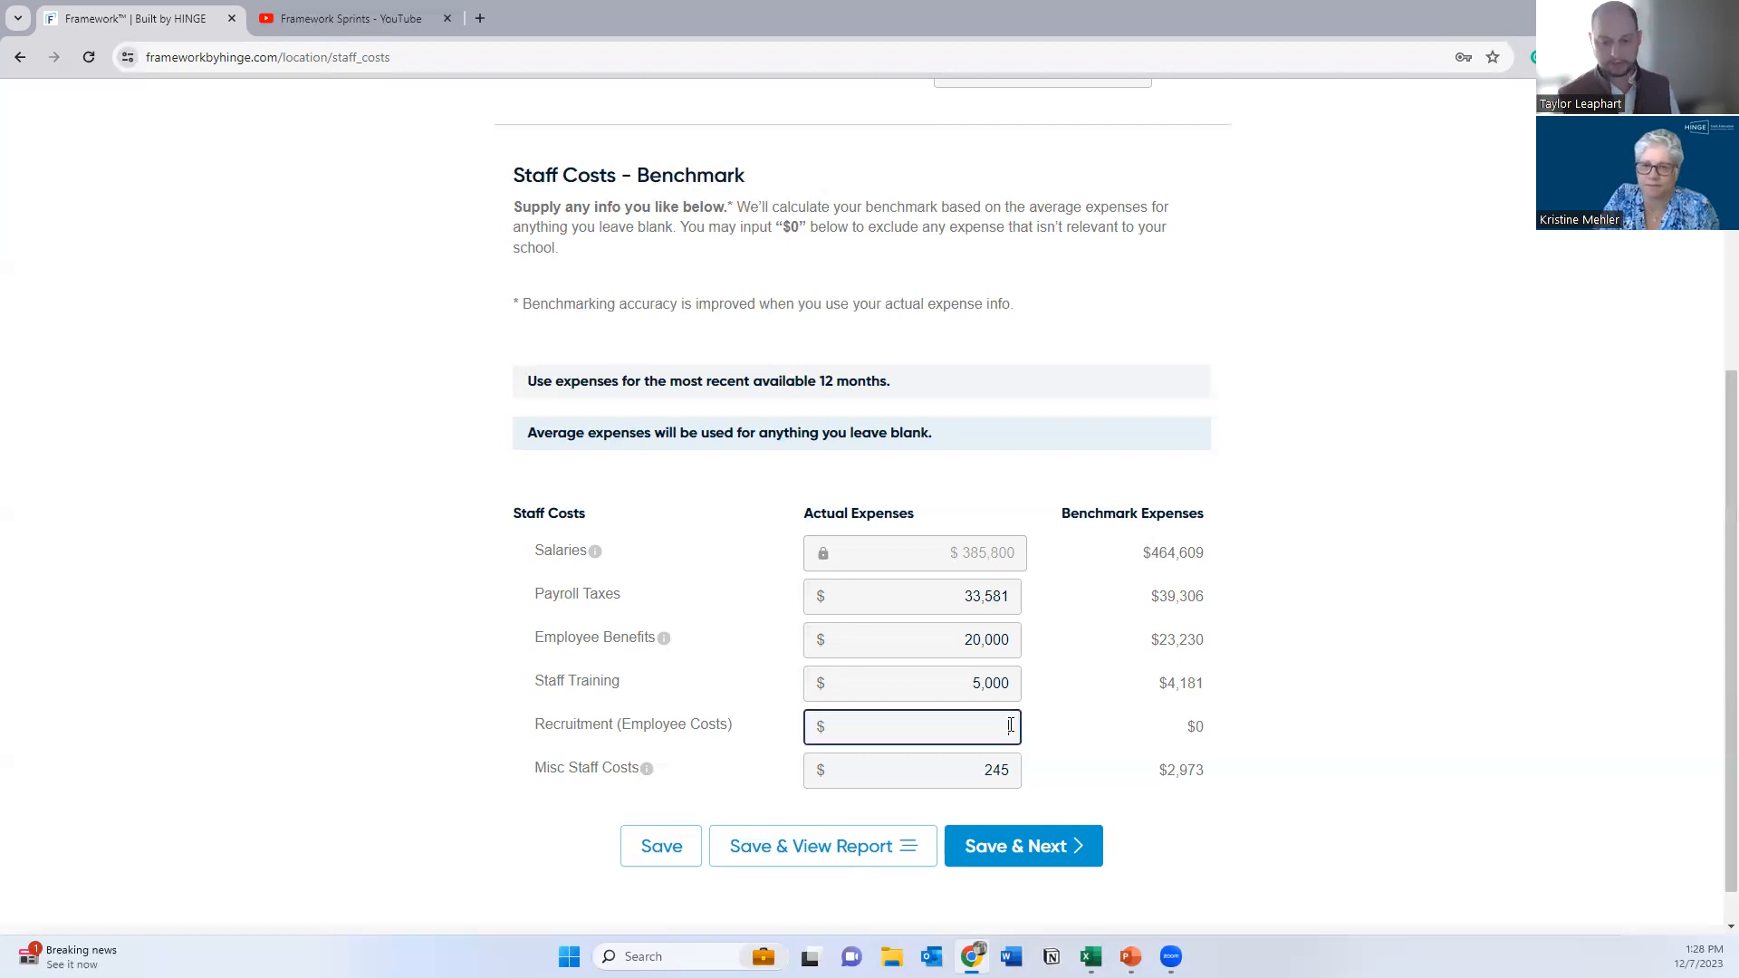
left_click(1248, 717)
left_click(992, 730)
left_click(1219, 730)
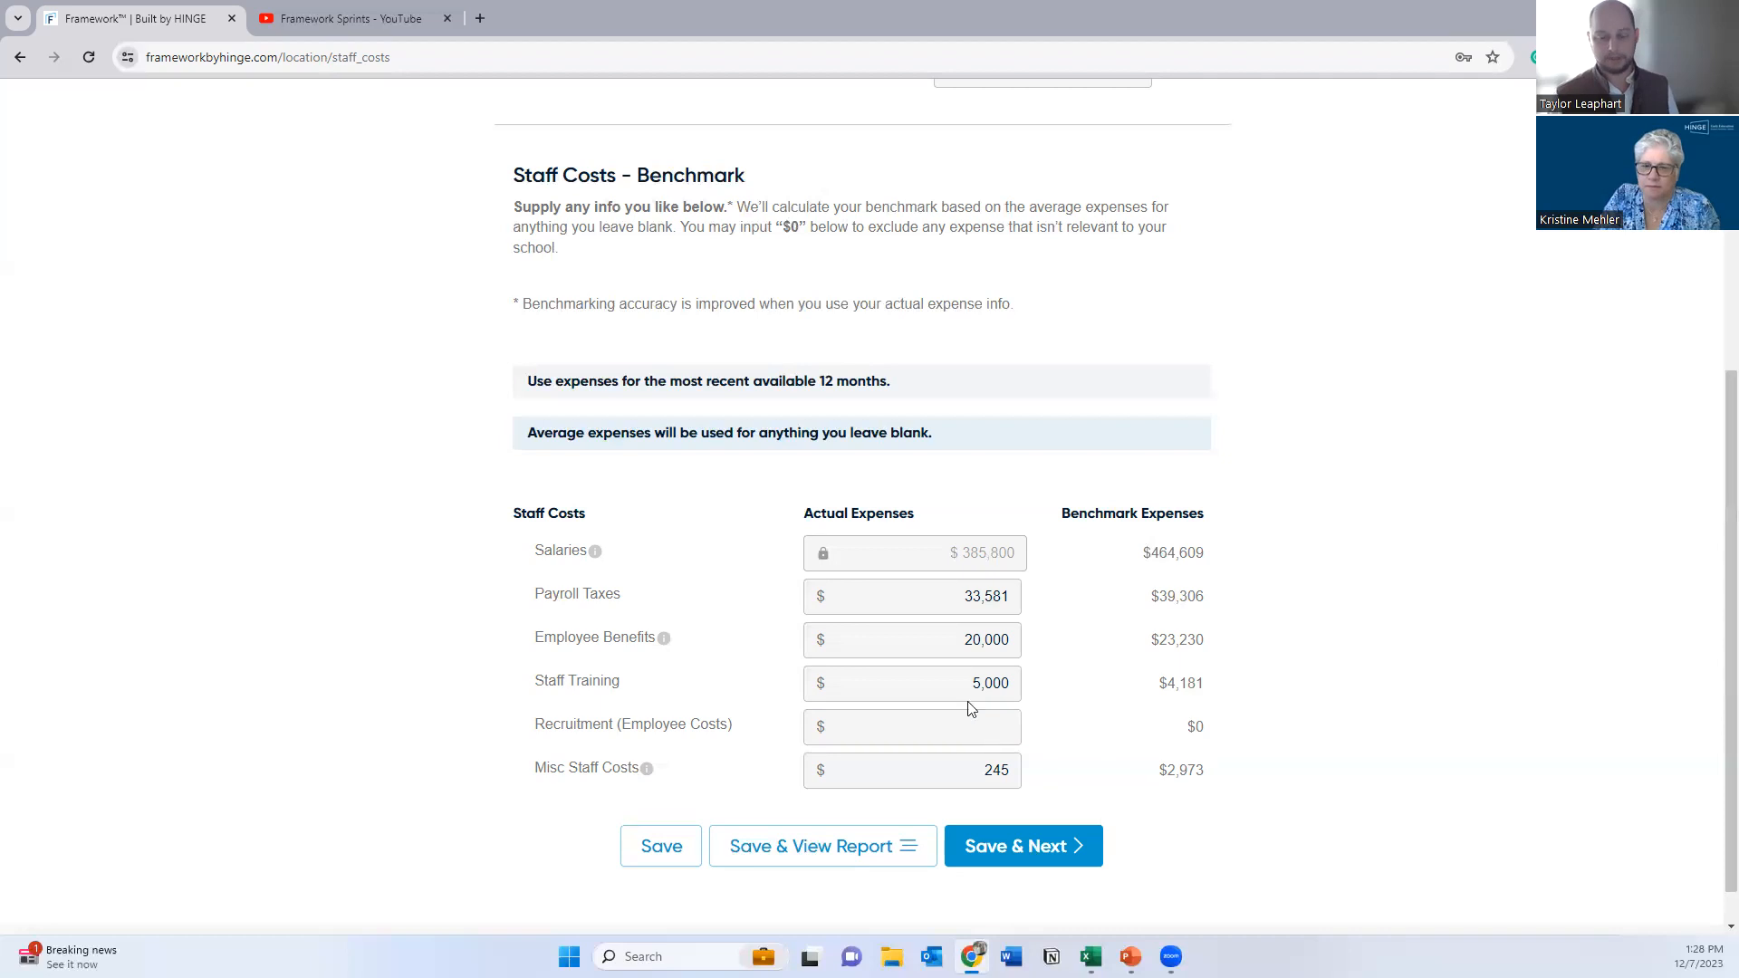
left_click(988, 722)
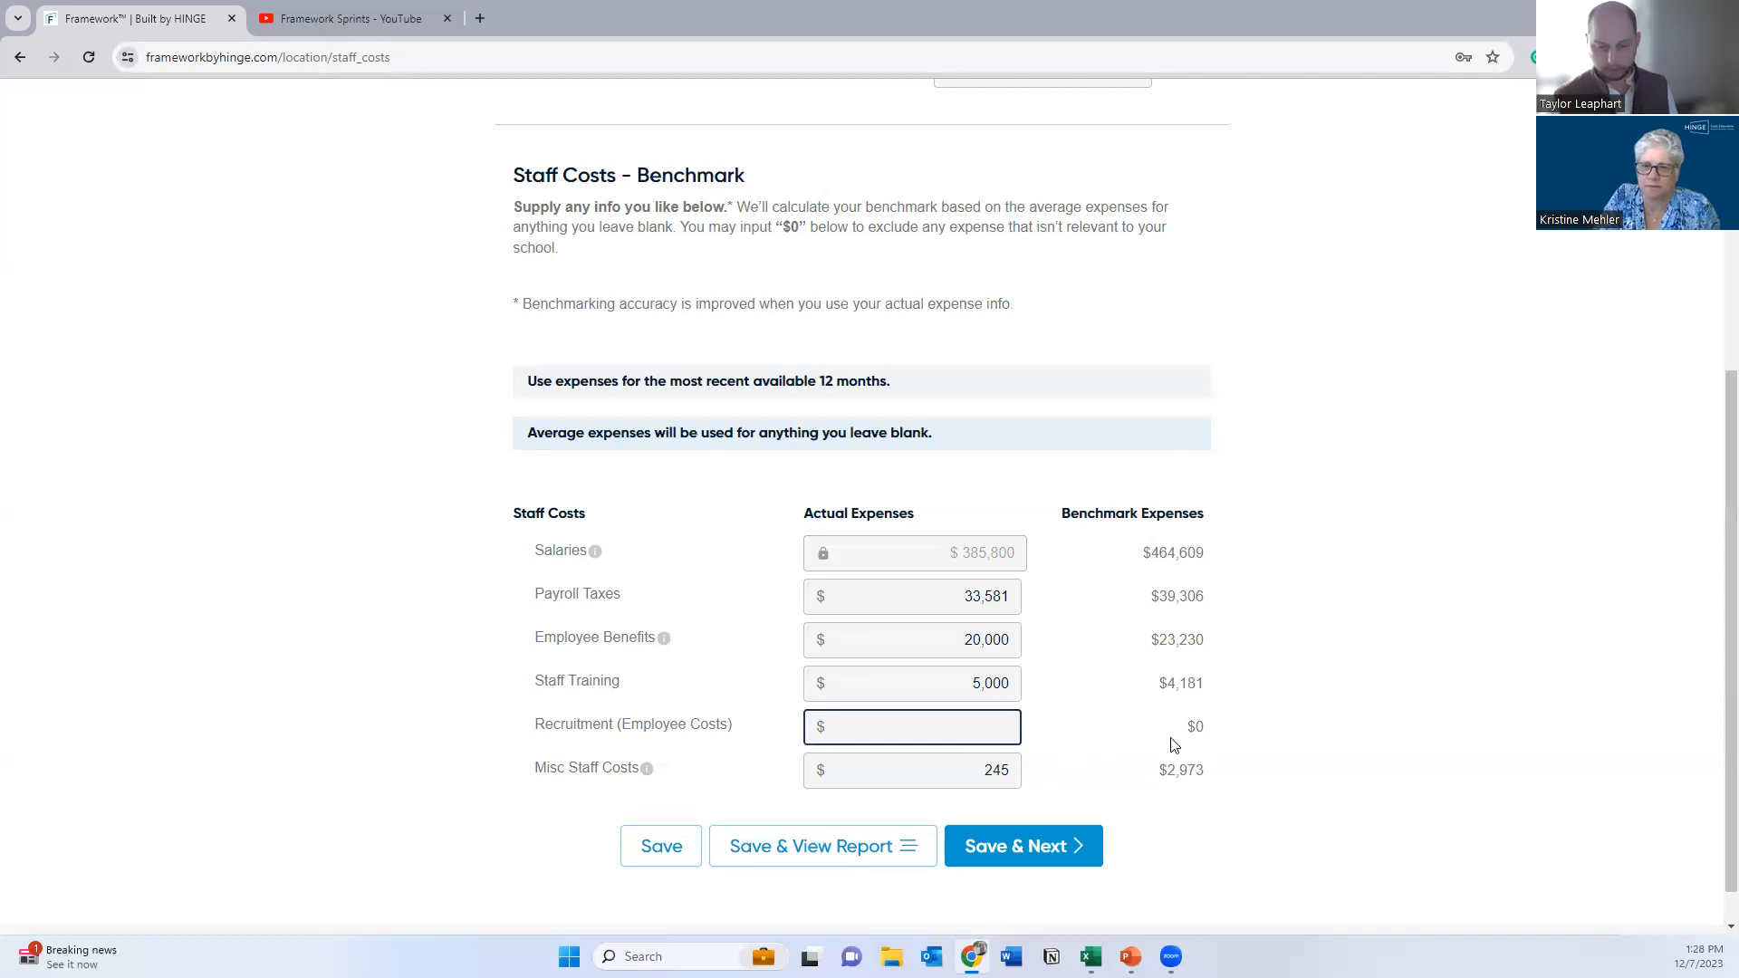
type("0")
Step: Clear the Staff Training actual expense and set it to 0
scroll(1175, 745, "up", 1)
left_click(1043, 748)
left_click_drag(967, 770, 1043, 778)
key("BackSpace")
left_click(1044, 778)
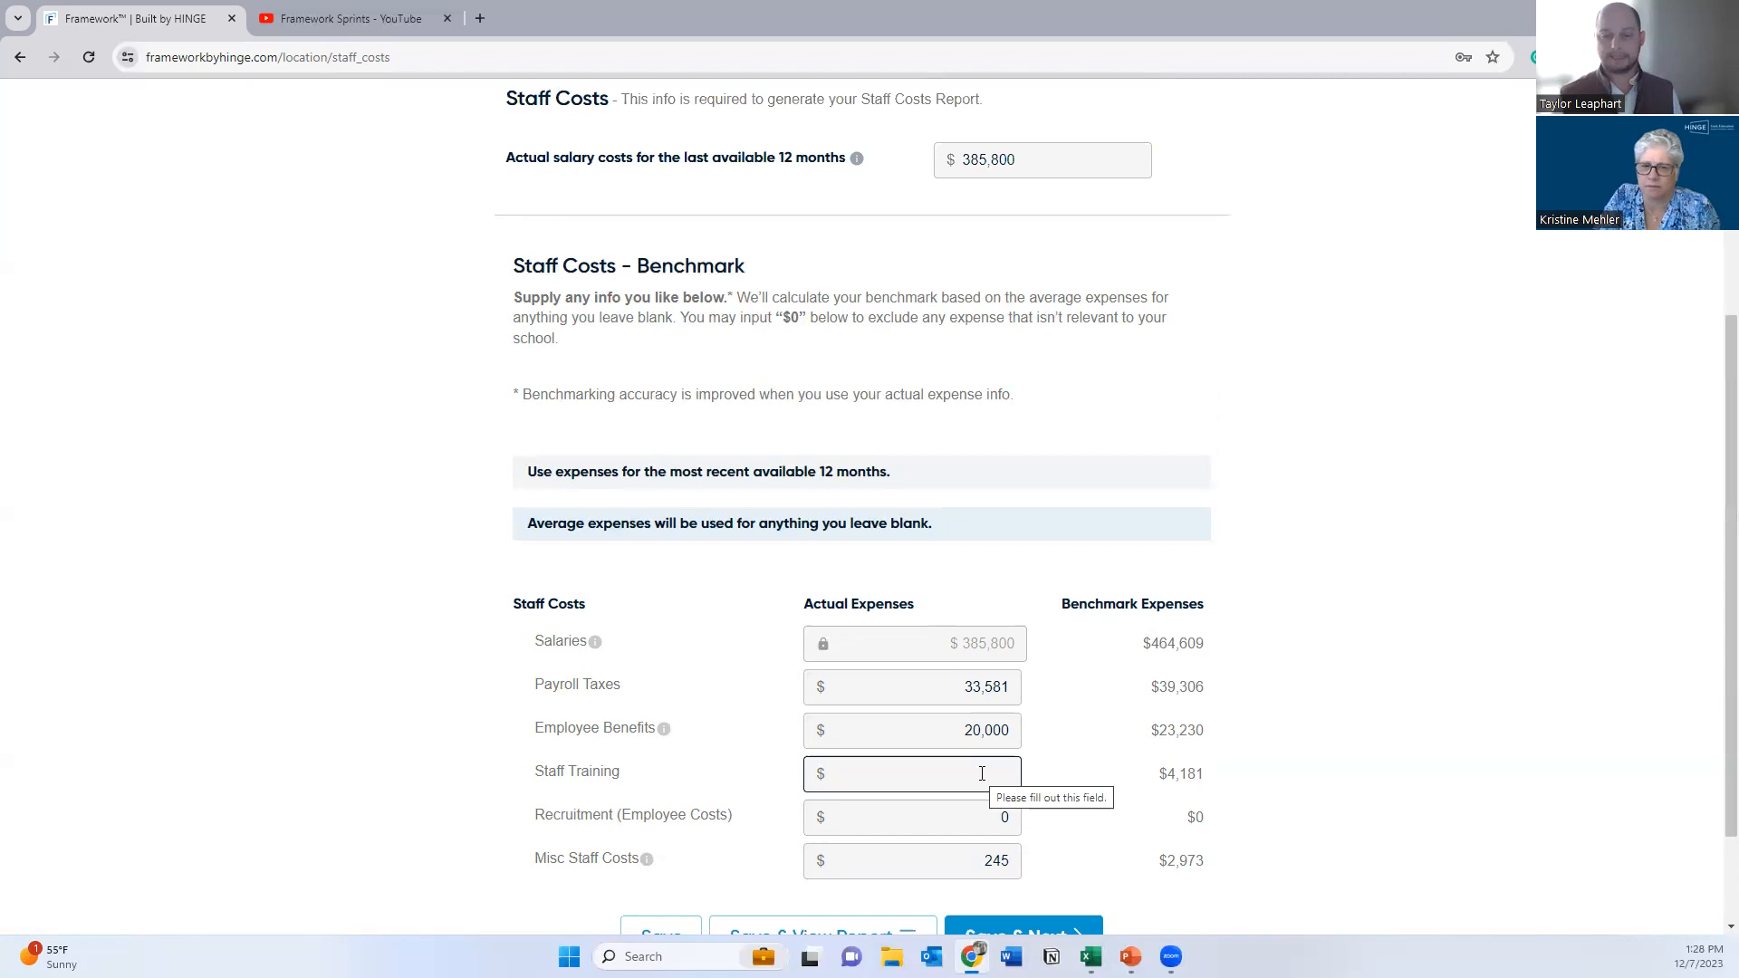
scroll(963, 752, "down", 1)
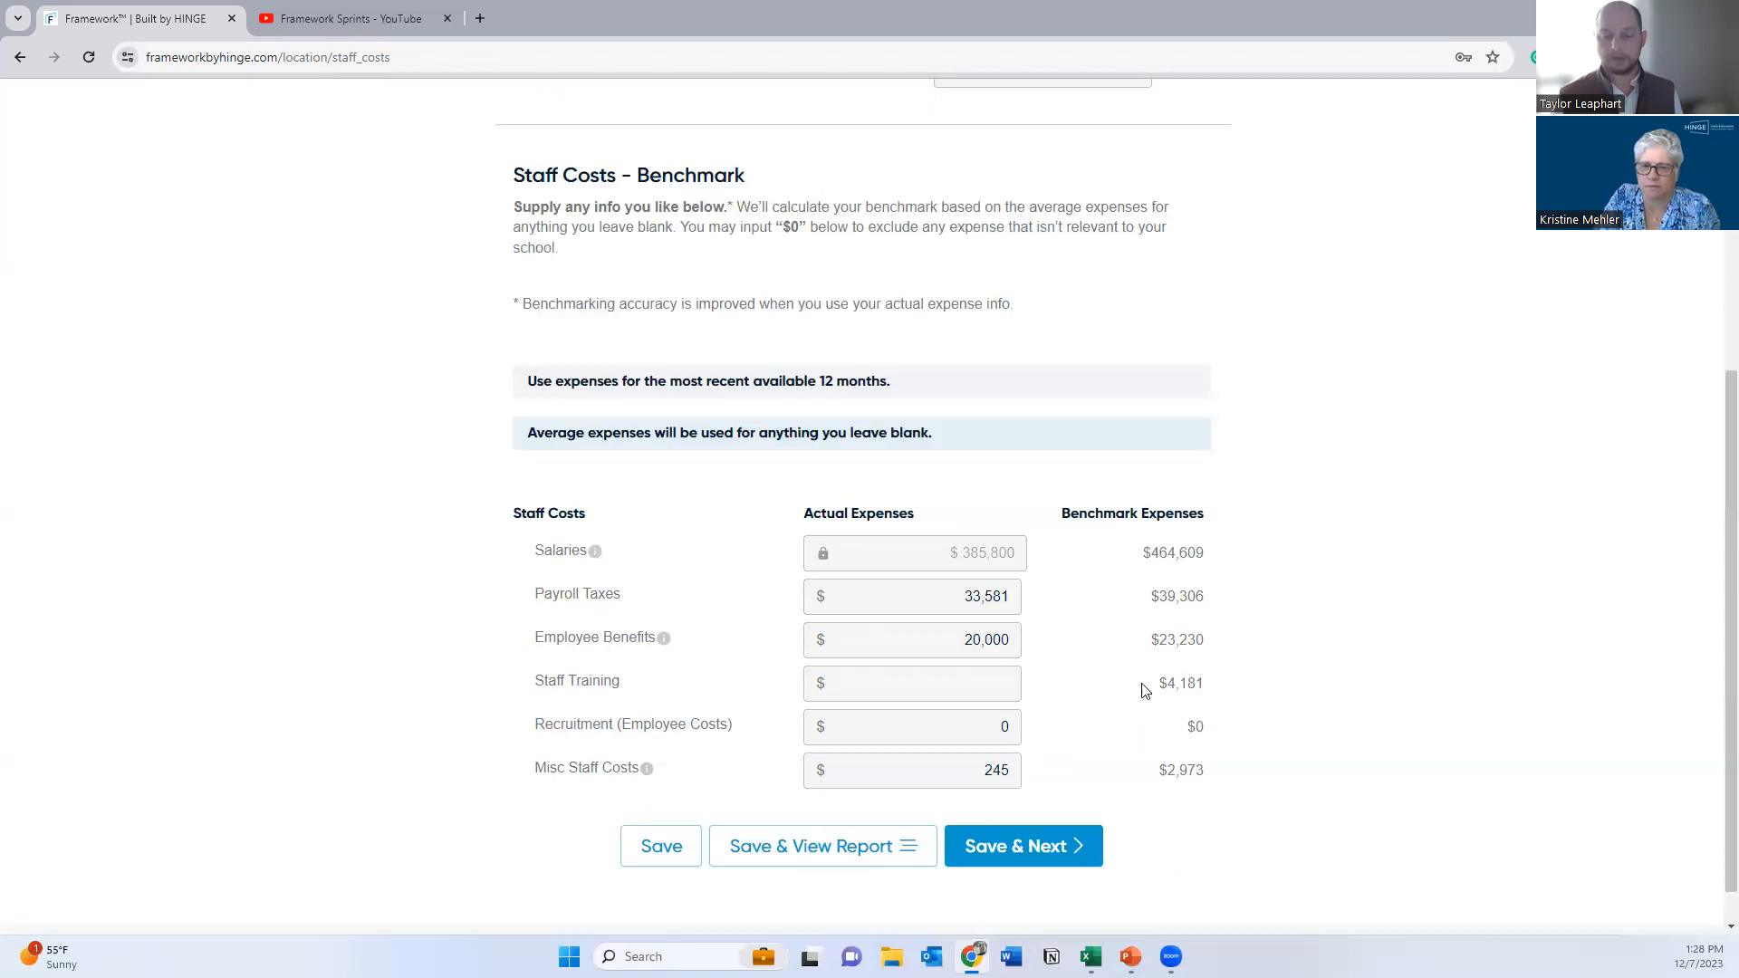
left_click(982, 680)
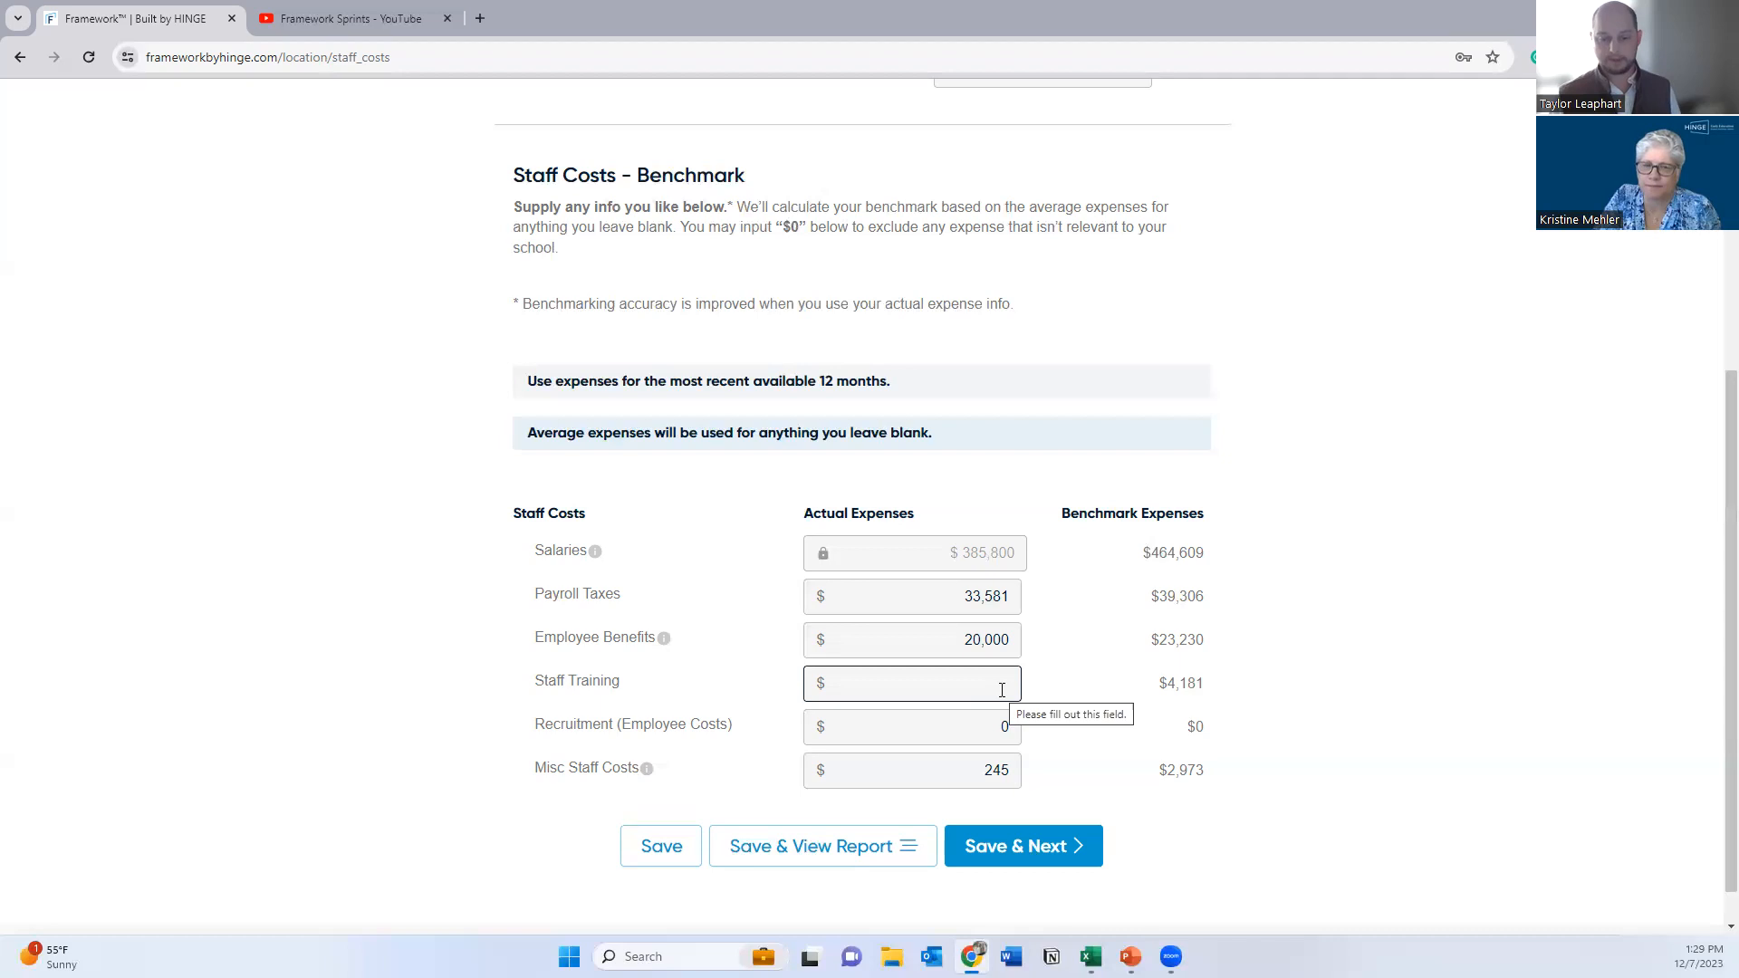
left_click(1002, 691)
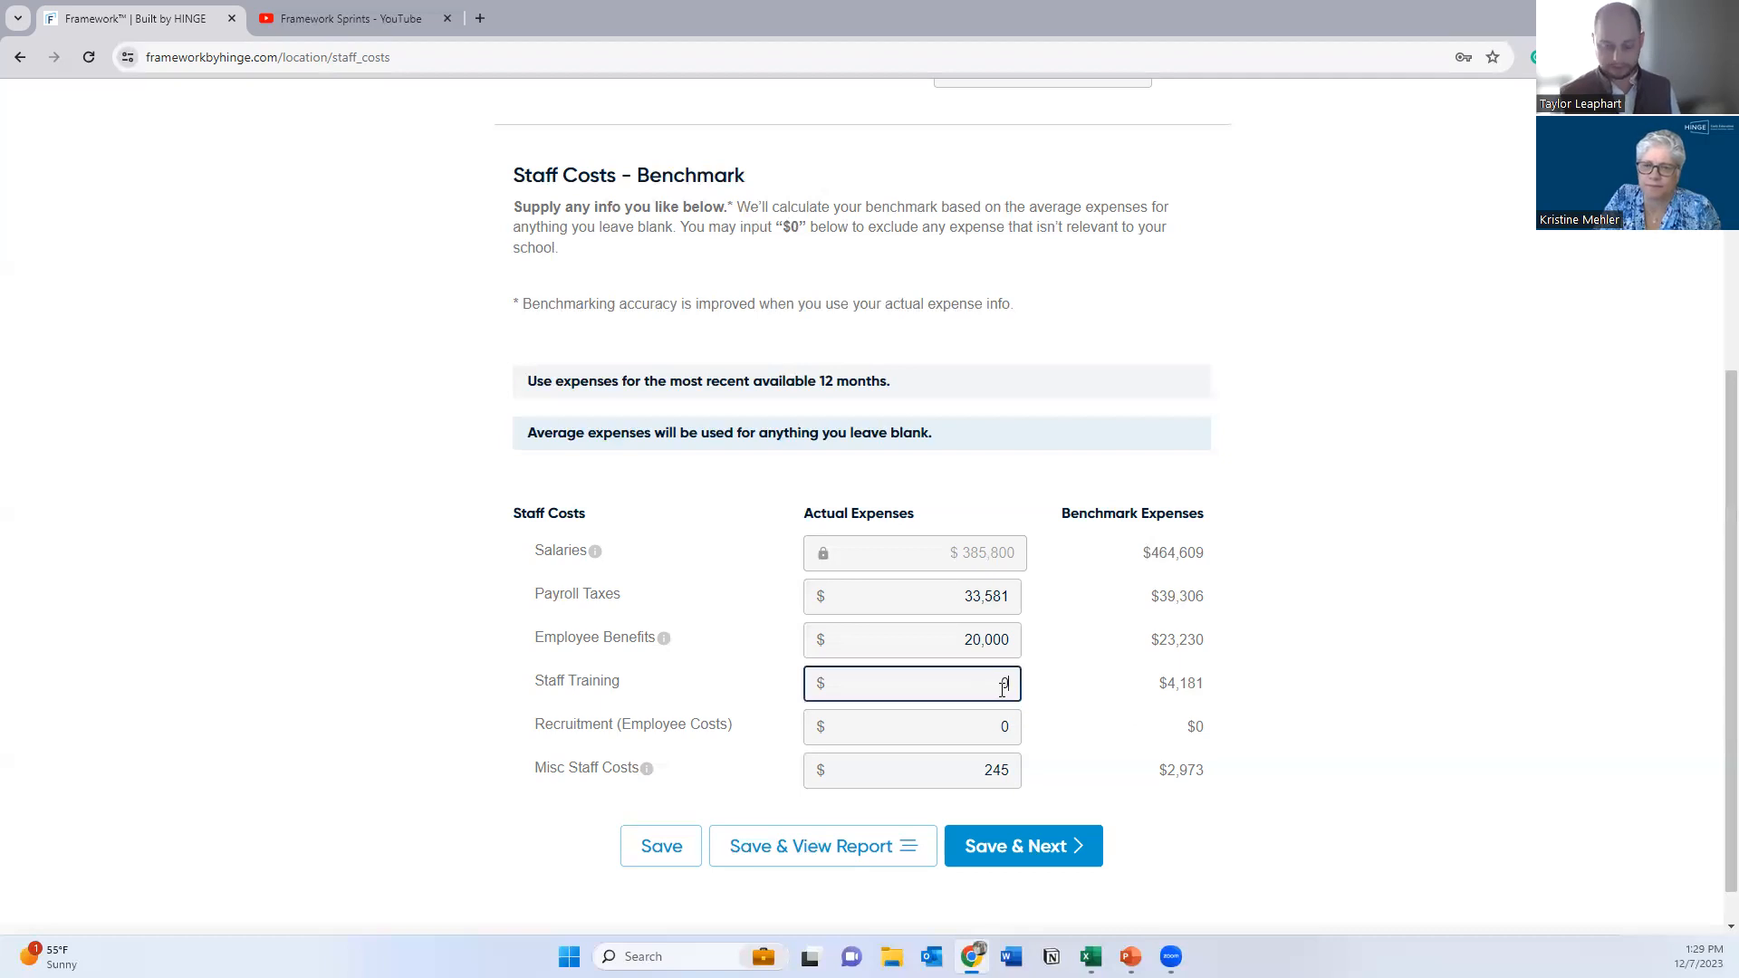
type("0")
left_click(1057, 670)
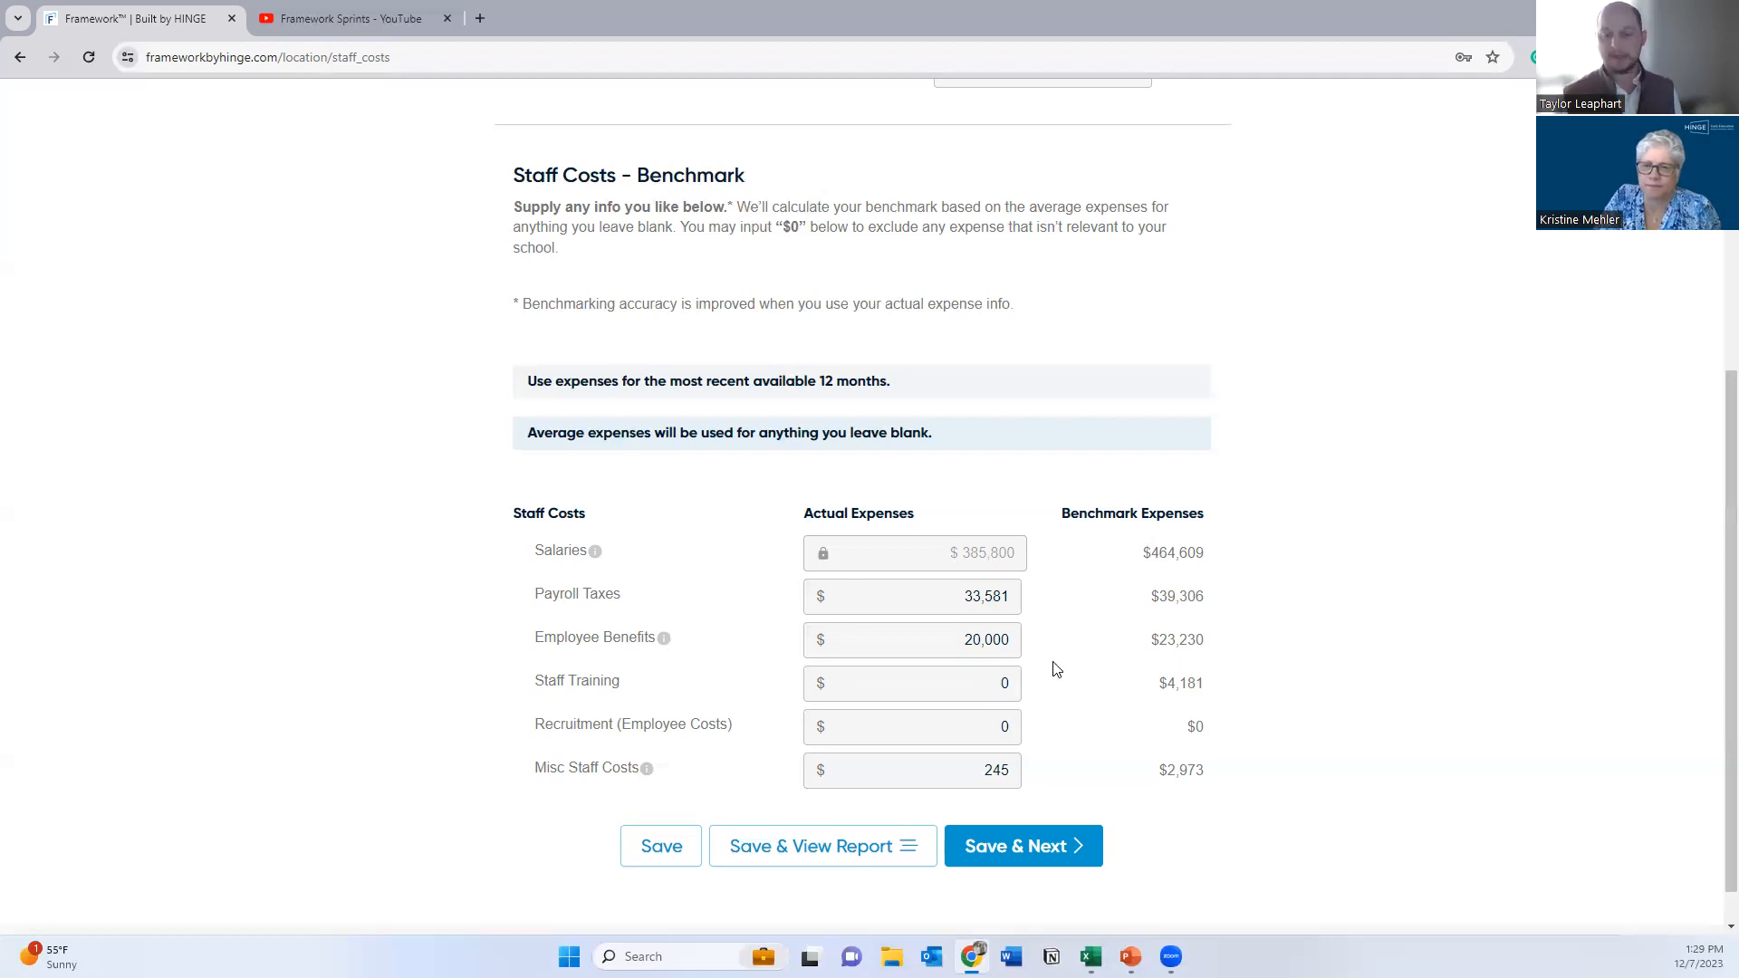
Step: Set the Staff Training actual expense to 5,000, save the Staff Costs data and continue to the Facility section
left_click(1013, 687)
type("5,000")
left_click(1232, 662)
left_click(672, 848)
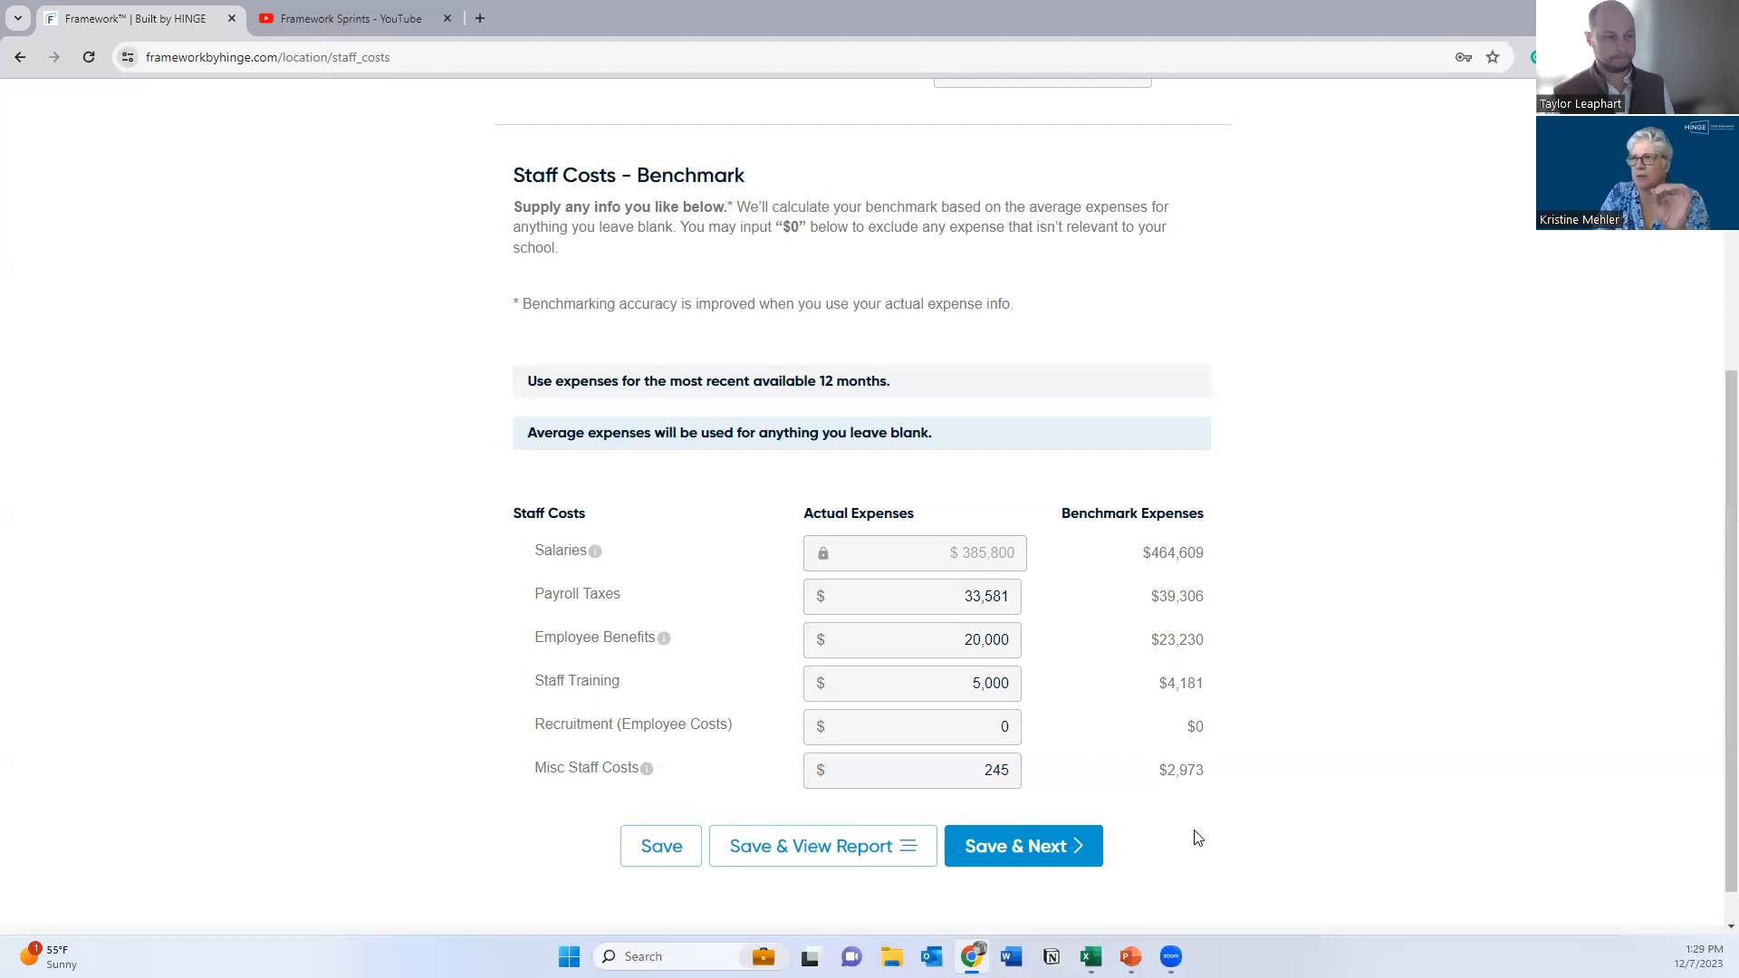
left_click(1064, 852)
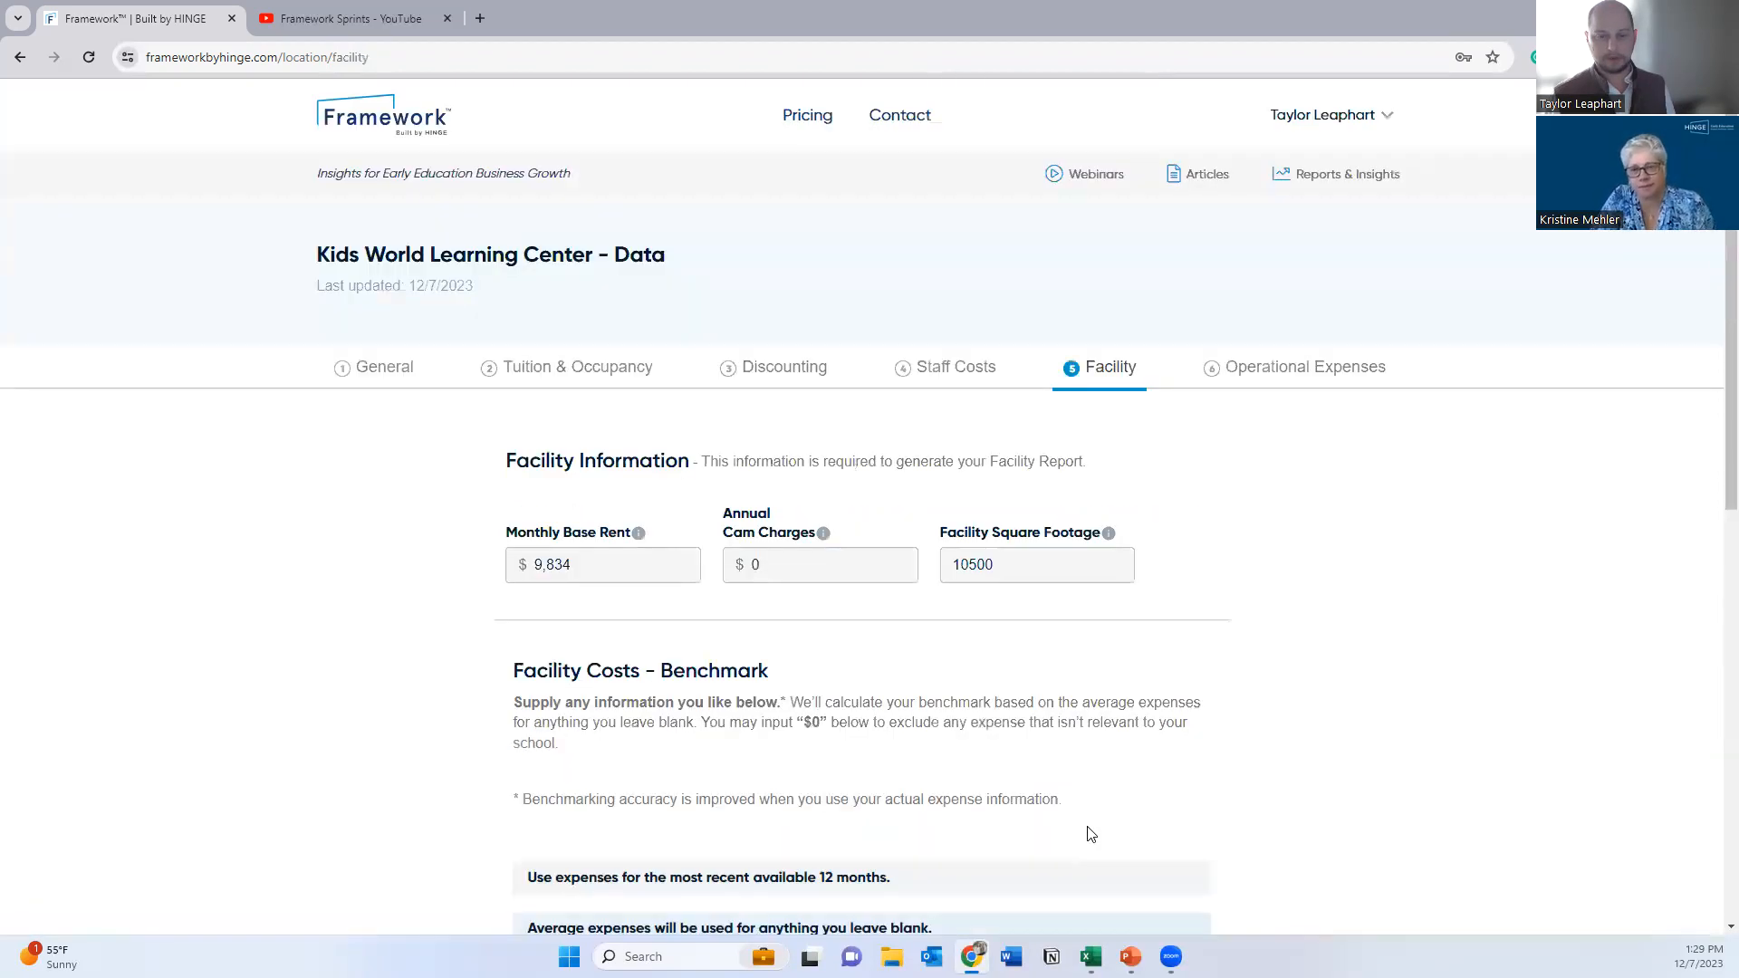
Step: Review the Facility Information entries for monthly base rent, annual CAM charges and square footage, including the explanatory note on CAM charges
scroll(1094, 832, "down", 2)
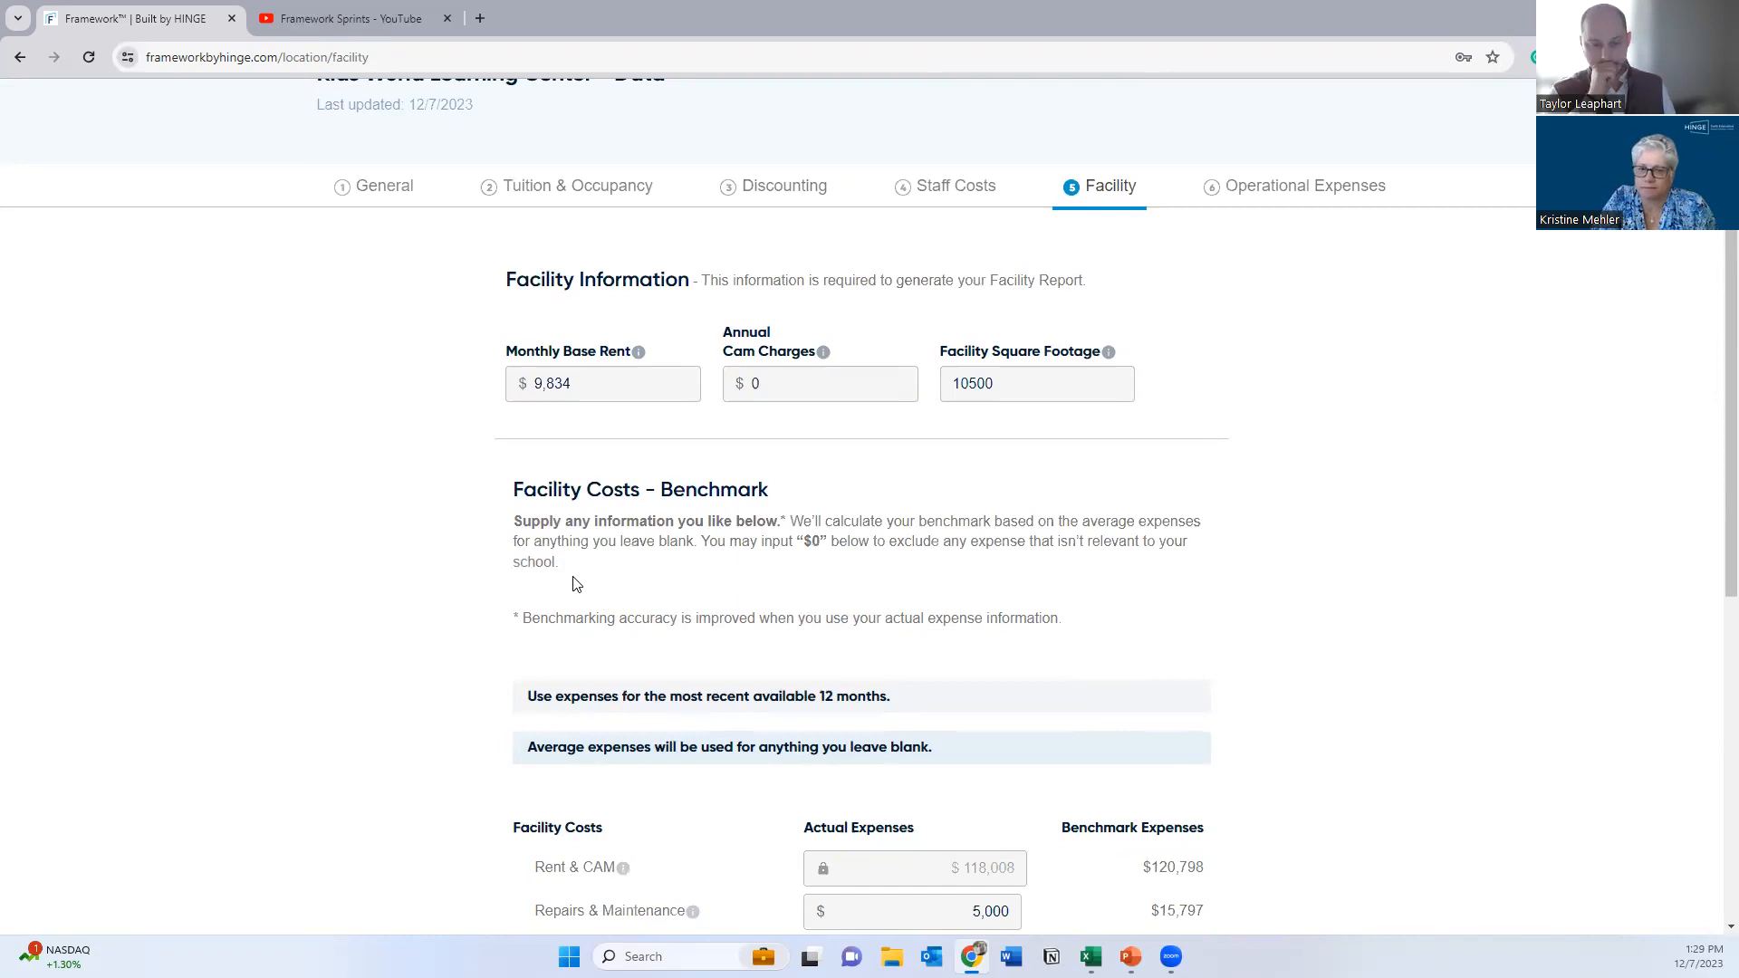
left_click(781, 353)
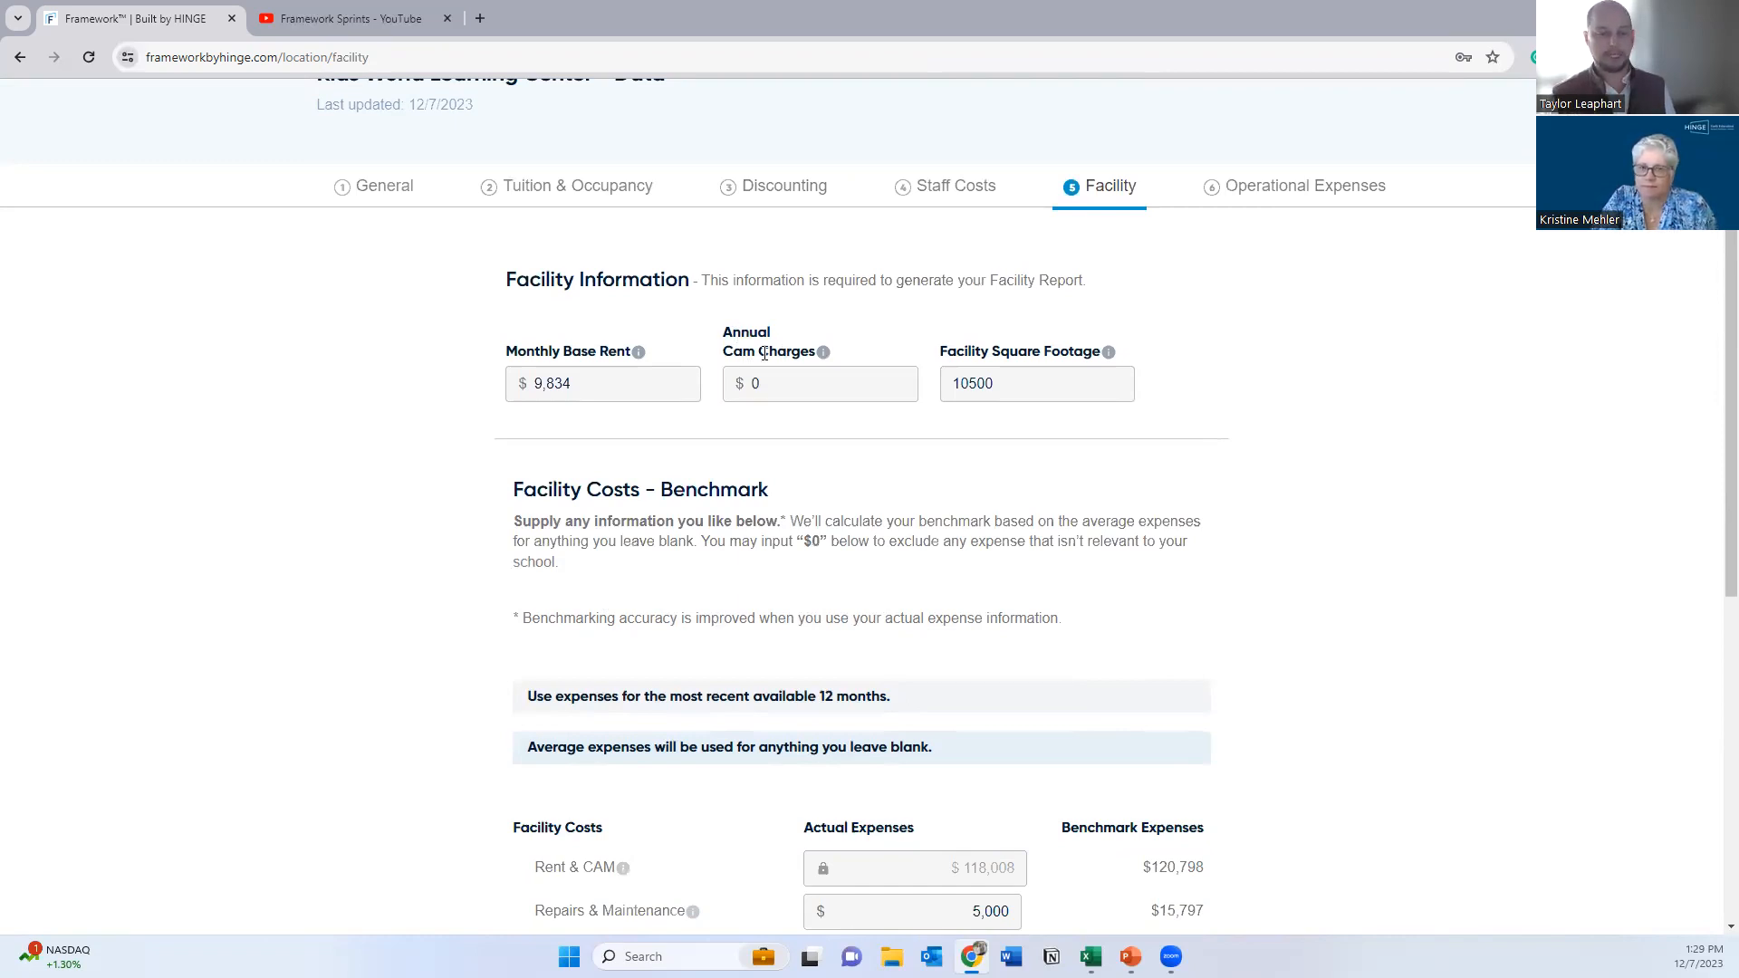
left_click(770, 386)
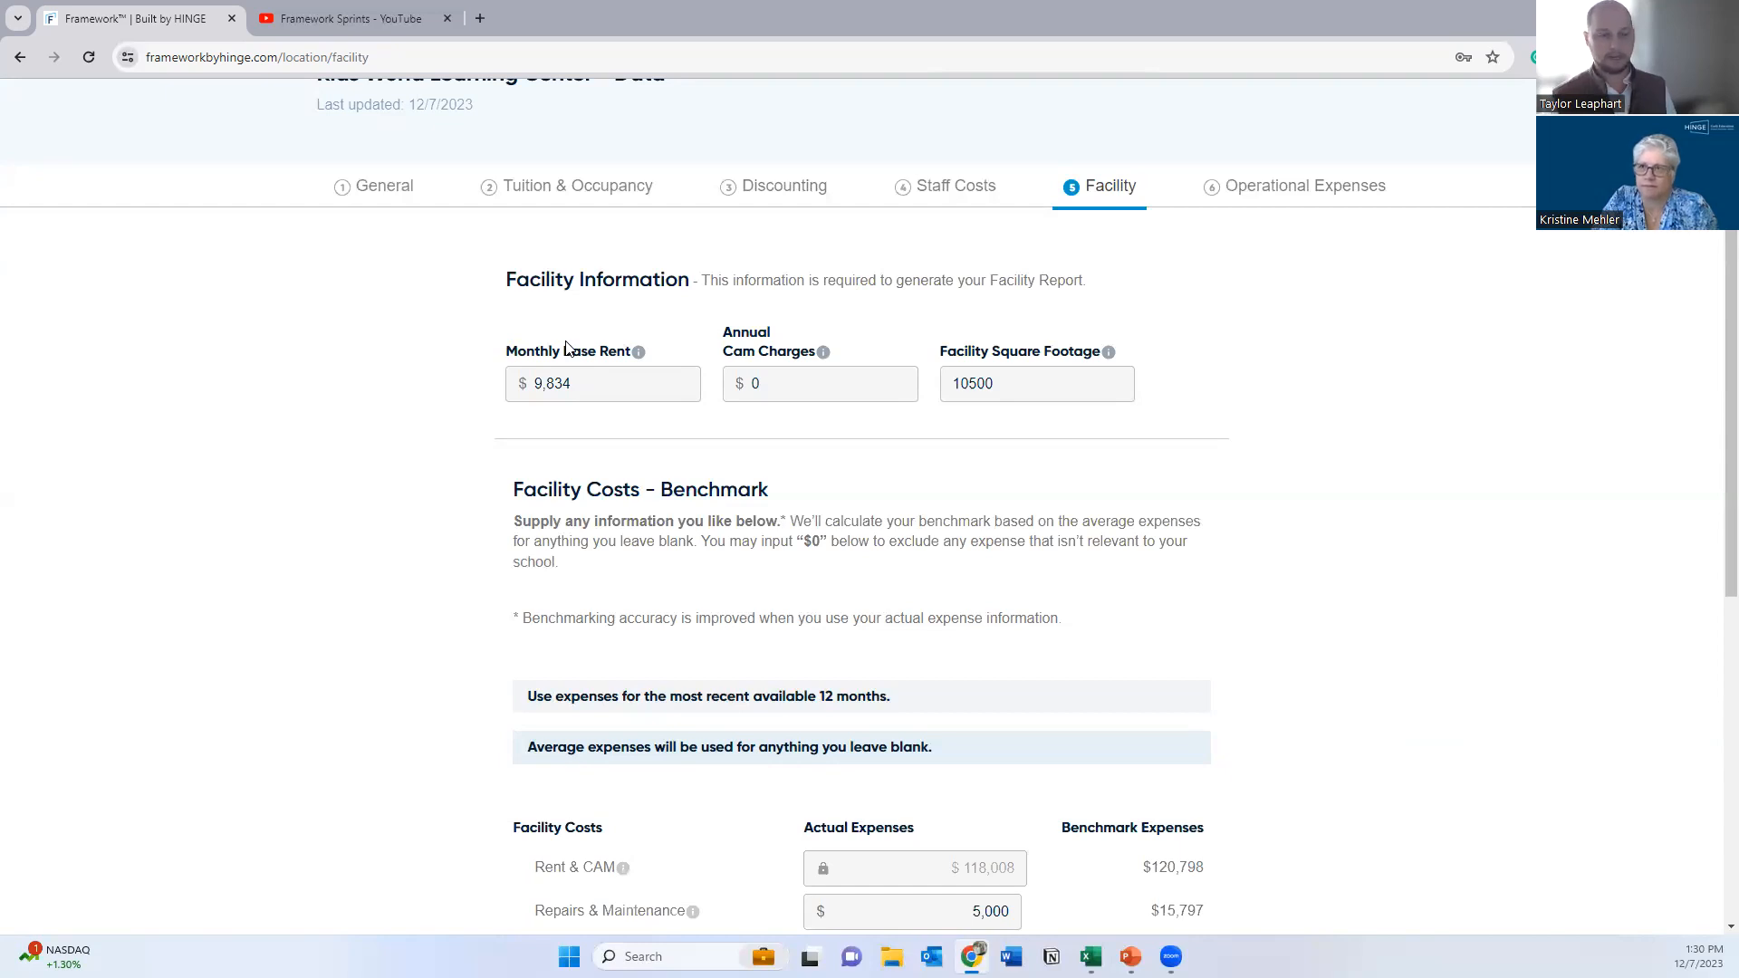
left_click(583, 391)
left_click(792, 393)
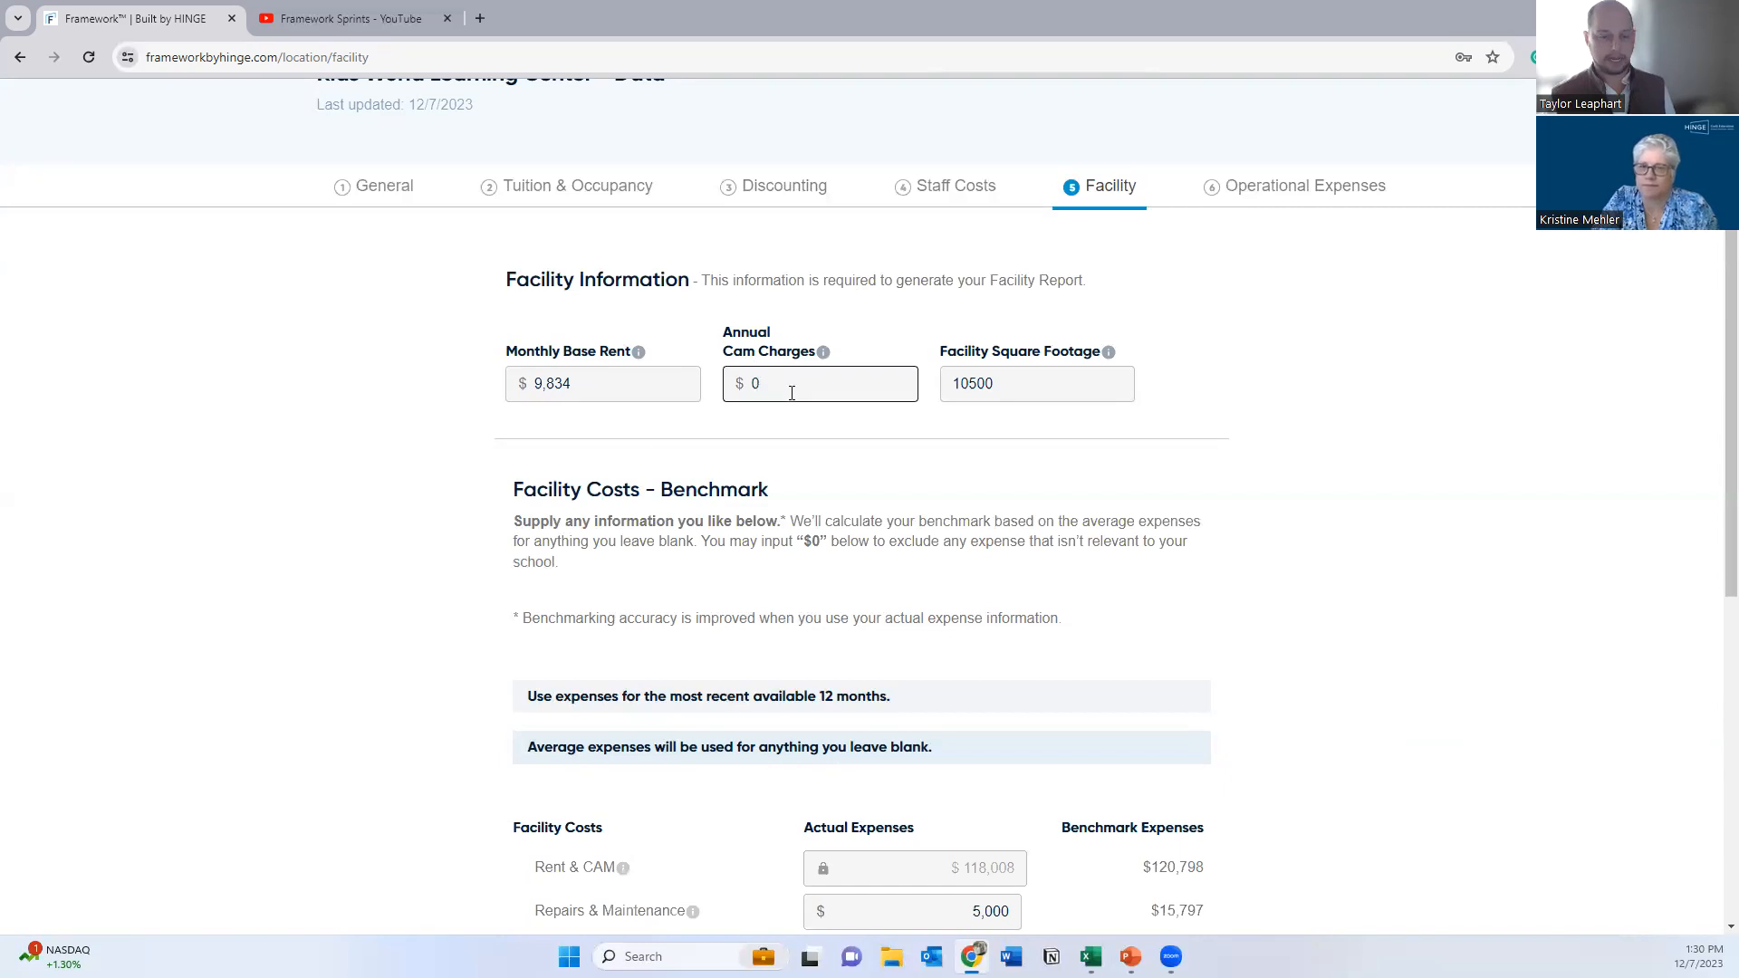
mouse_move(826, 355)
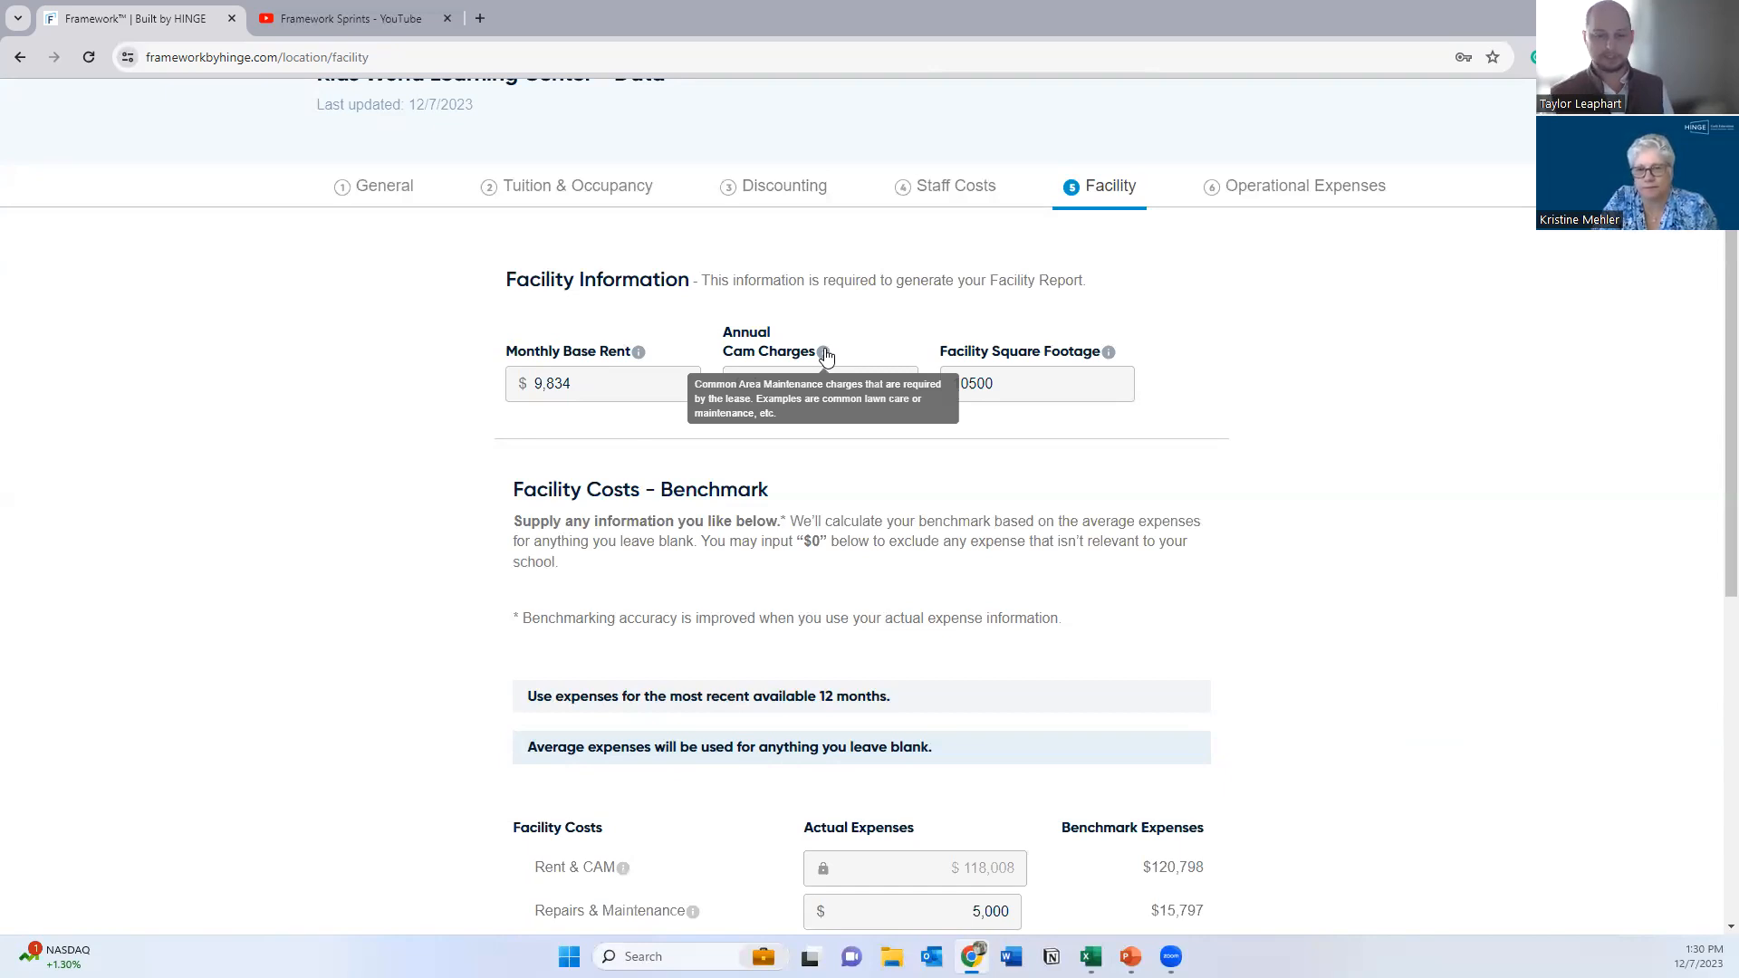
left_click(962, 399)
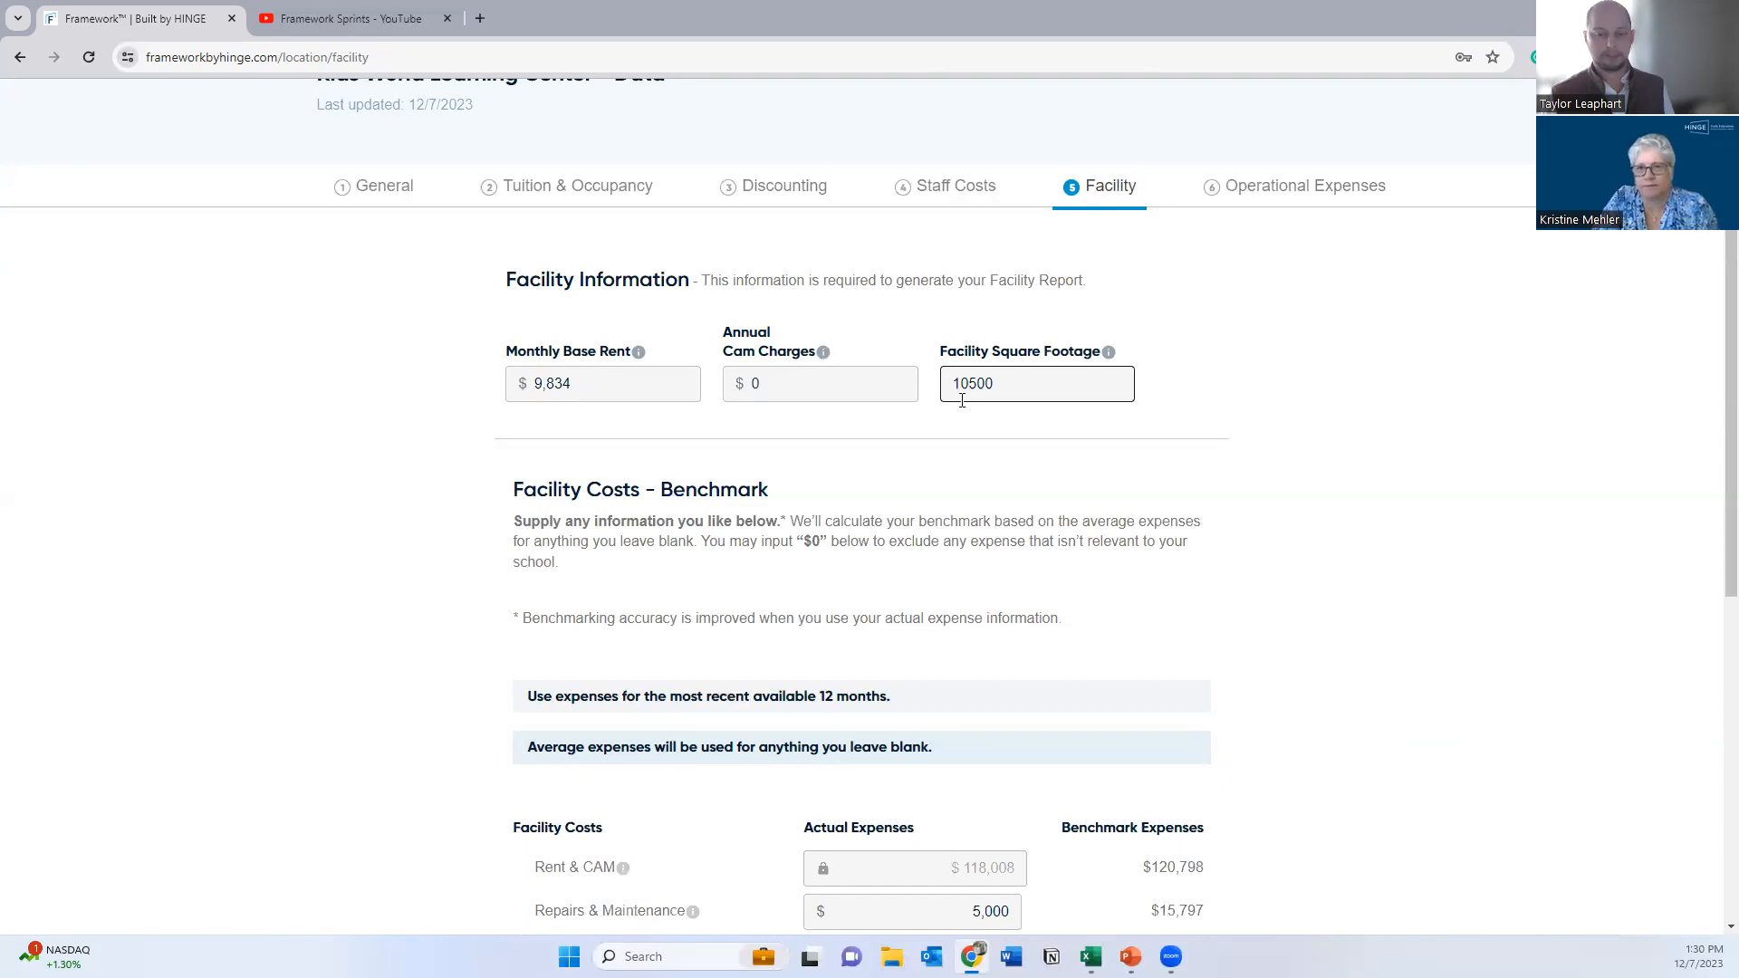
left_click(928, 422)
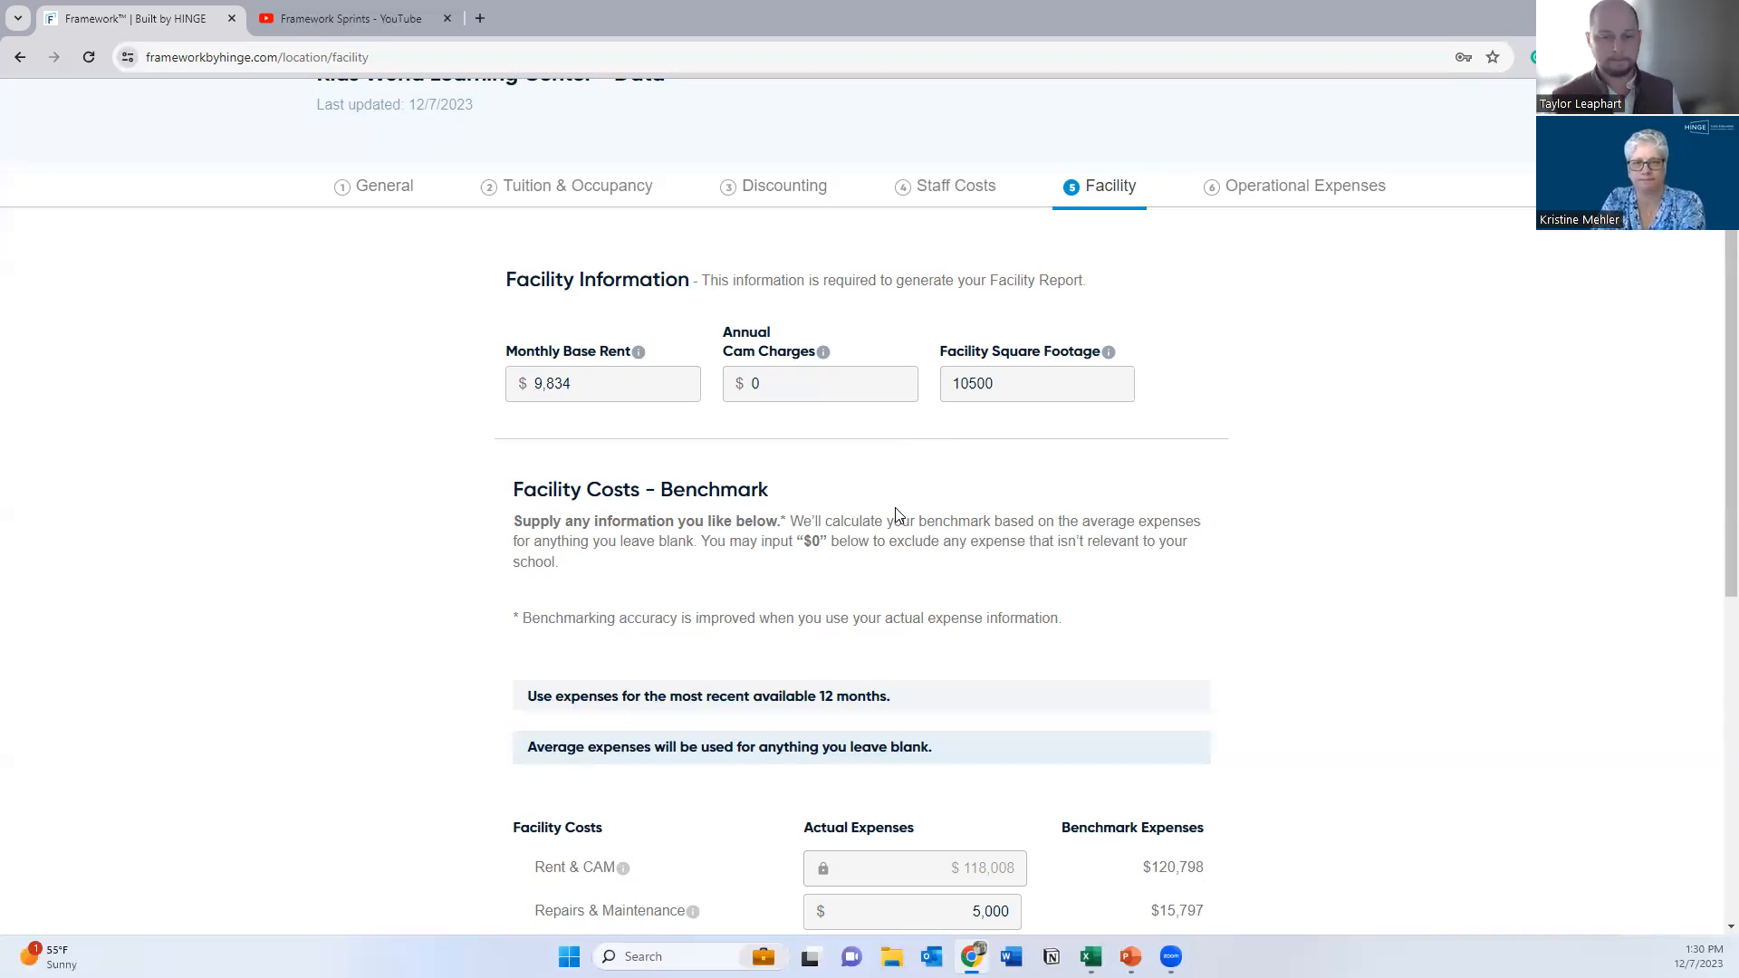
scroll(897, 514, "down", 1)
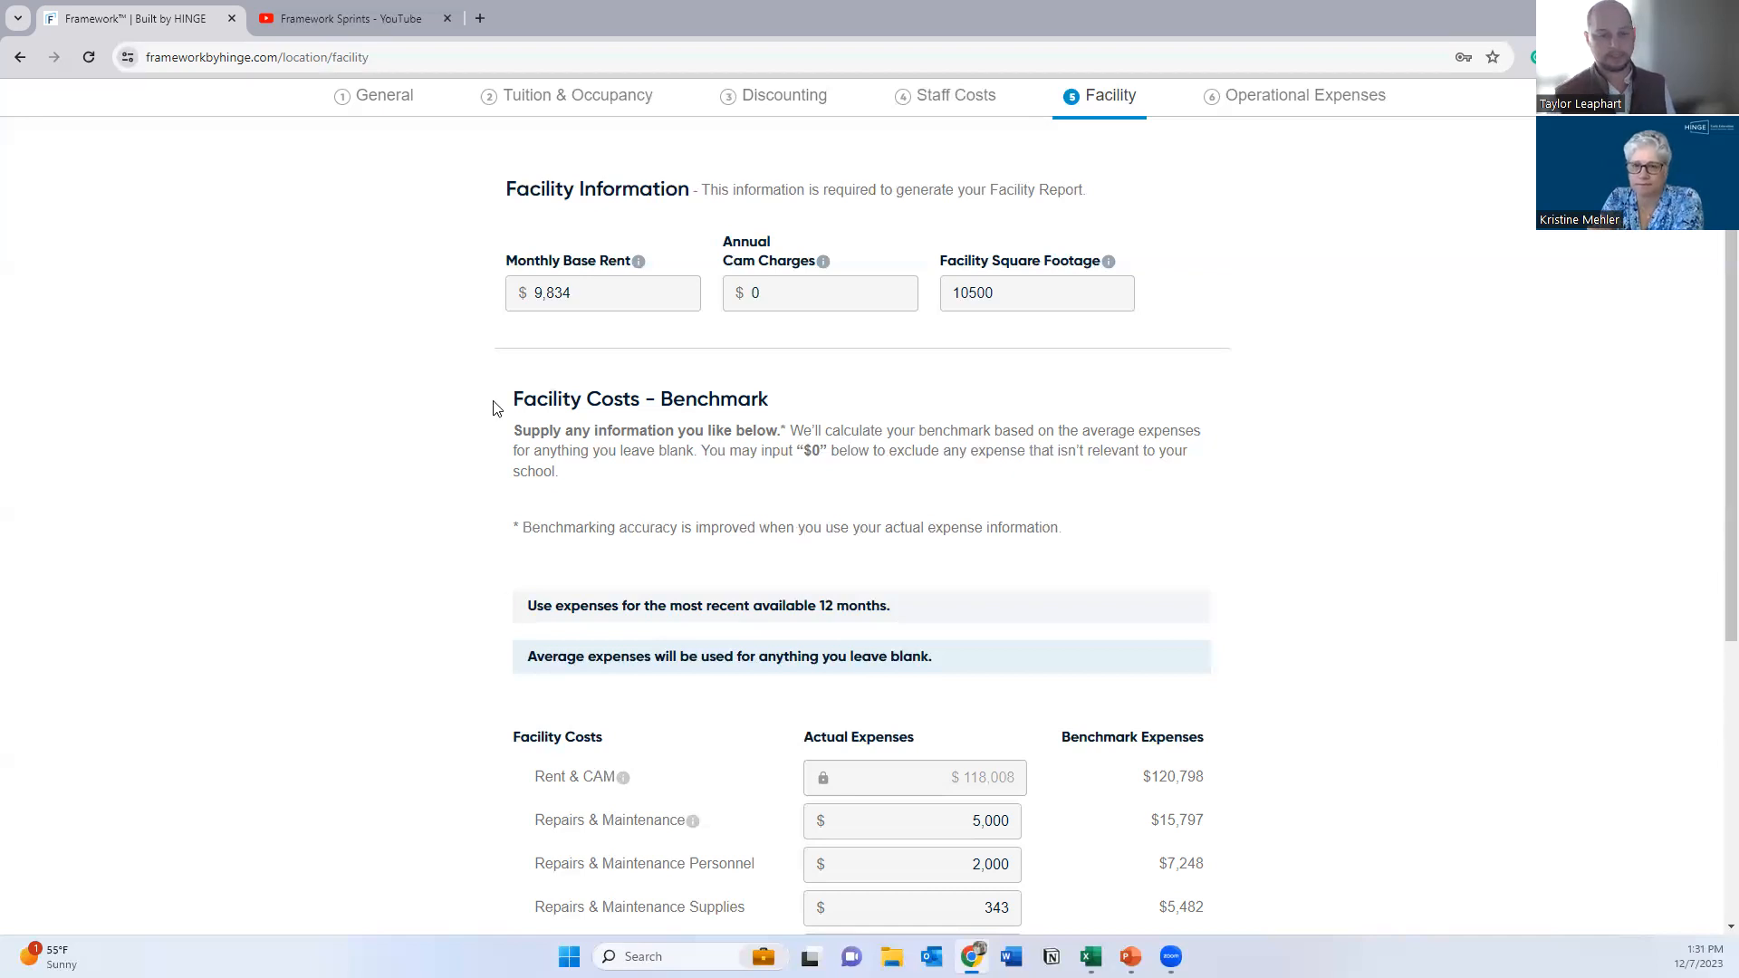
left_click(681, 303)
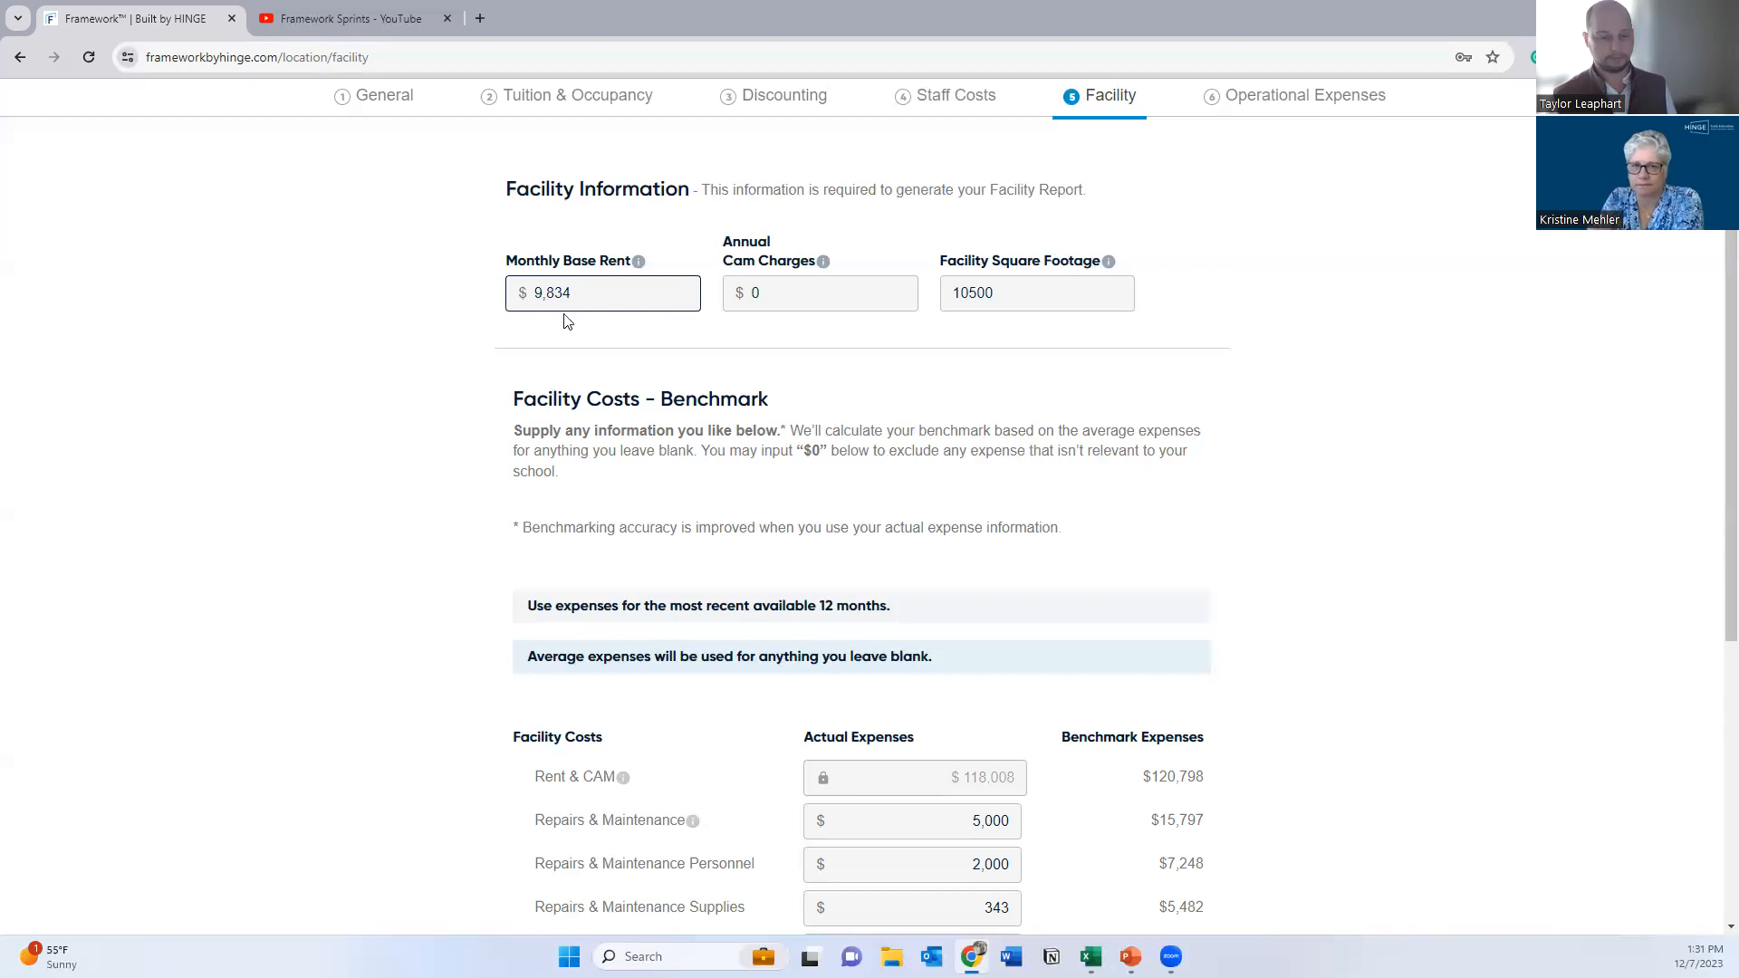
left_click(632, 432)
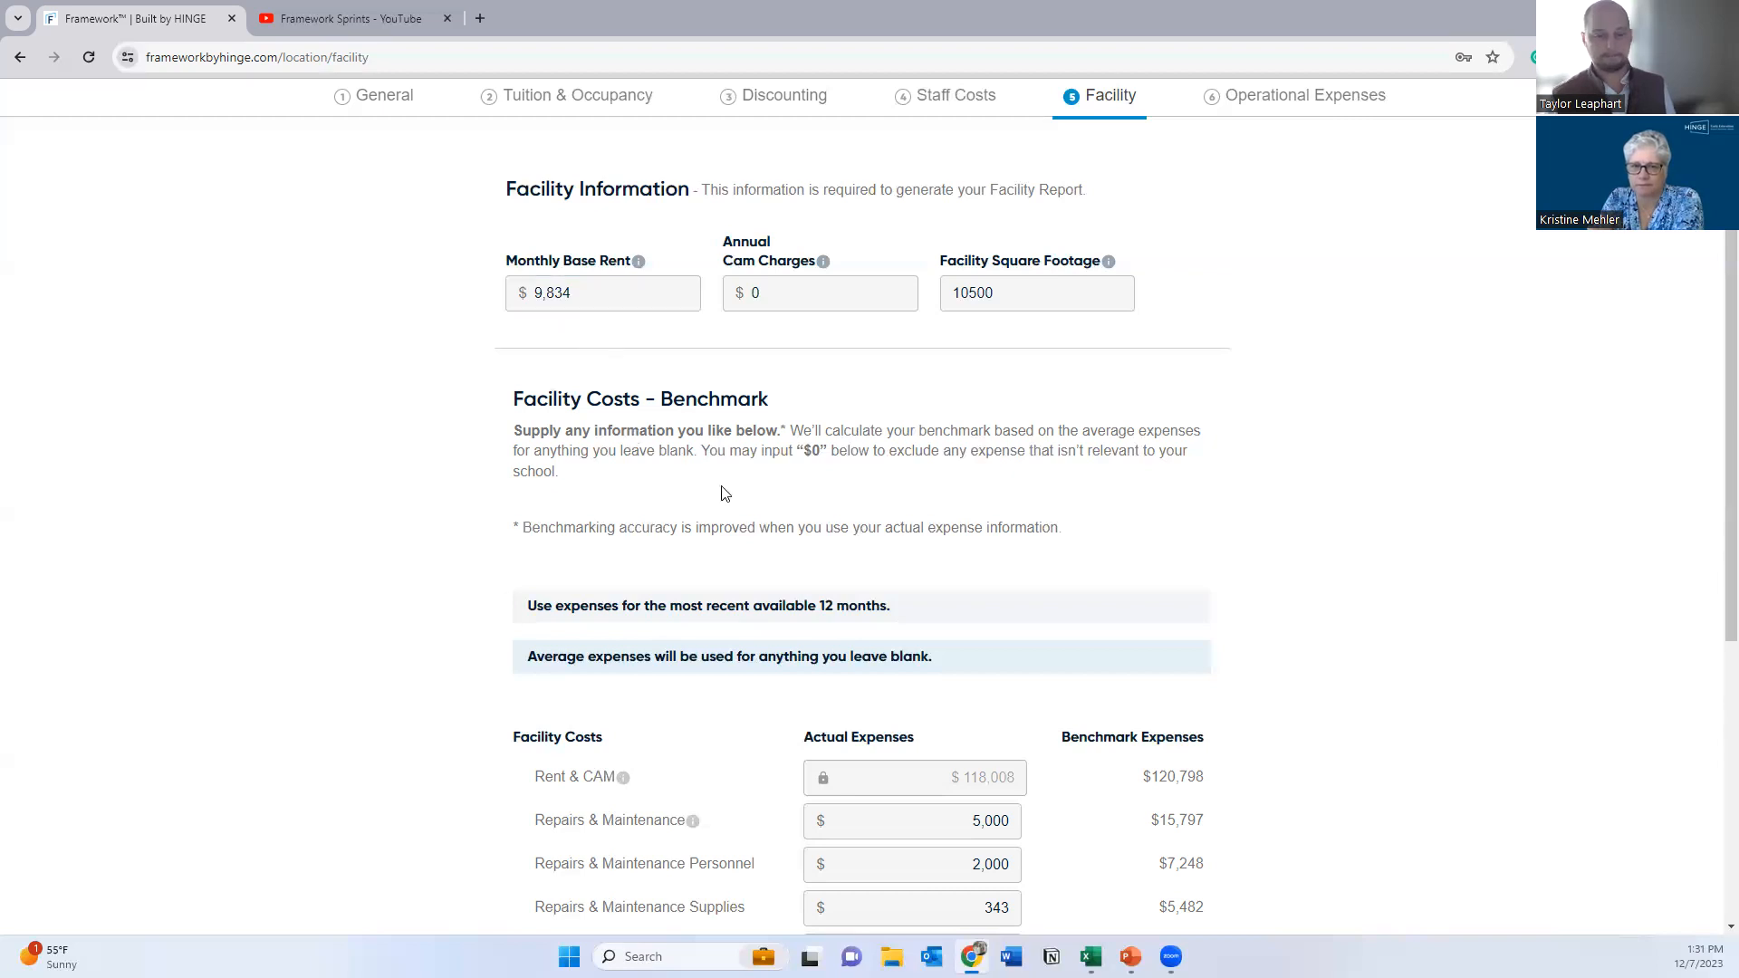
Step: Set the Misc Building Costs actual expense to 0, then save the Facility data and continue to the Operational Expenses section
scroll(725, 494, "down", 1)
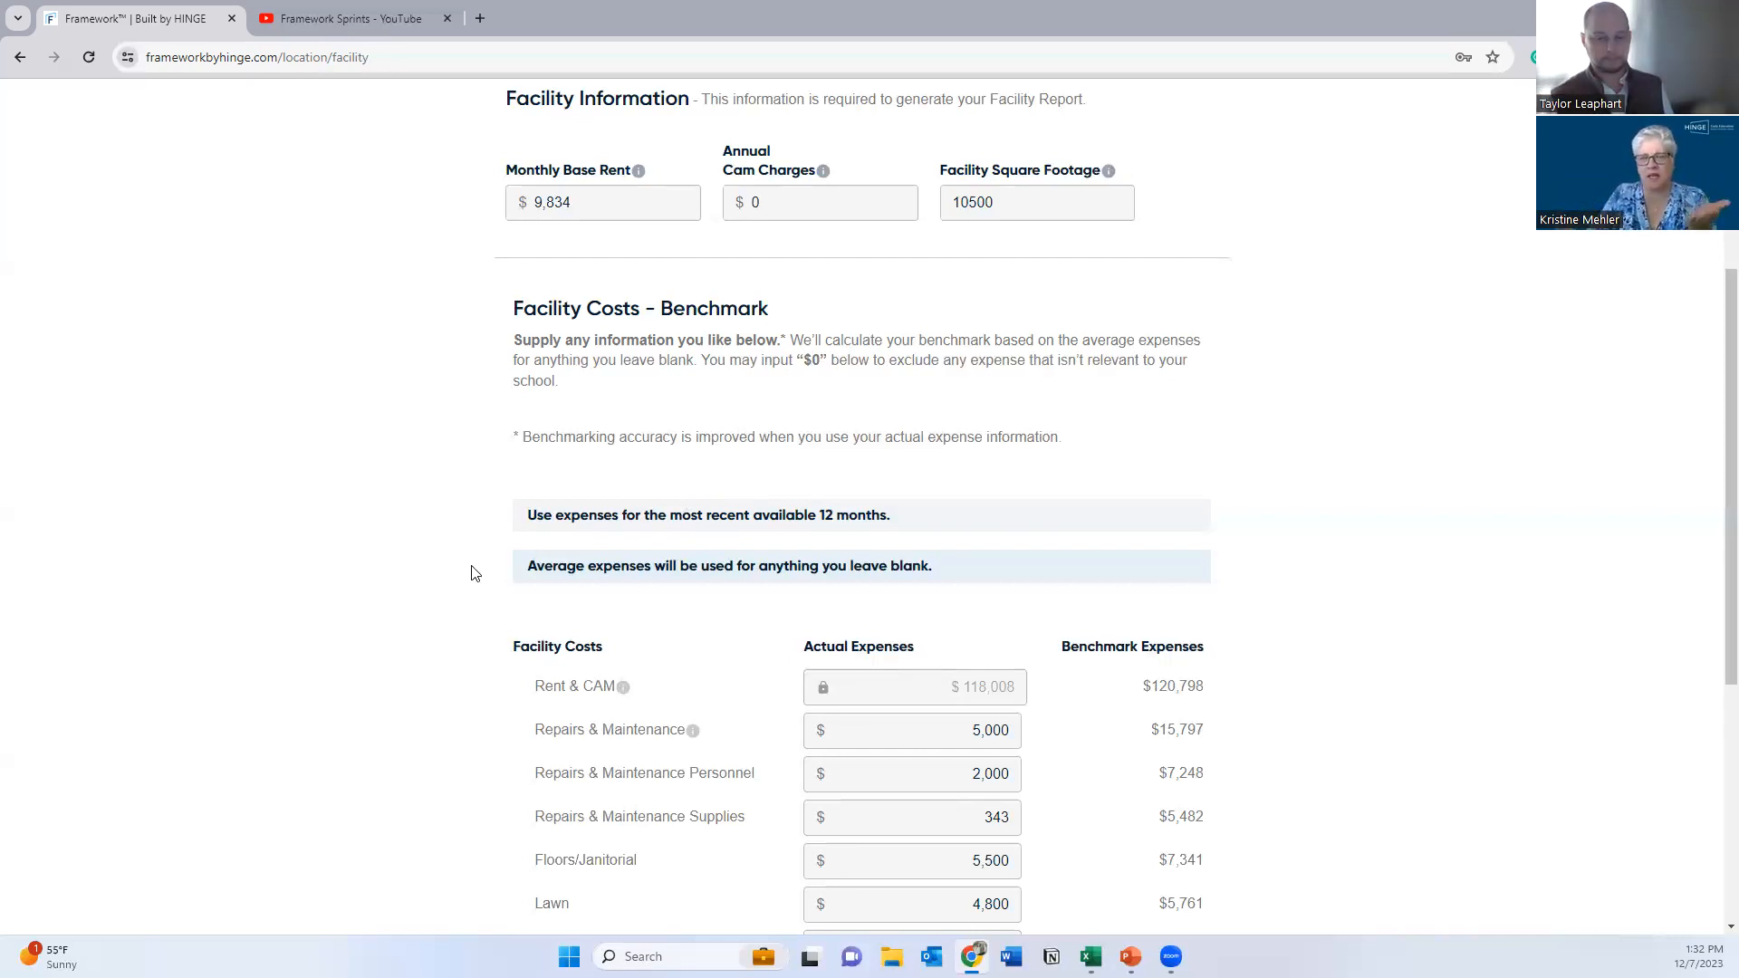
scroll(471, 572, "down", 2)
scroll(471, 572, "down", 2)
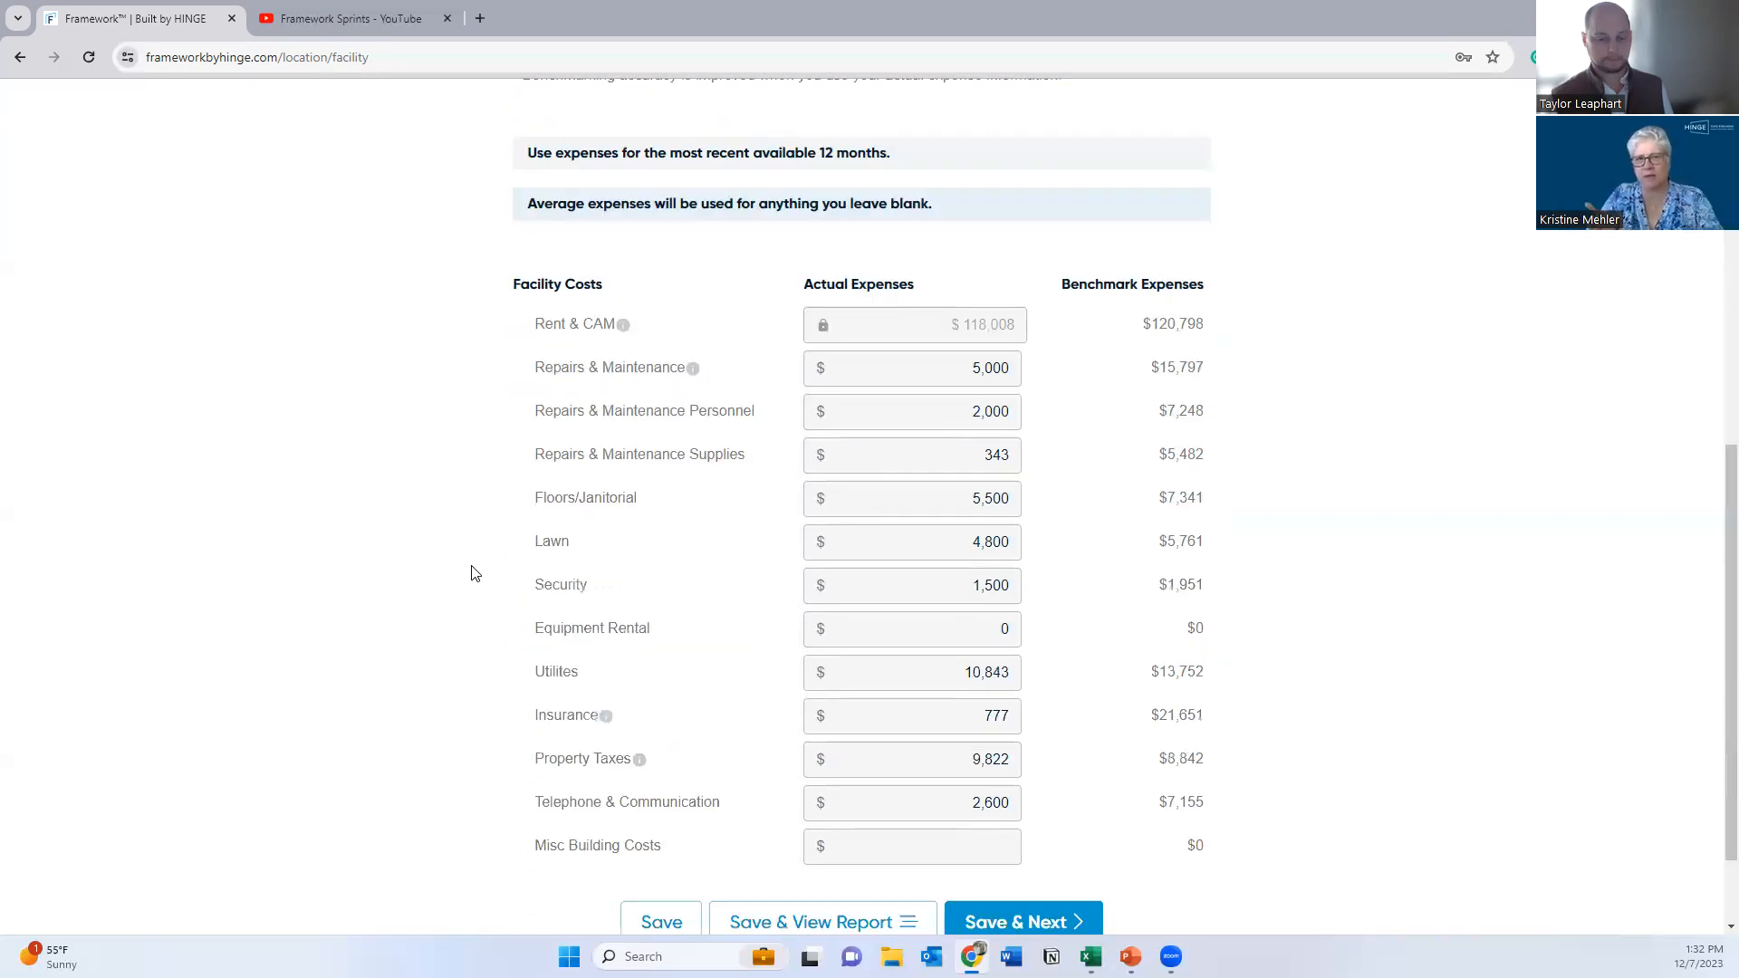
scroll(471, 568, "down", 1)
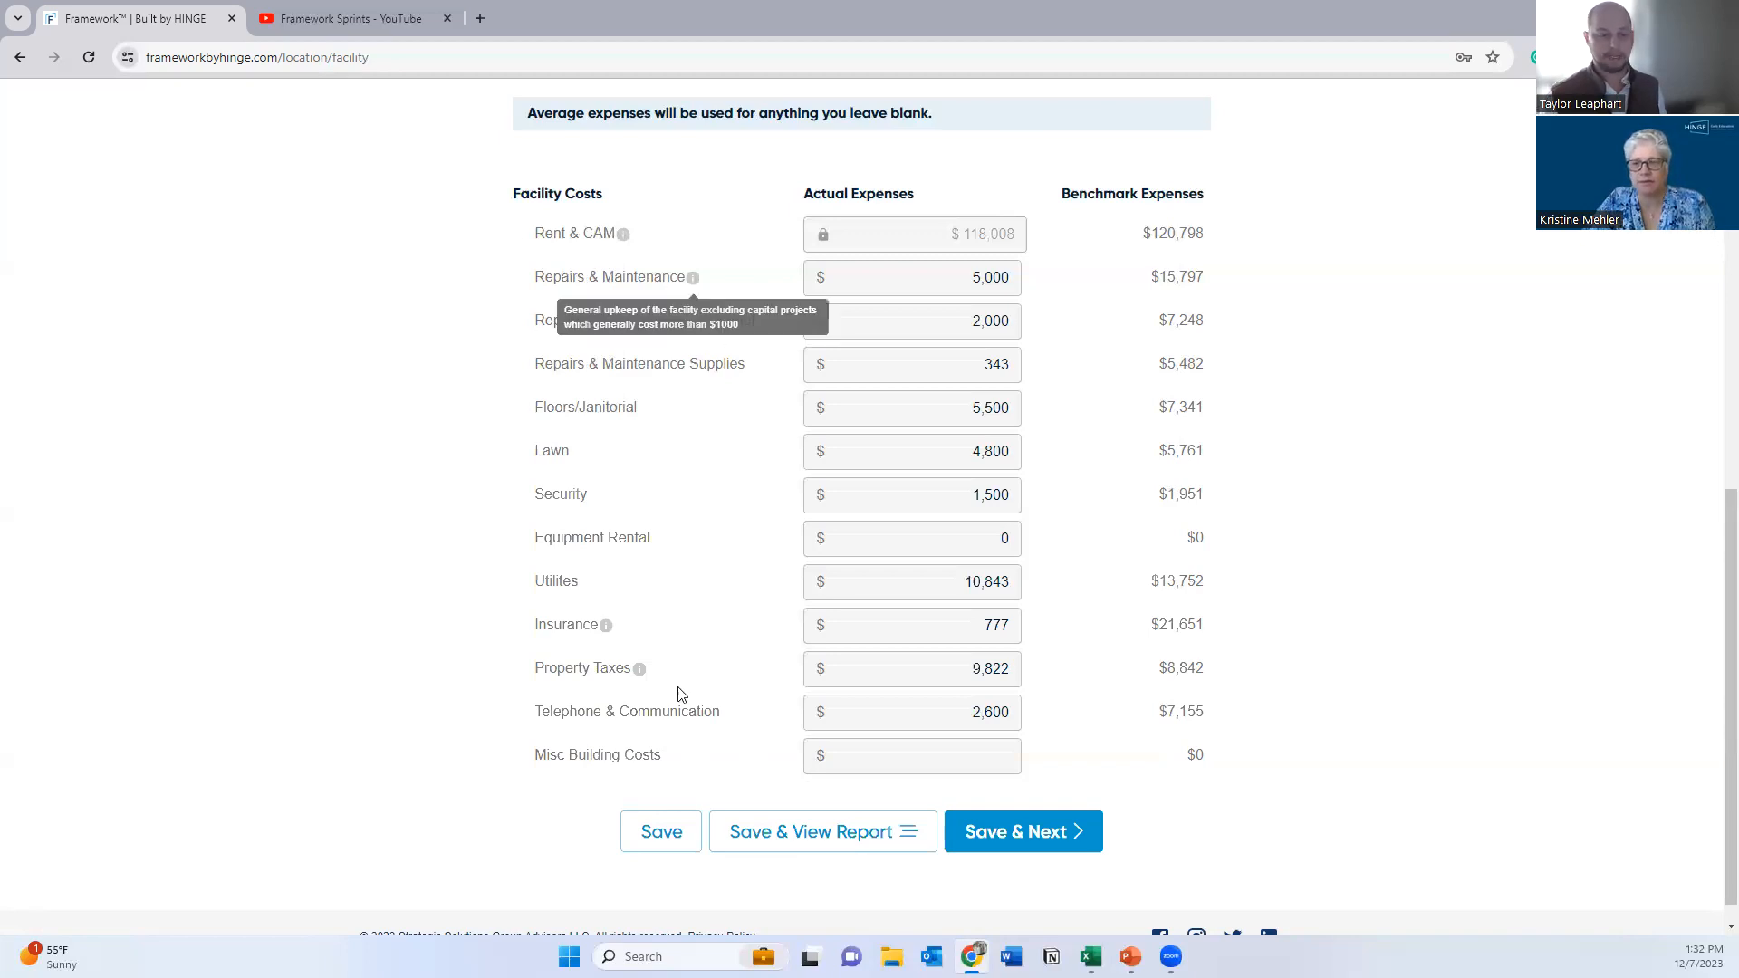
mouse_move(613, 636)
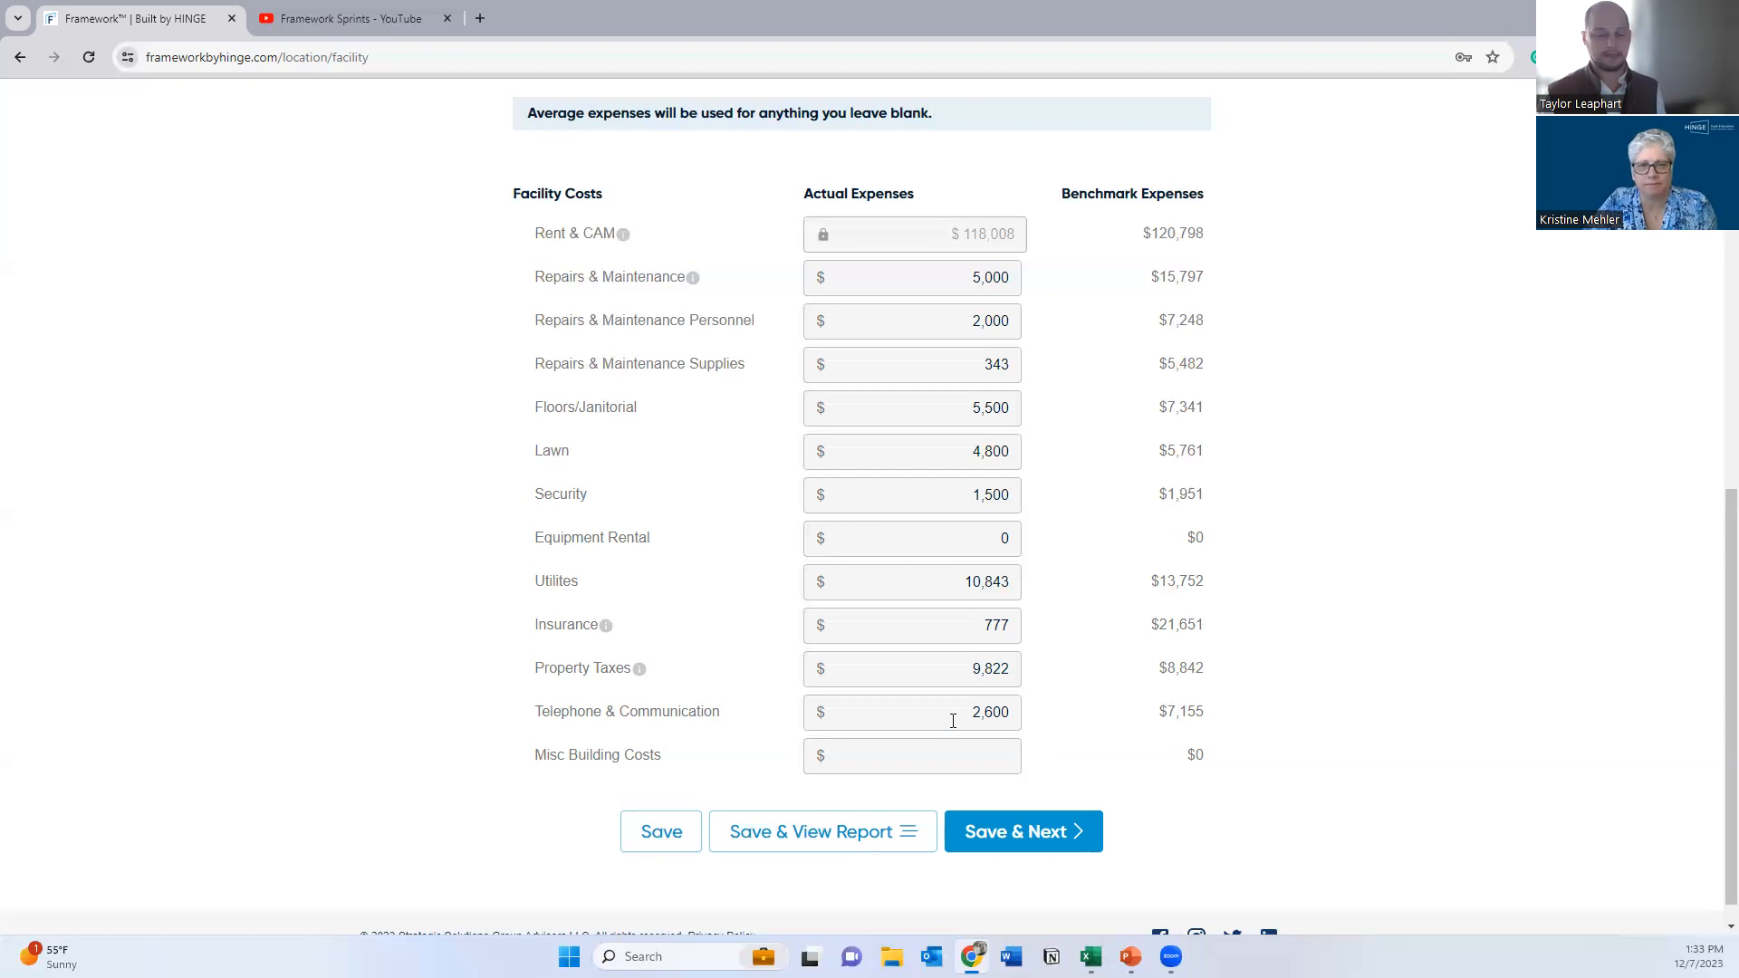
left_click(1019, 752)
type("0")
left_click(1096, 738)
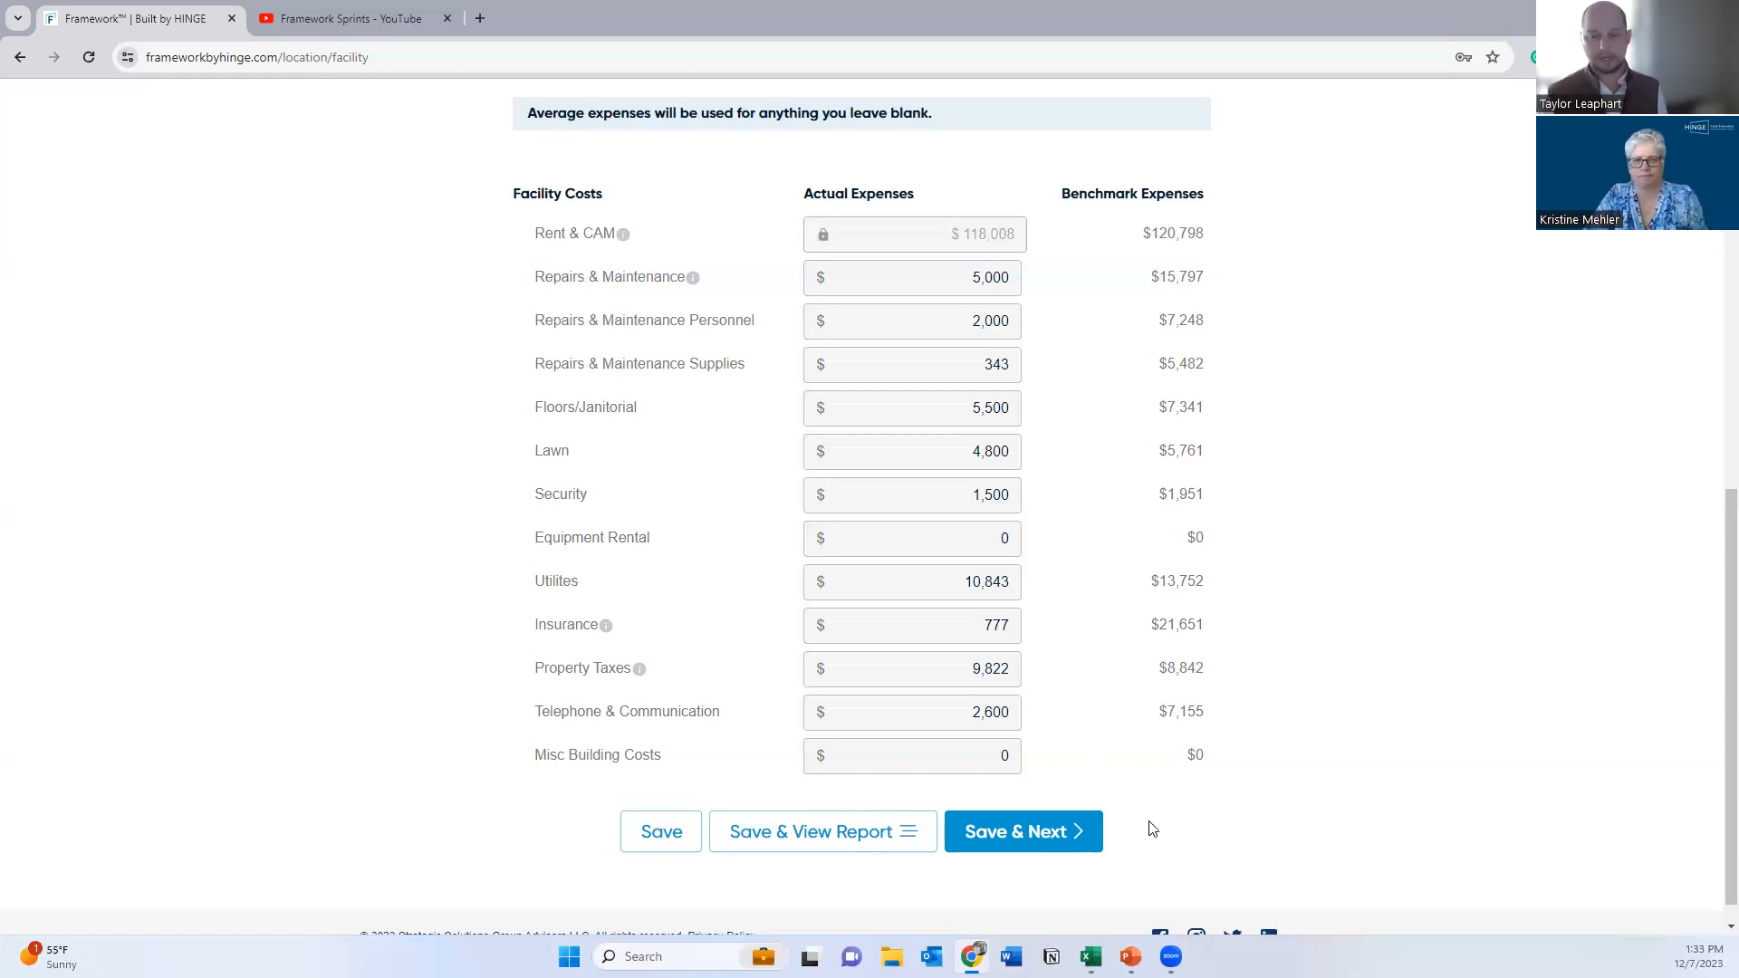
left_click(1063, 829)
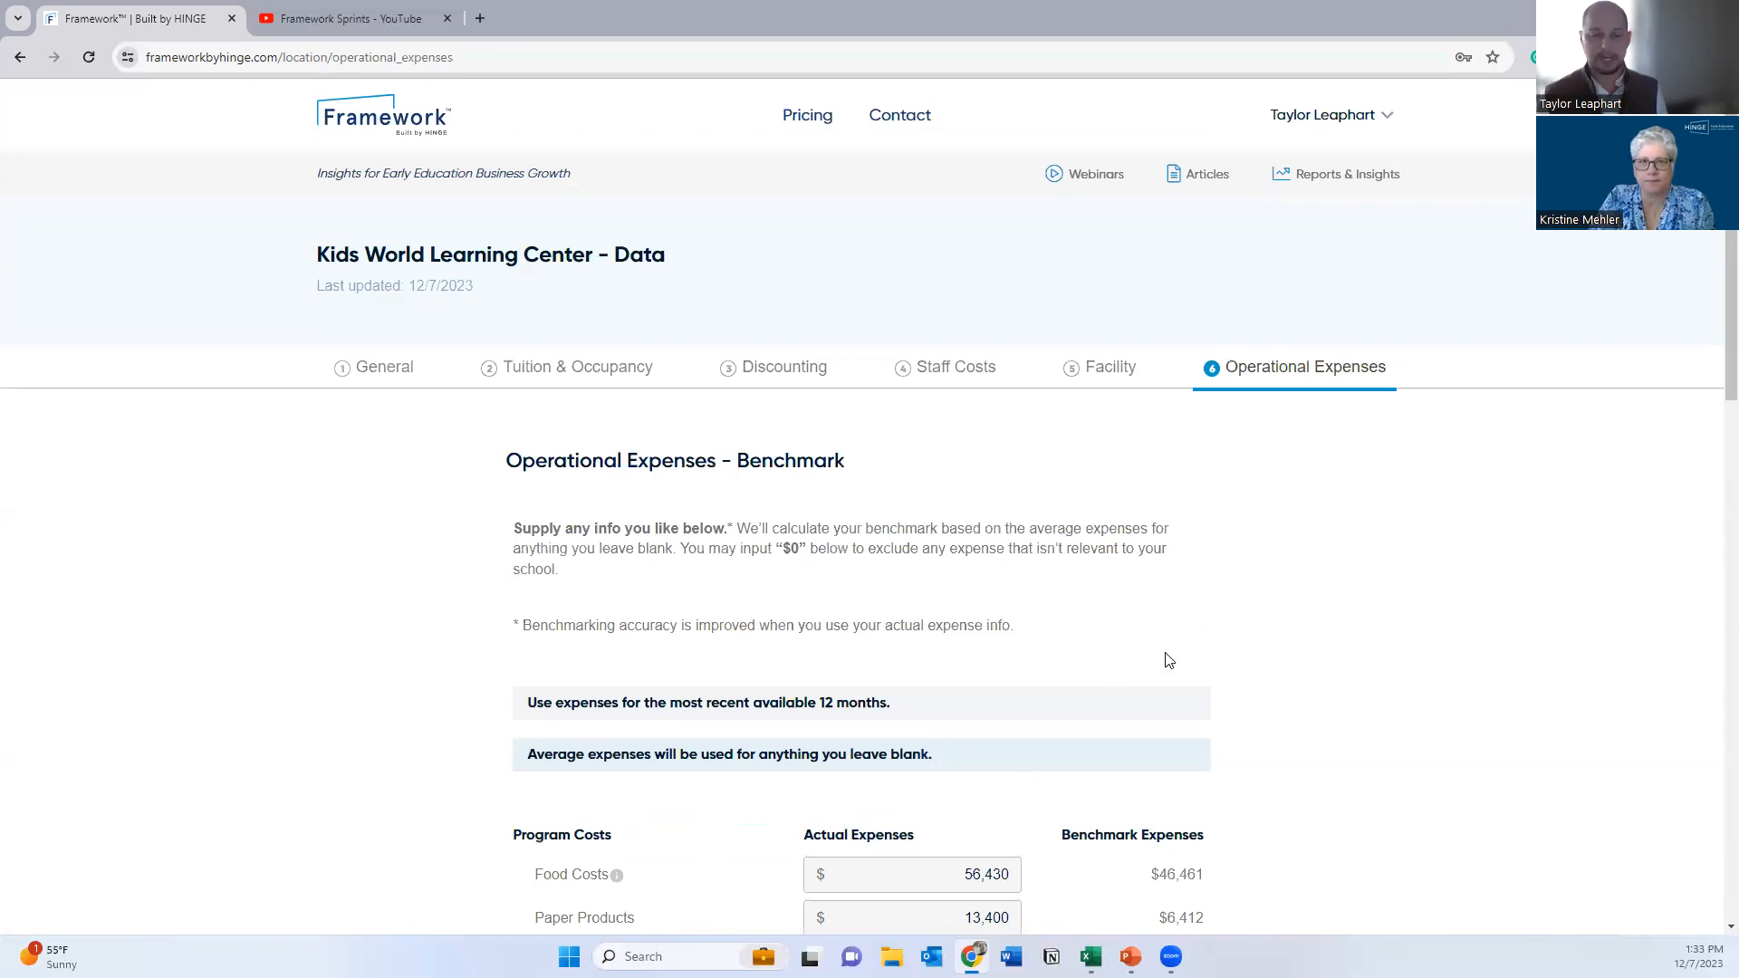
Step: Review the Program Costs actual expenses against their benchmark expenses in the Operational Expenses section
scroll(1166, 653, "down", 2)
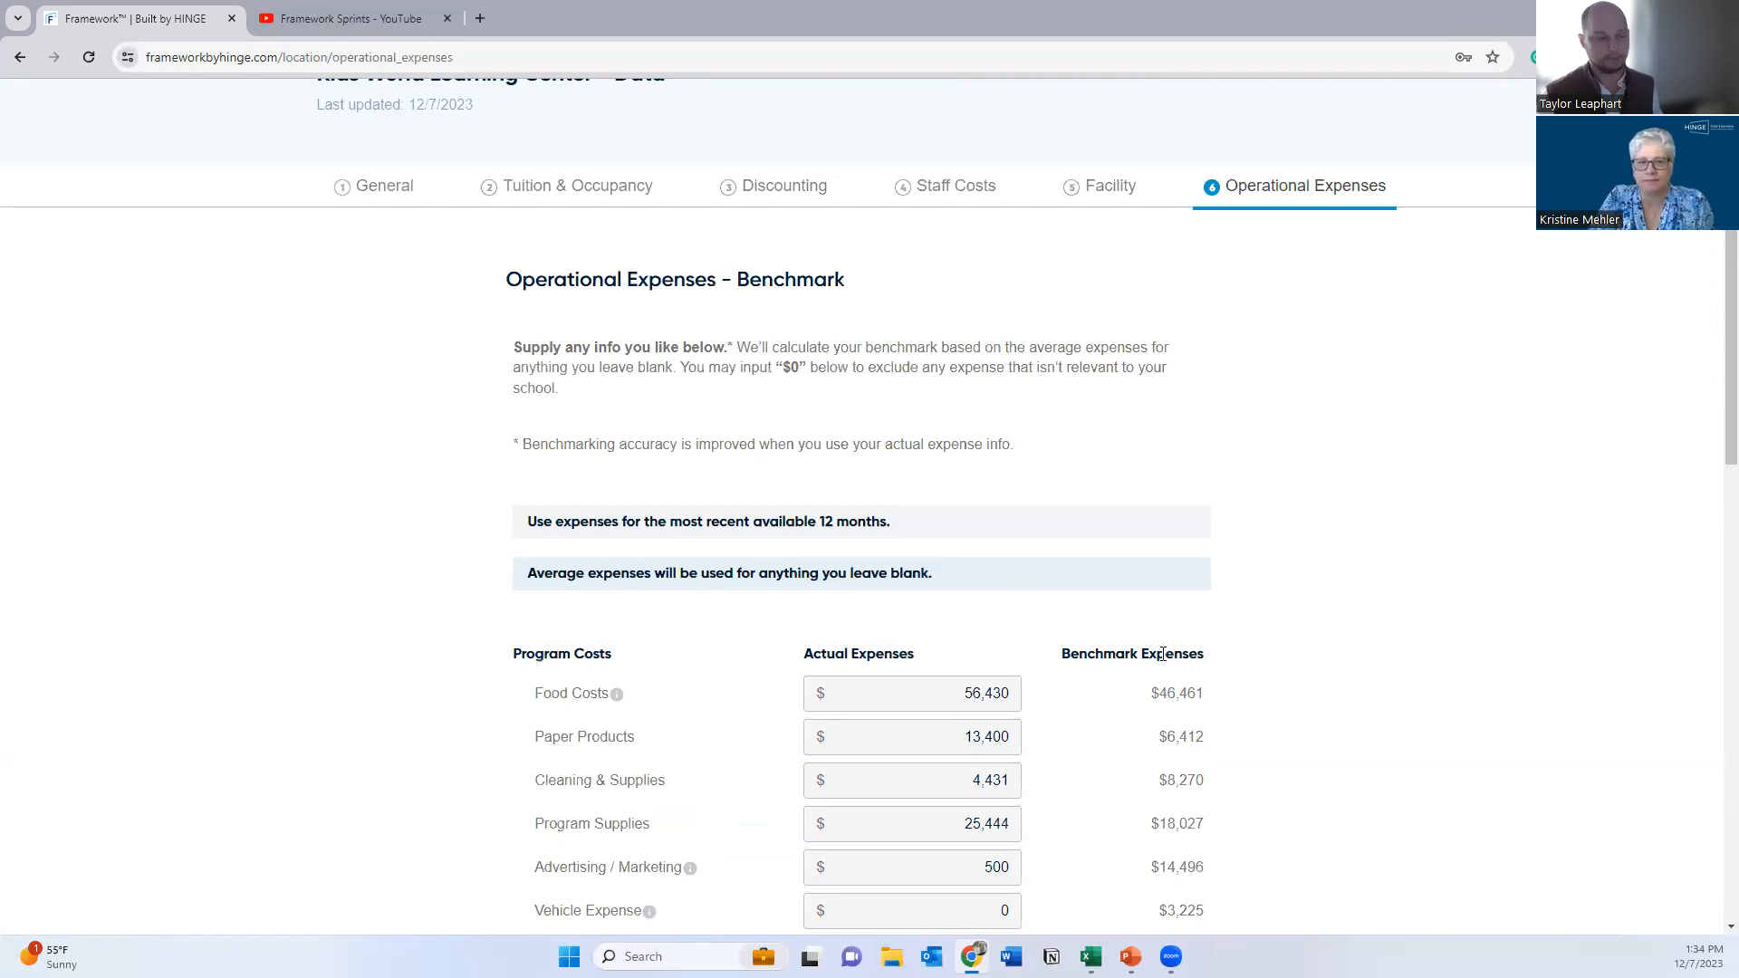
scroll(1162, 654, "down", 1)
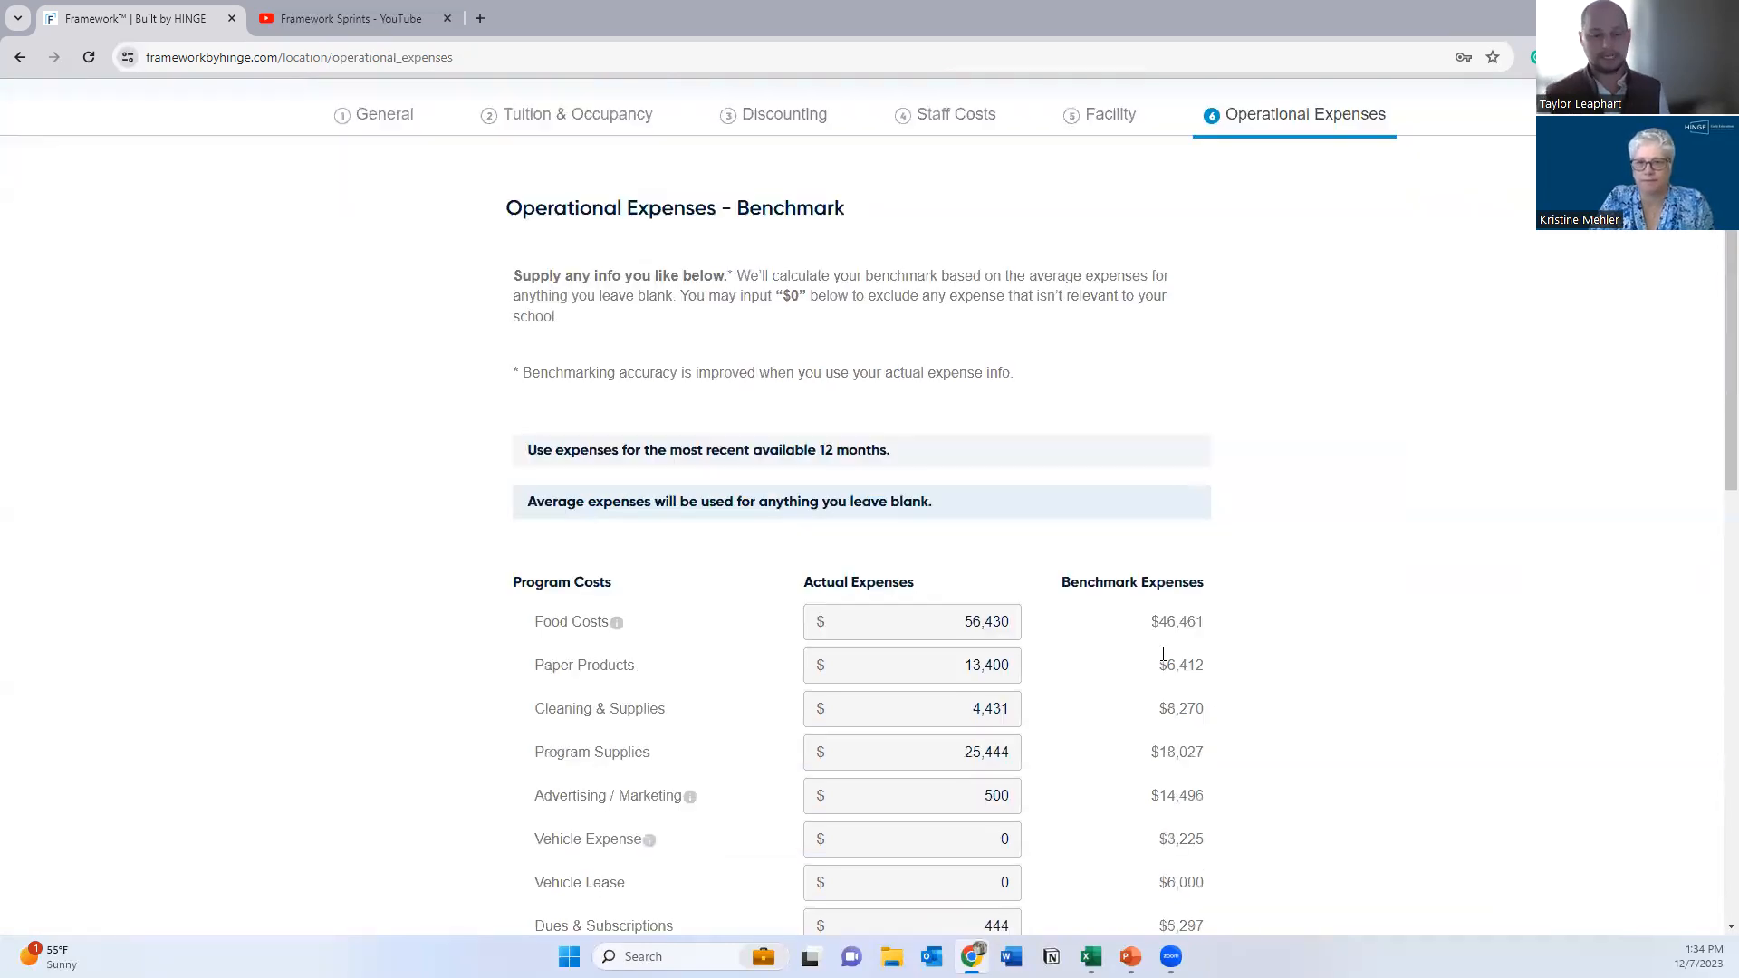
scroll(1163, 651, "down", 2)
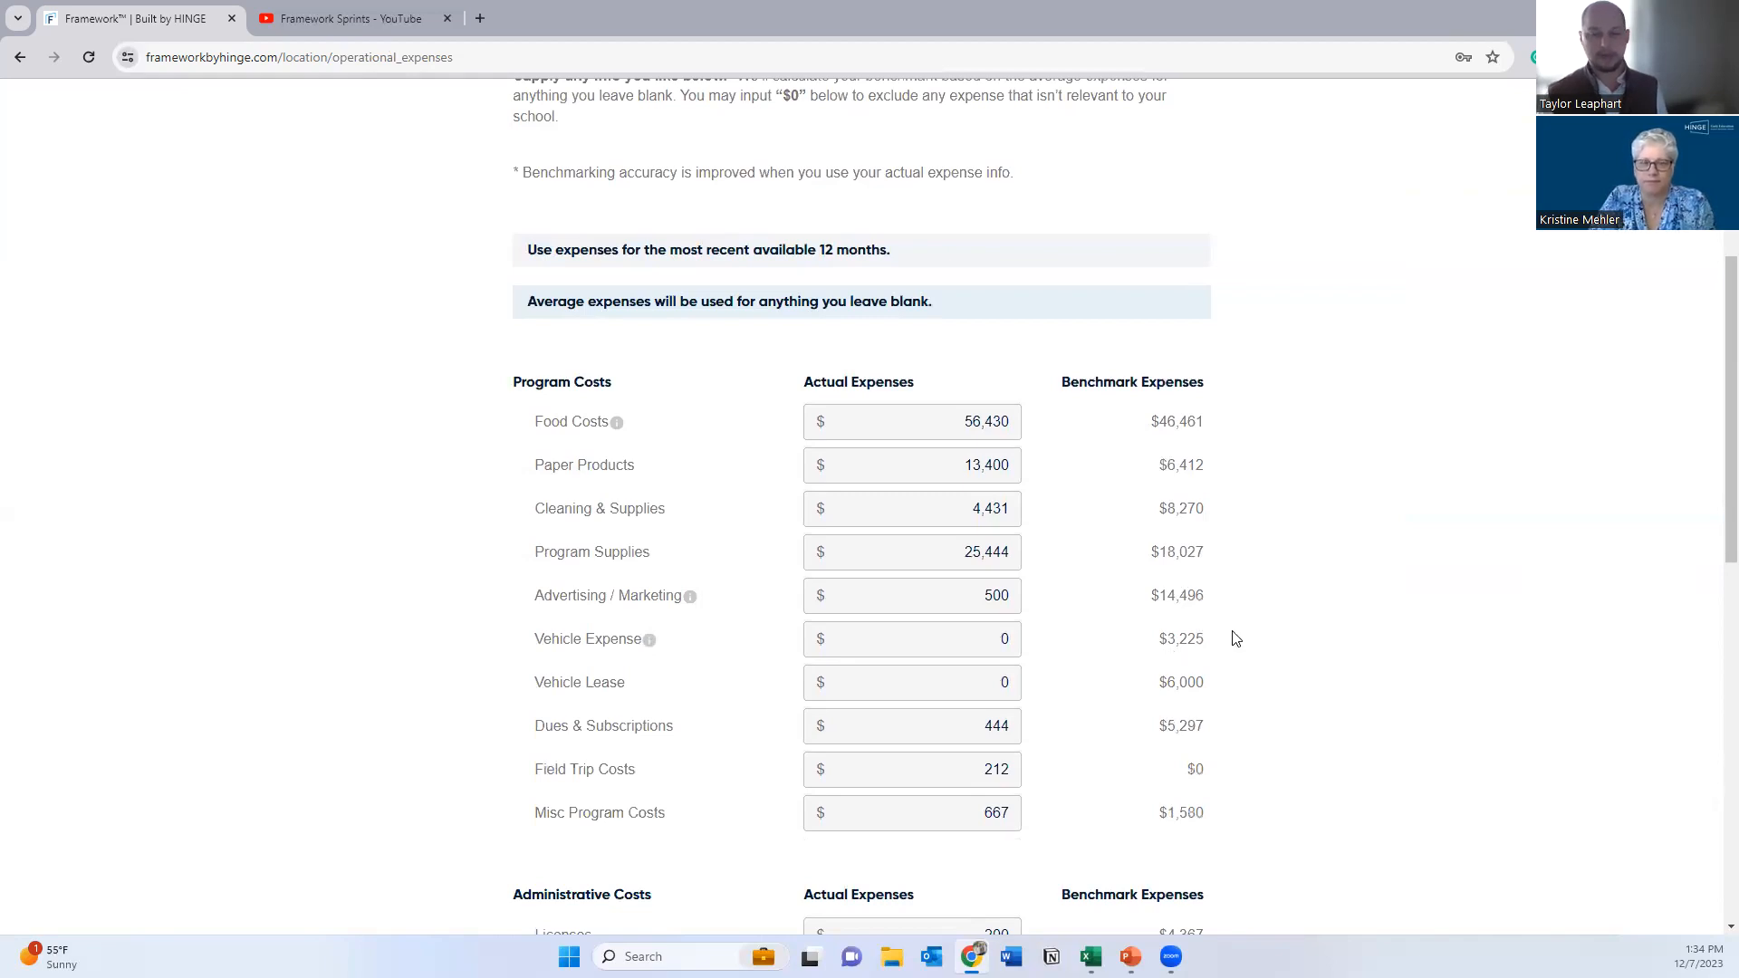
scroll(1235, 638, "down", 2)
scroll(1235, 638, "down", 1)
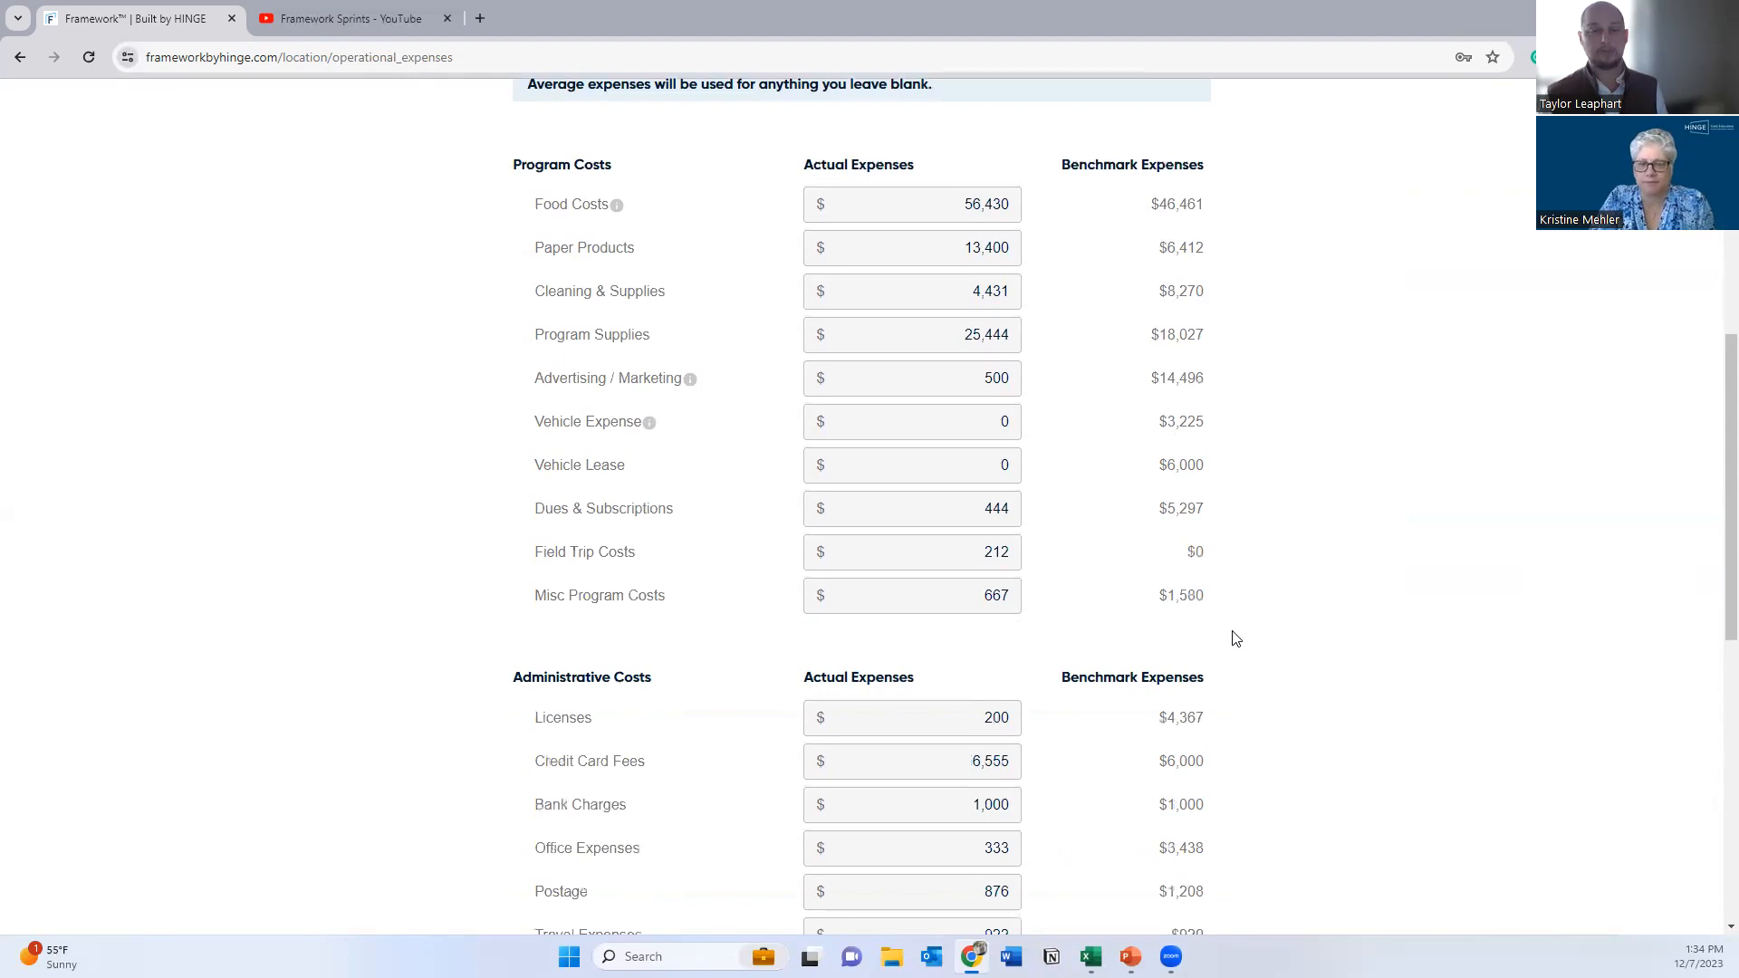
scroll(1237, 639, "down", 1)
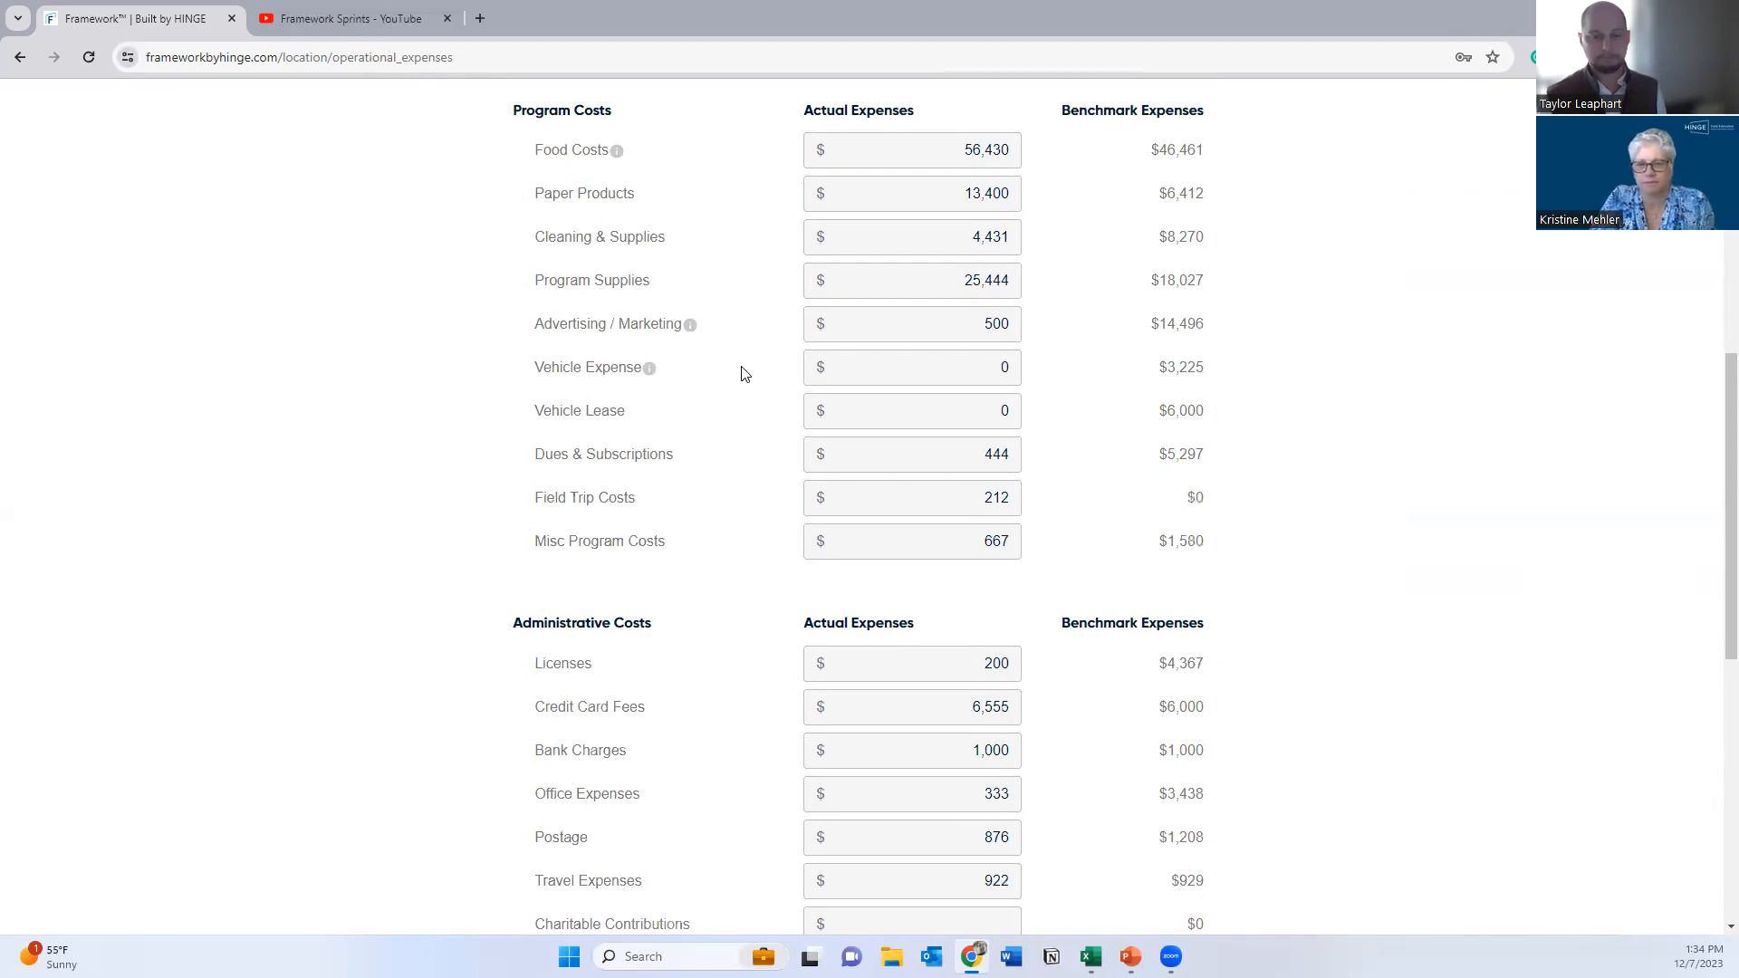
Step: Set the actual expenses for Charitable Contributions, Payment Processing & Bank Fees, Internet & Technology and Misc Administrative Costs to 0
scroll(743, 373, "down", 3)
left_click(977, 654)
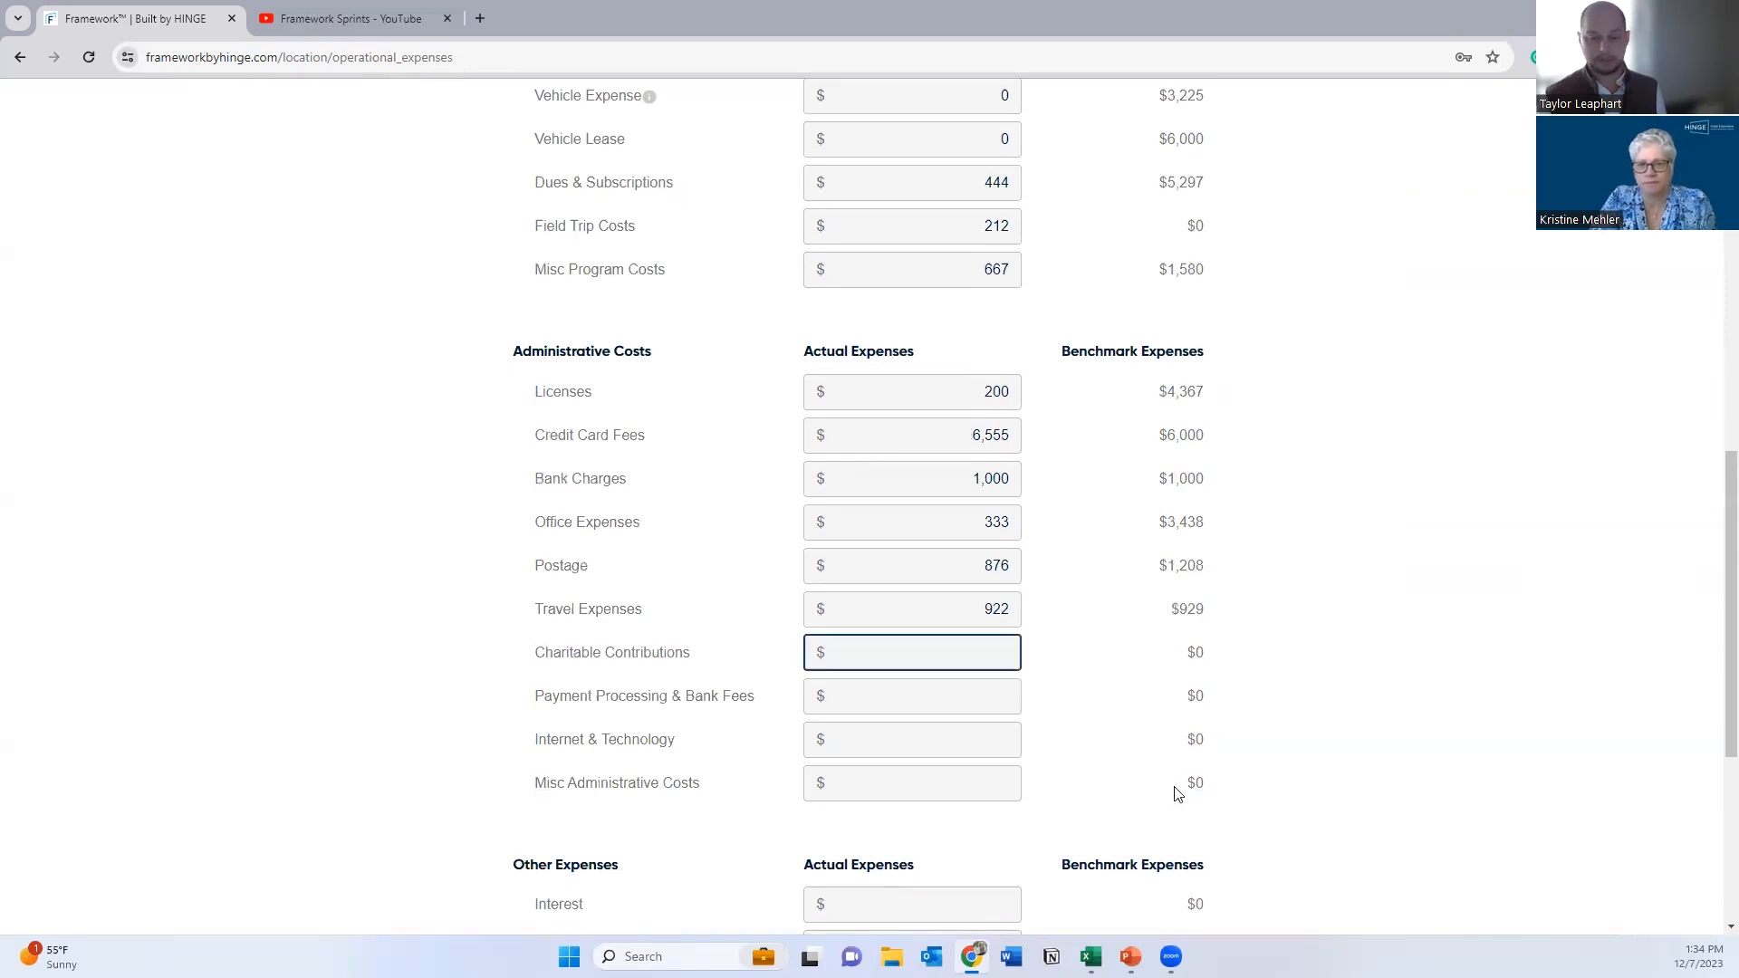
type("0")
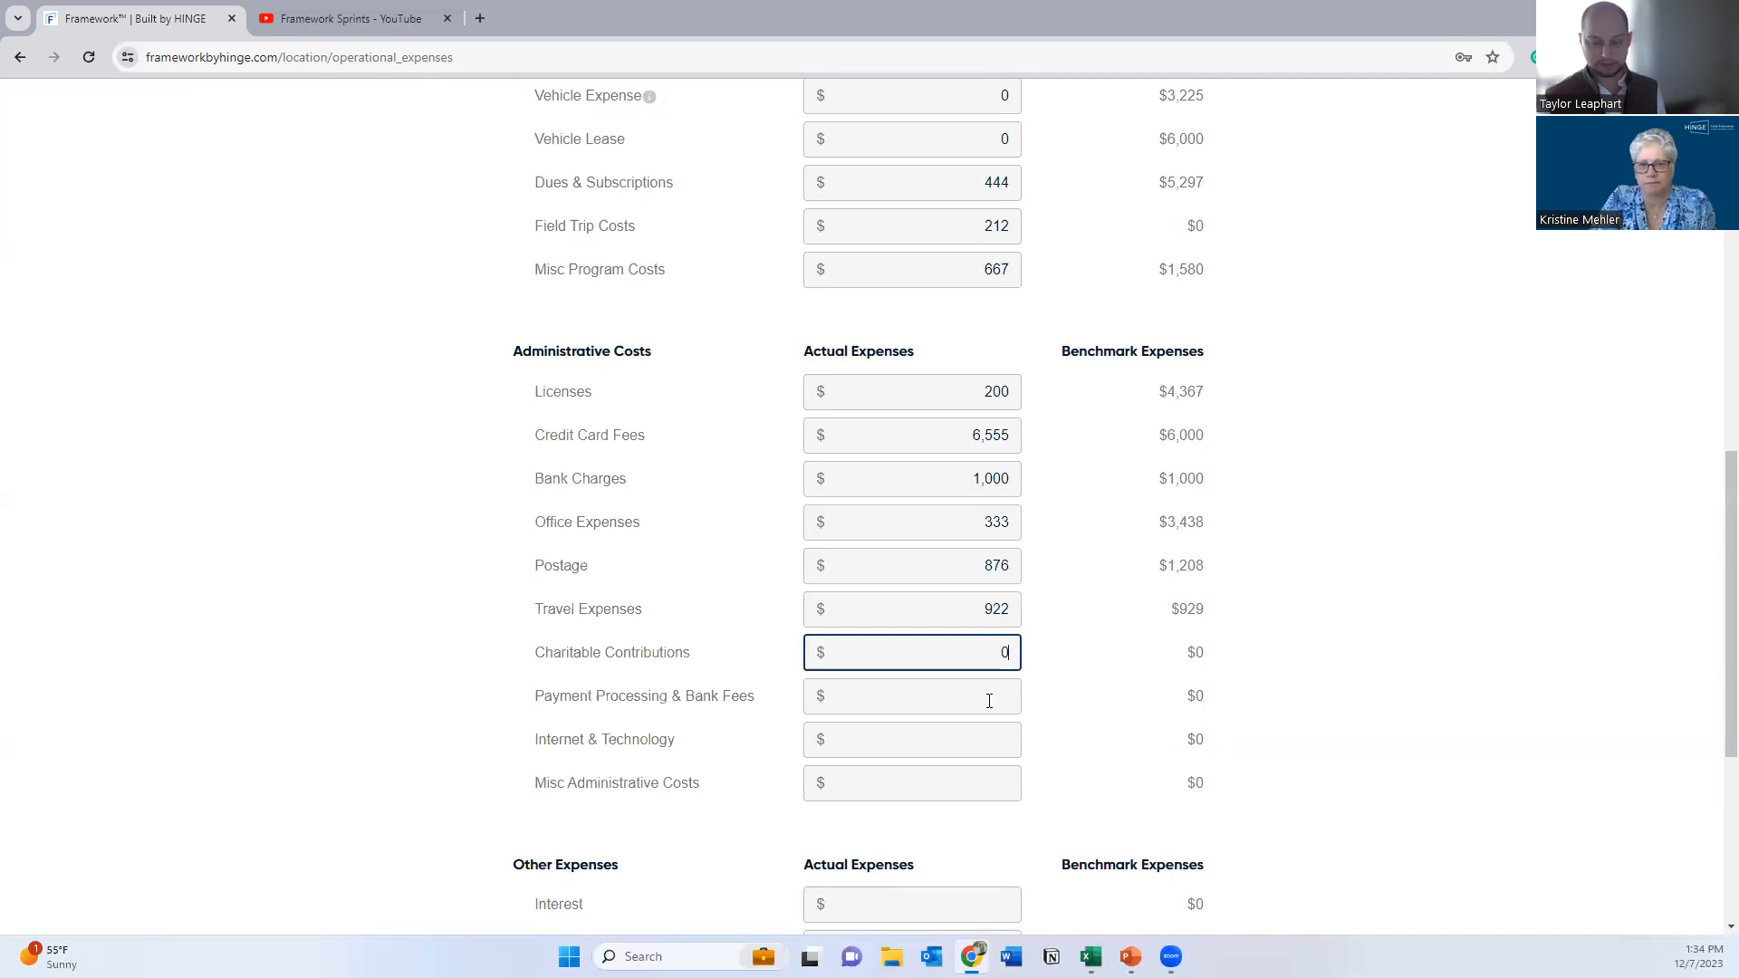
left_click(989, 701)
type("0")
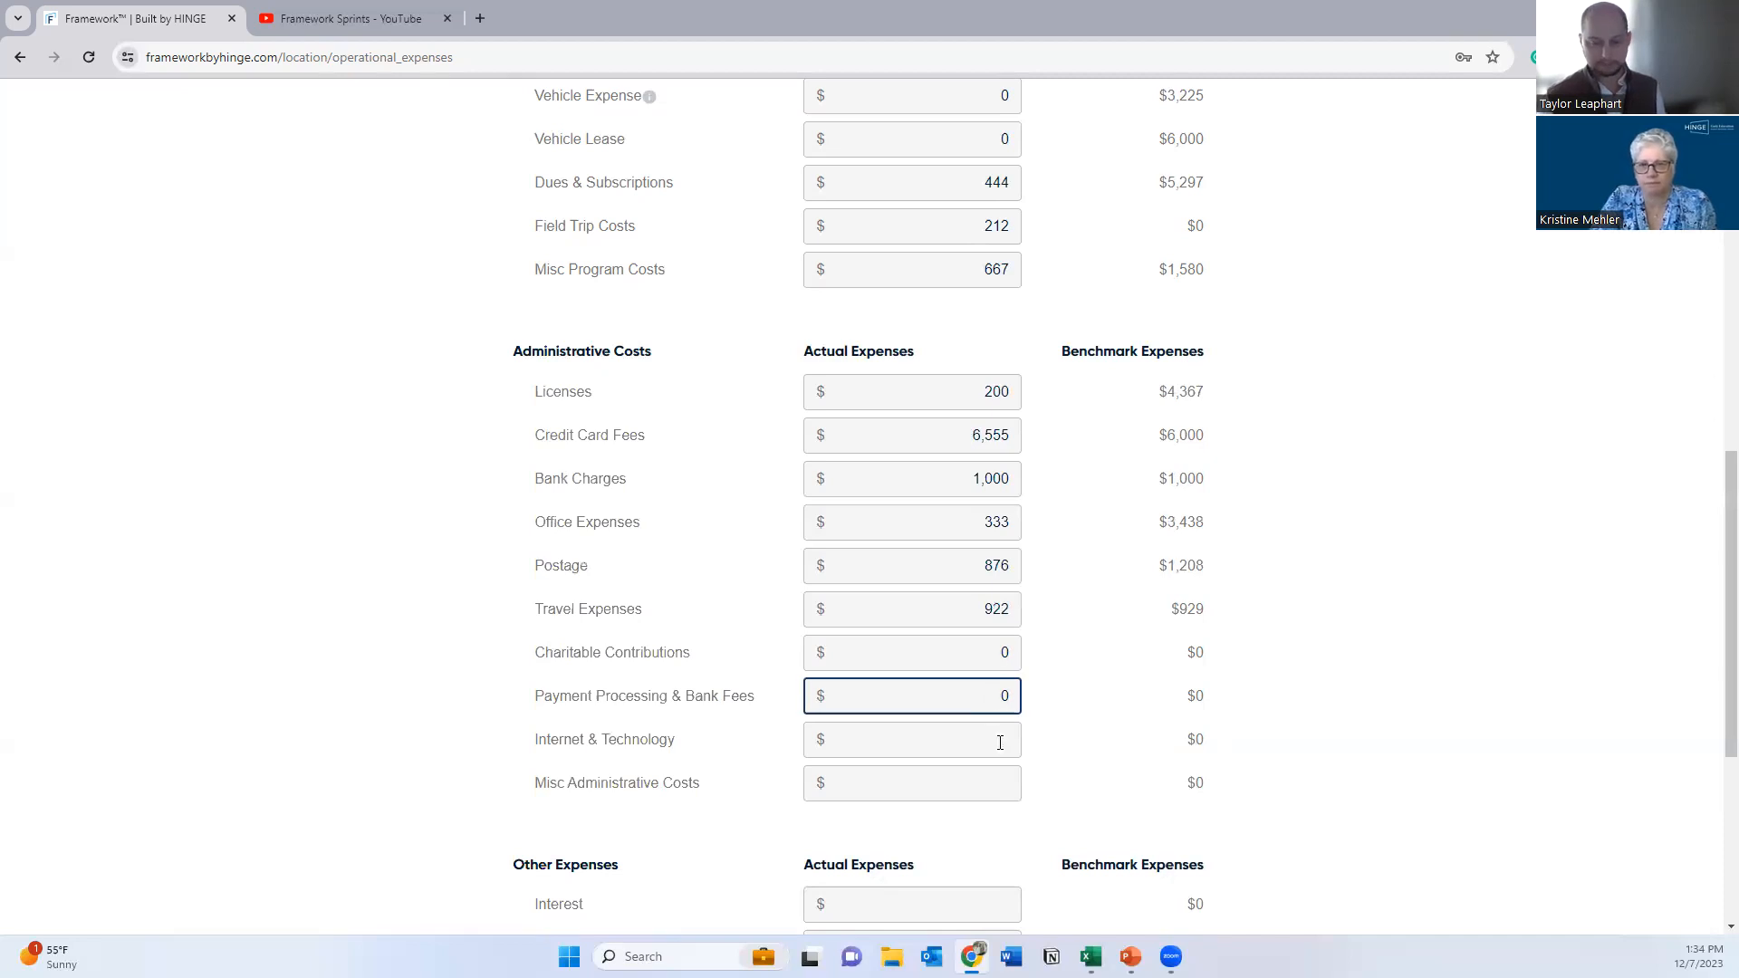
left_click(1000, 742)
type("0")
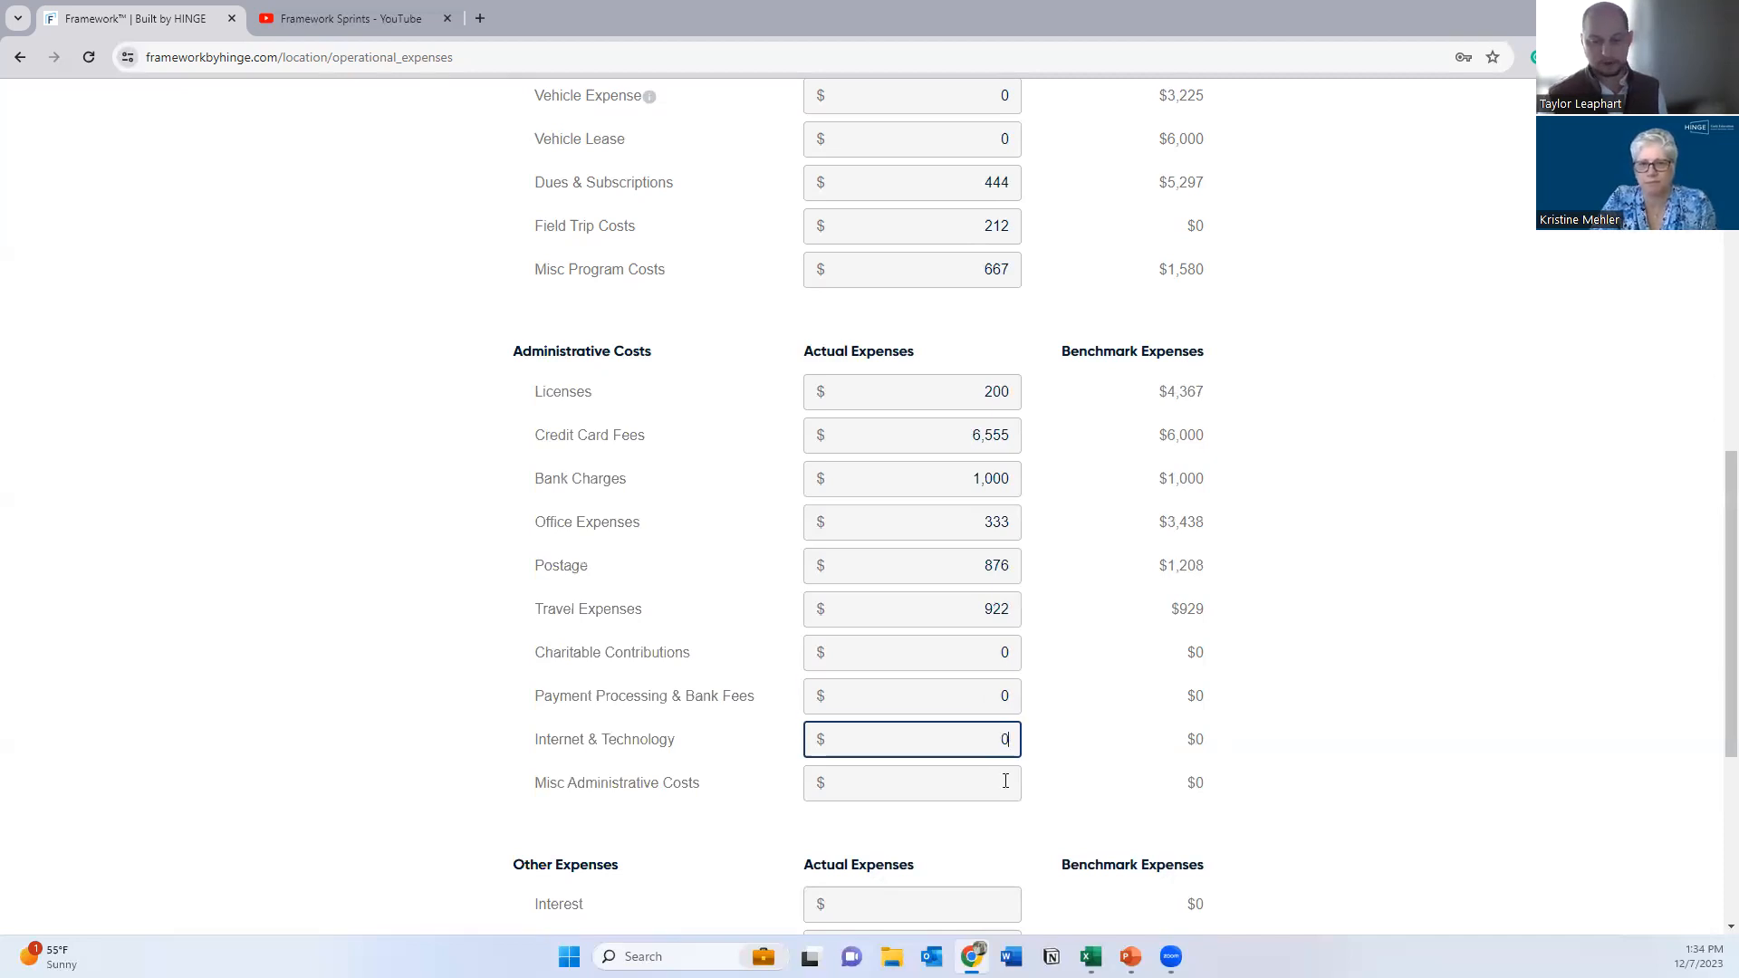
left_click(1006, 781)
type("0")
left_click(1212, 786)
Step: Review the Program and Administrative Costs entries, continuing through the Other Expenses and Other Revenue groups
scroll(1286, 733, "up", 1)
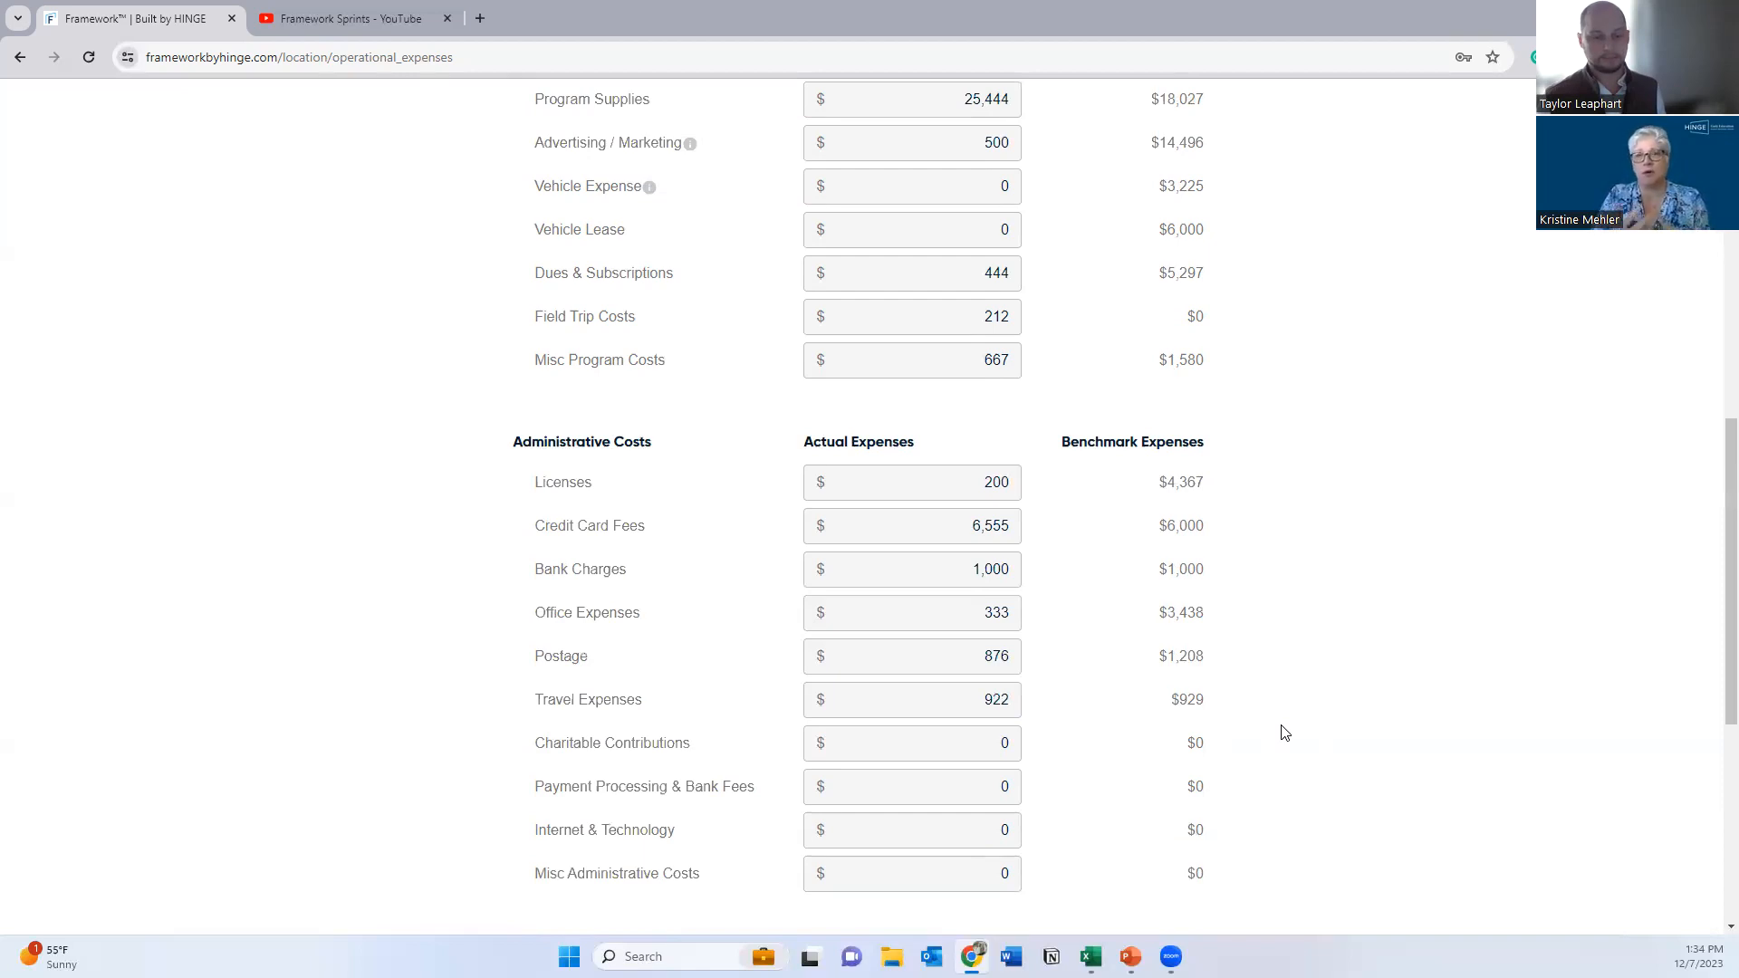
scroll(1285, 733, "up", 1)
scroll(1285, 733, "up", 1)
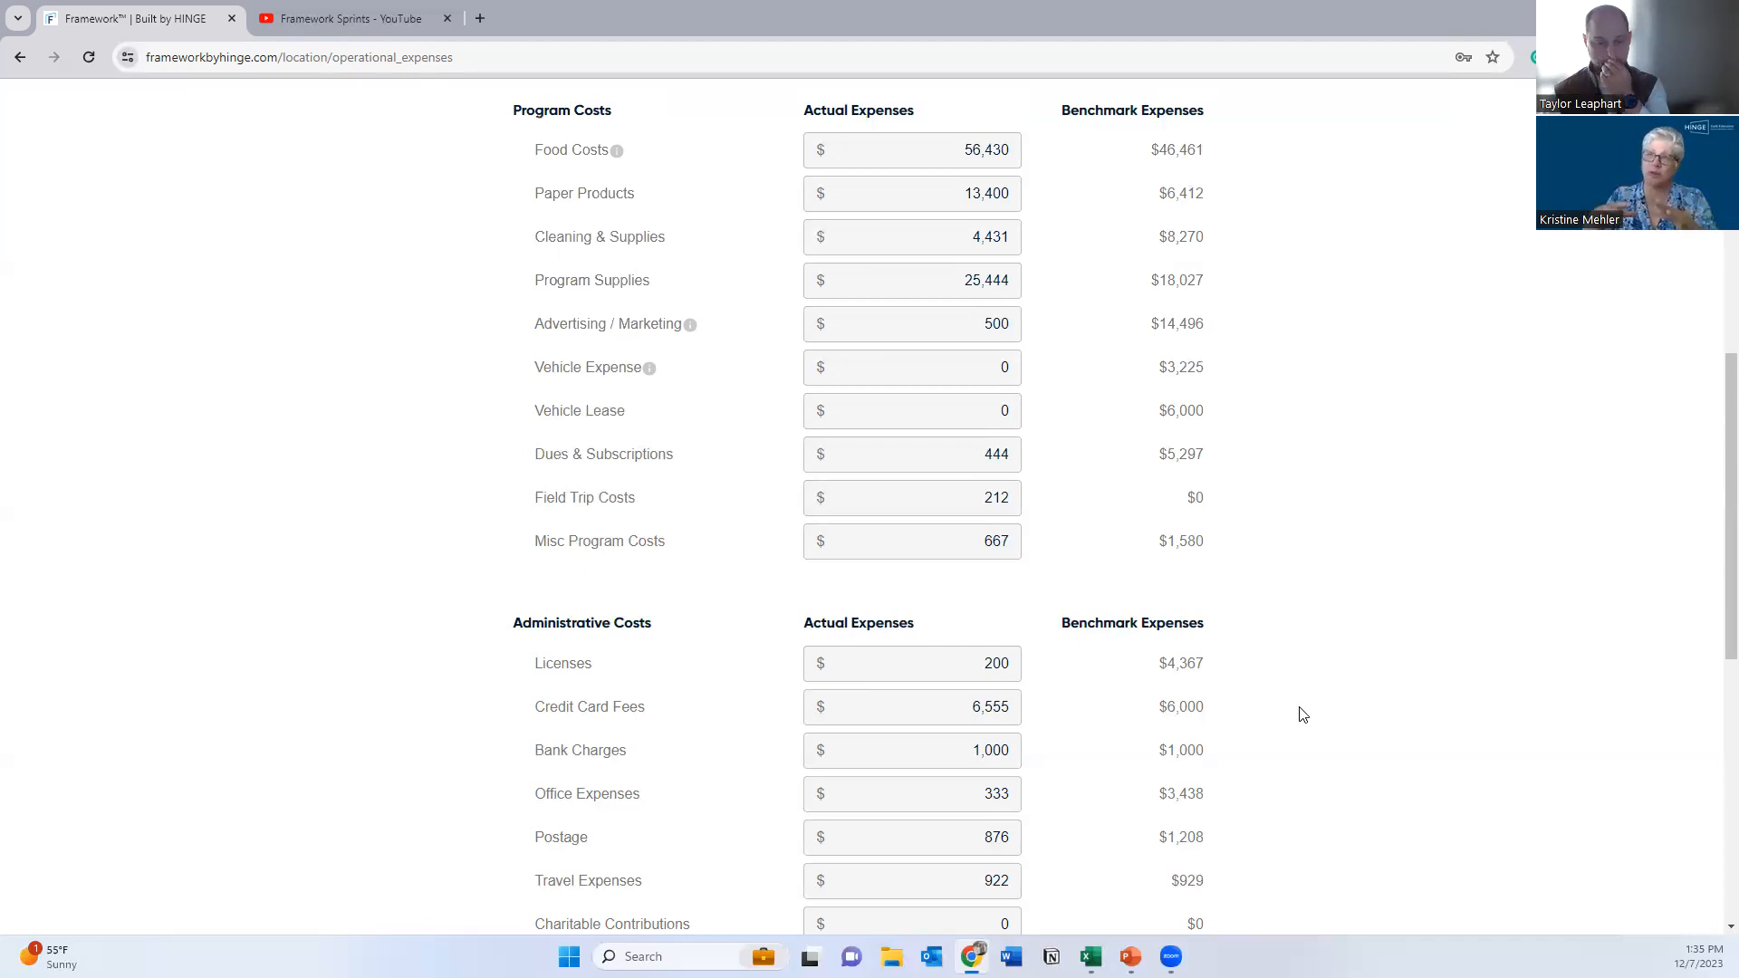
scroll(1301, 716, "down", 1)
scroll(1268, 747, "down", 1)
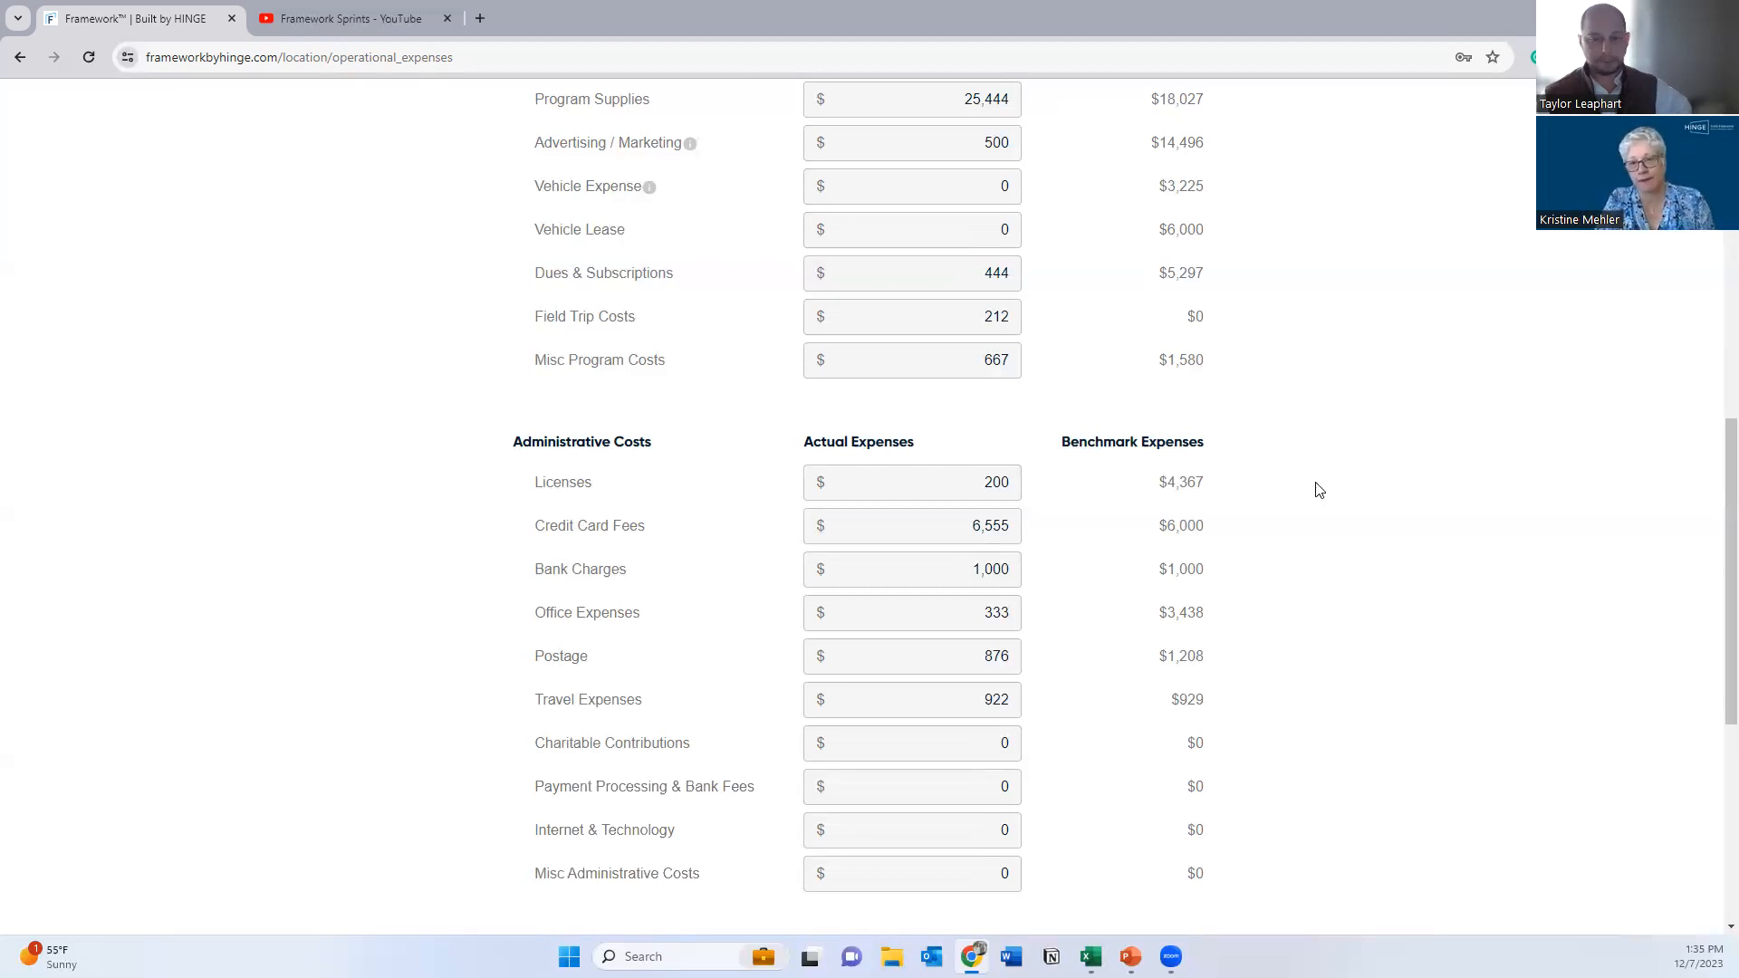
scroll(1319, 490, "down", 3)
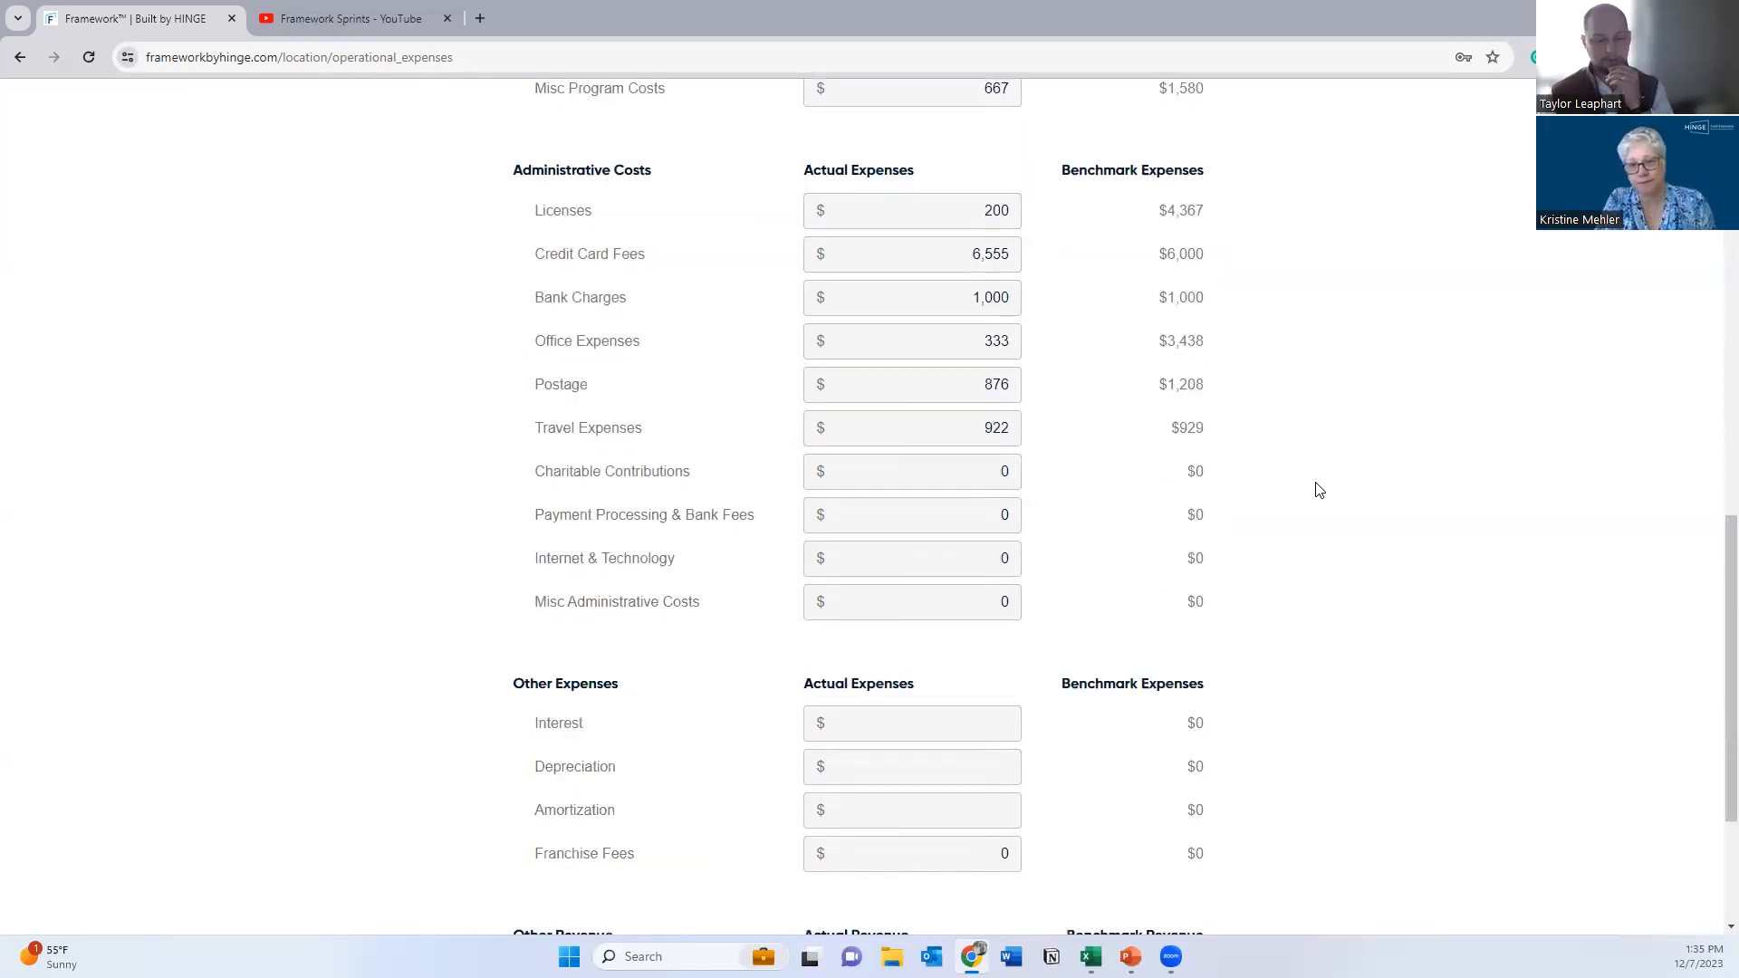
scroll(1319, 490, "down", 1)
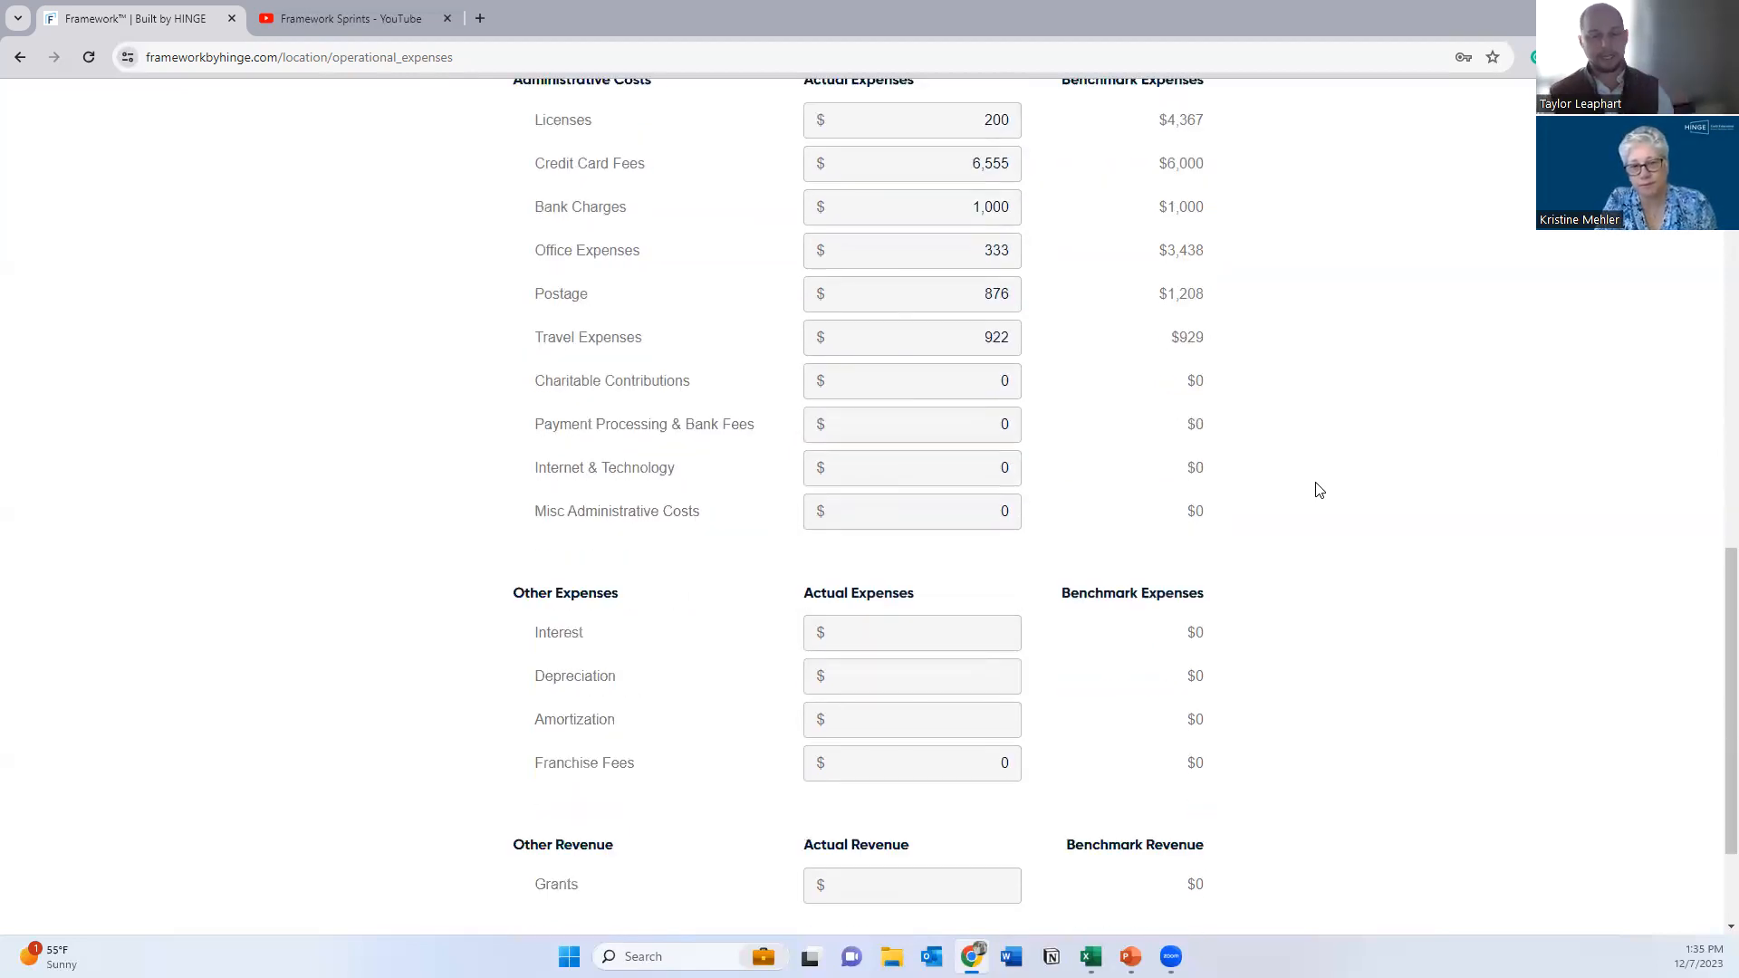
scroll(1319, 490, "down", 1)
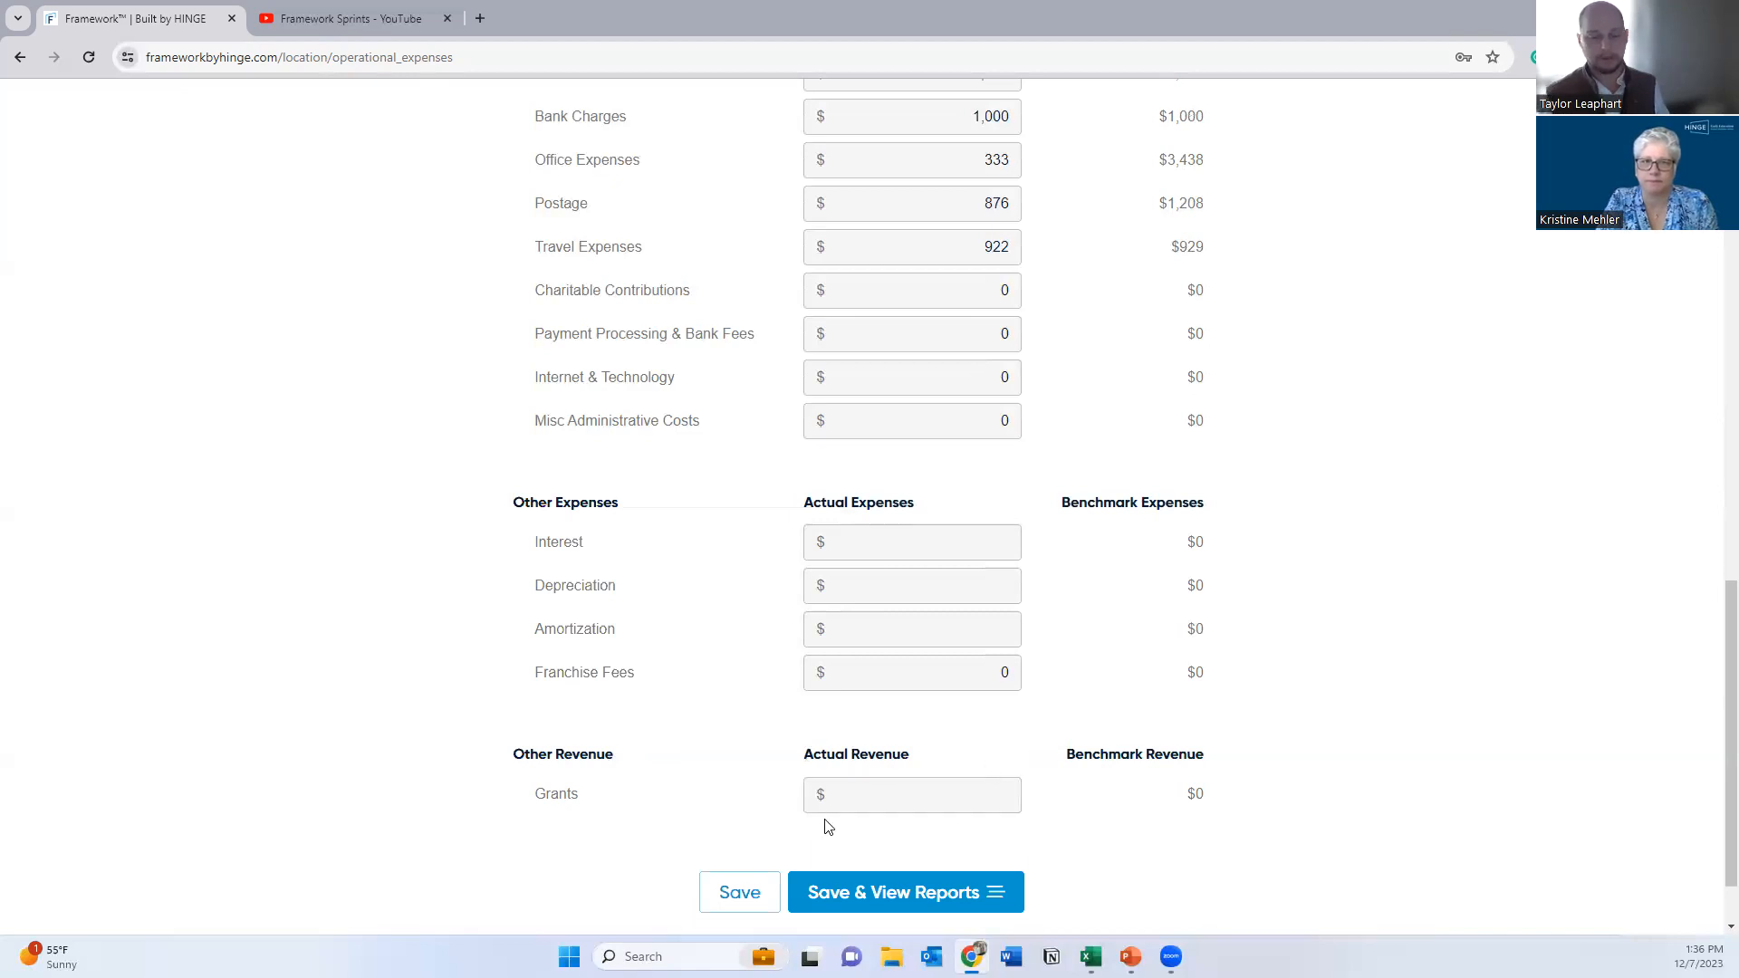
Step: Leave the Grants actual revenue blank, then save the Operational Expenses data and view the reports
left_click(820, 793)
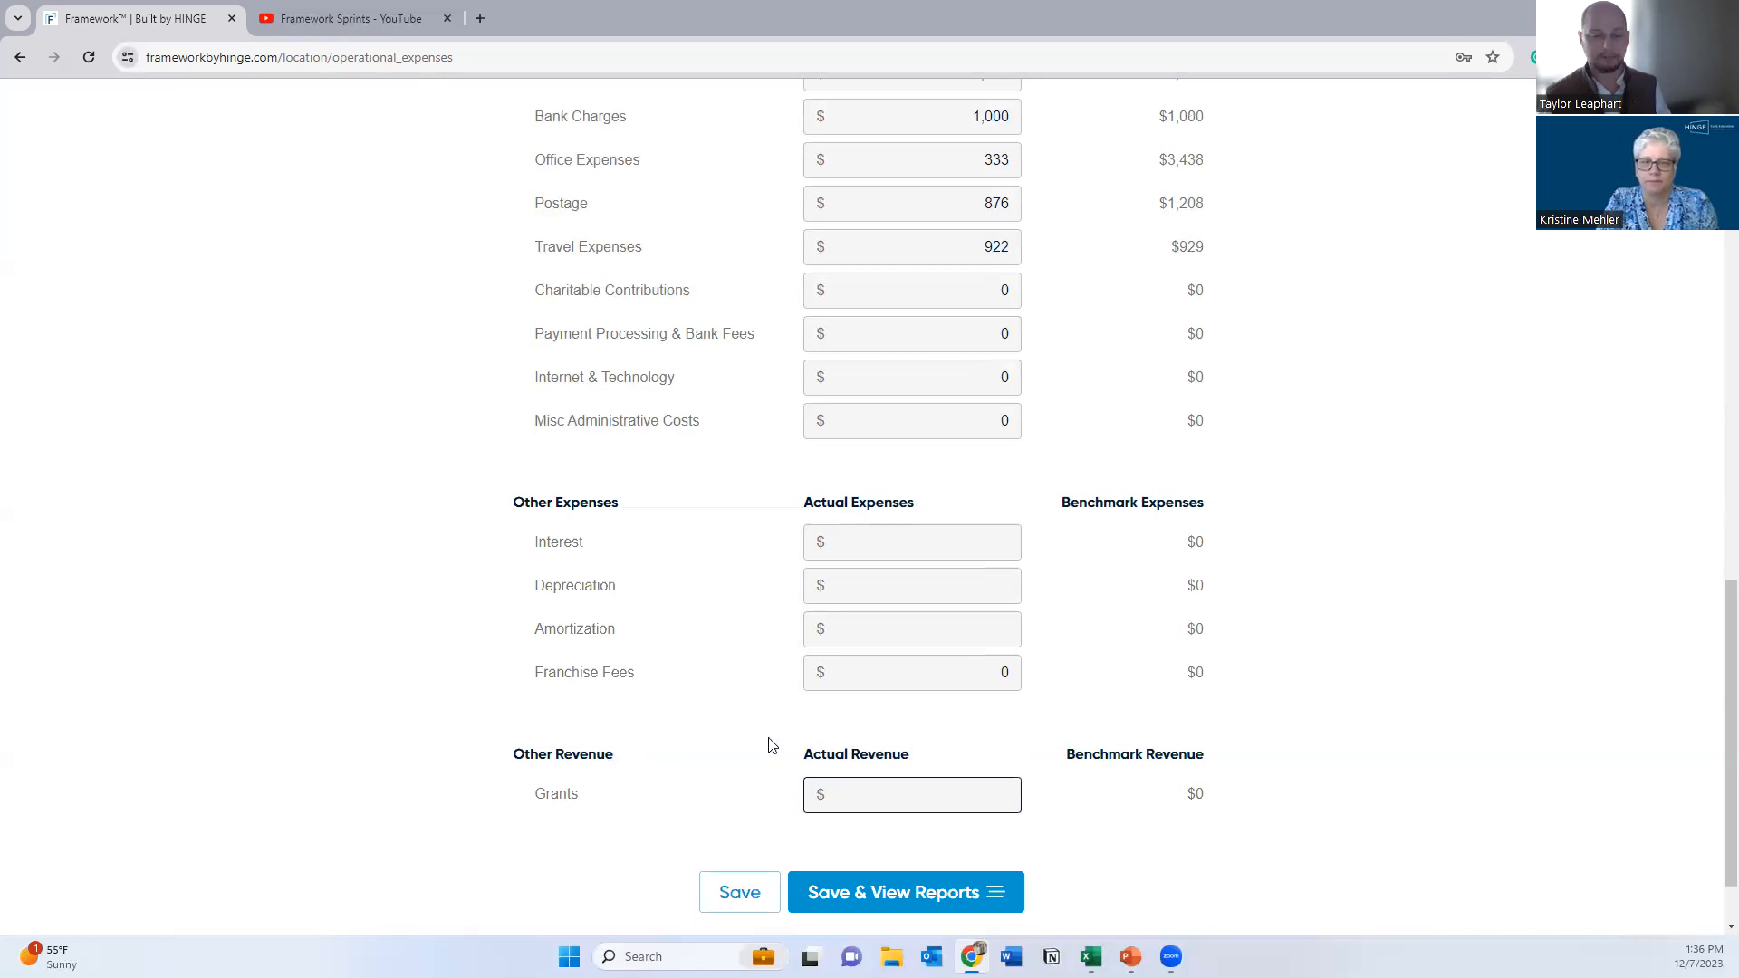
left_click(710, 757)
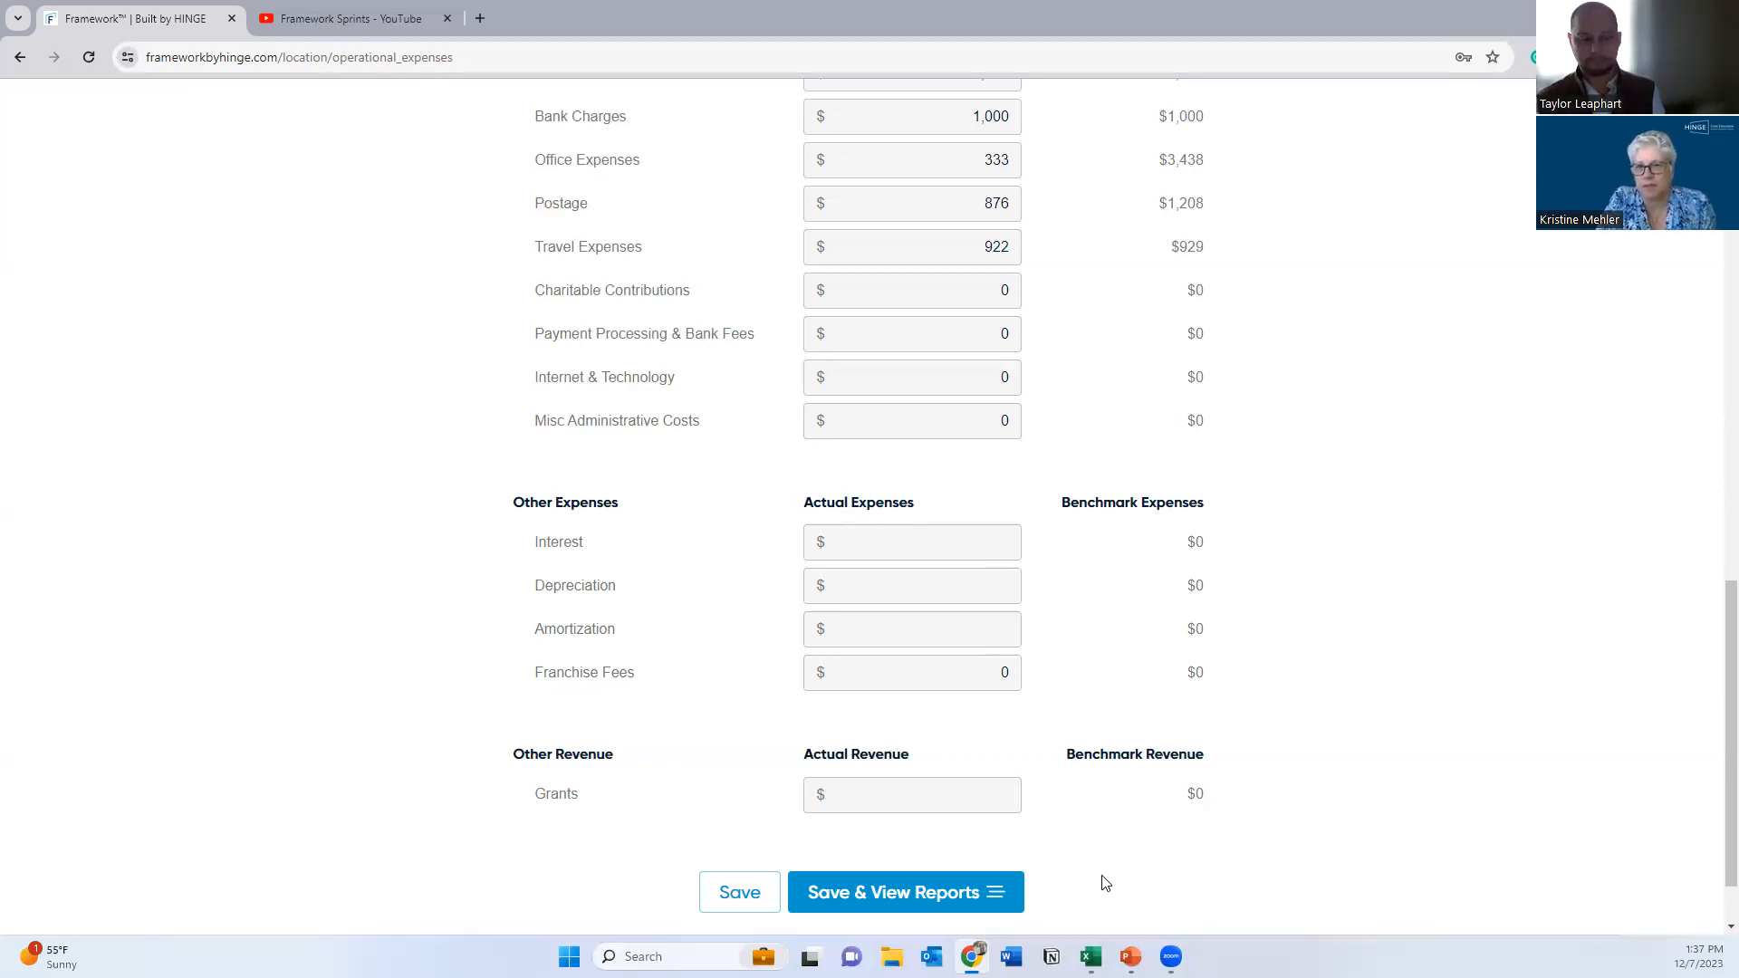
left_click(900, 893)
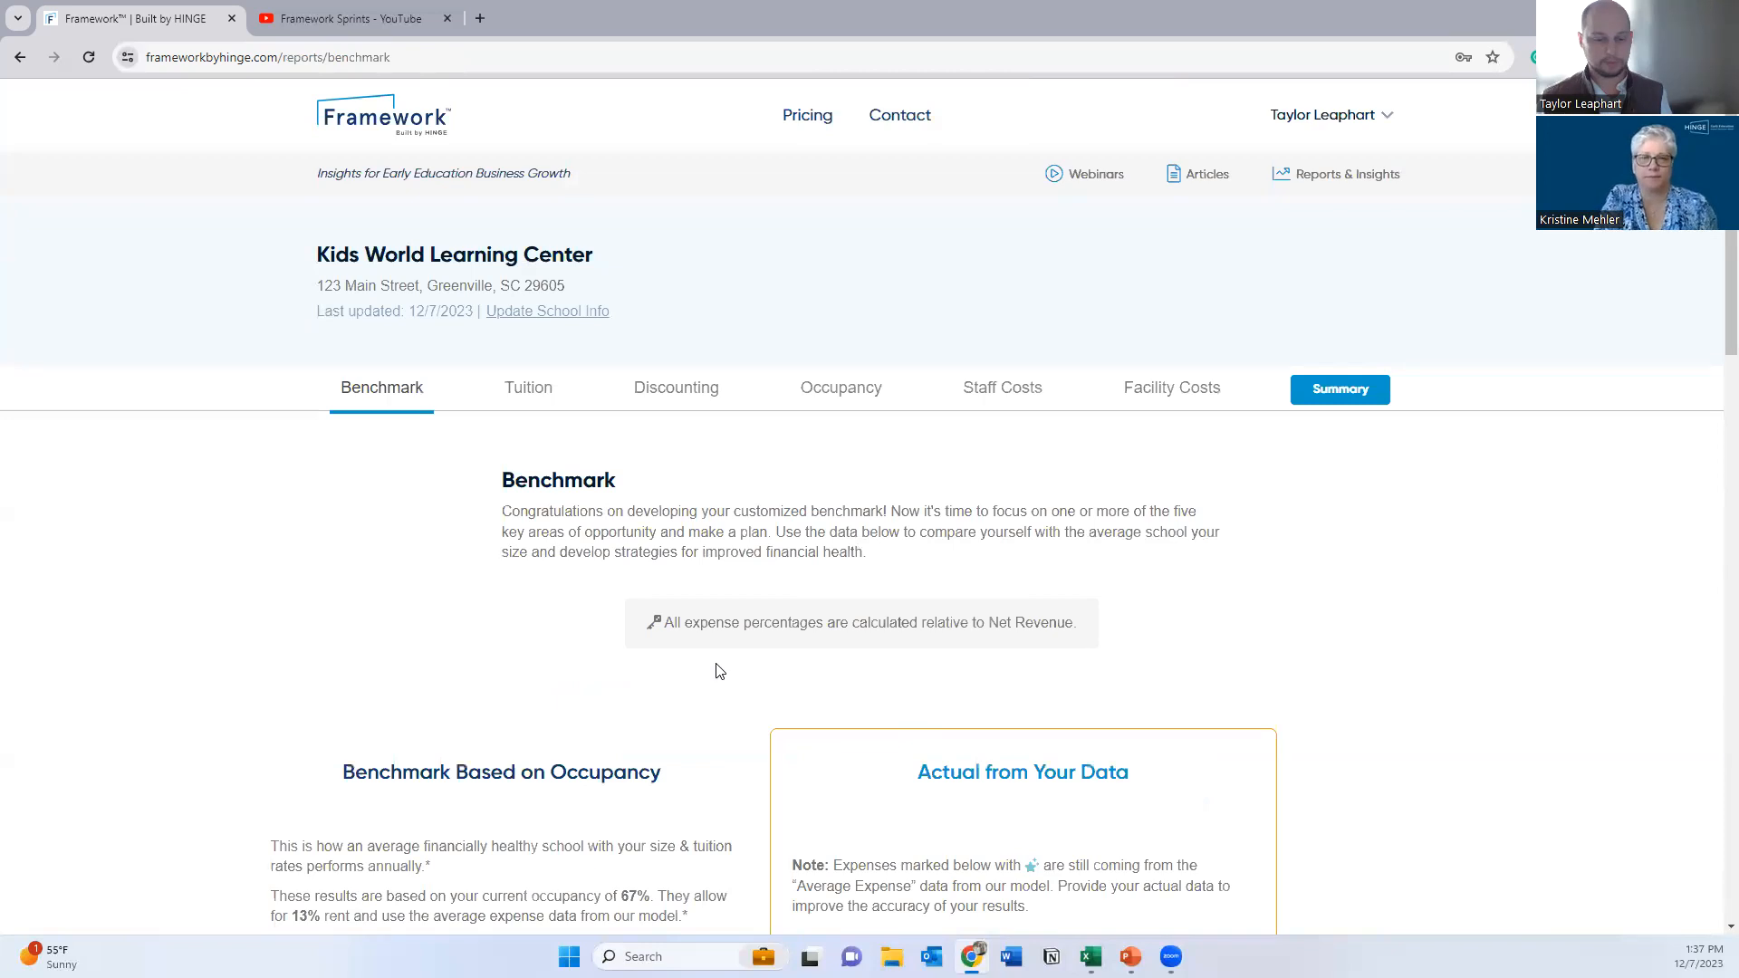
Step: Collapse the Staff, Facility, Program, Administrative and Other Expenses breakdowns in the Benchmark report and compare the category totals, net income and variance
scroll(725, 670, "down", 1)
scroll(725, 670, "down", 6)
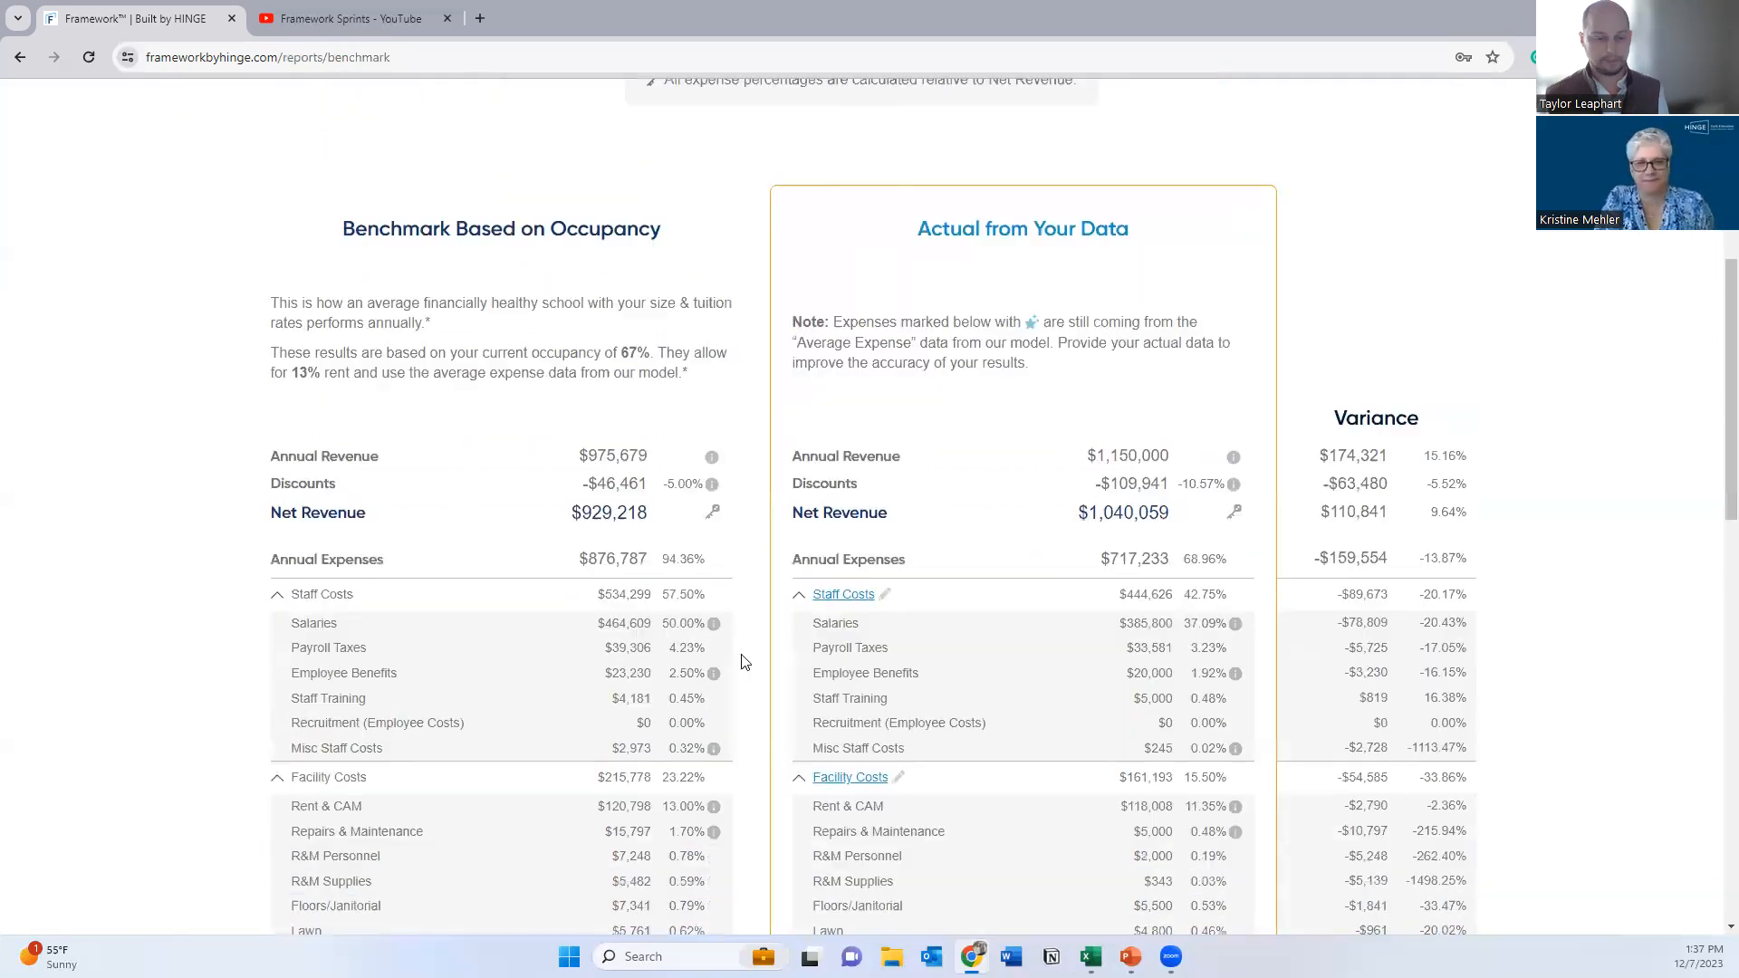
scroll(748, 662, "down", 2)
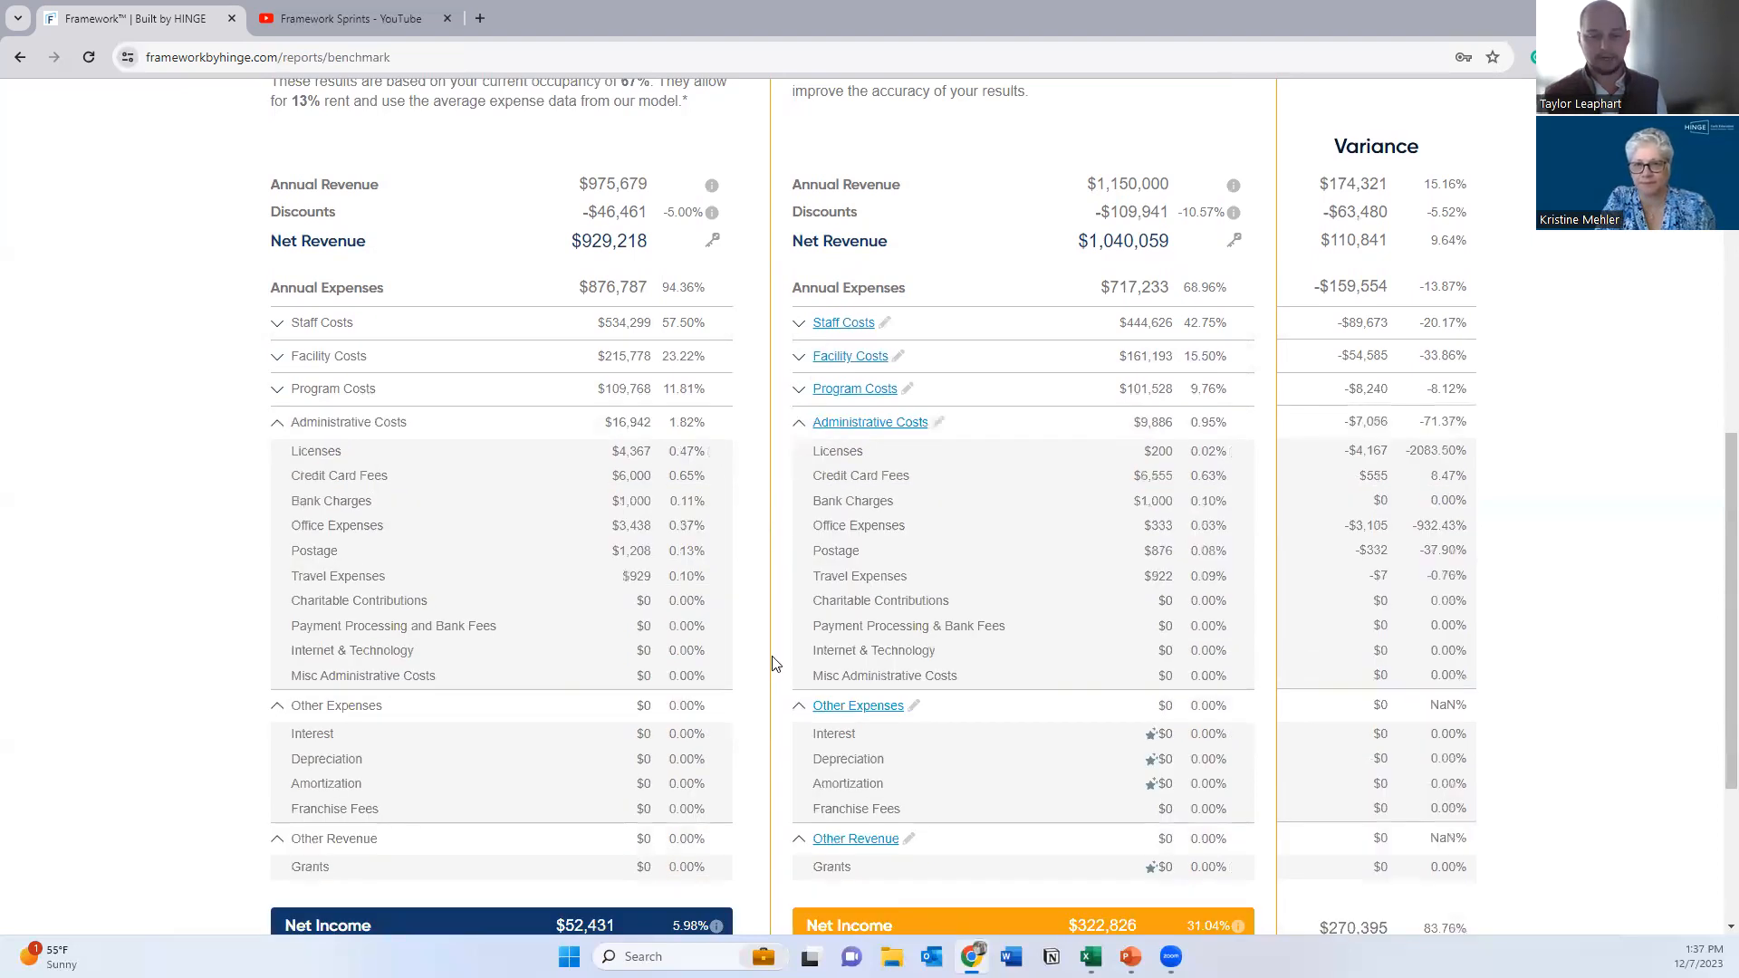
left_click(800, 458)
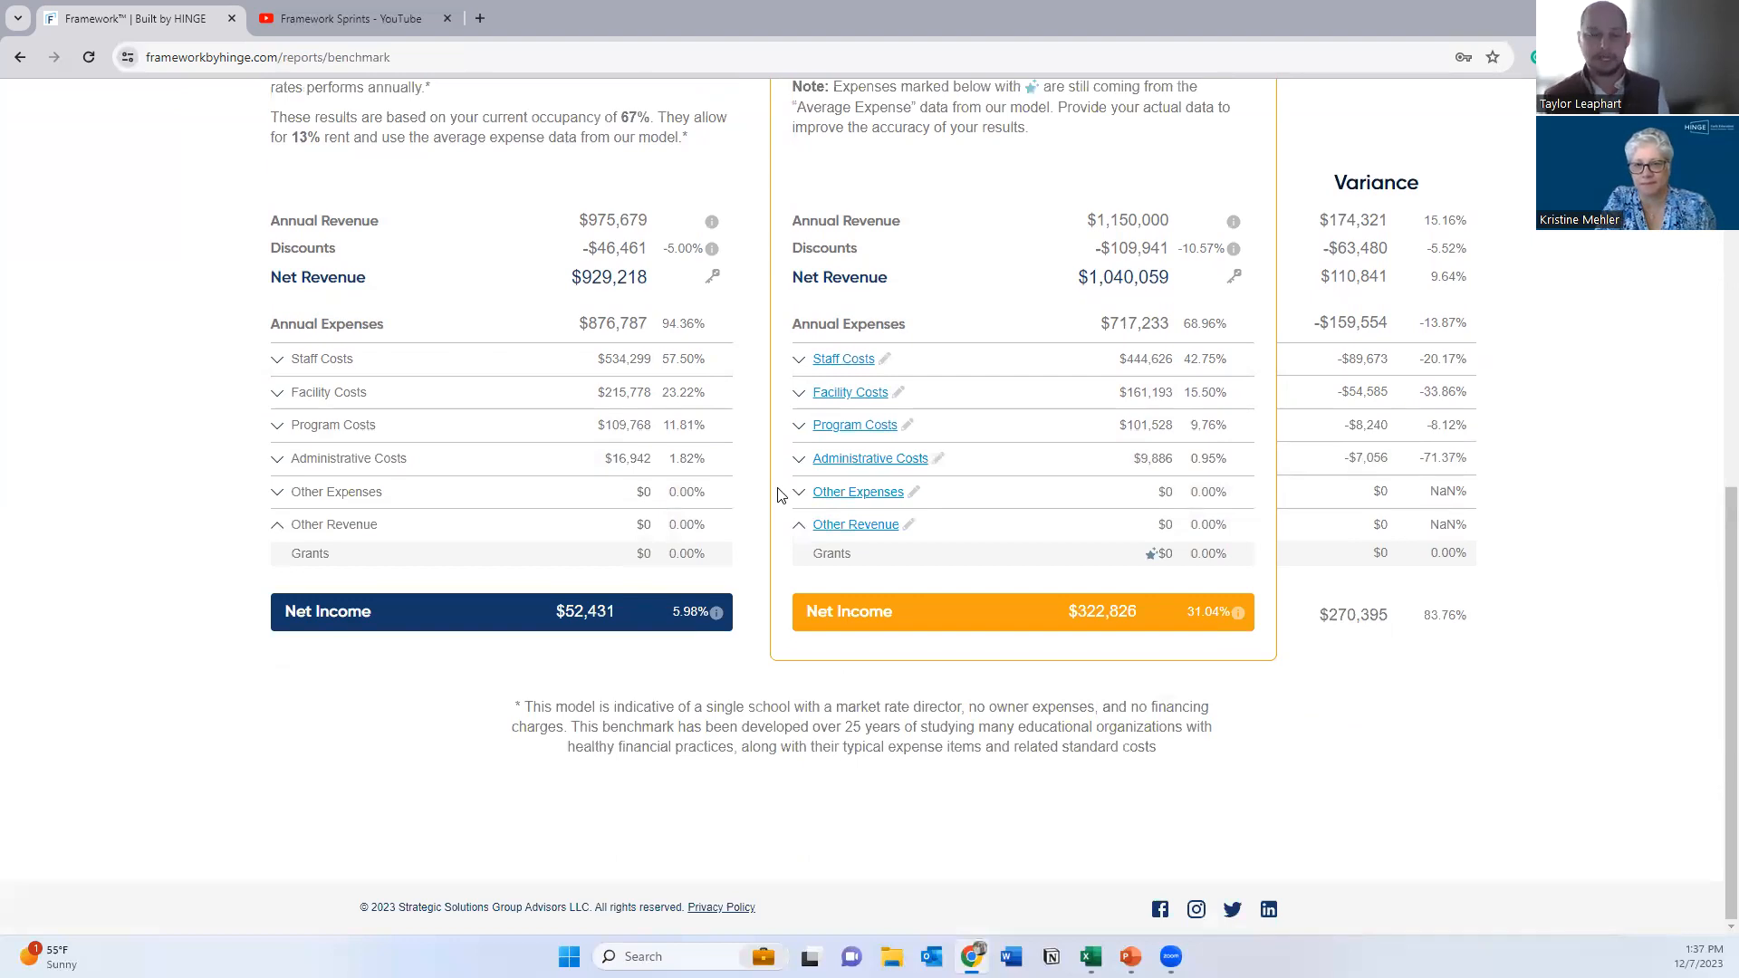
scroll(761, 508, "up", 1)
scroll(761, 508, "up", 1)
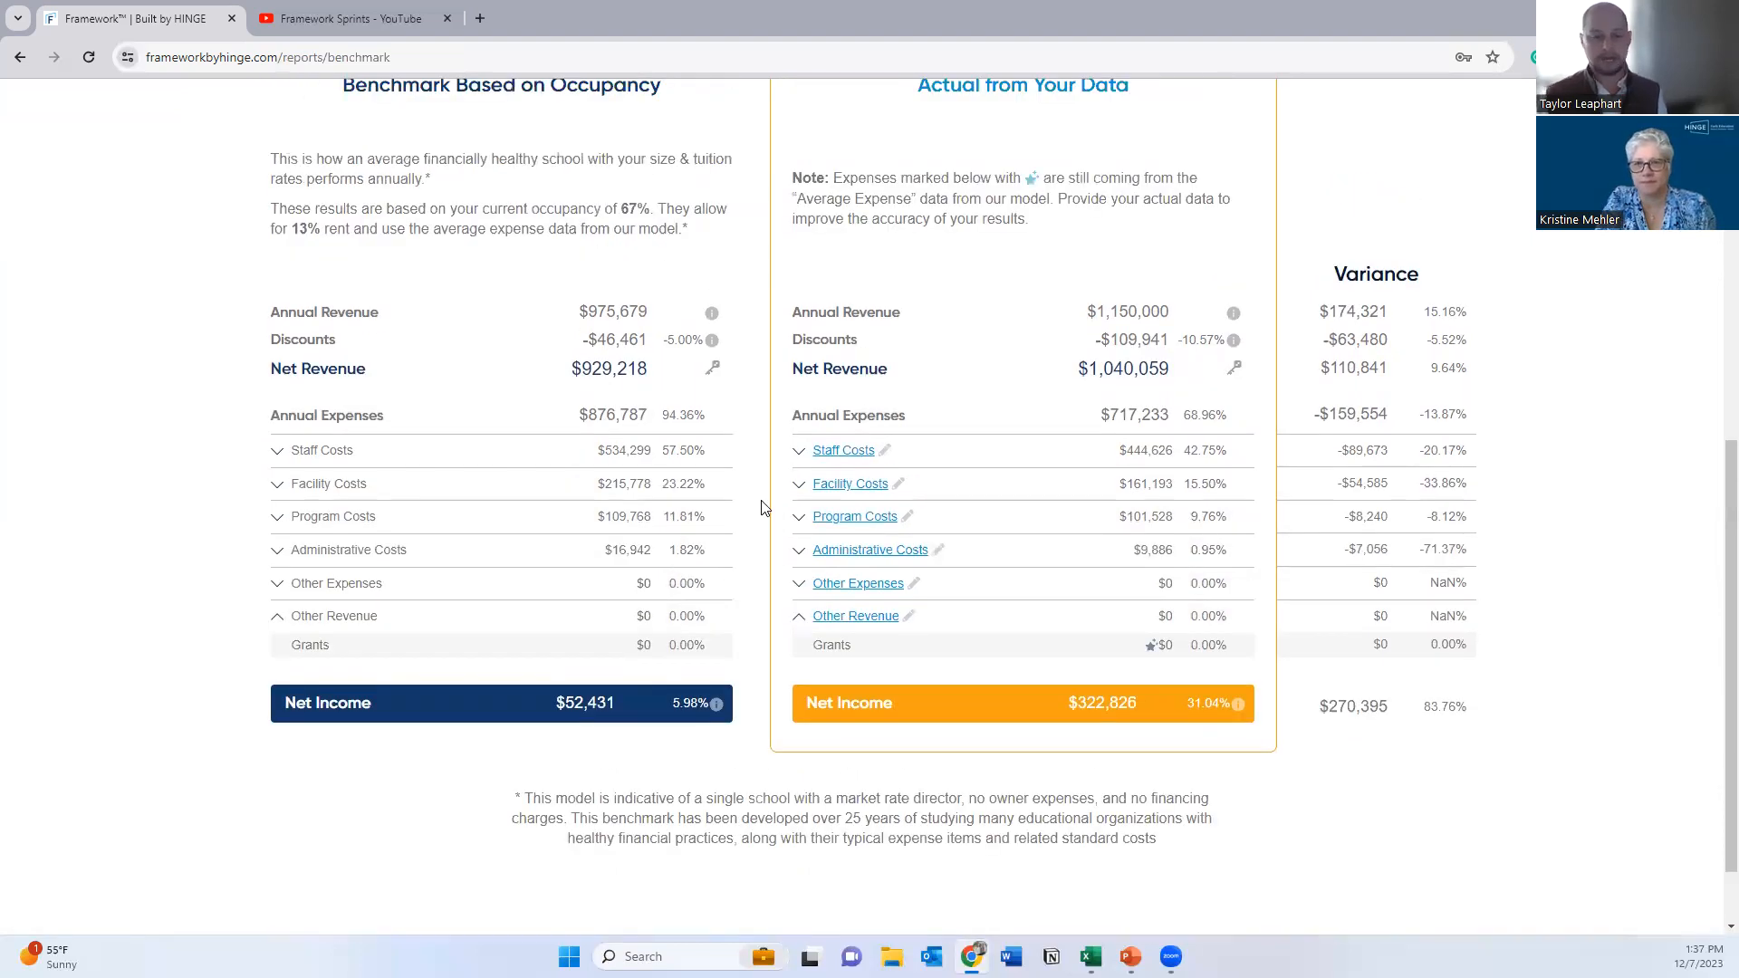
scroll(761, 508, "up", 1)
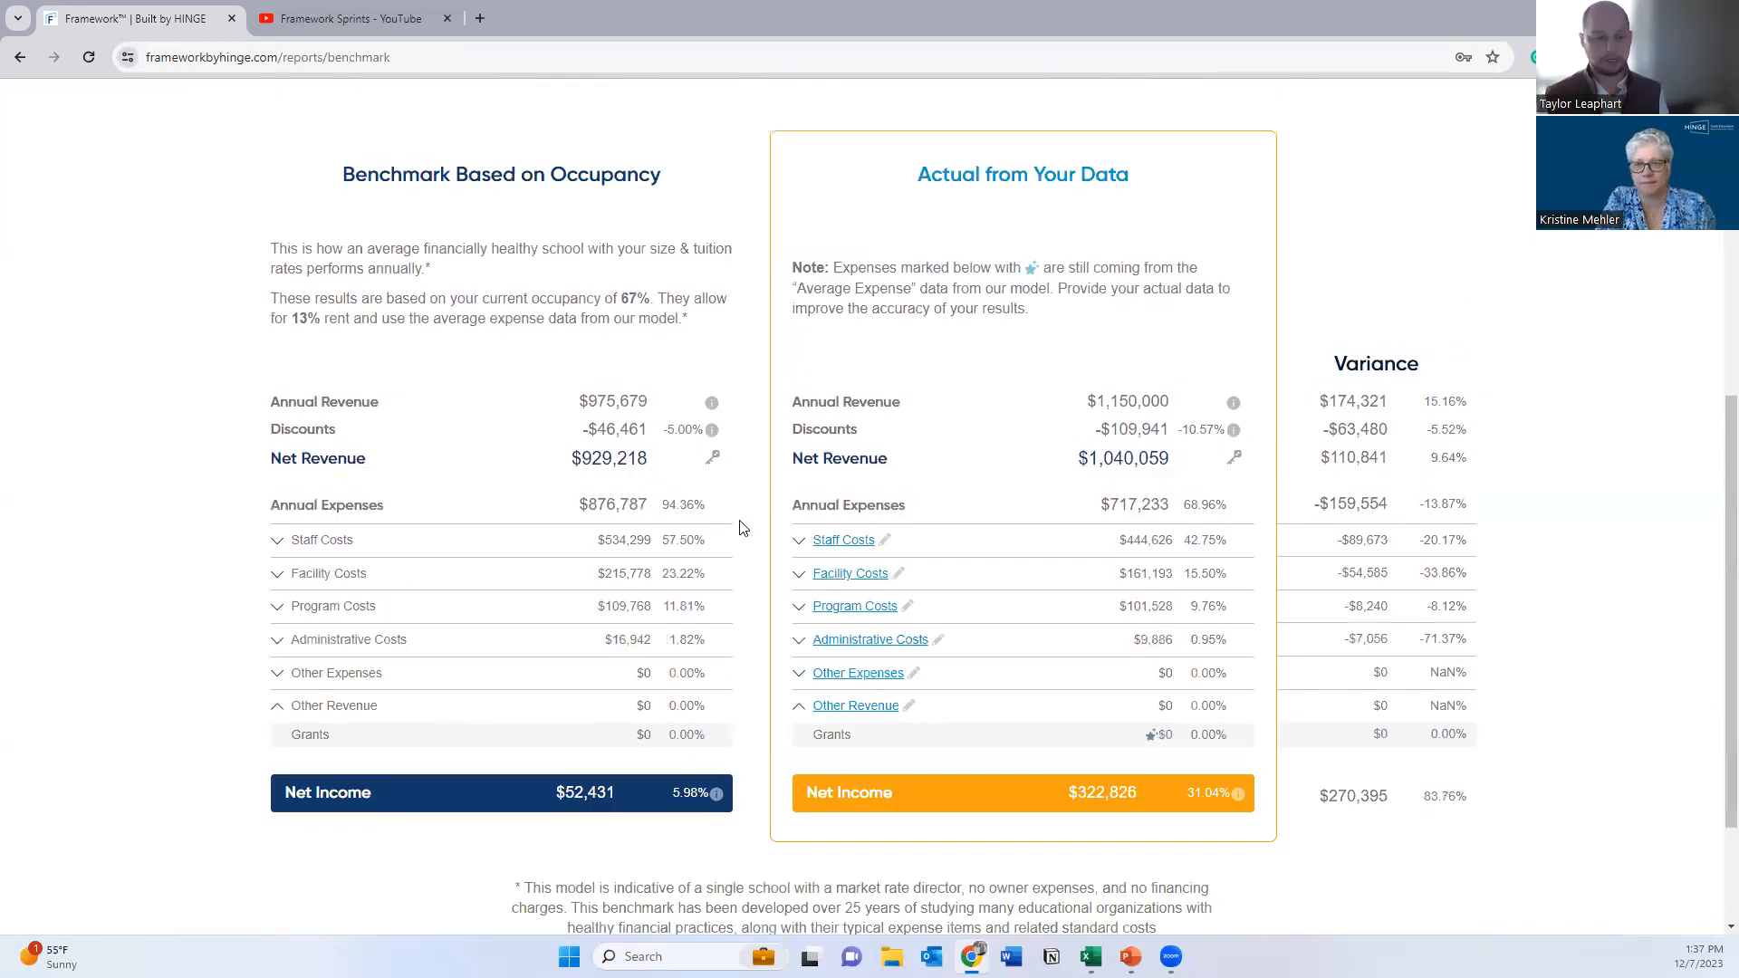
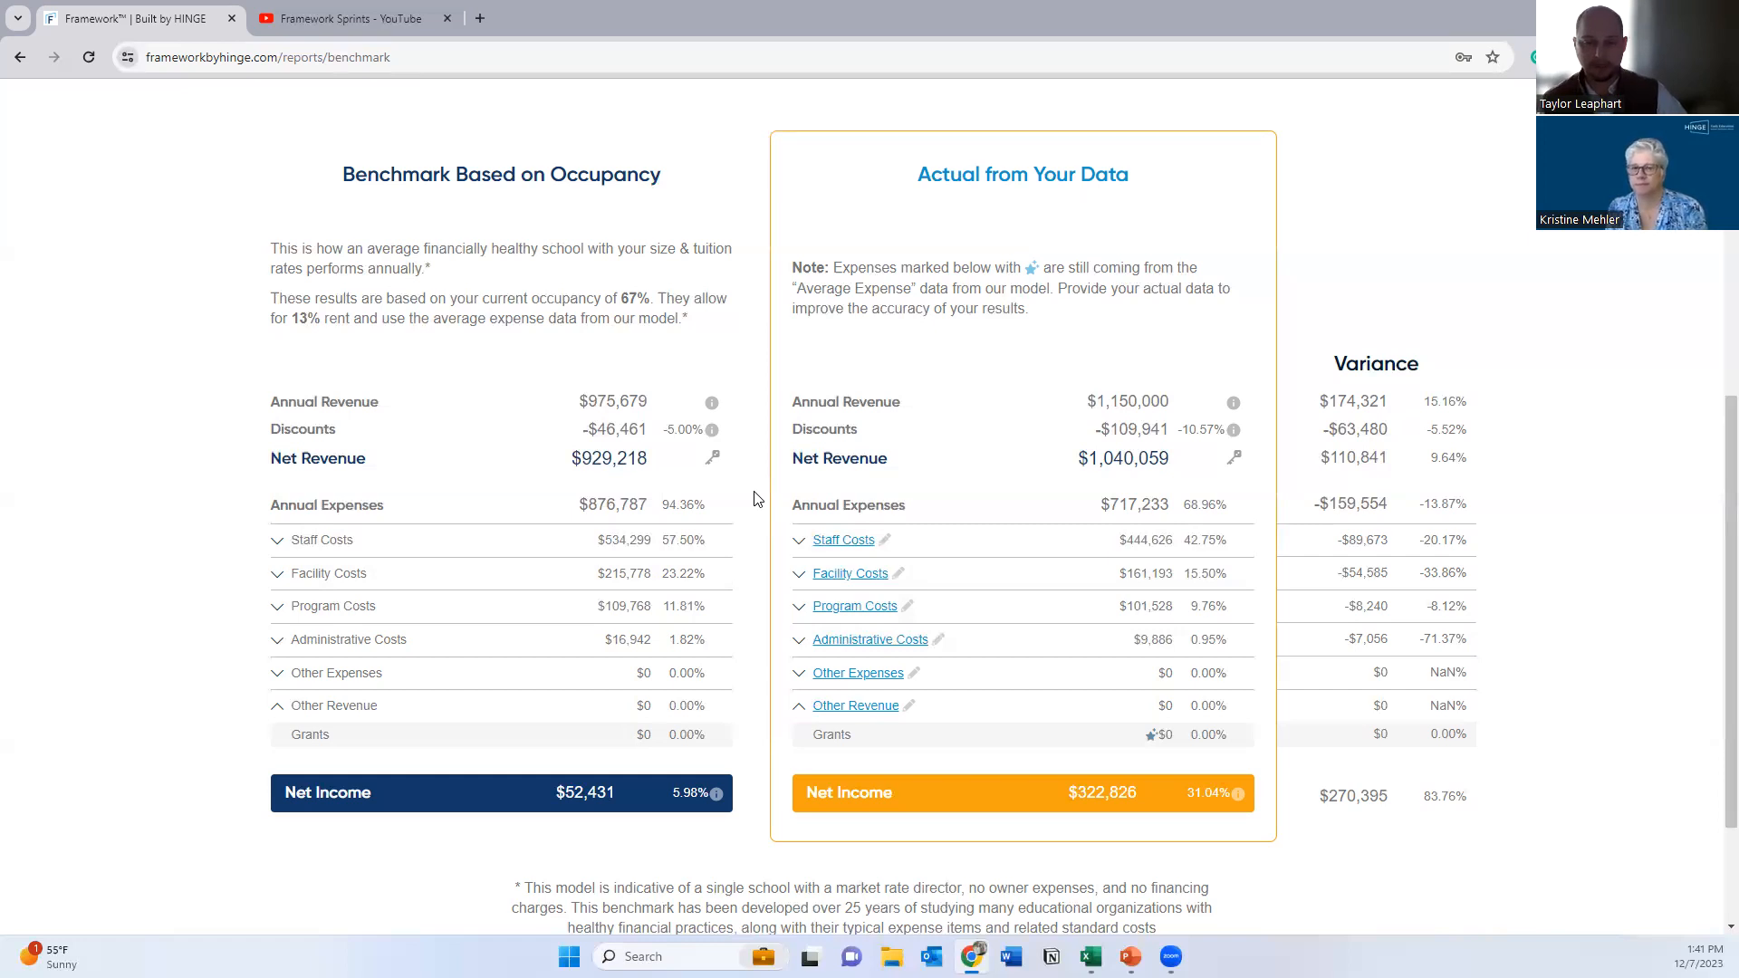
Step: Open the Discounting analysis report for the school
scroll(757, 499, "up", 3)
scroll(757, 499, "up", 3)
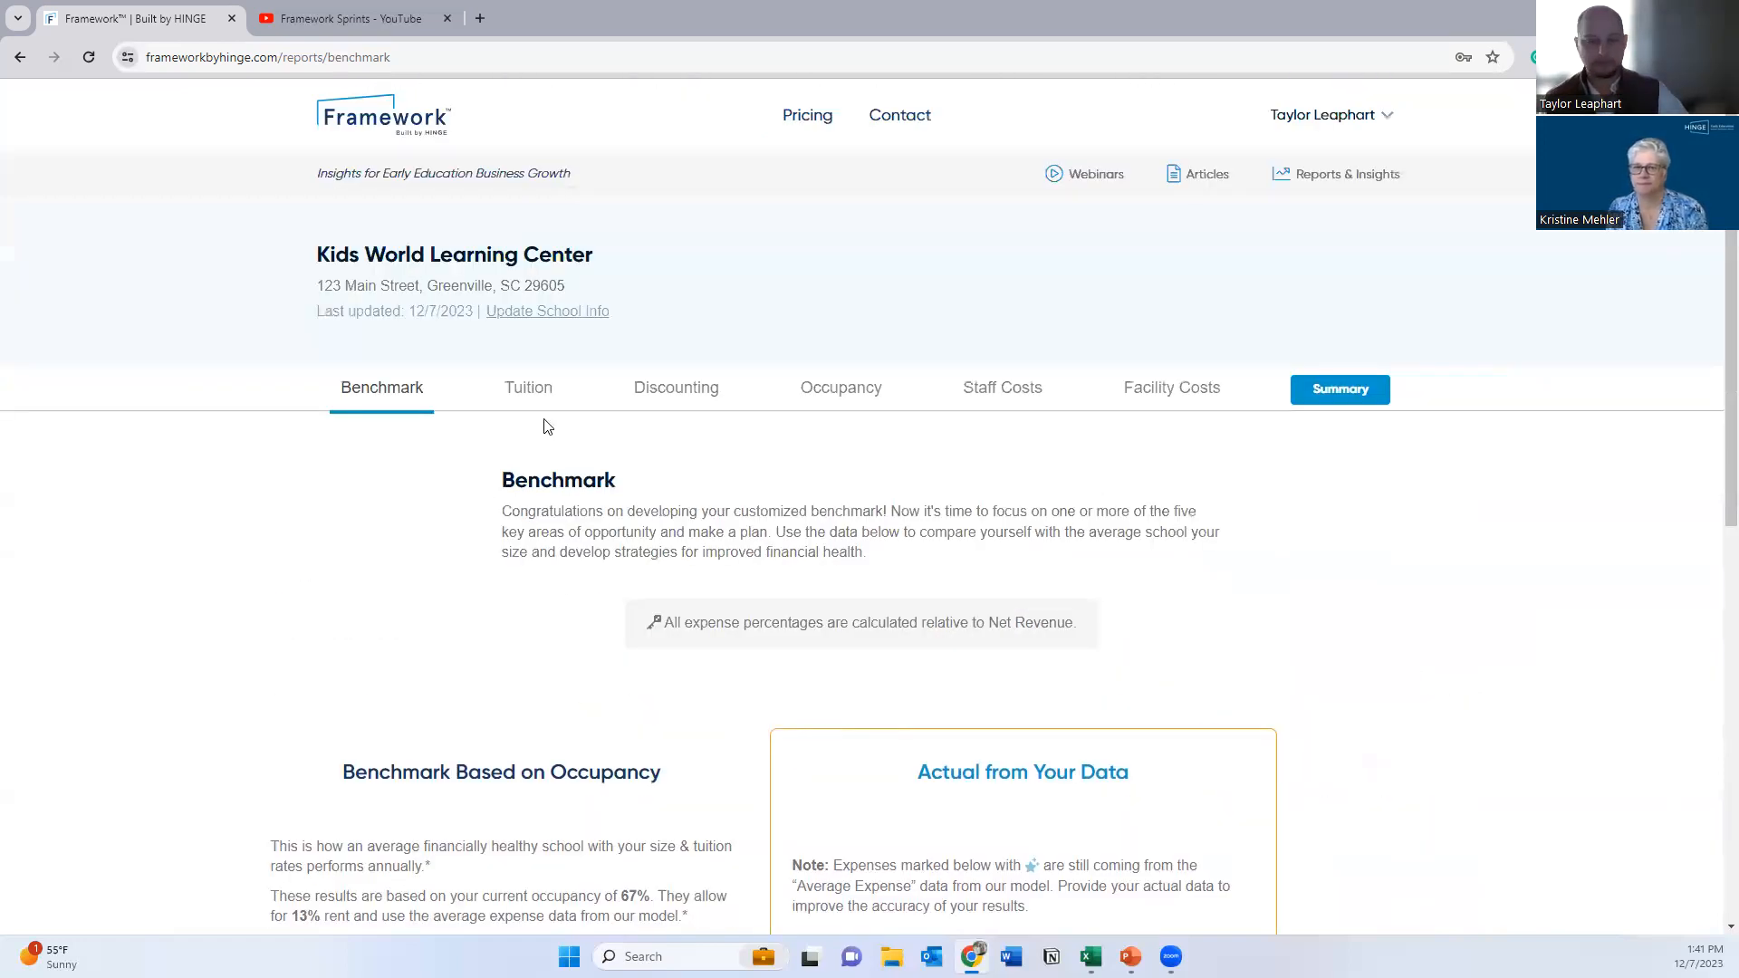
left_click(691, 403)
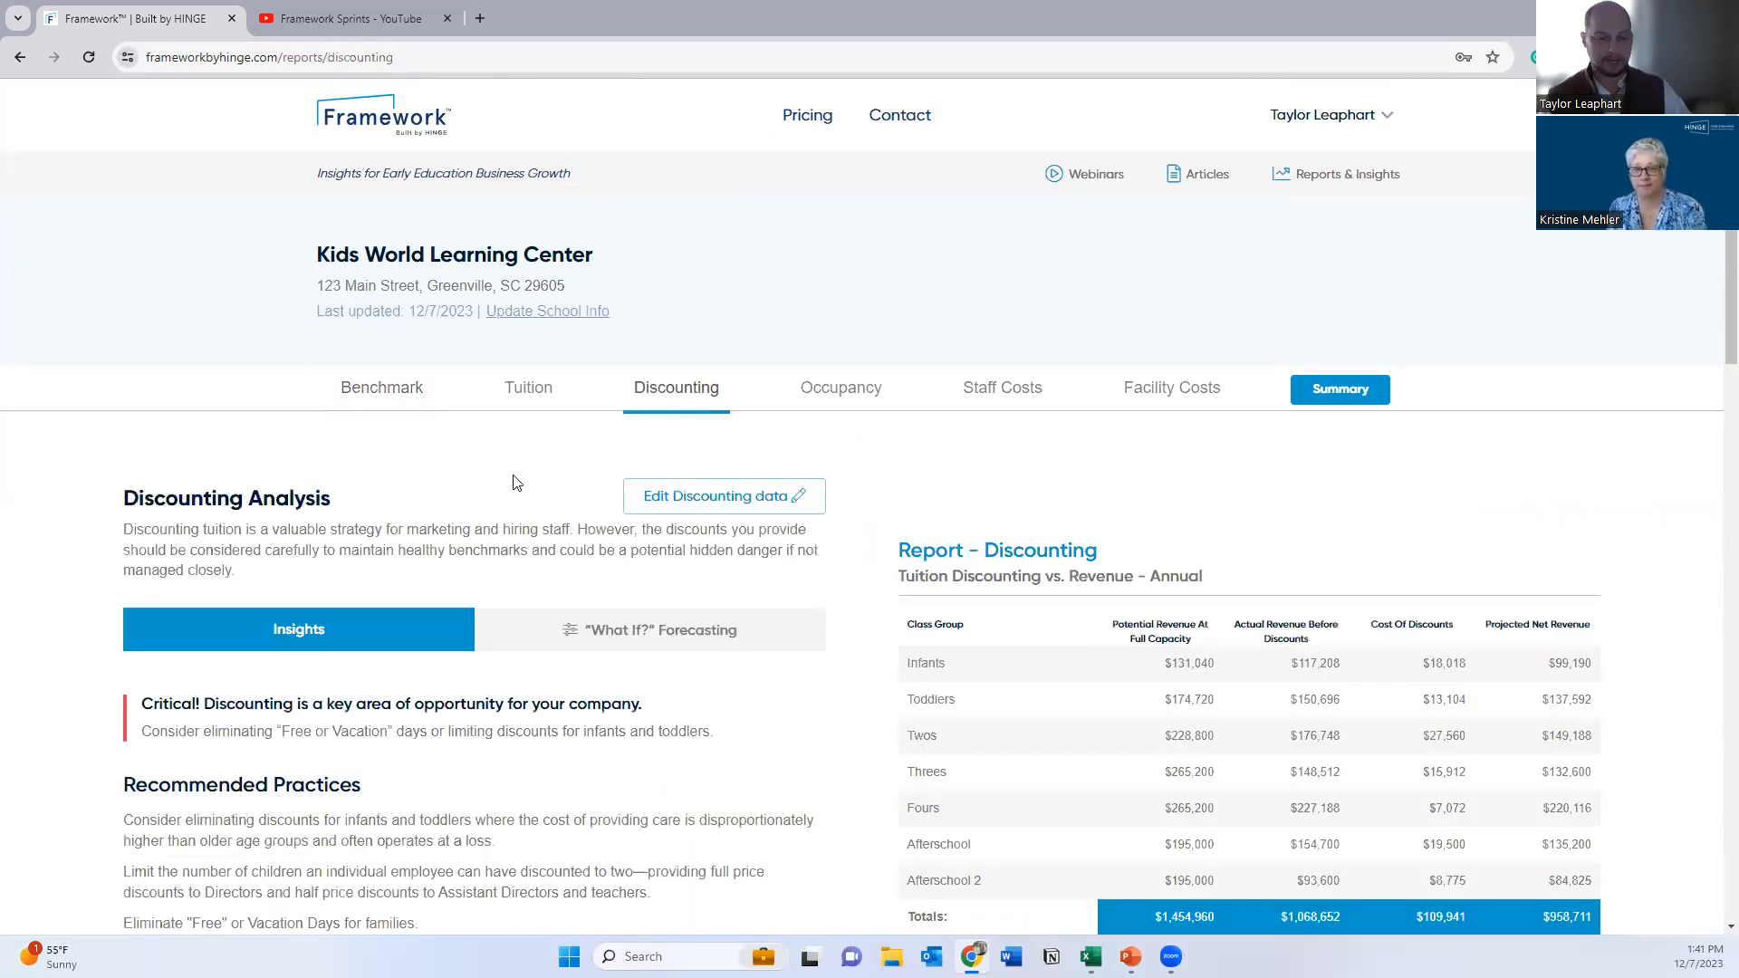
Step: Open the Tuition report and review its insights, recommended practices, revenue table by class group and chart
left_click(538, 385)
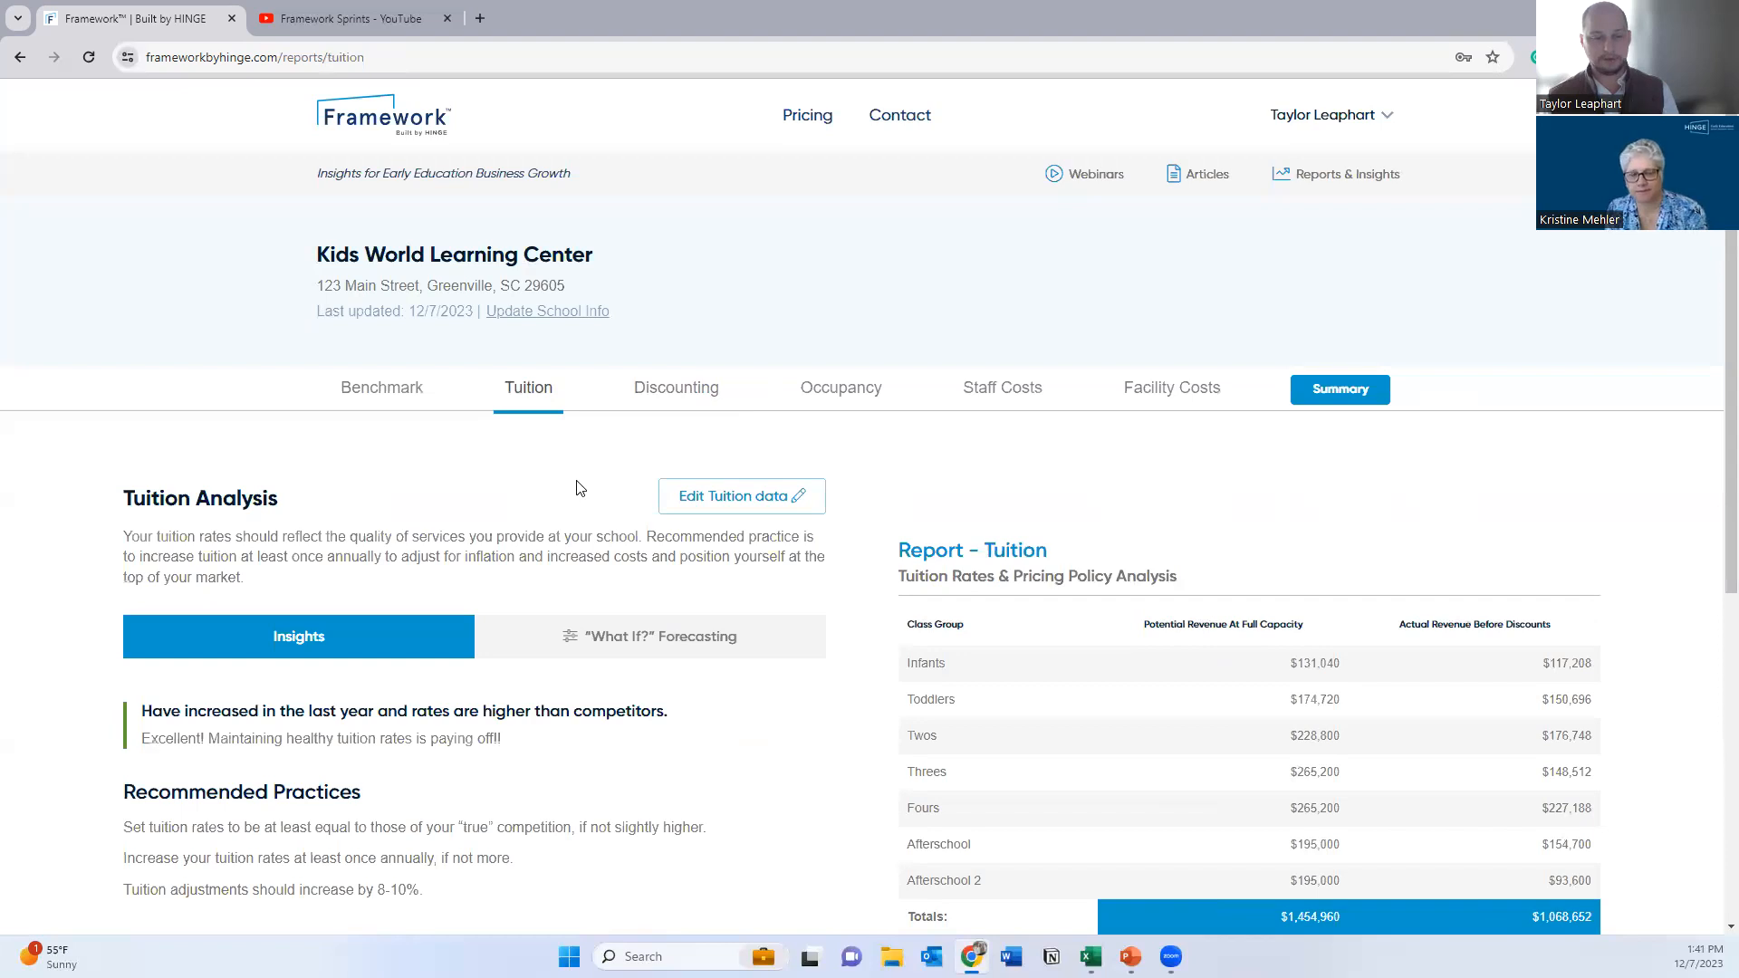
scroll(580, 489, "down", 1)
scroll(580, 489, "down", 2)
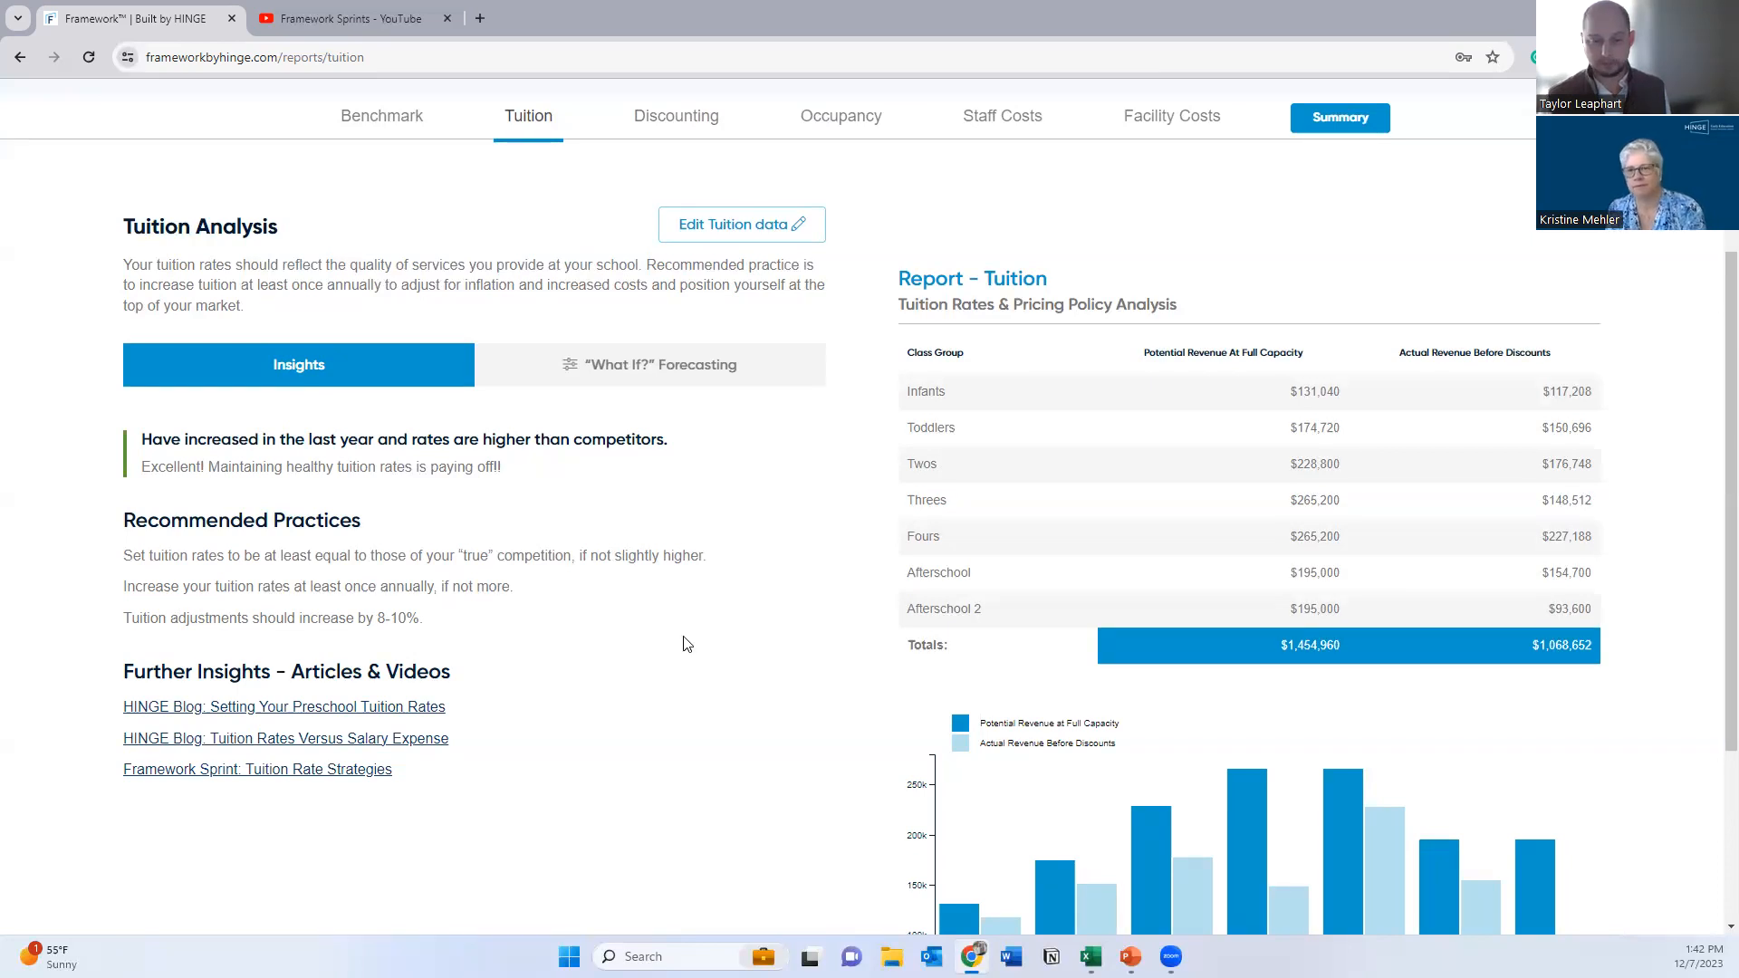
scroll(688, 644, "down", 2)
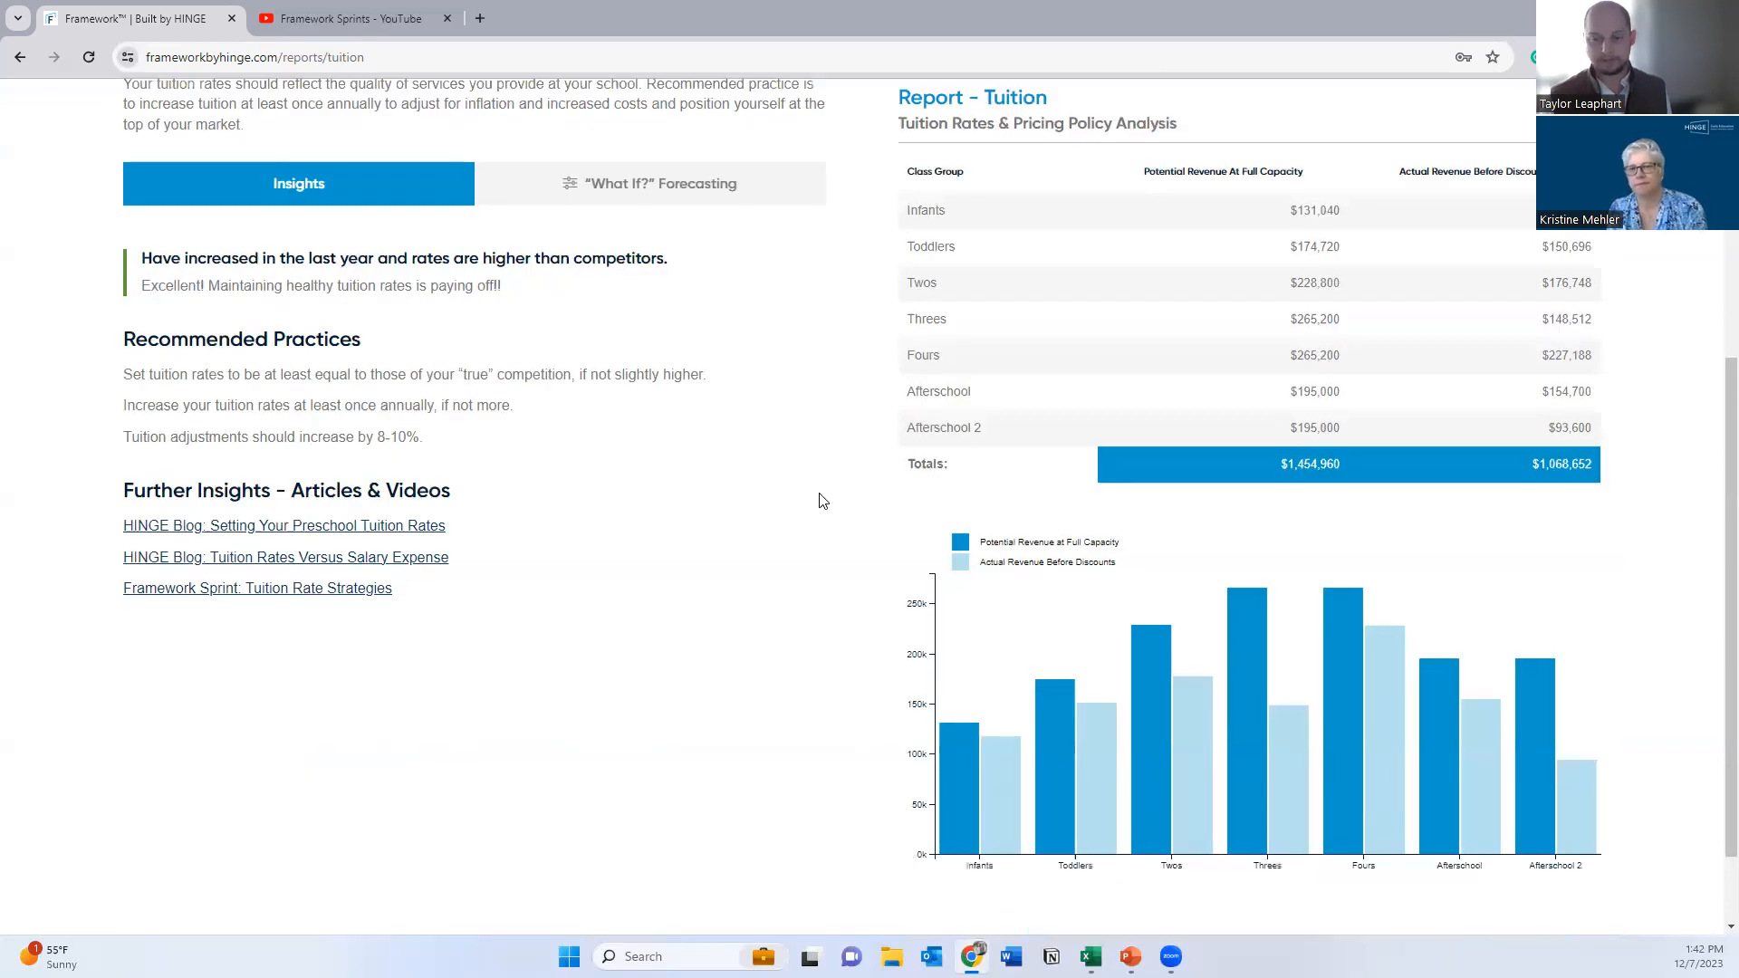
scroll(834, 504, "up", 1)
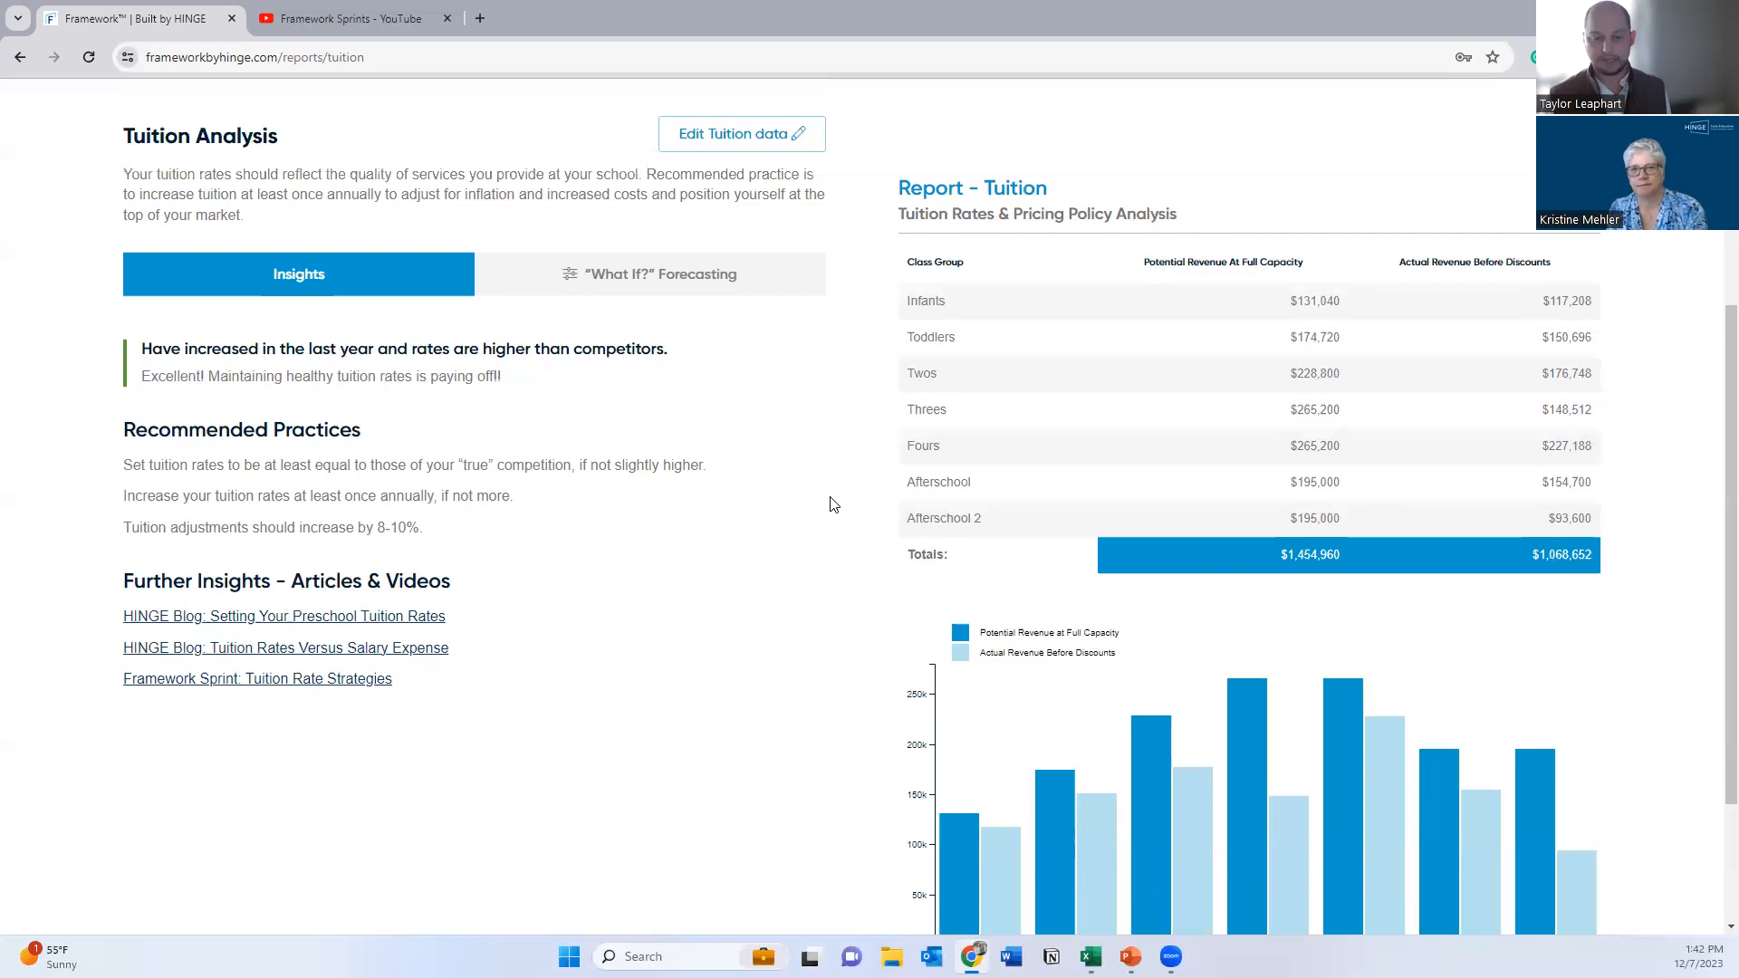
Step: Forecast a 10% tuition increase in the Tuition report's "What If?" mode and examine the projected revenue table and chart
left_click(748, 274)
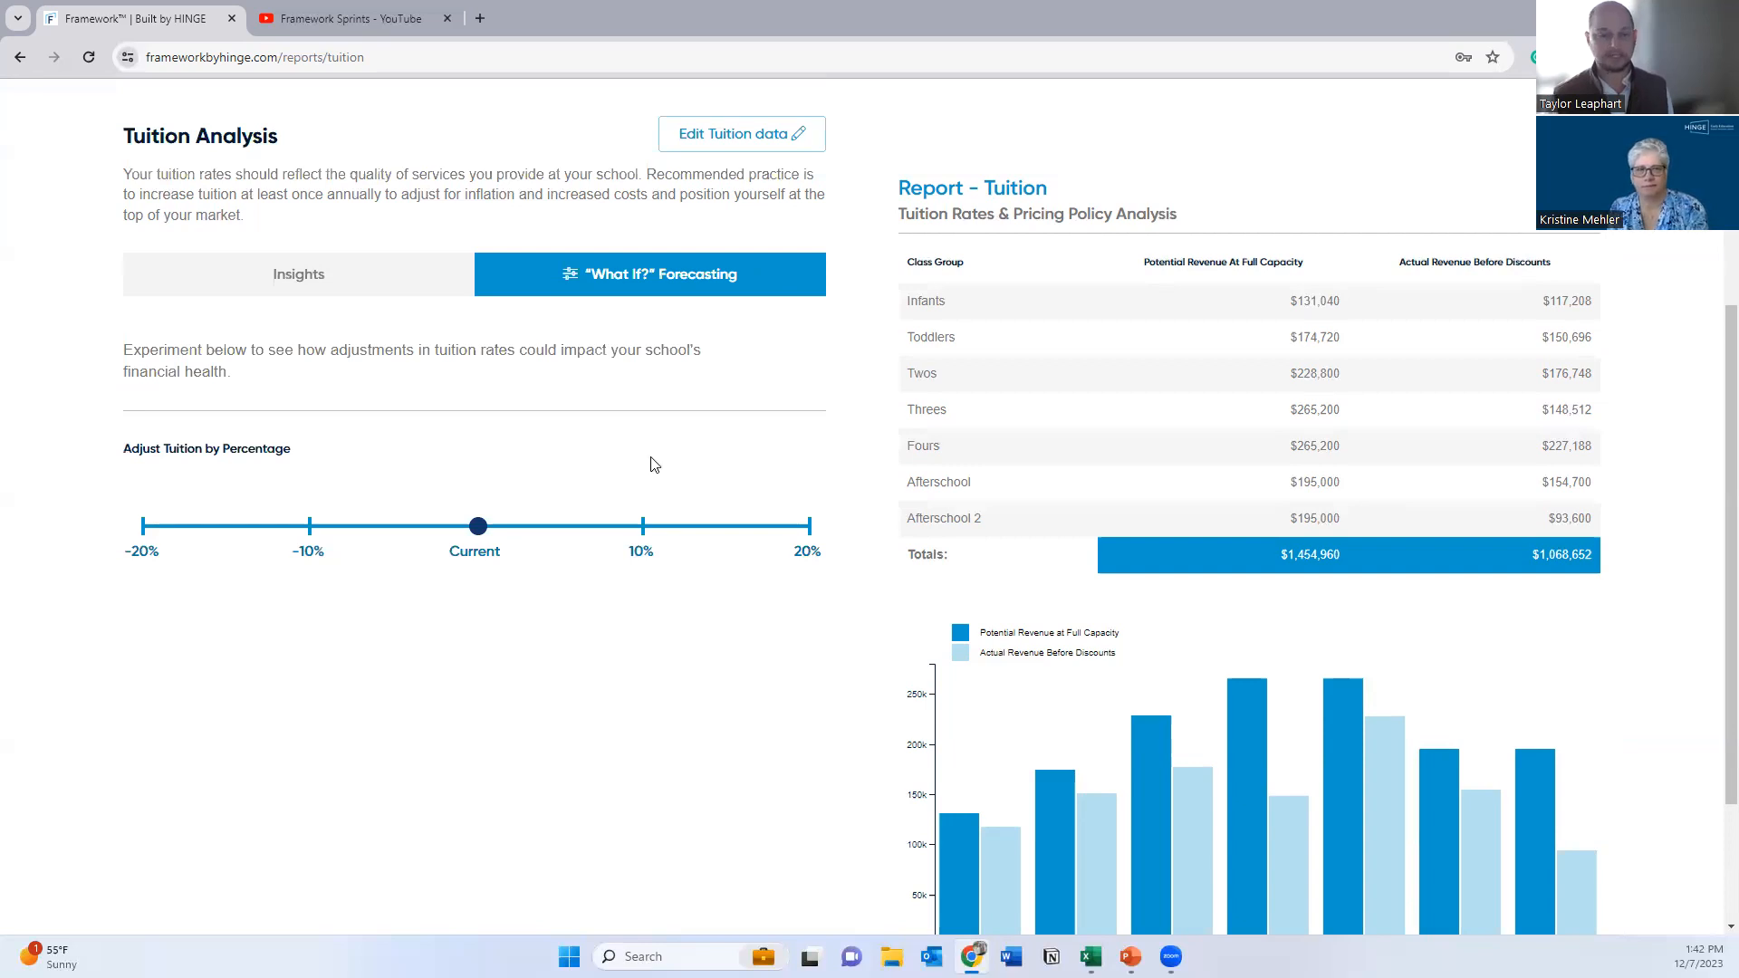
mouse_move(479, 535)
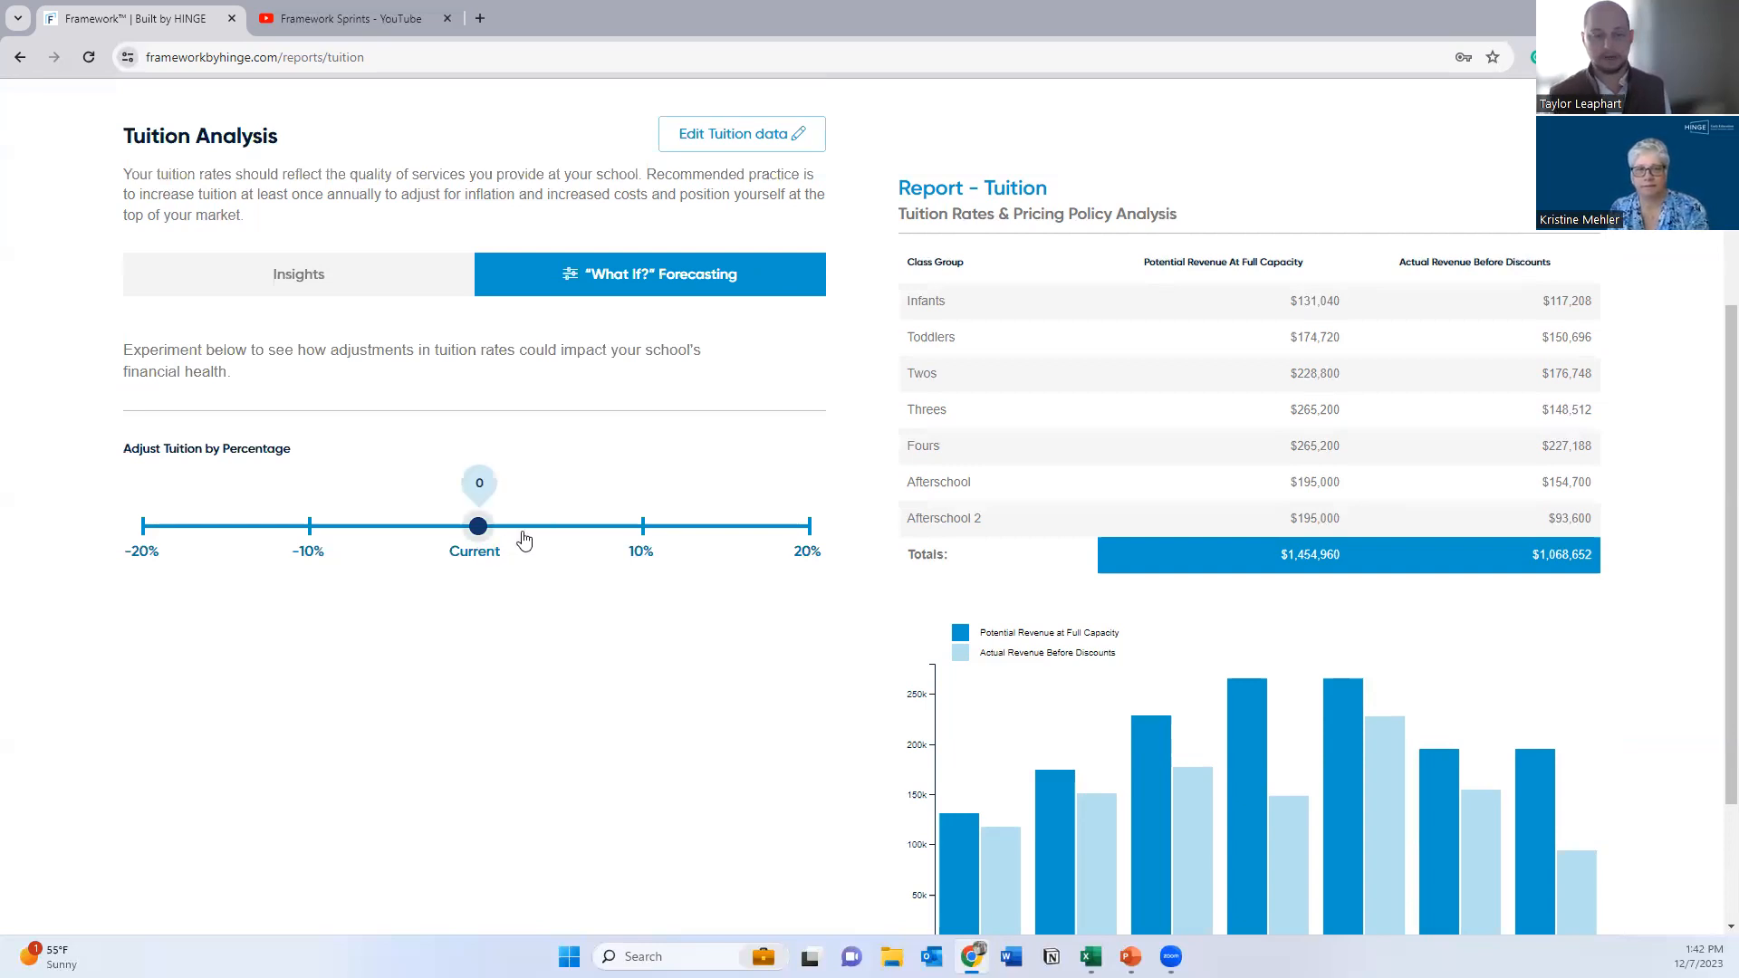
left_click(644, 535)
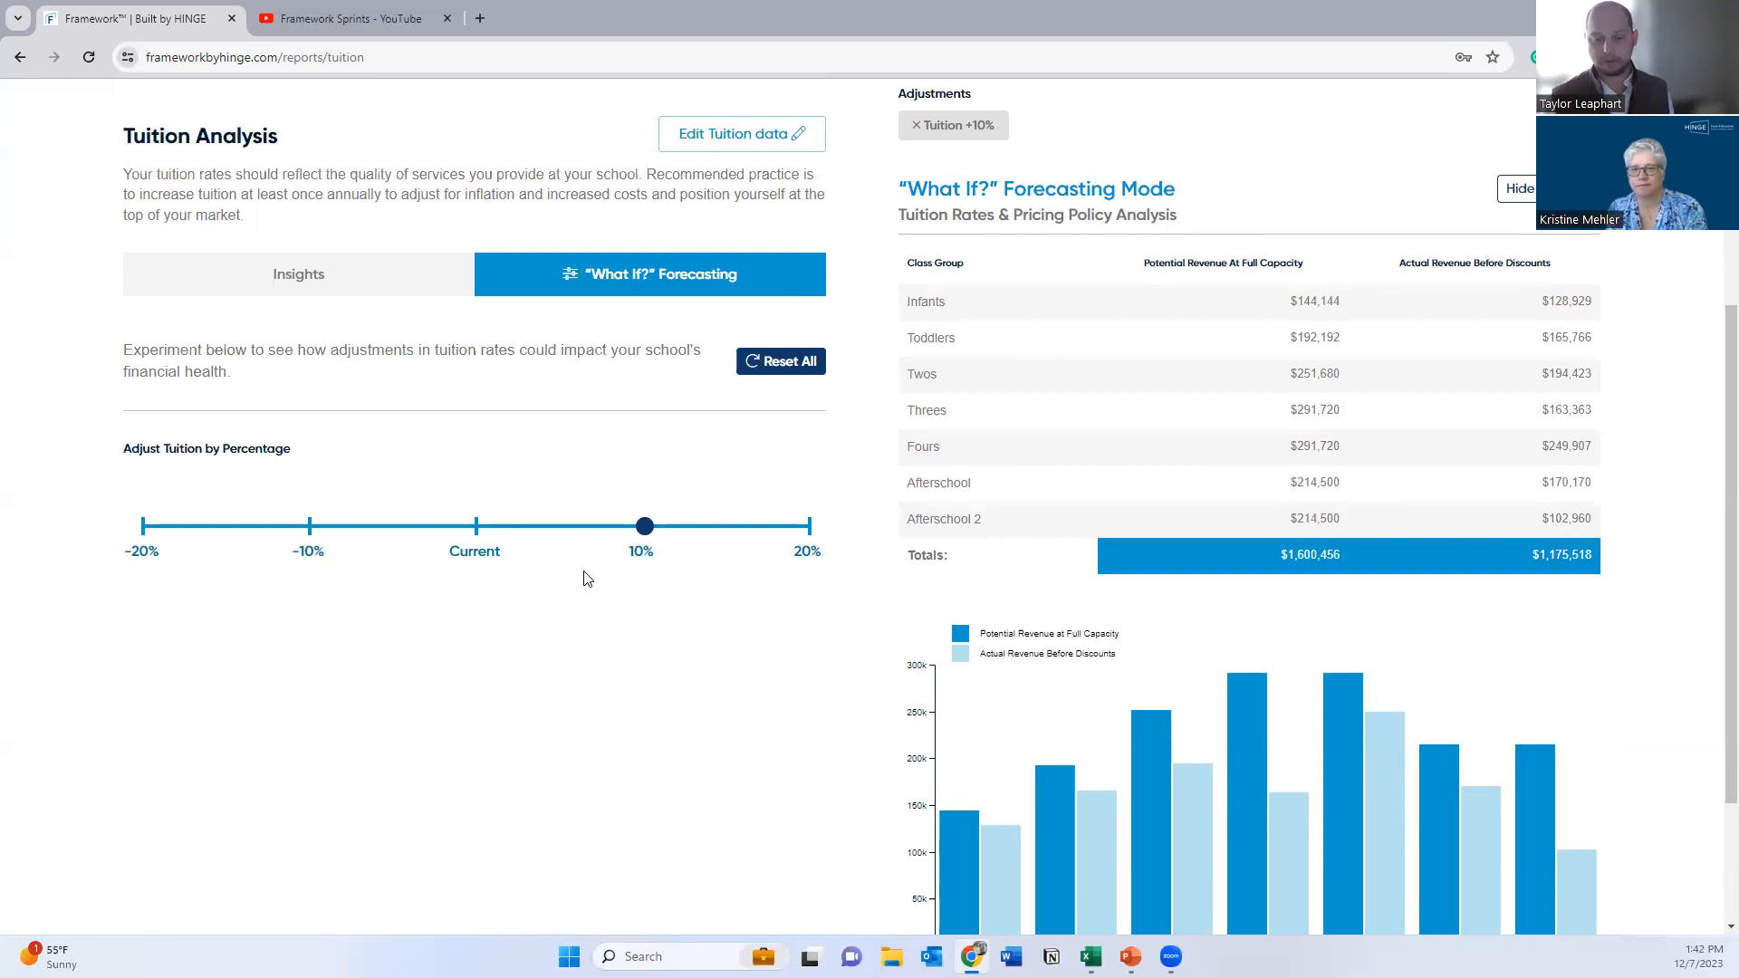
scroll(588, 580, "down", 1)
scroll(1279, 607, "down", 1)
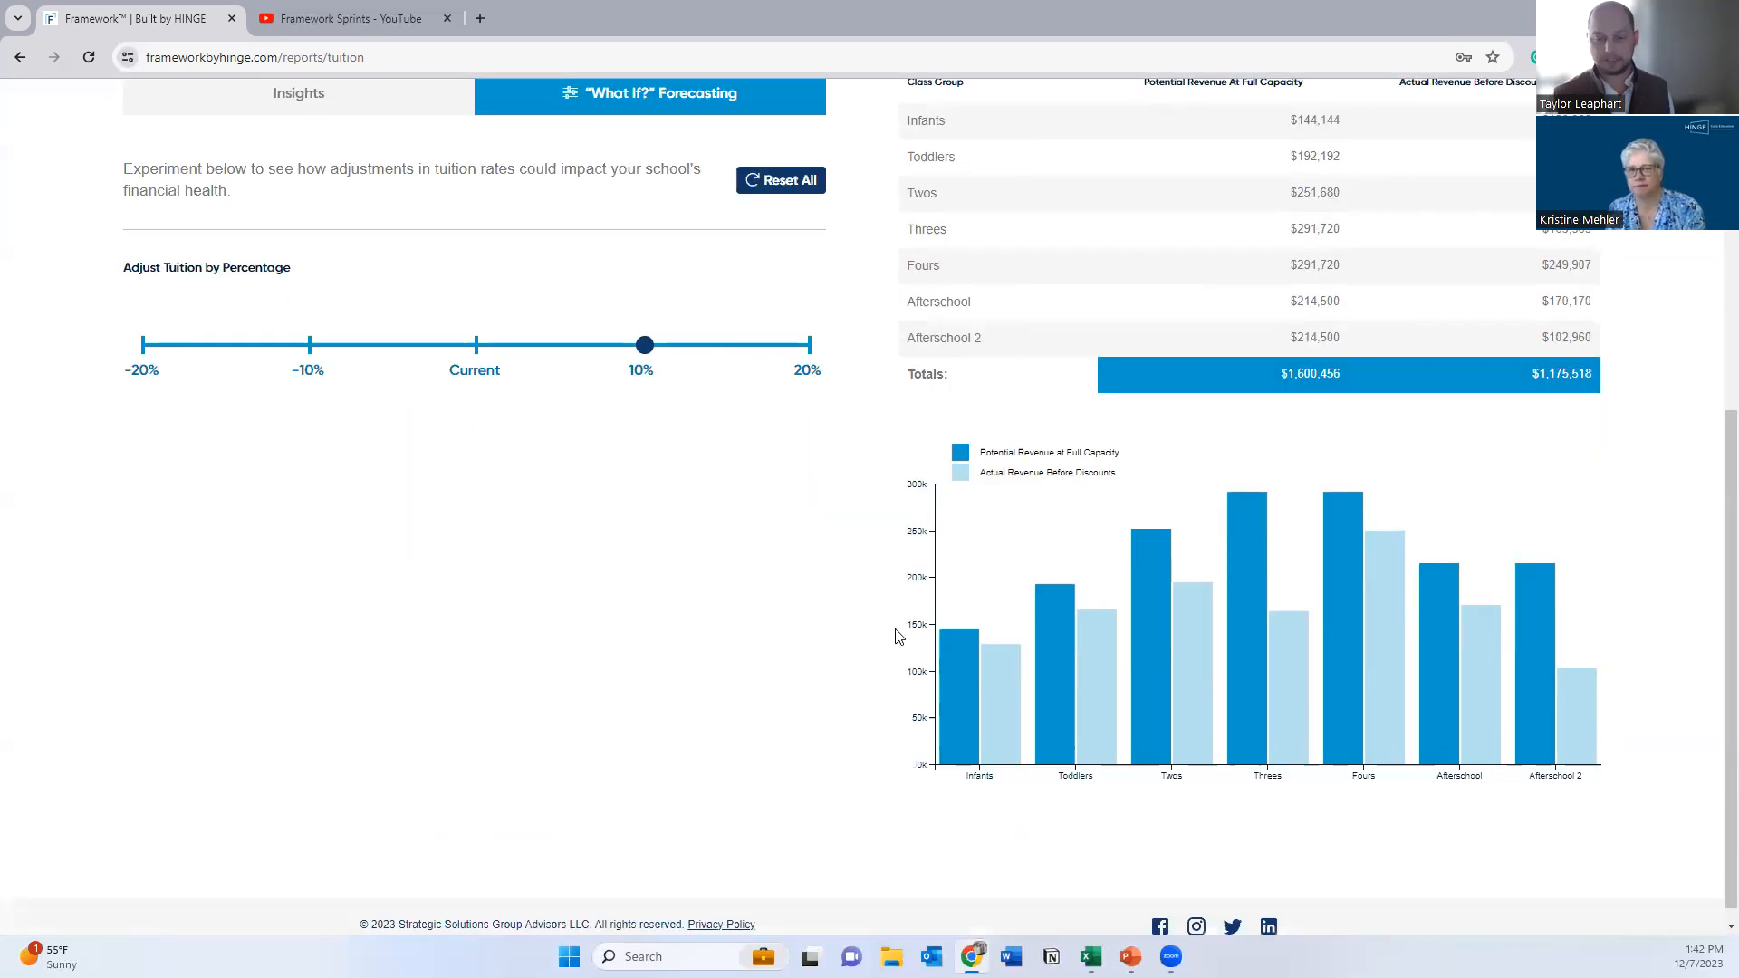
right_click(816, 639)
left_click(1442, 580)
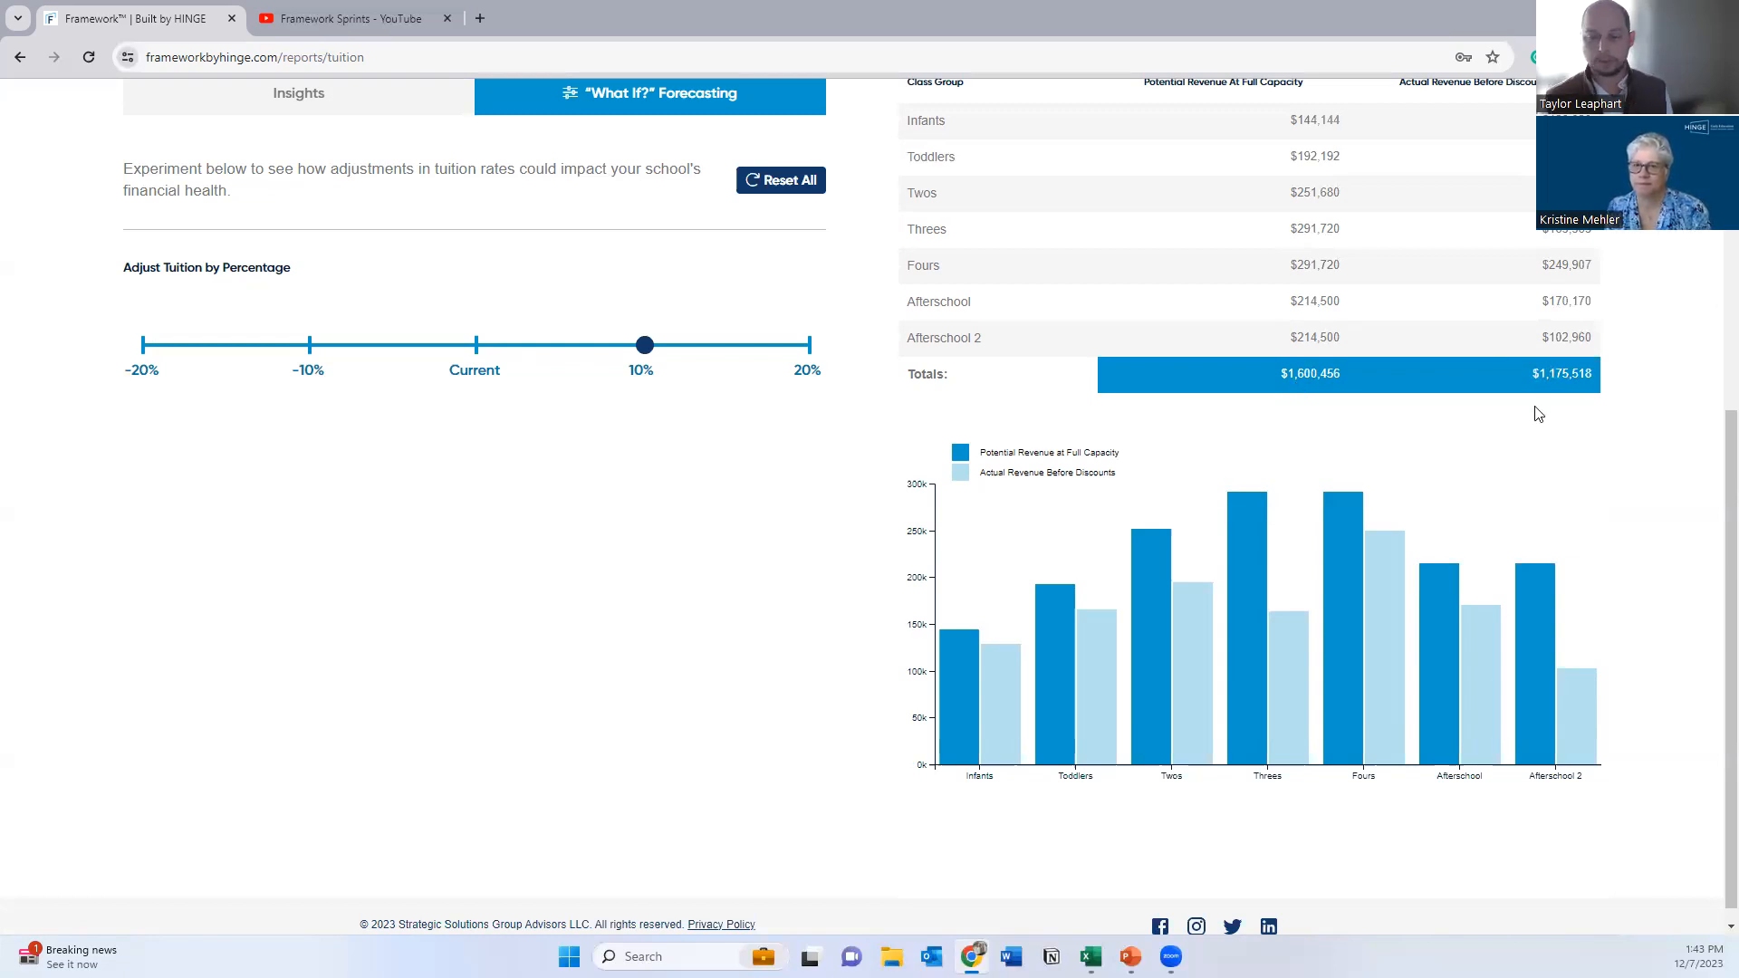
Step: Return the tuition adjustment in the Tuition report's forecast to Current
scroll(857, 581, "up", 1)
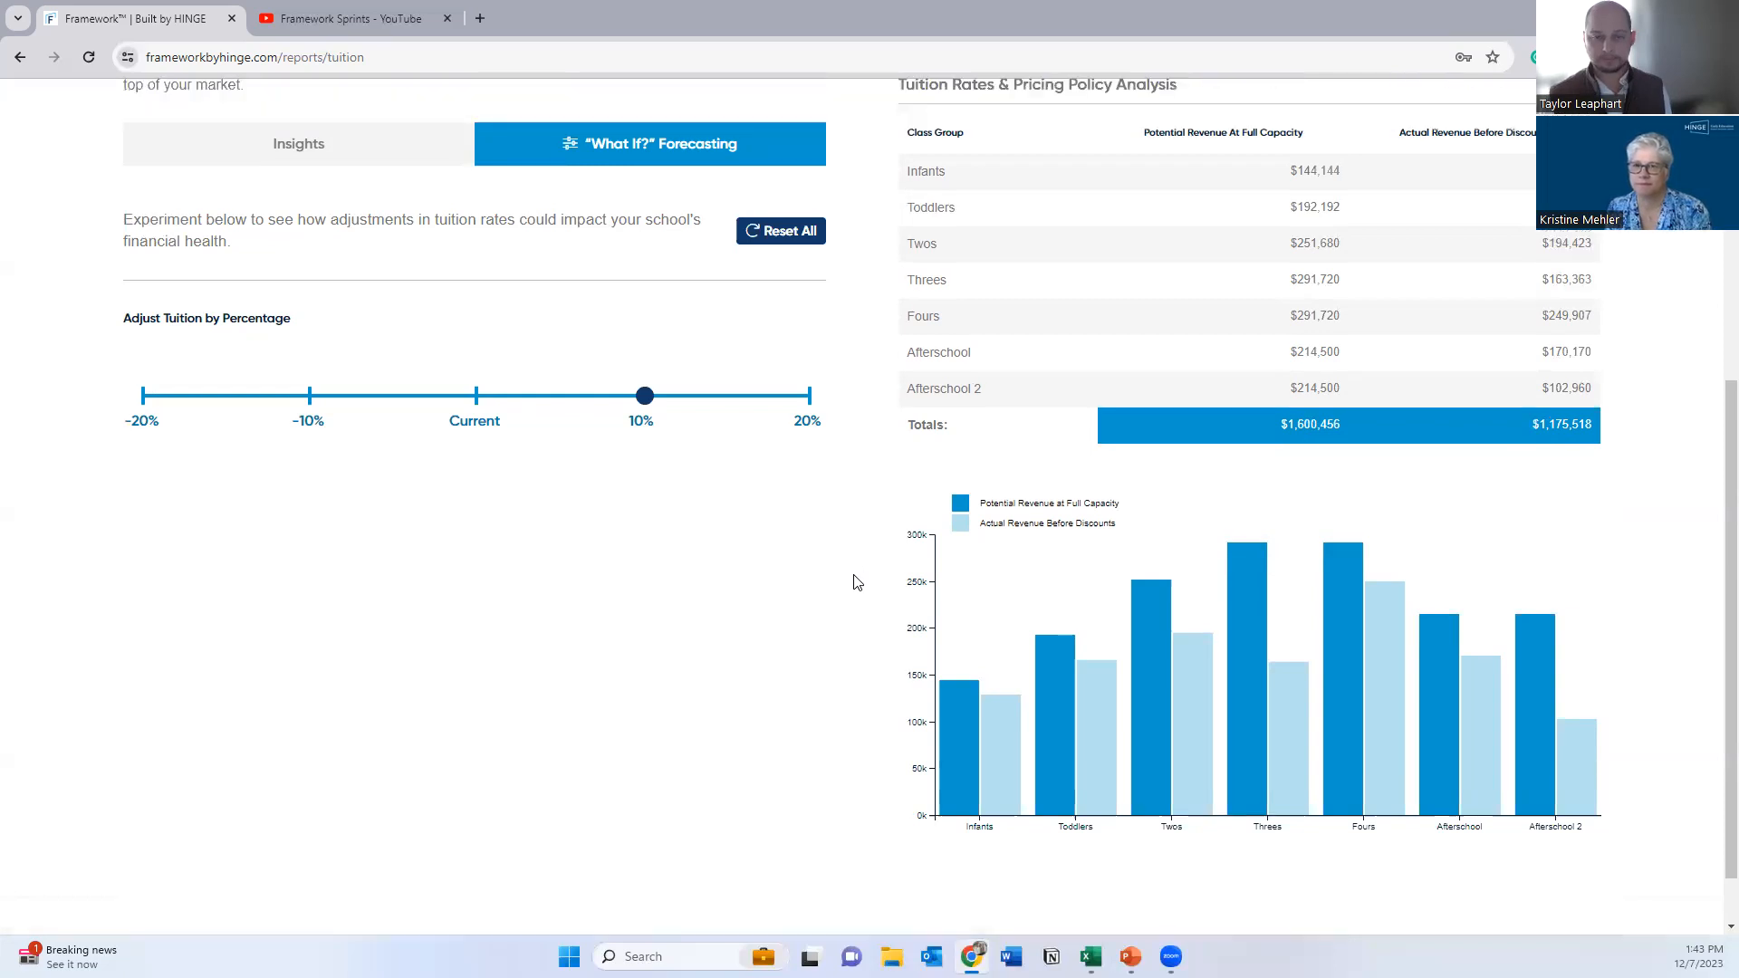
scroll(856, 580, "up", 1)
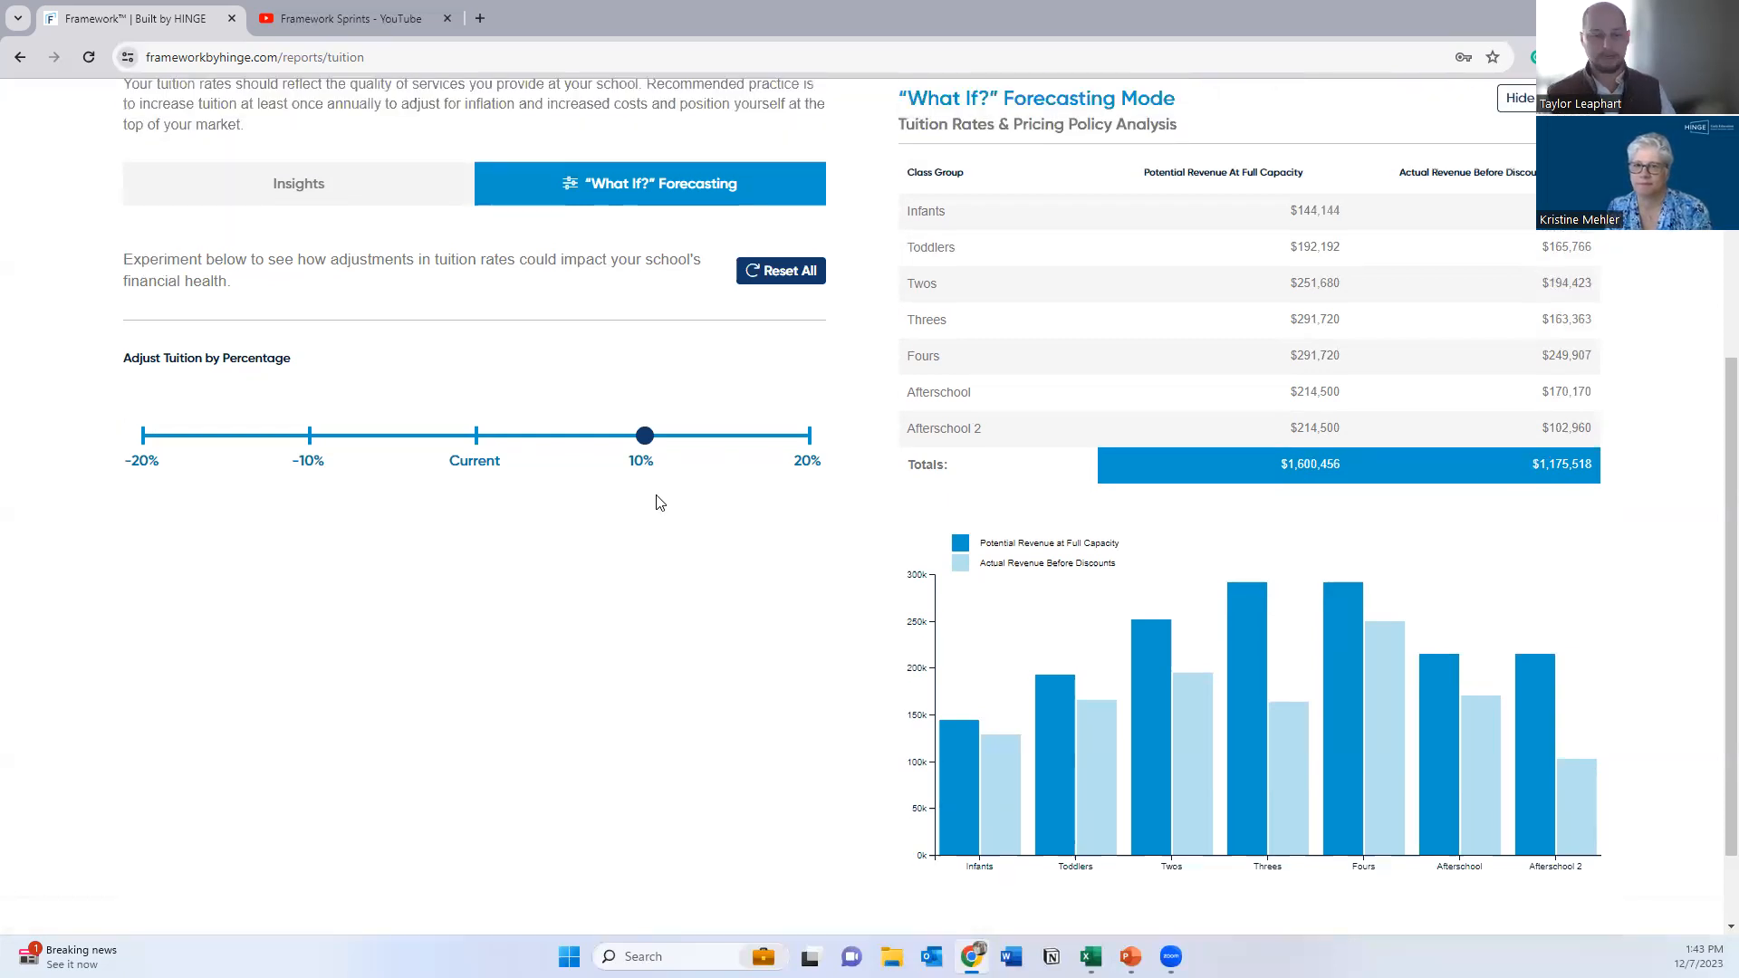
left_click(477, 443)
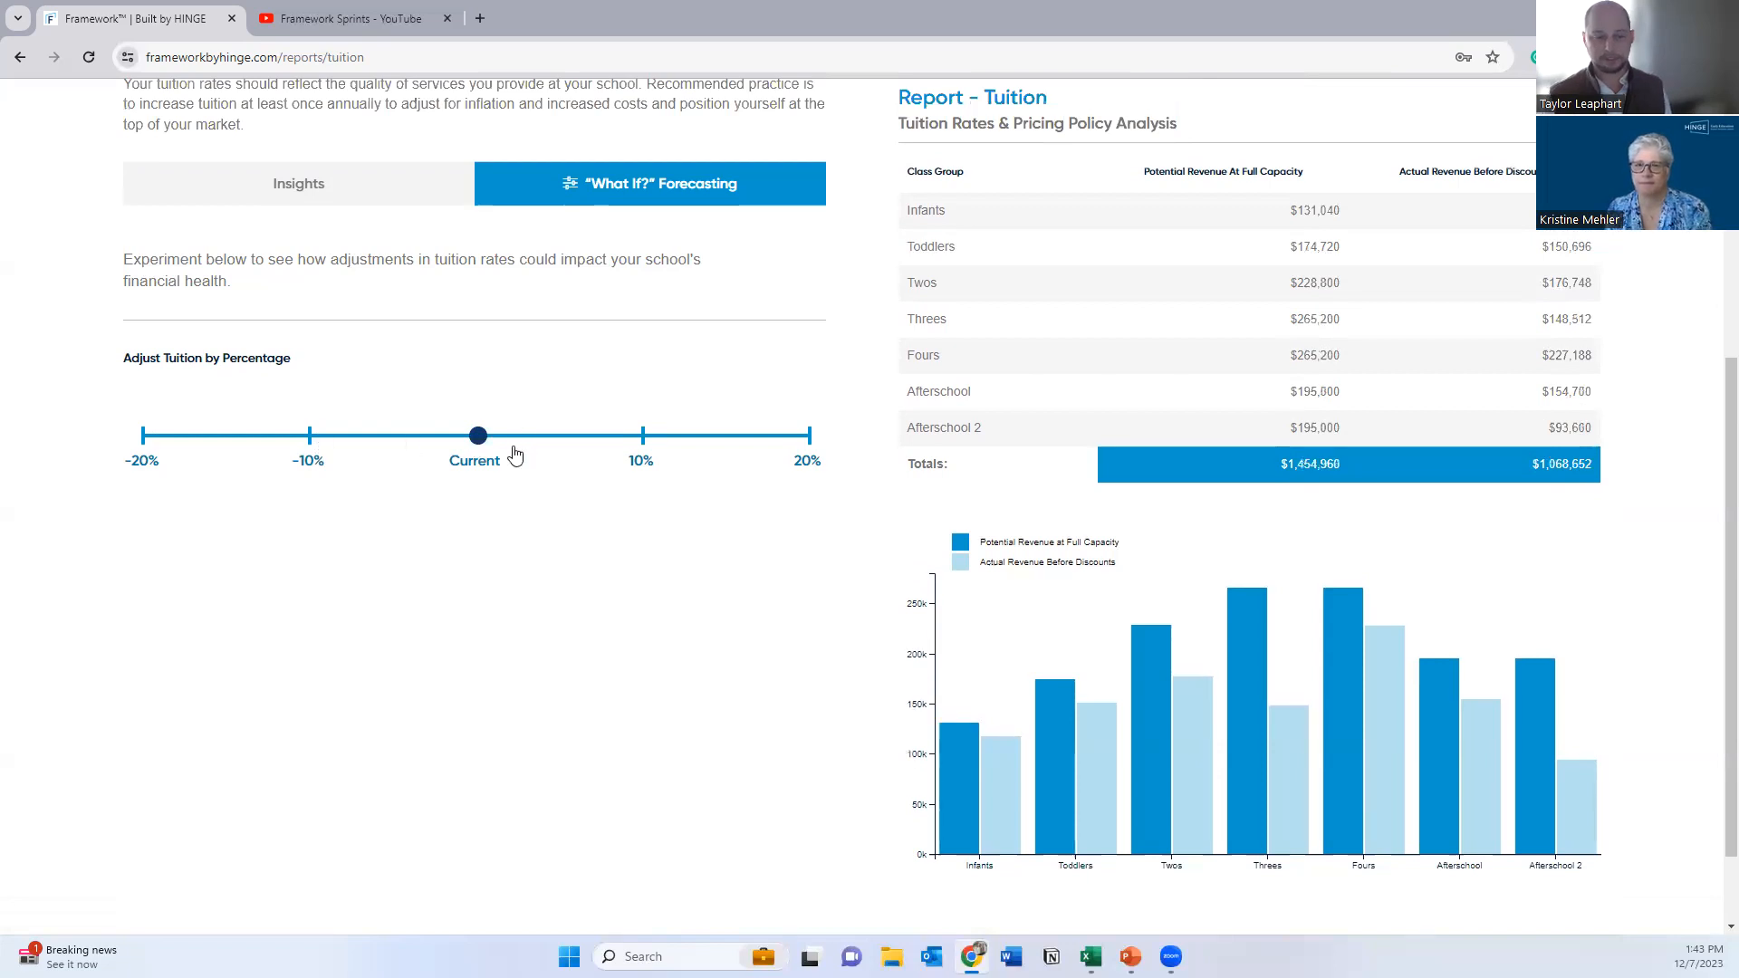
Step: Open the Discounting report, review its insights and switch it to "What If?" forecasting
scroll(513, 455, "up", 1)
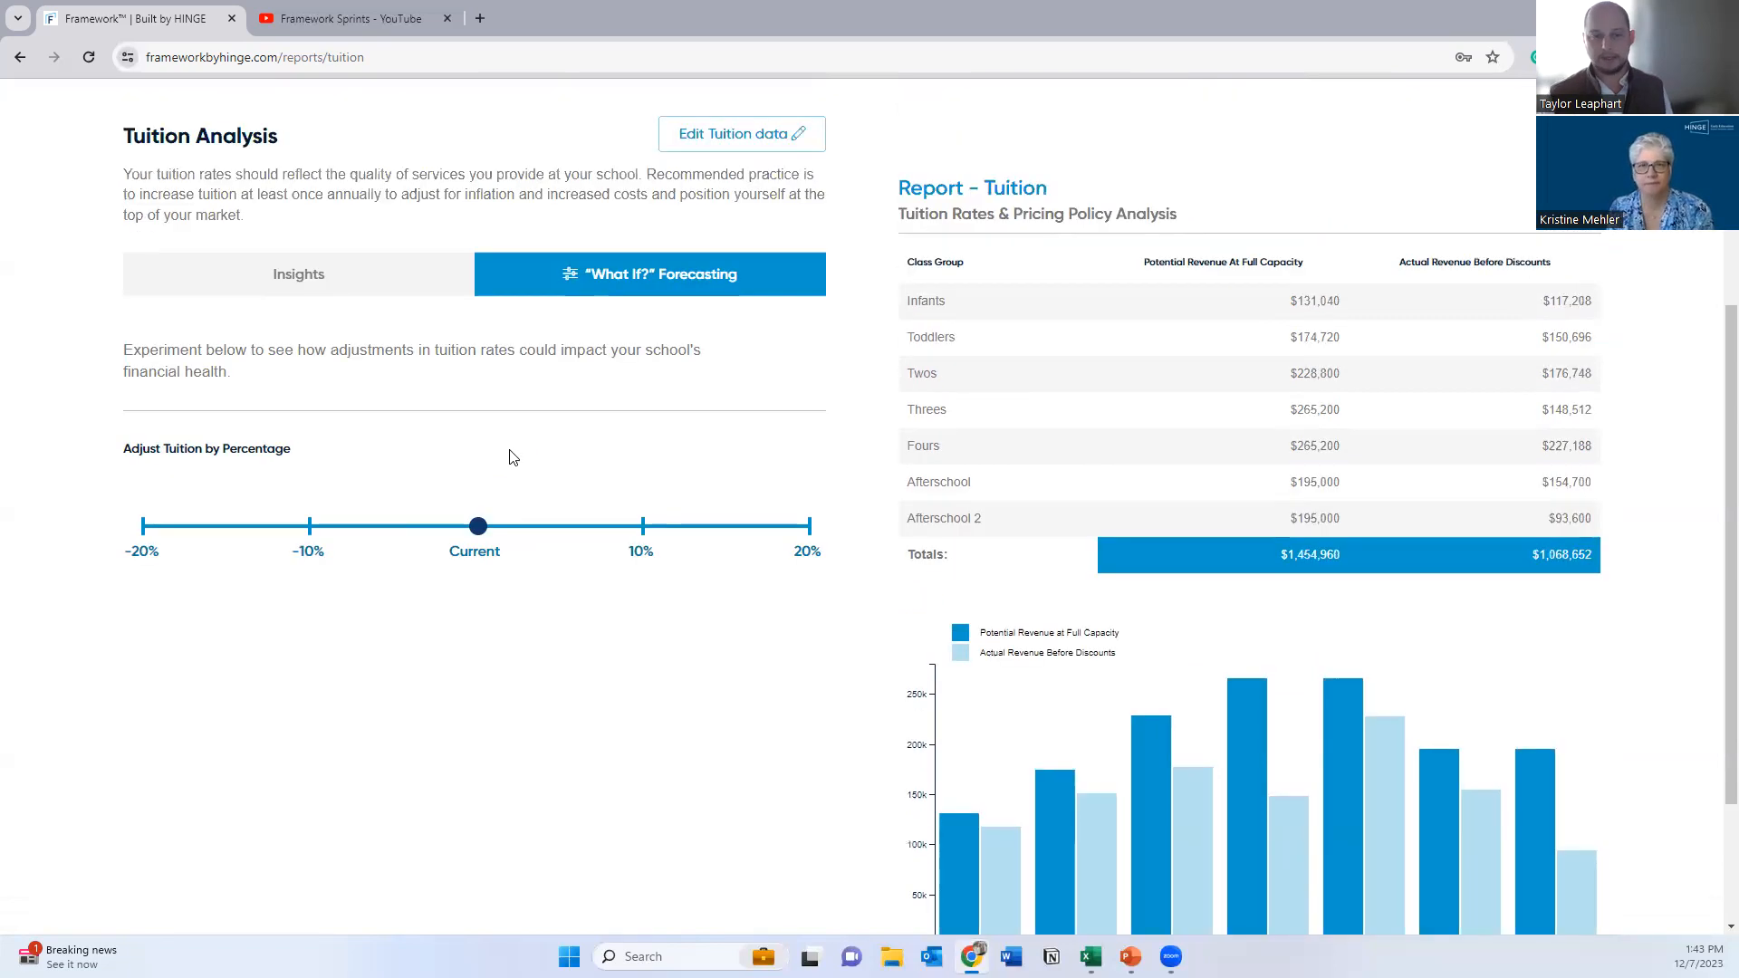
scroll(513, 460, "up", 1)
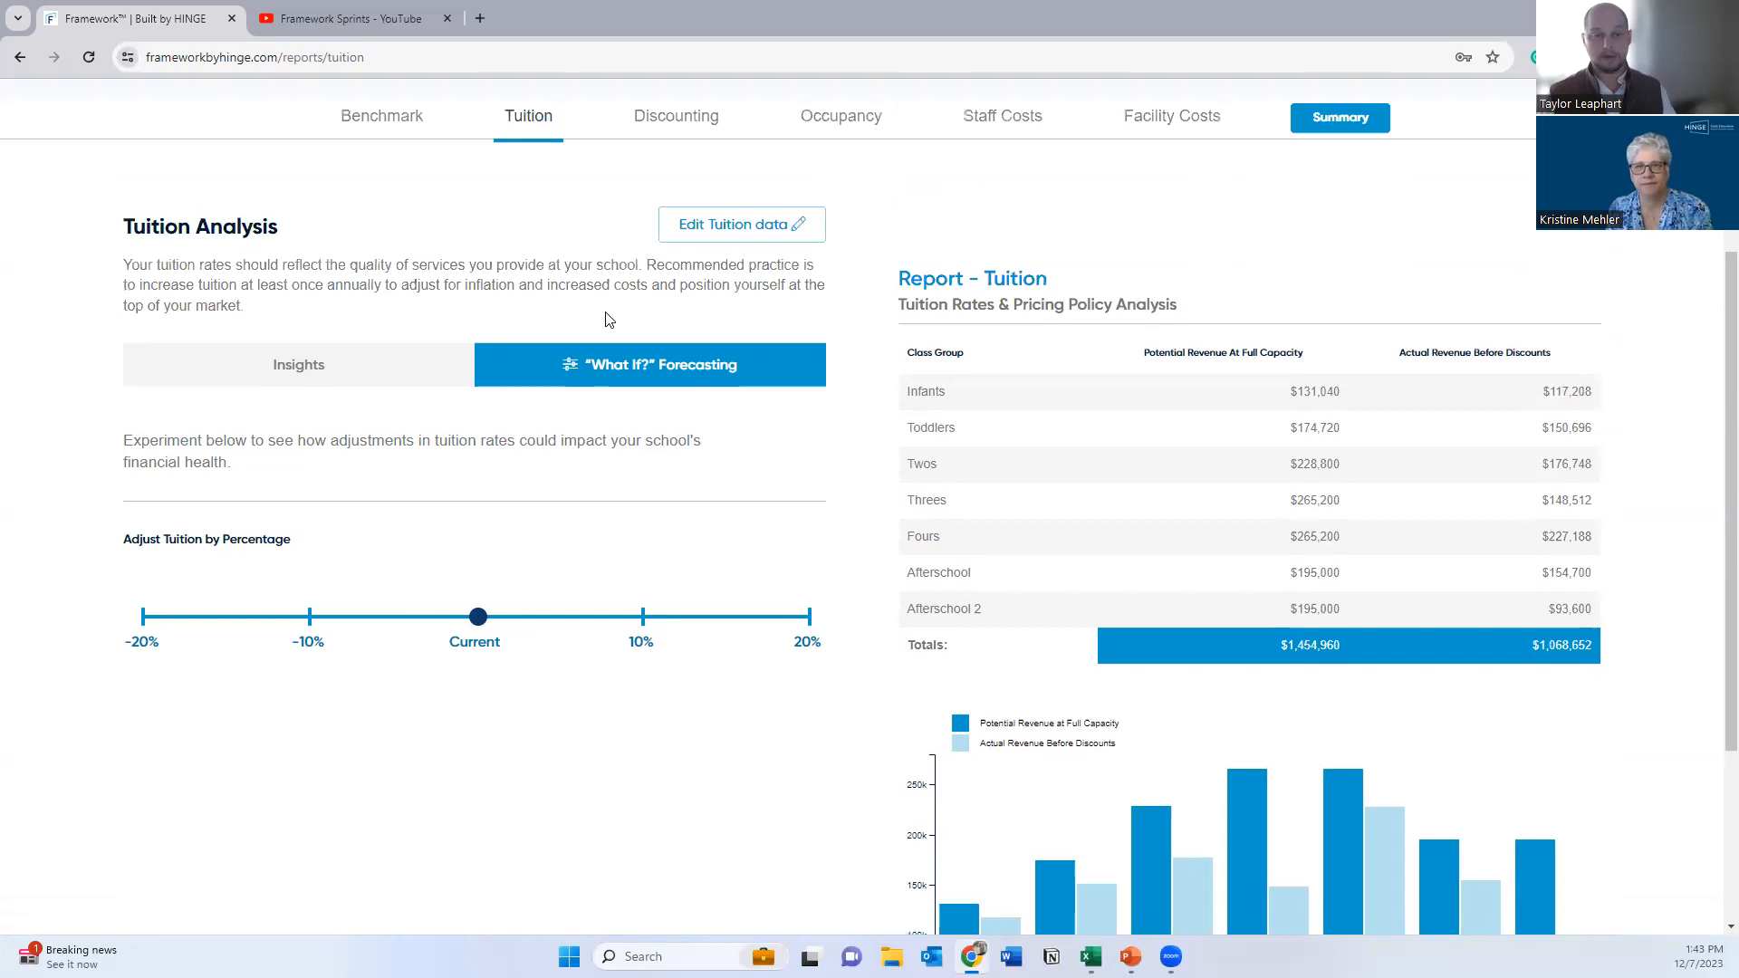
left_click(680, 139)
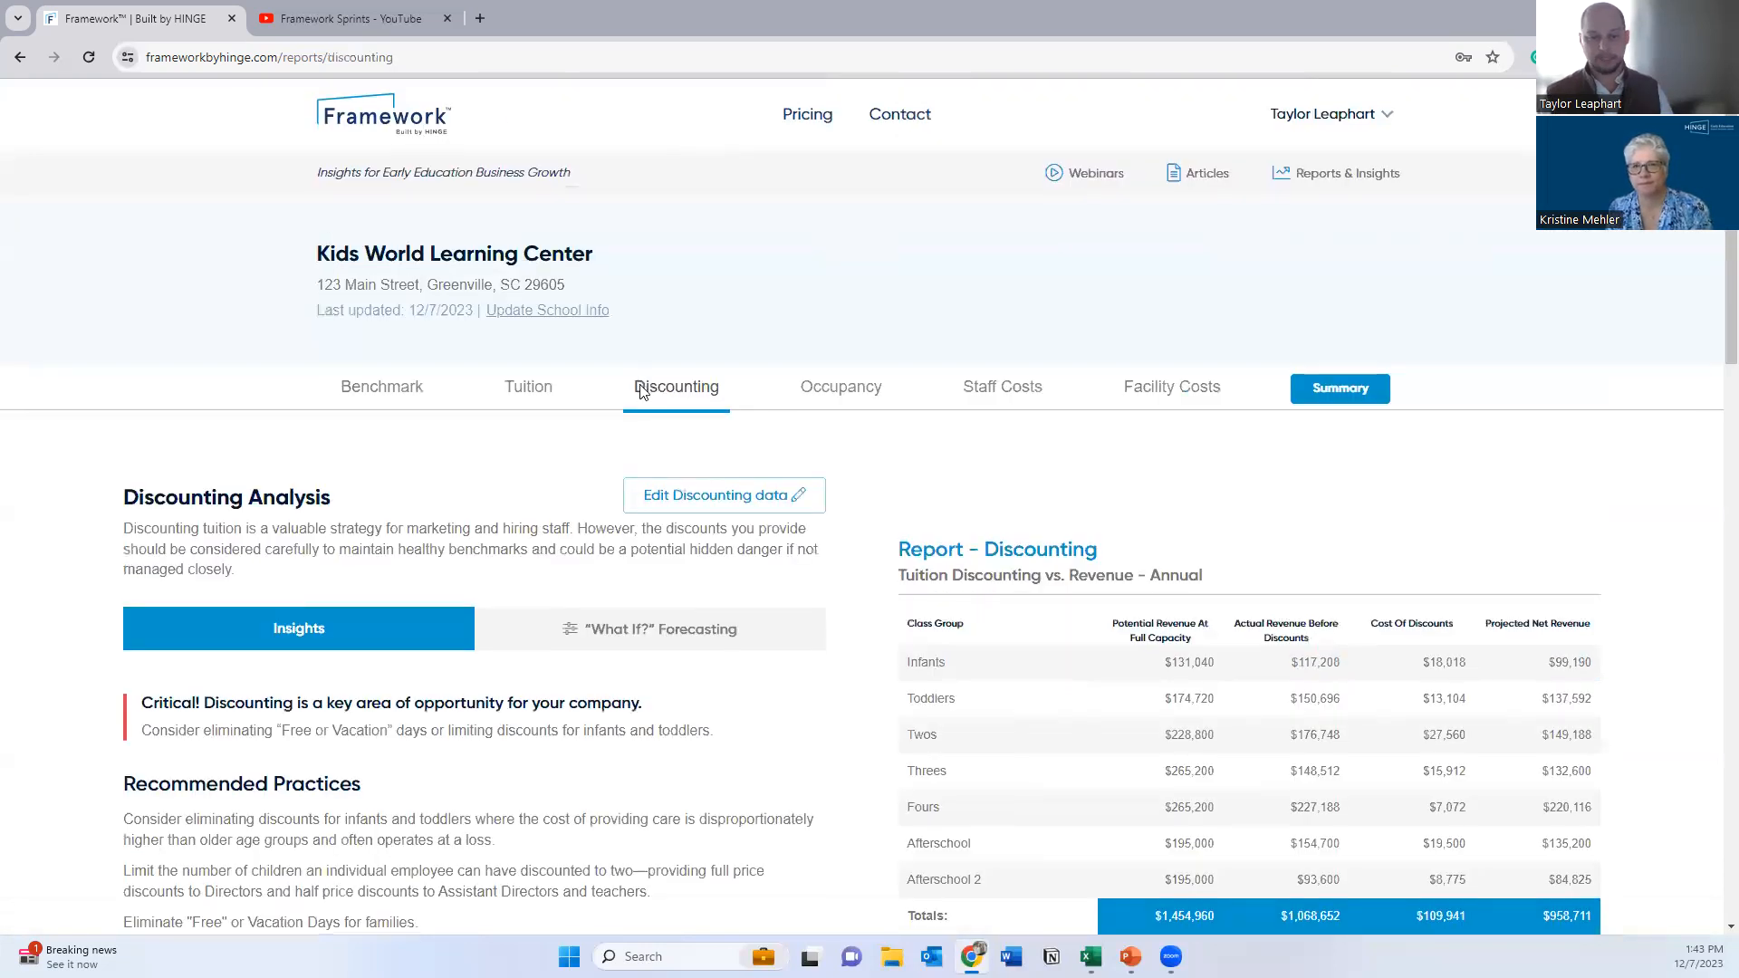
scroll(646, 390, "down", 2)
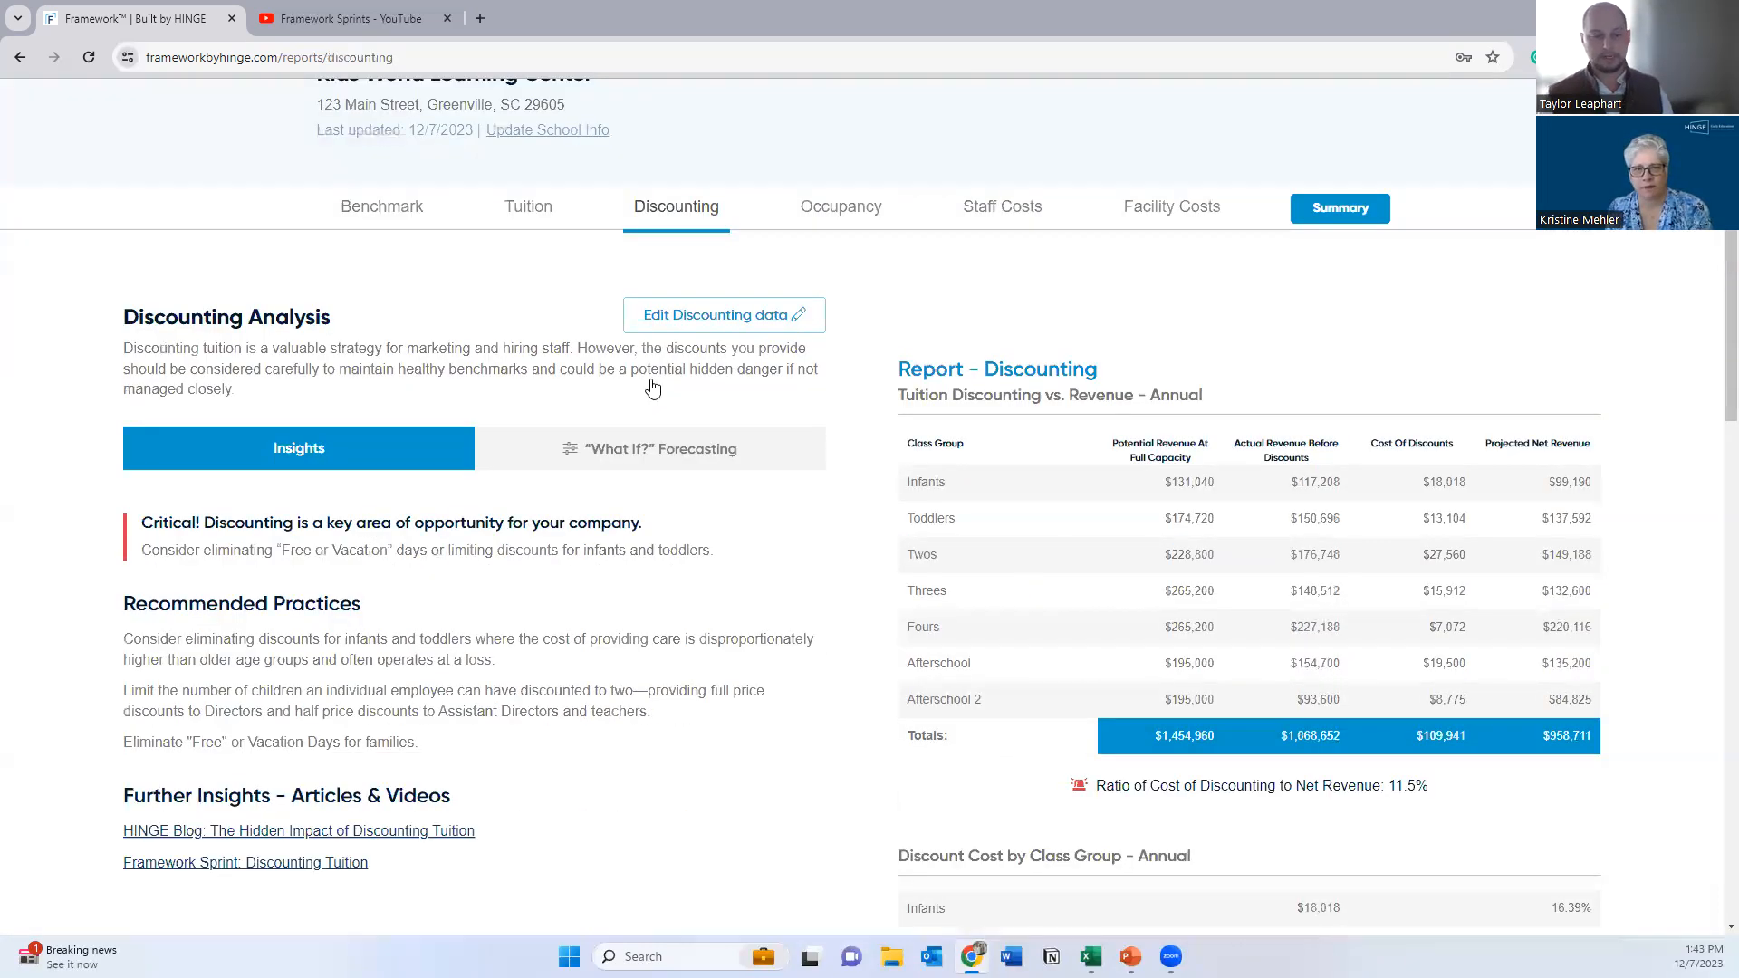
scroll(652, 388, "down", 1)
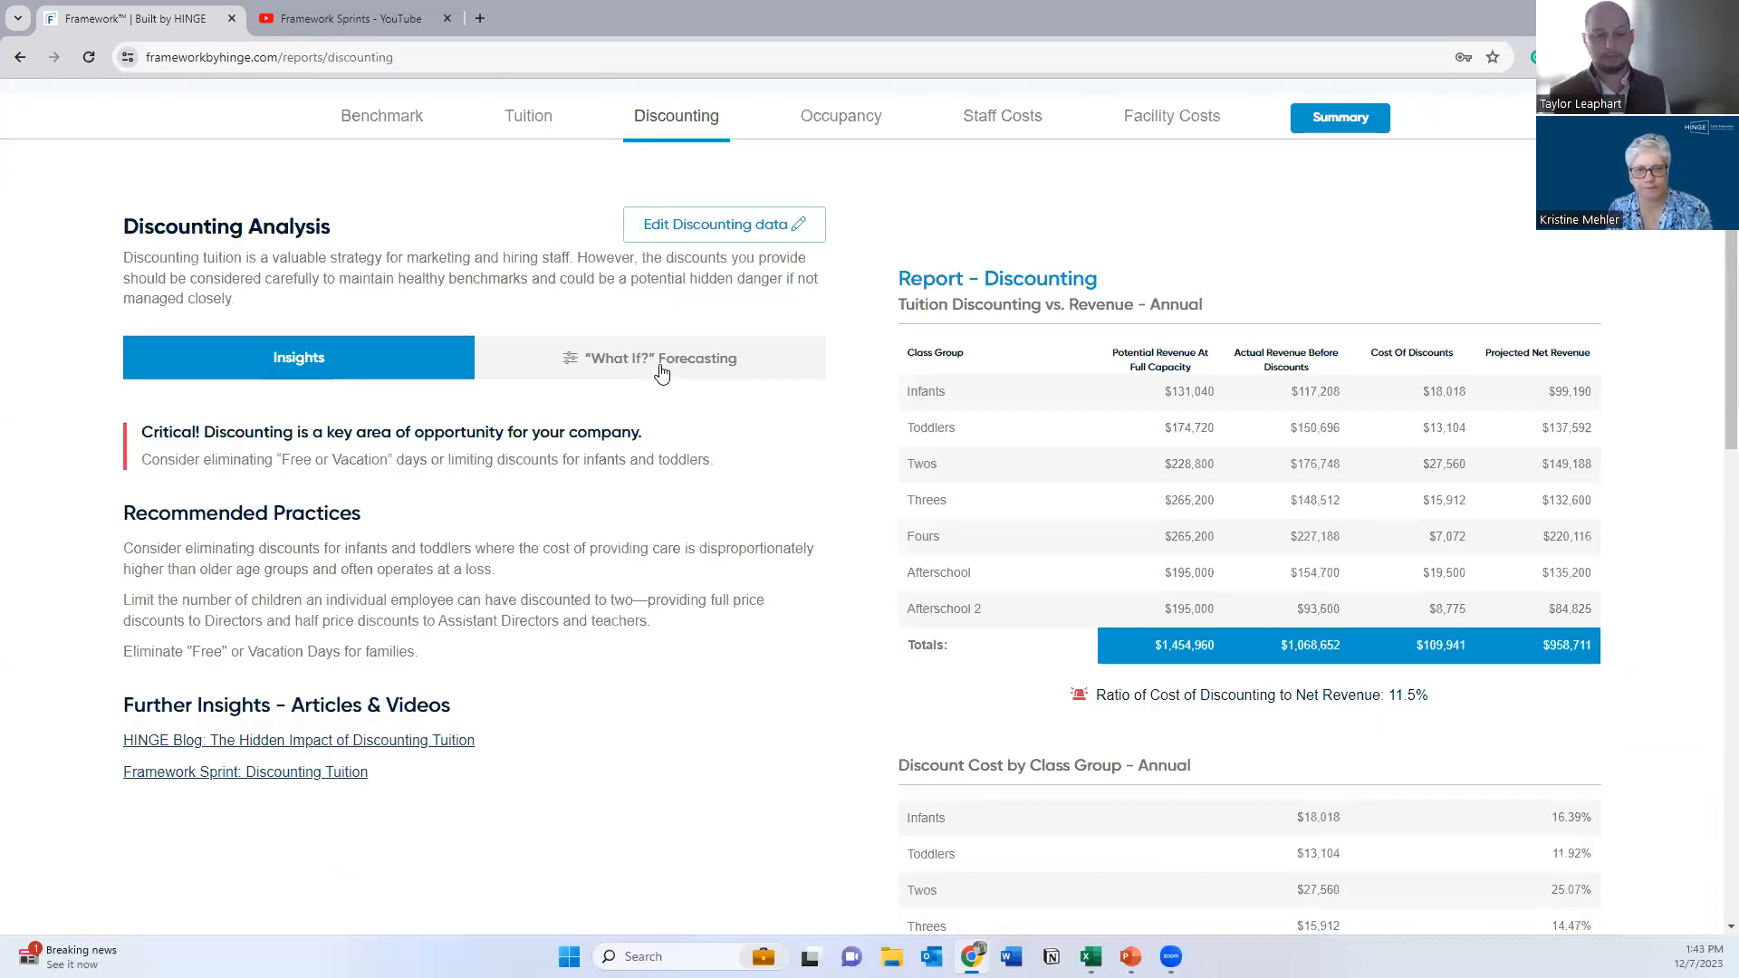
left_click(662, 374)
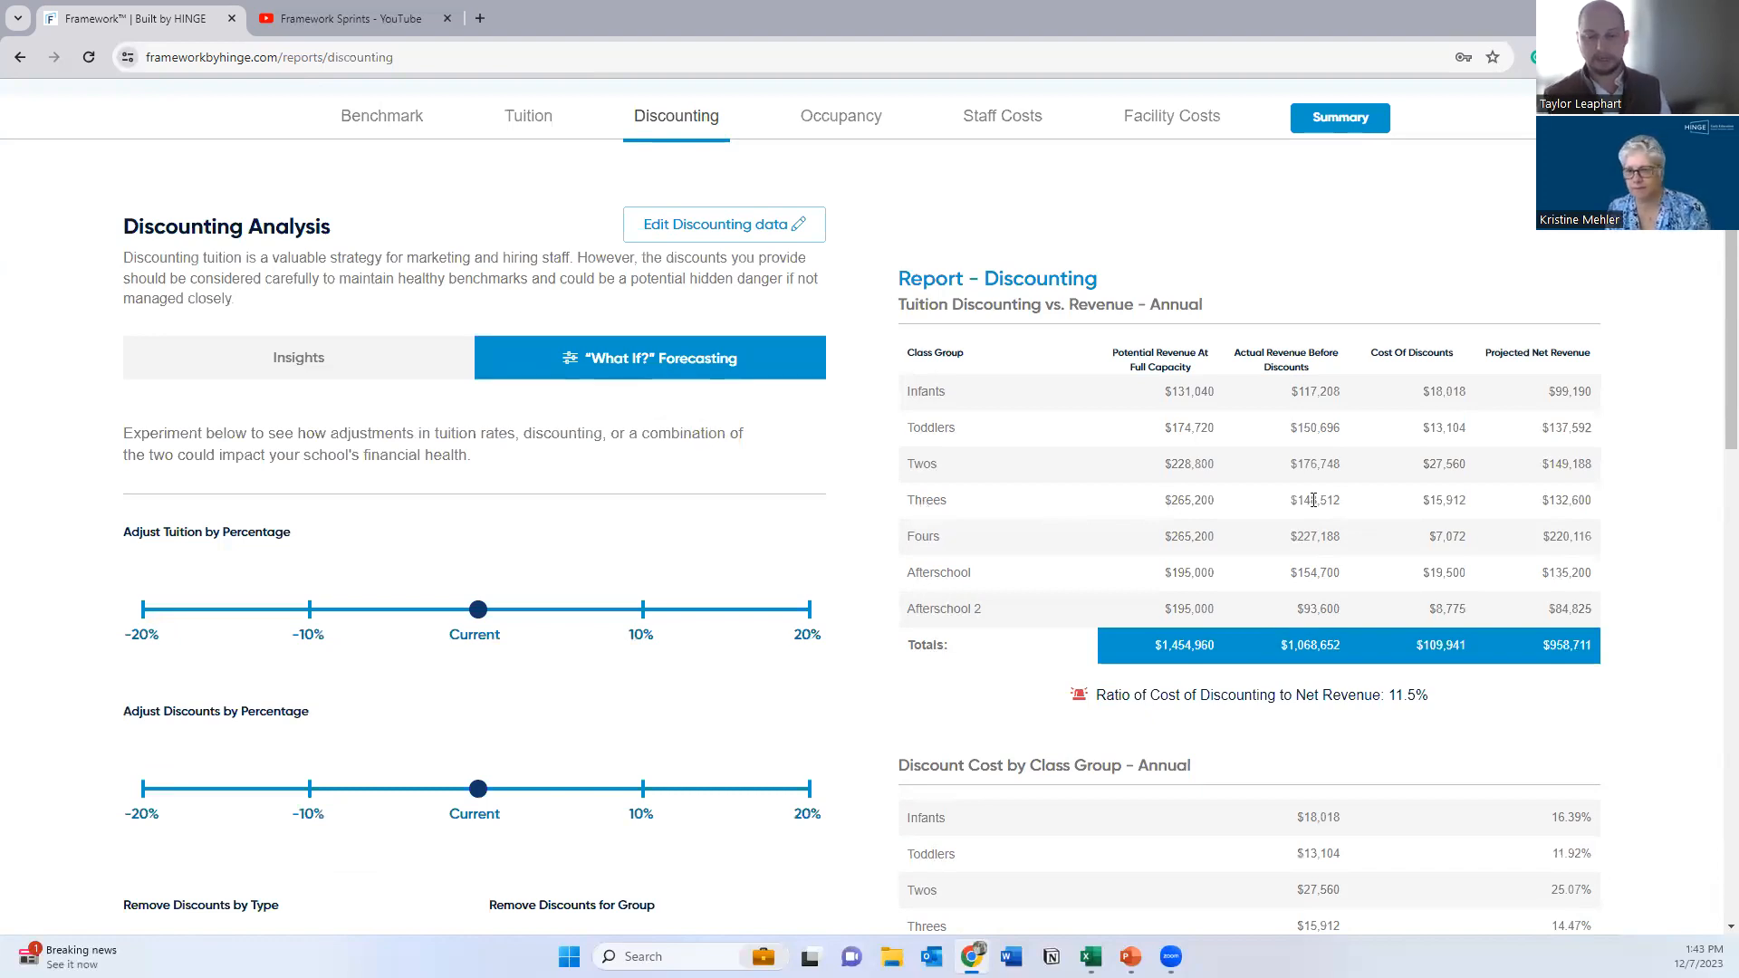
Step: Forecast a 5% tuition increase combined with a 10% reduction in discounts in the Discounting report
scroll(1314, 501, "down", 1)
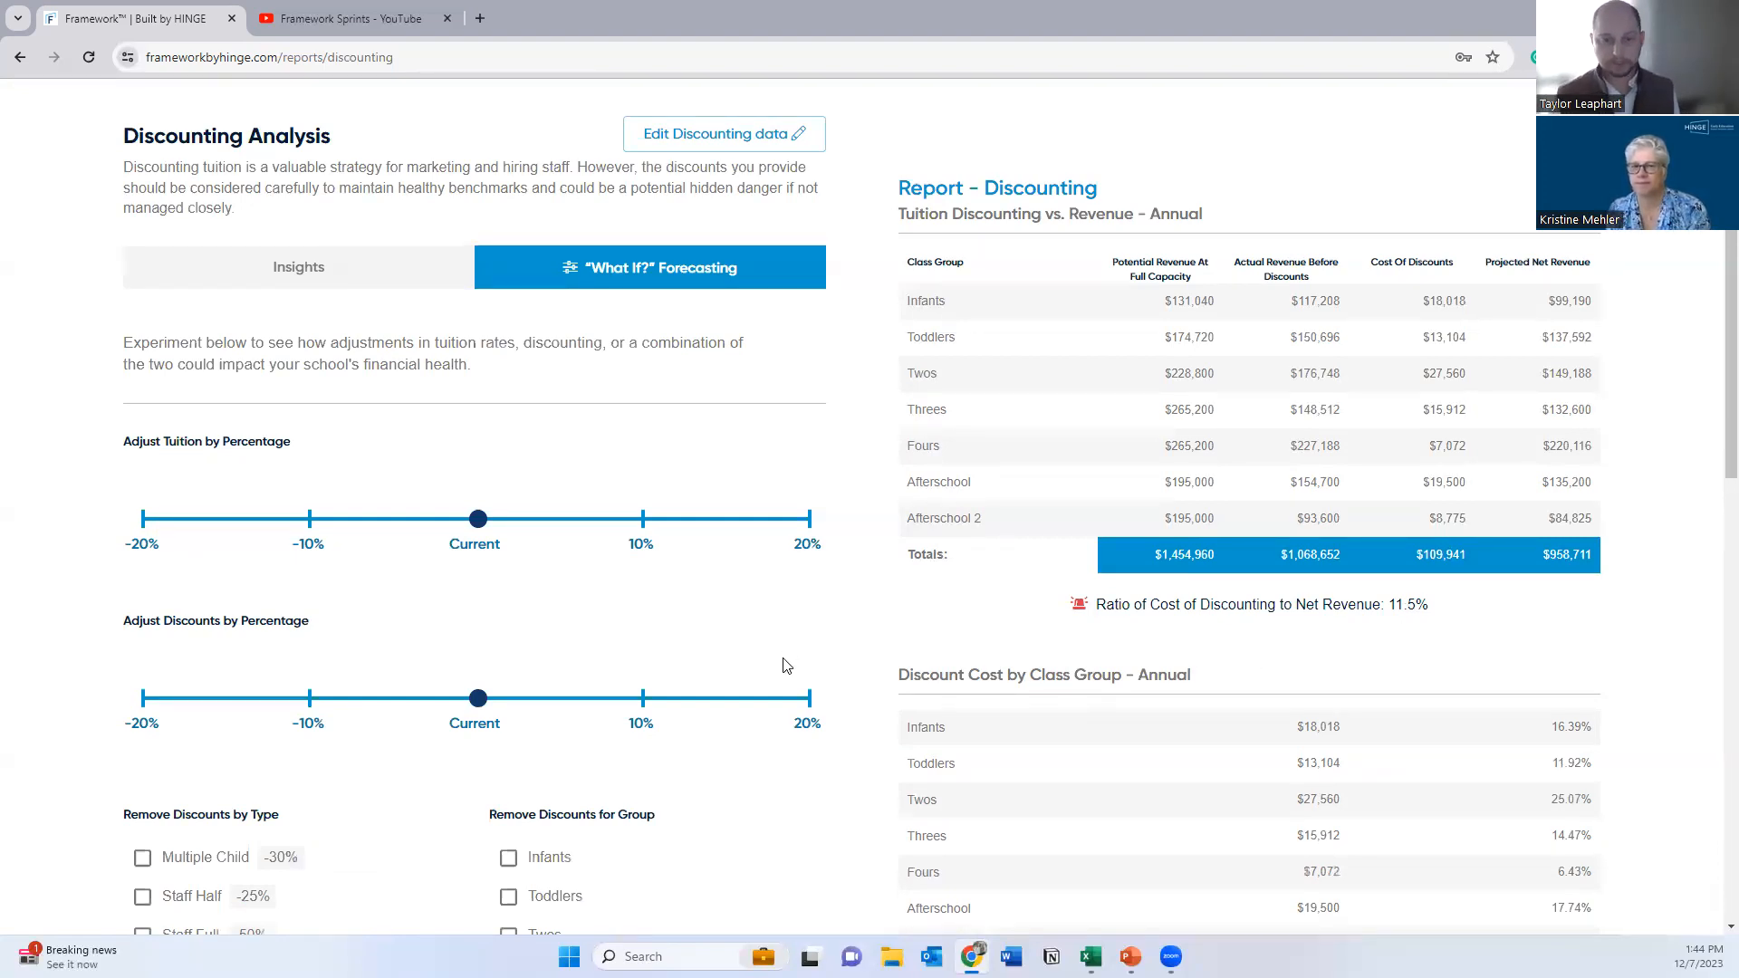
scroll(793, 681, "down", 2)
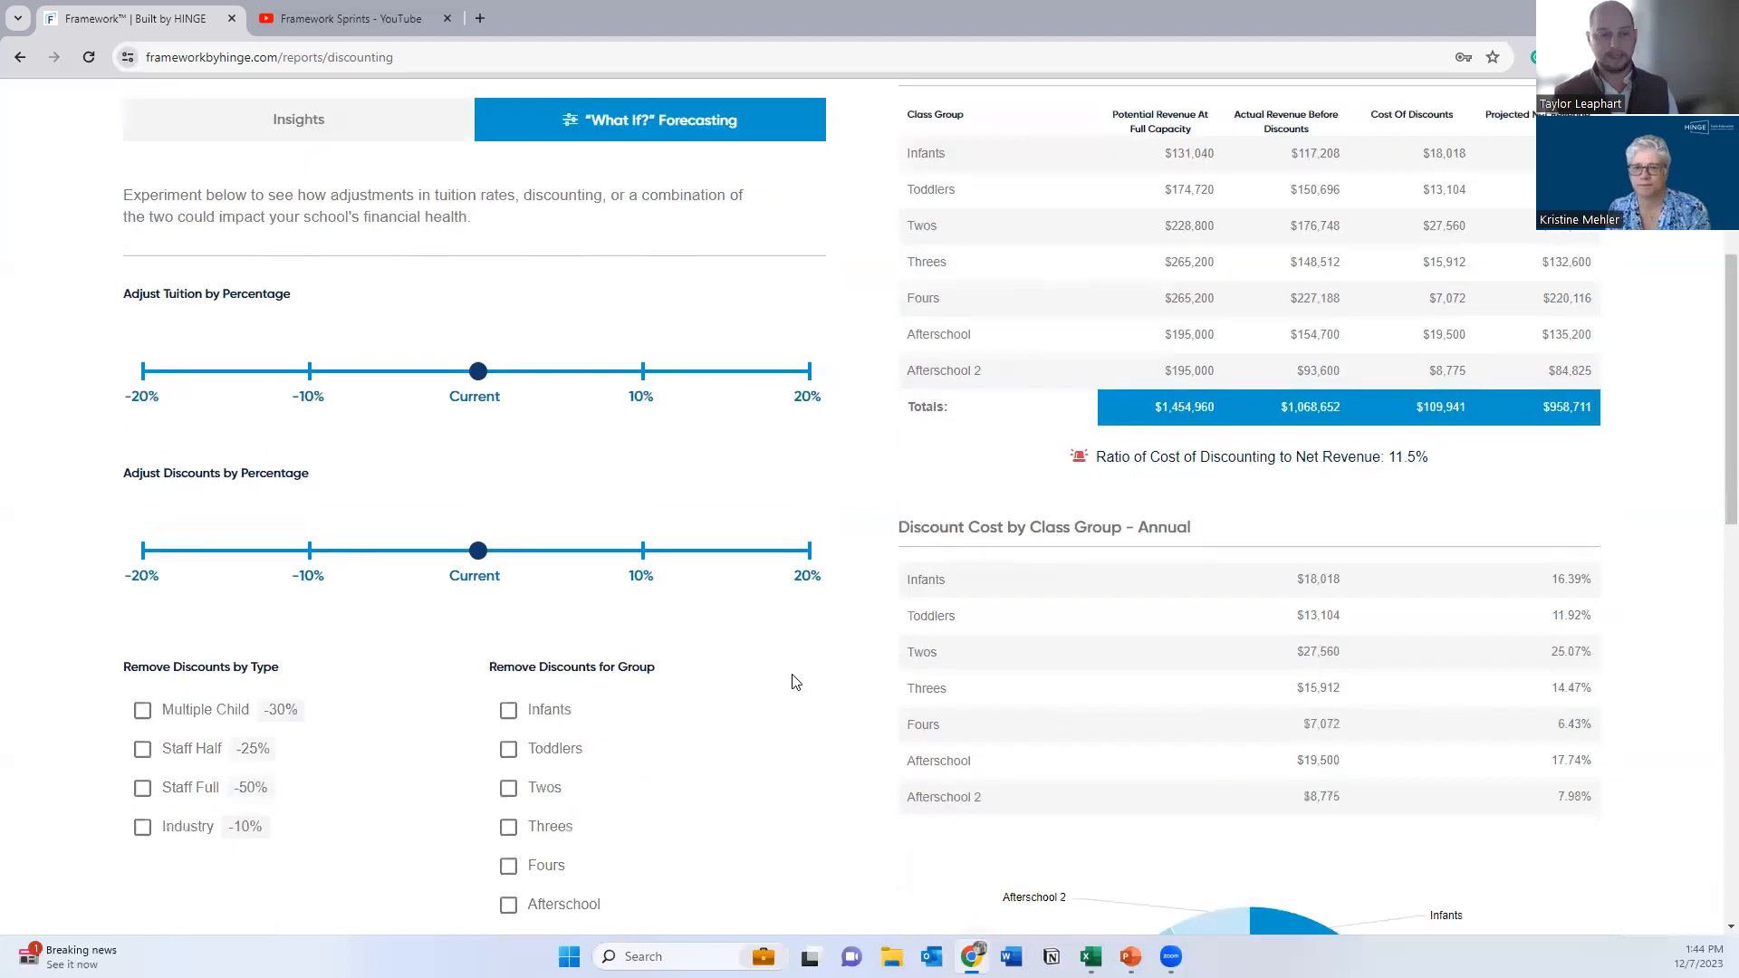
scroll(798, 675, "down", 1)
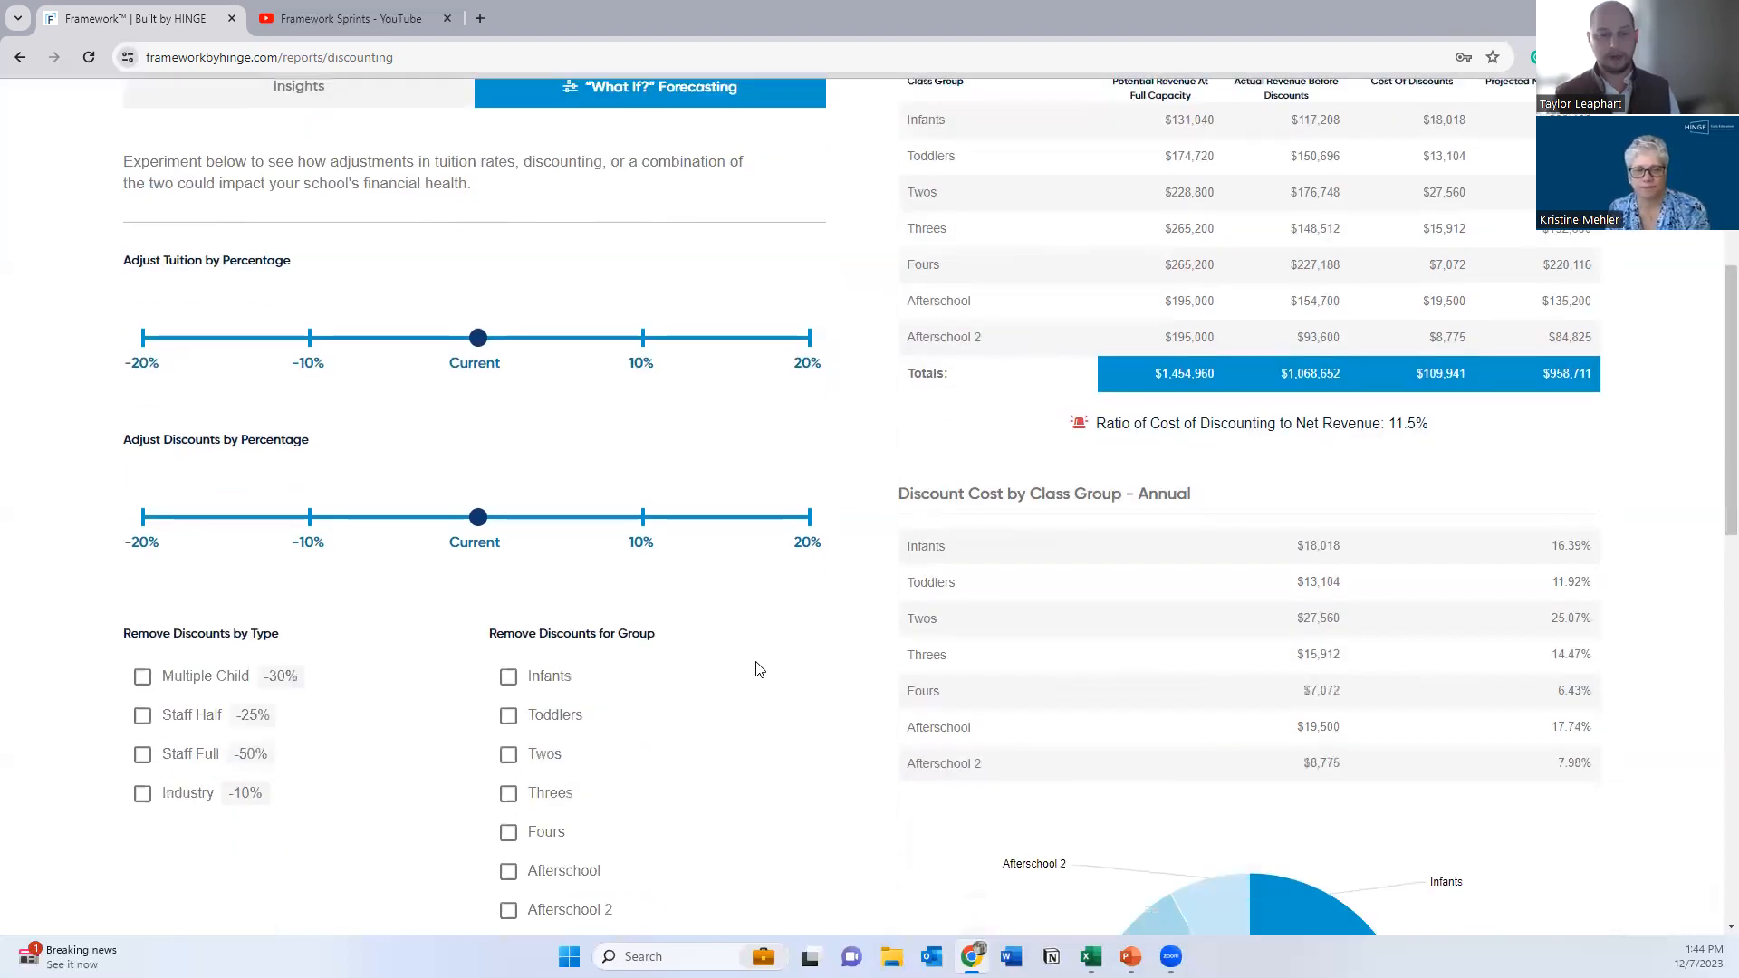
left_click(644, 340)
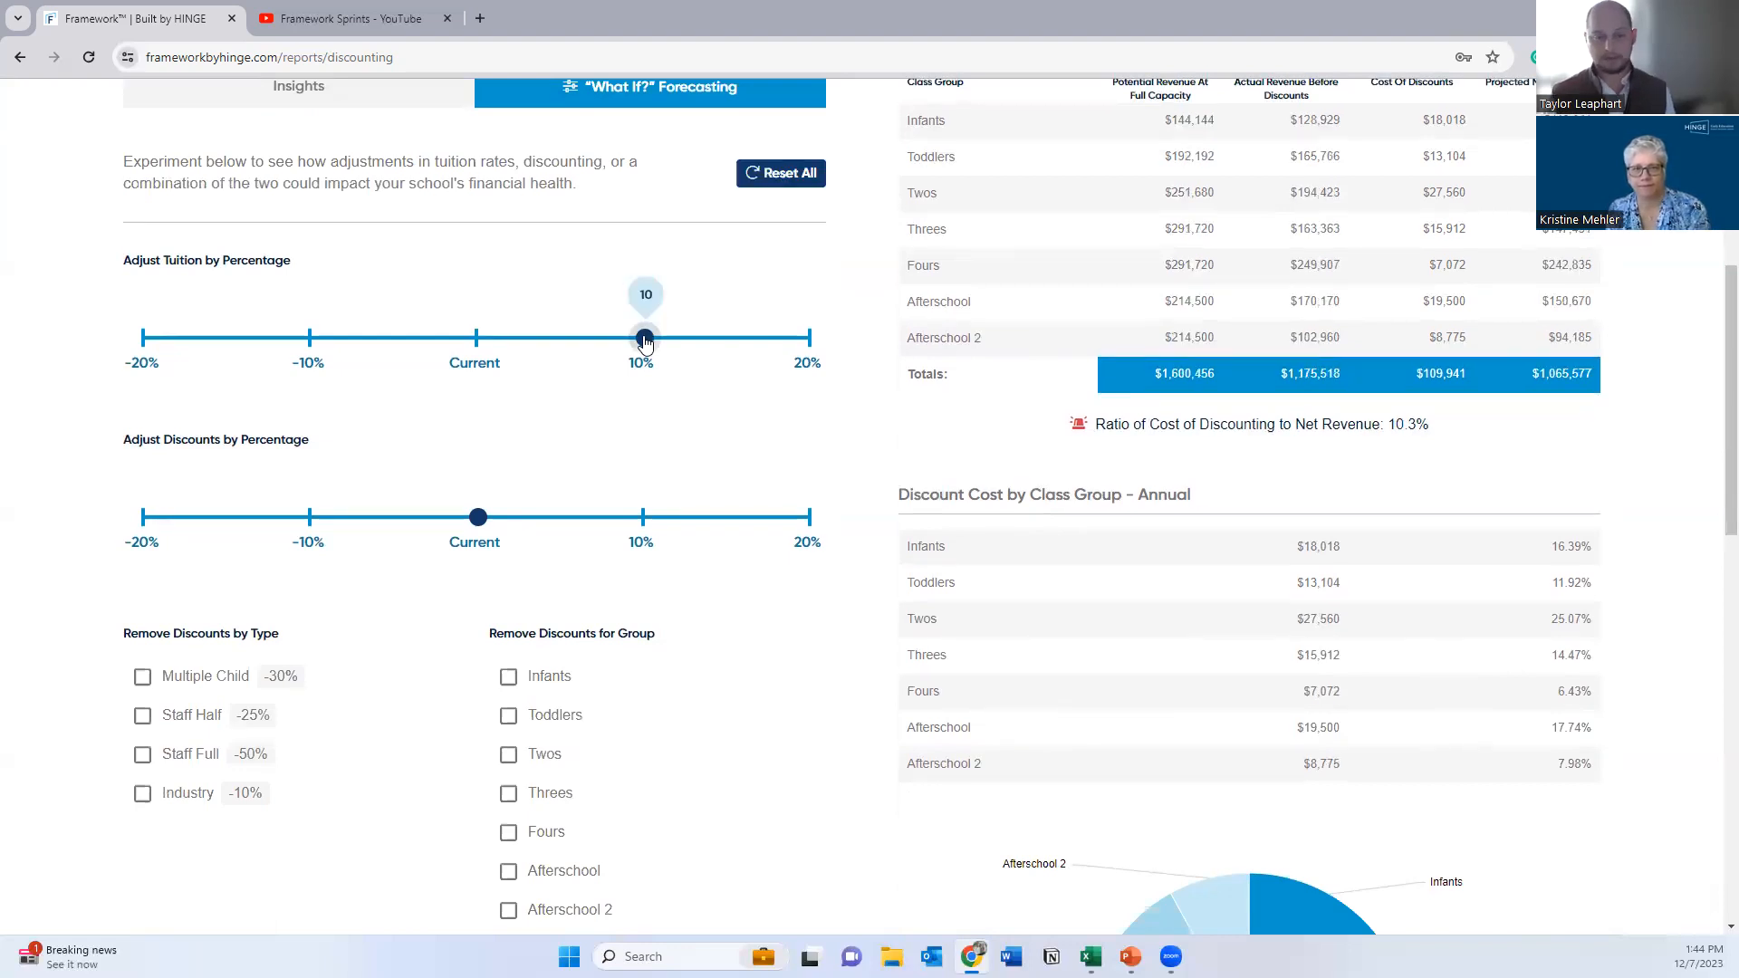
left_click(558, 340)
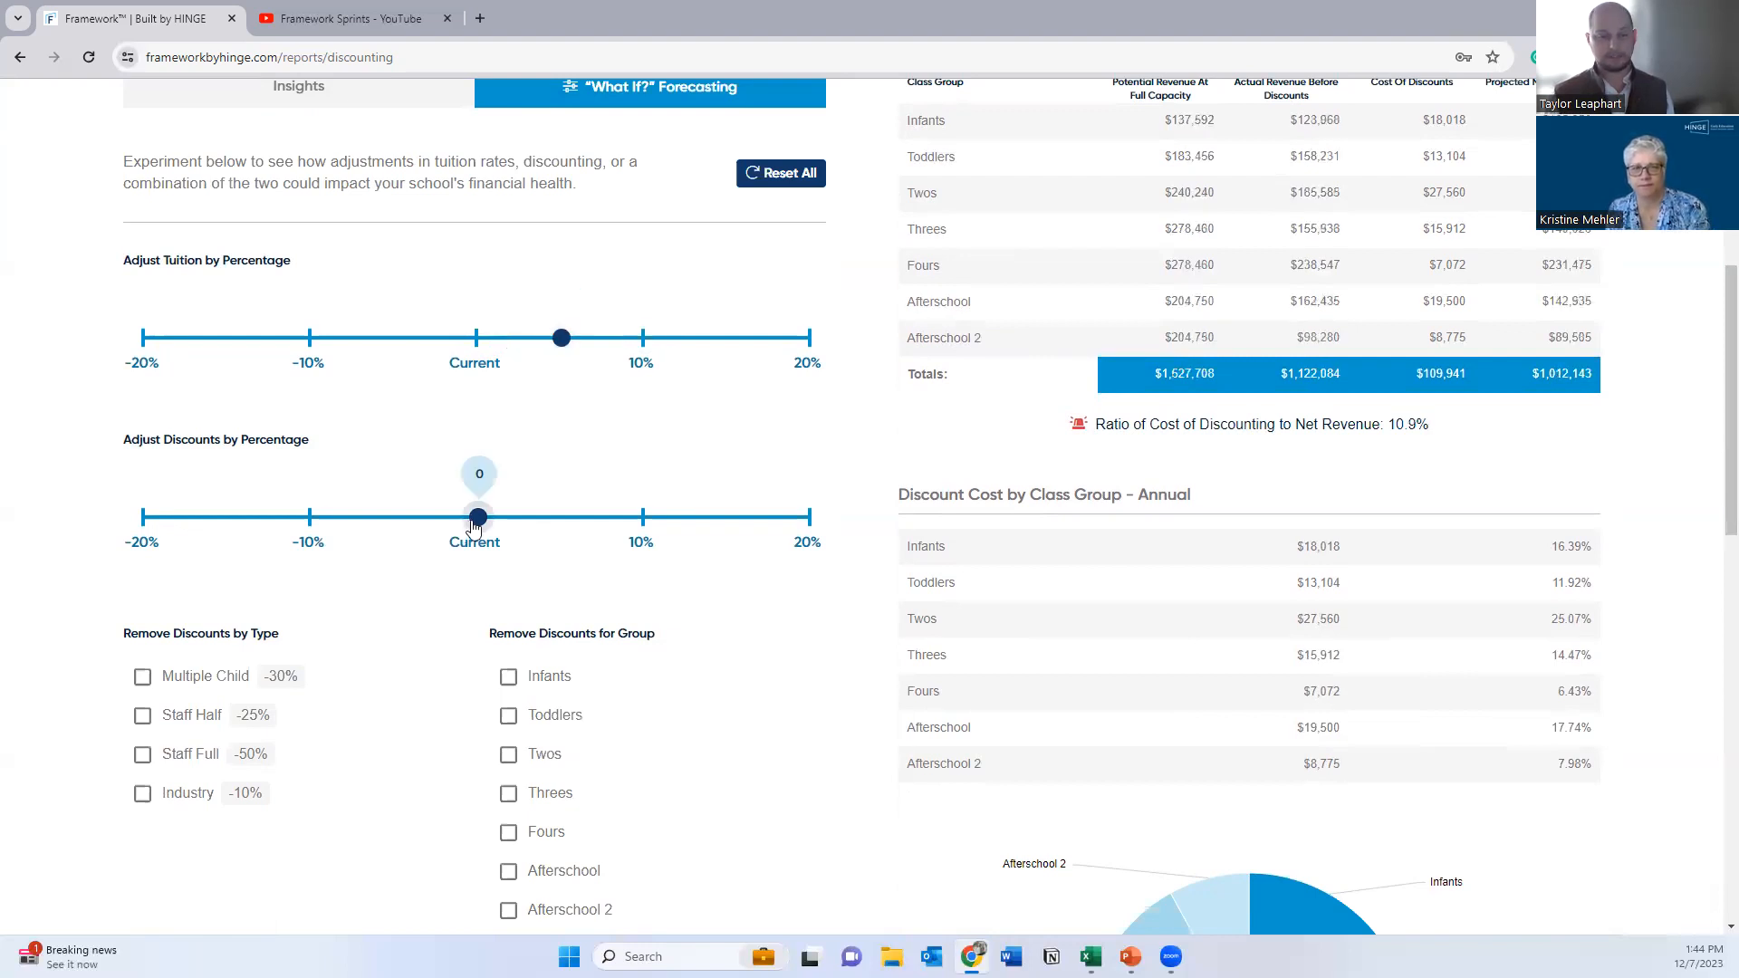
left_click(312, 518)
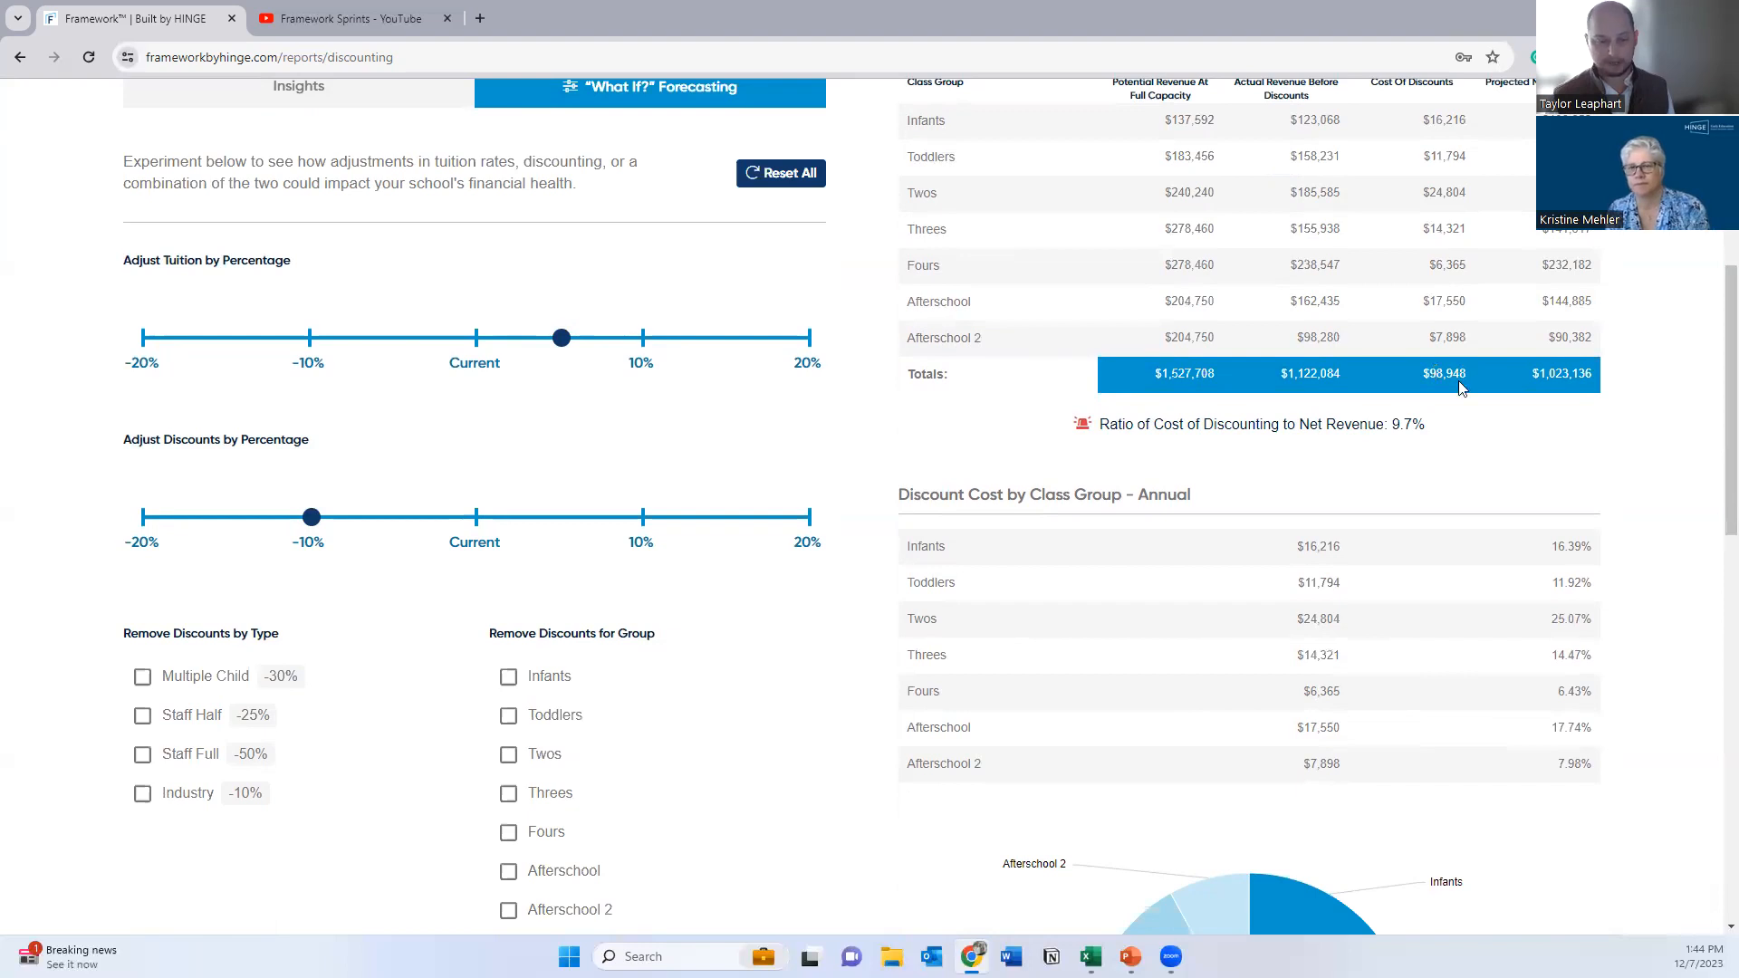
Step: Remove the Multiple Child and Industry discount types from the discounting forecast
scroll(280, 720, "down", 1)
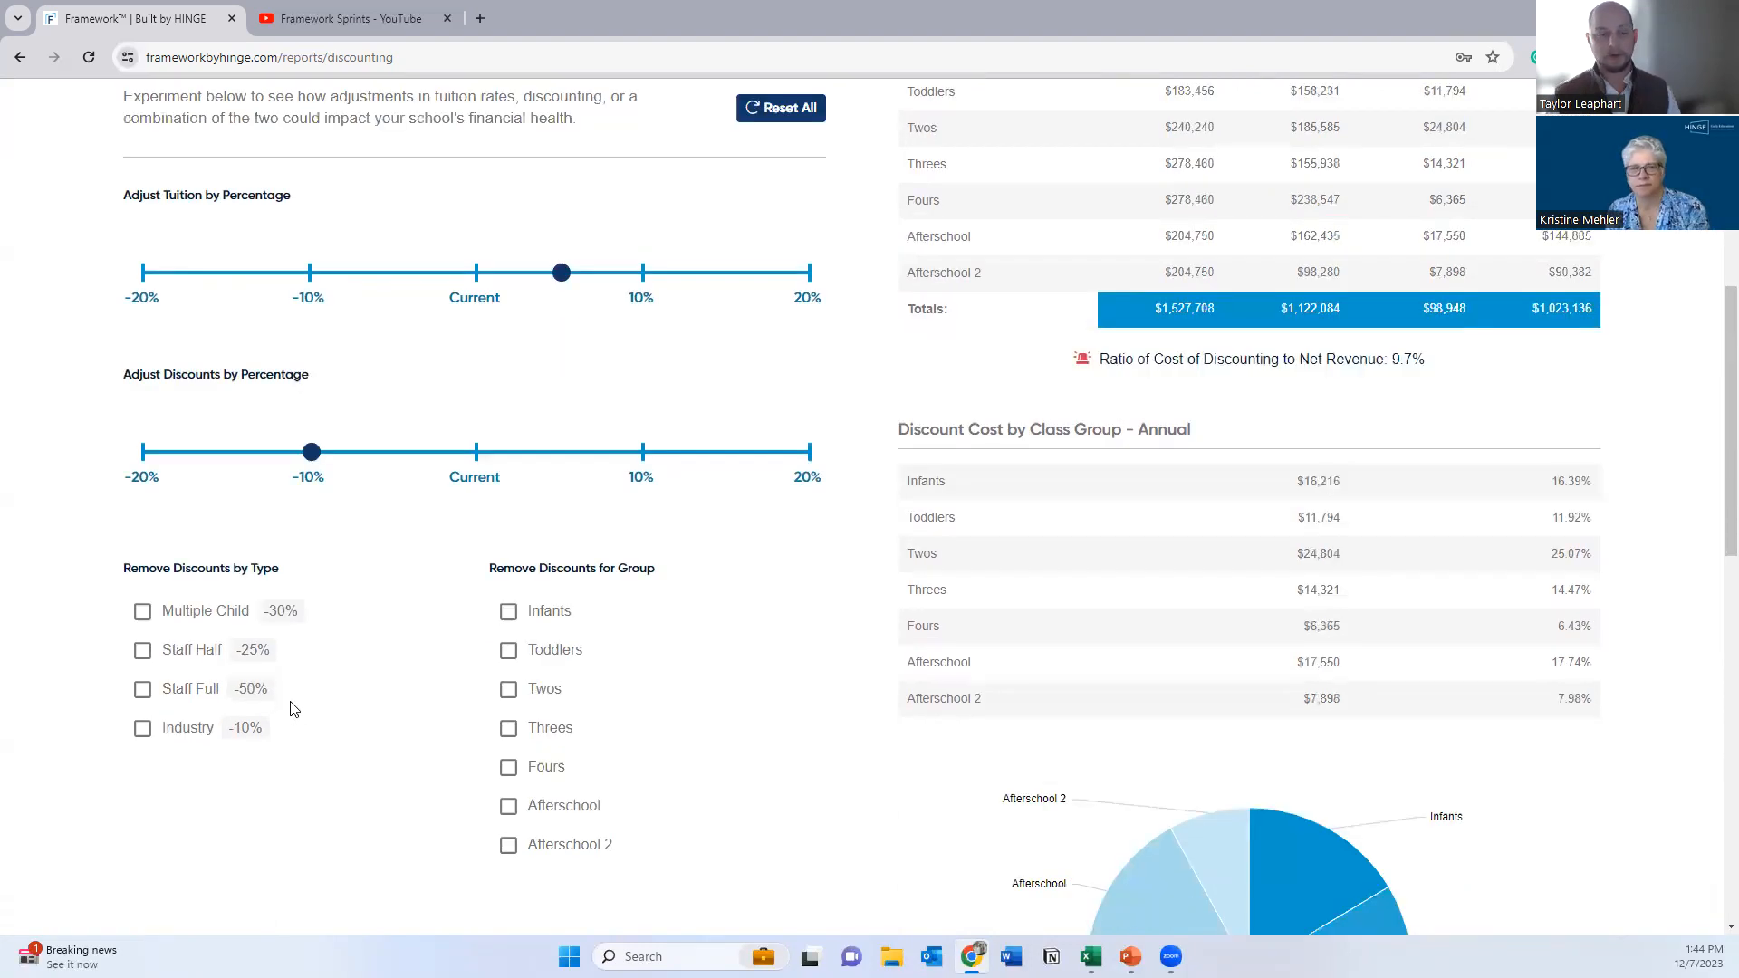
scroll(298, 709, "down", 1)
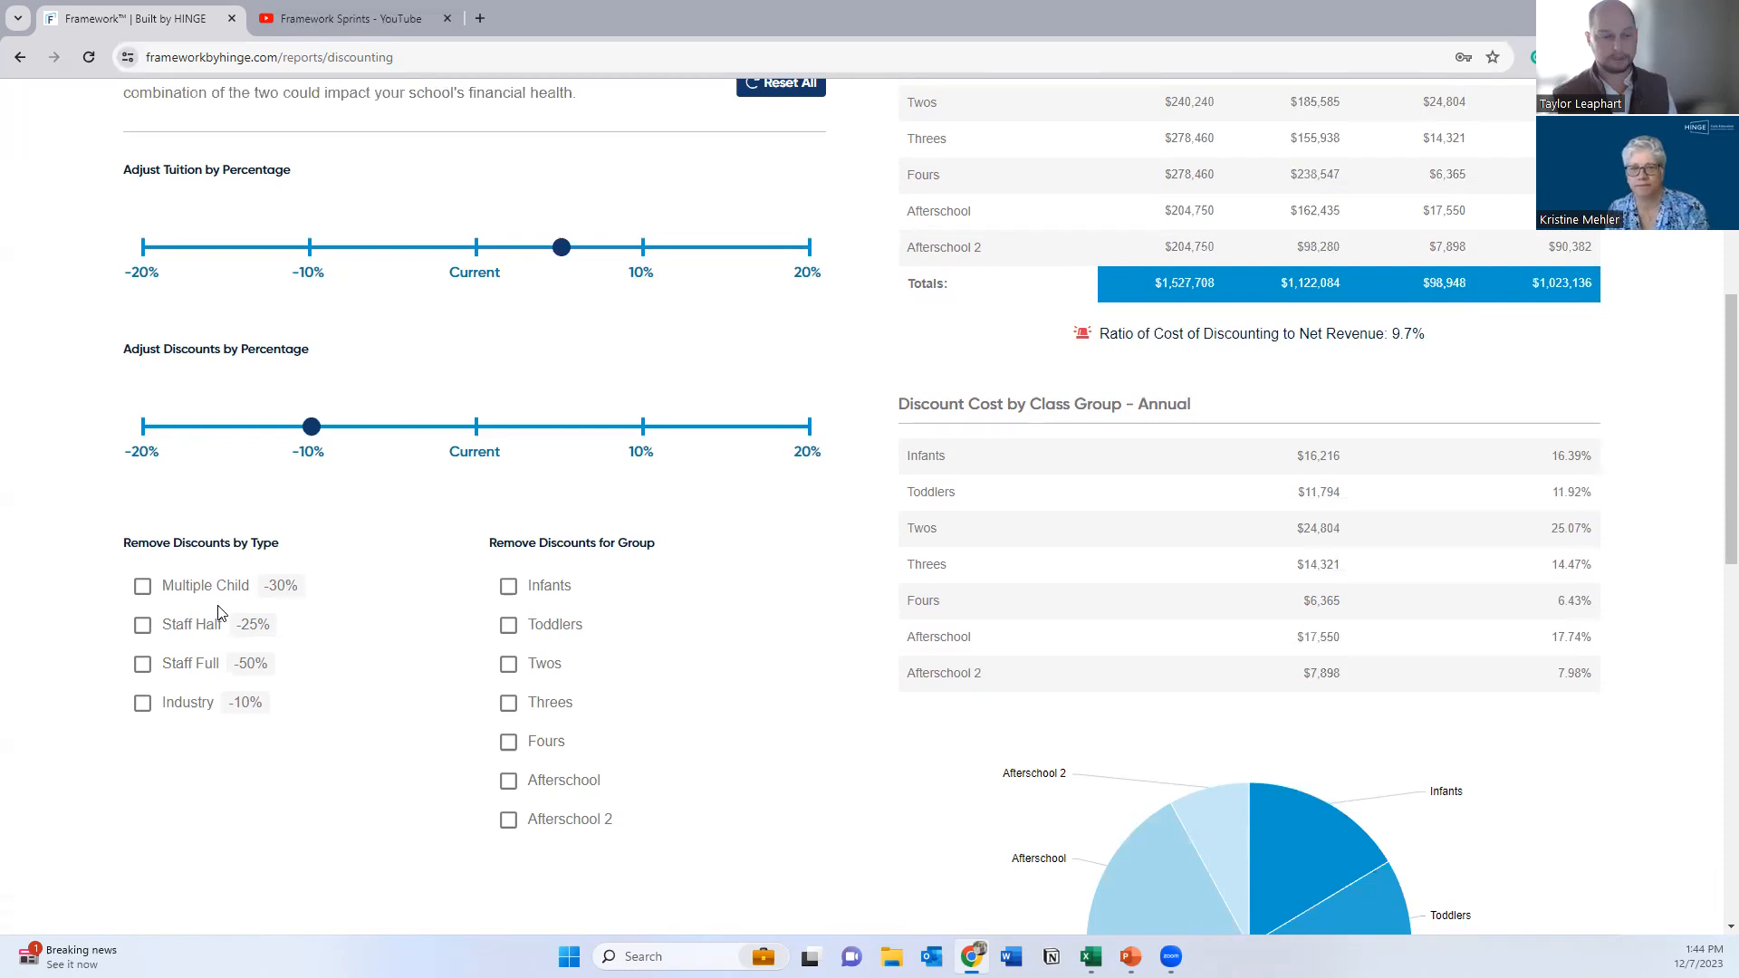
left_click(142, 595)
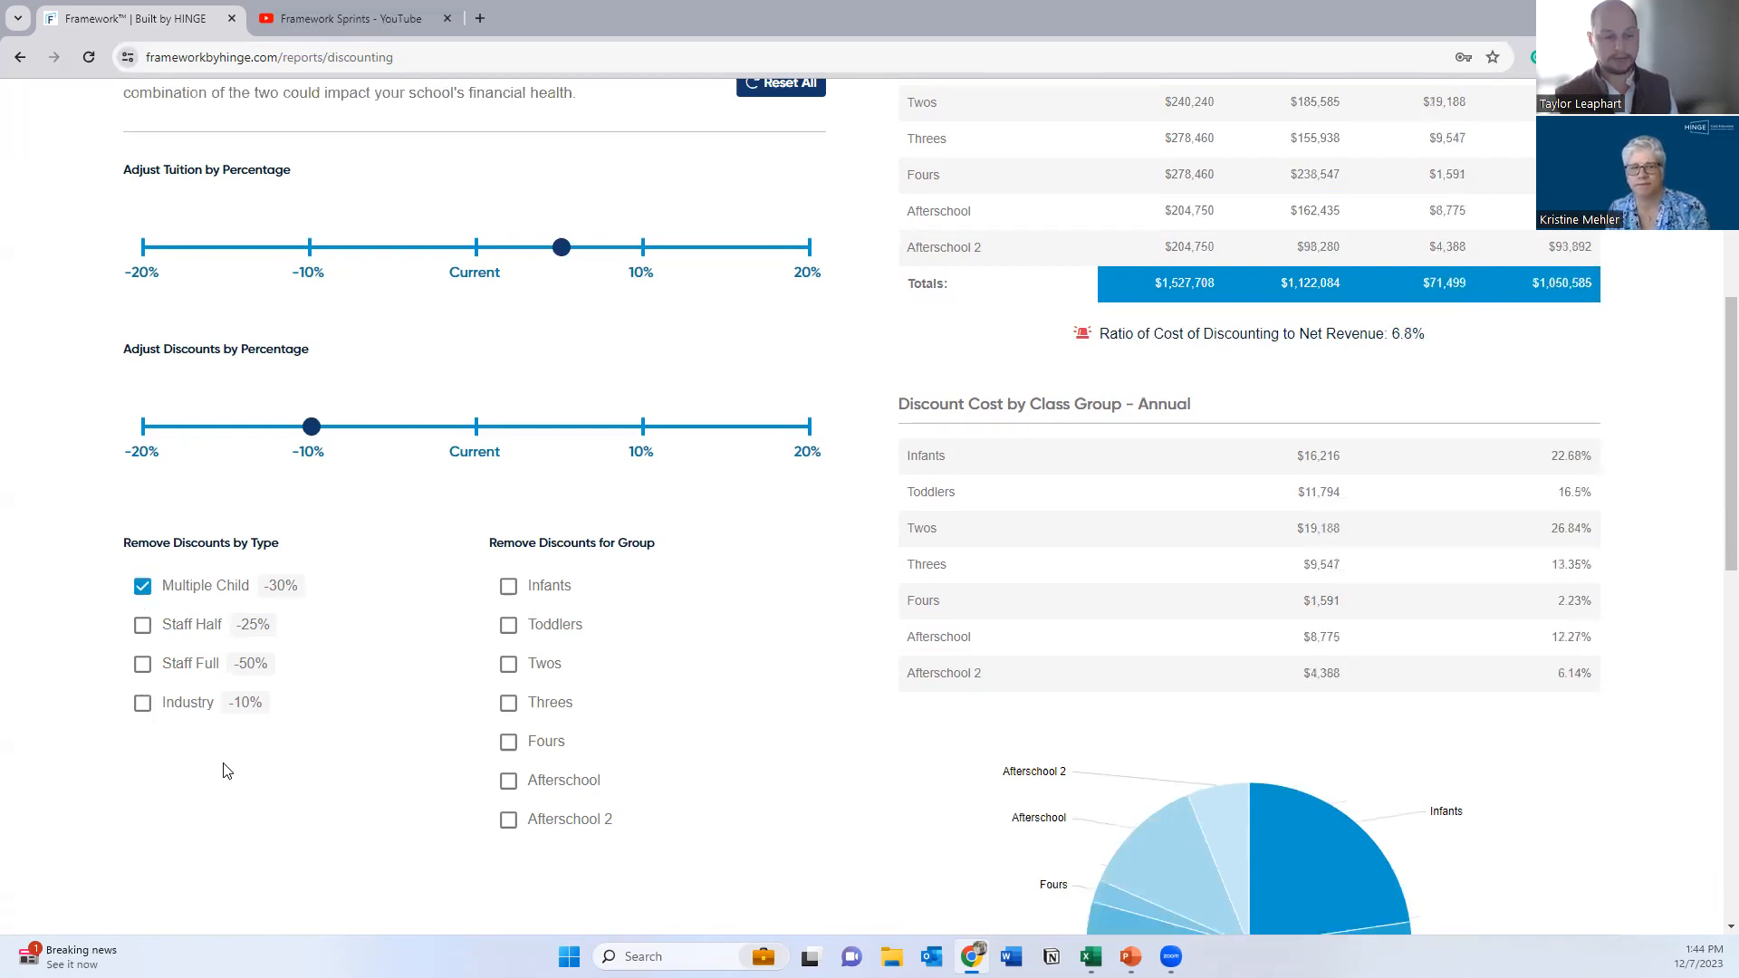
left_click(142, 702)
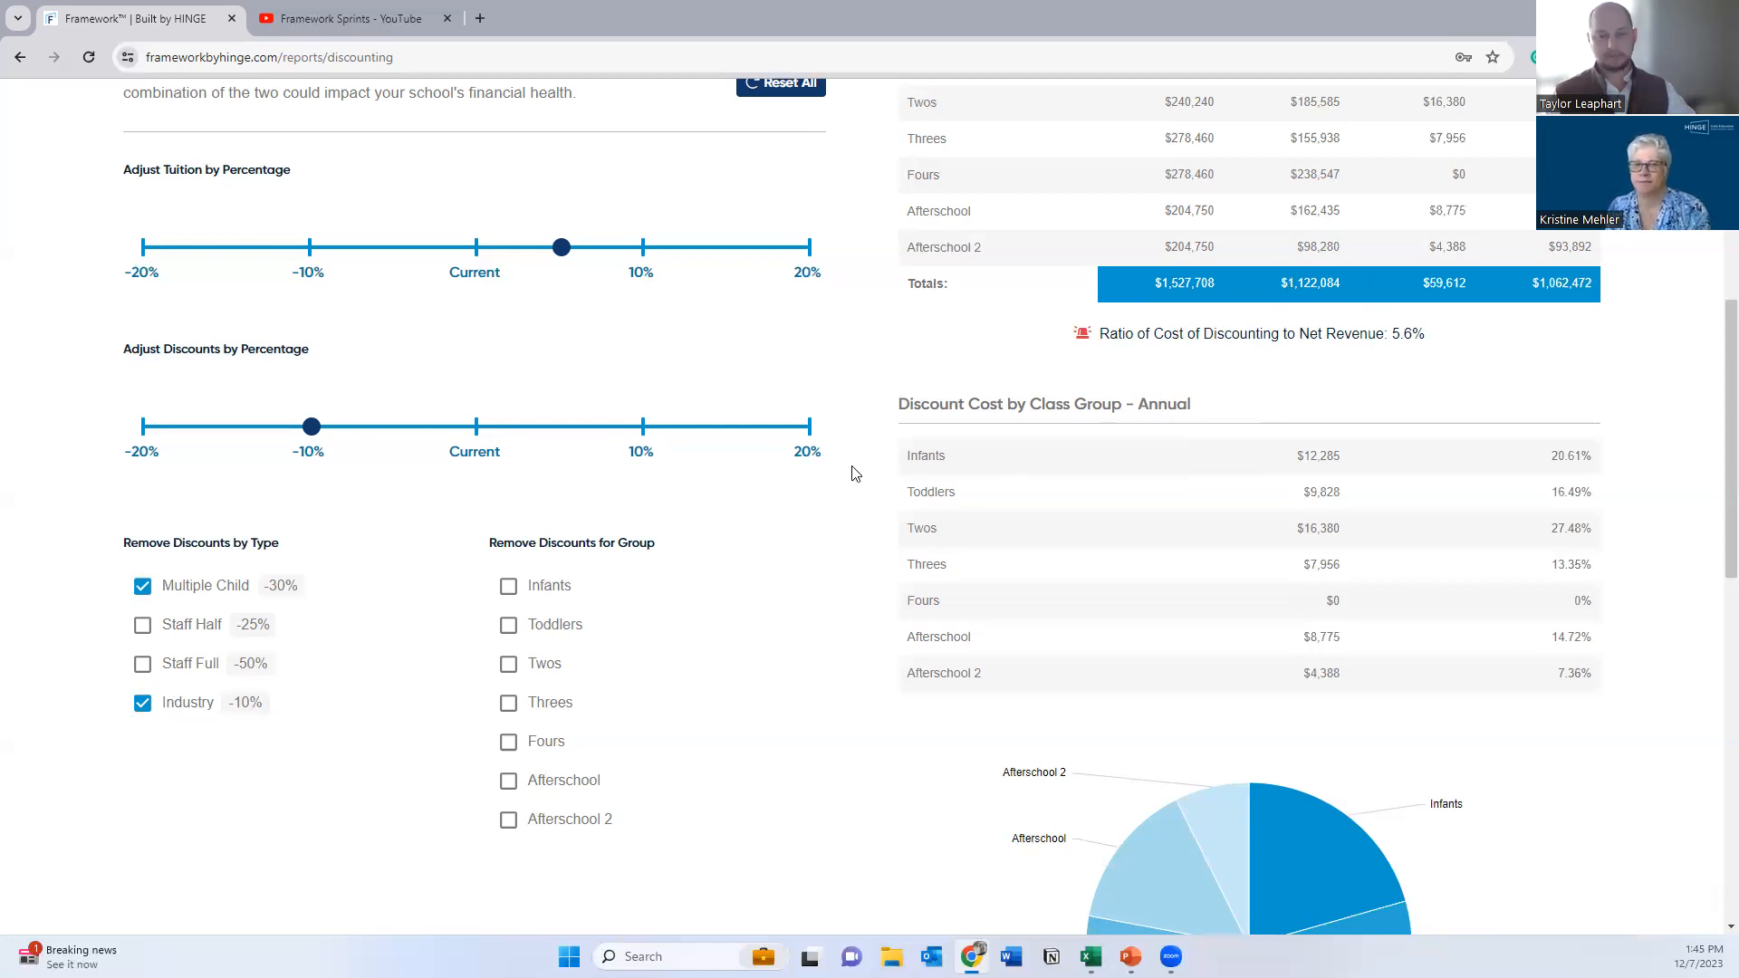
Step: Clear the forecast's tuition and discount percentage adjustments and restore the Multiple Child and Industry discounts
scroll(854, 473, "up", 1)
scroll(854, 473, "up", 1)
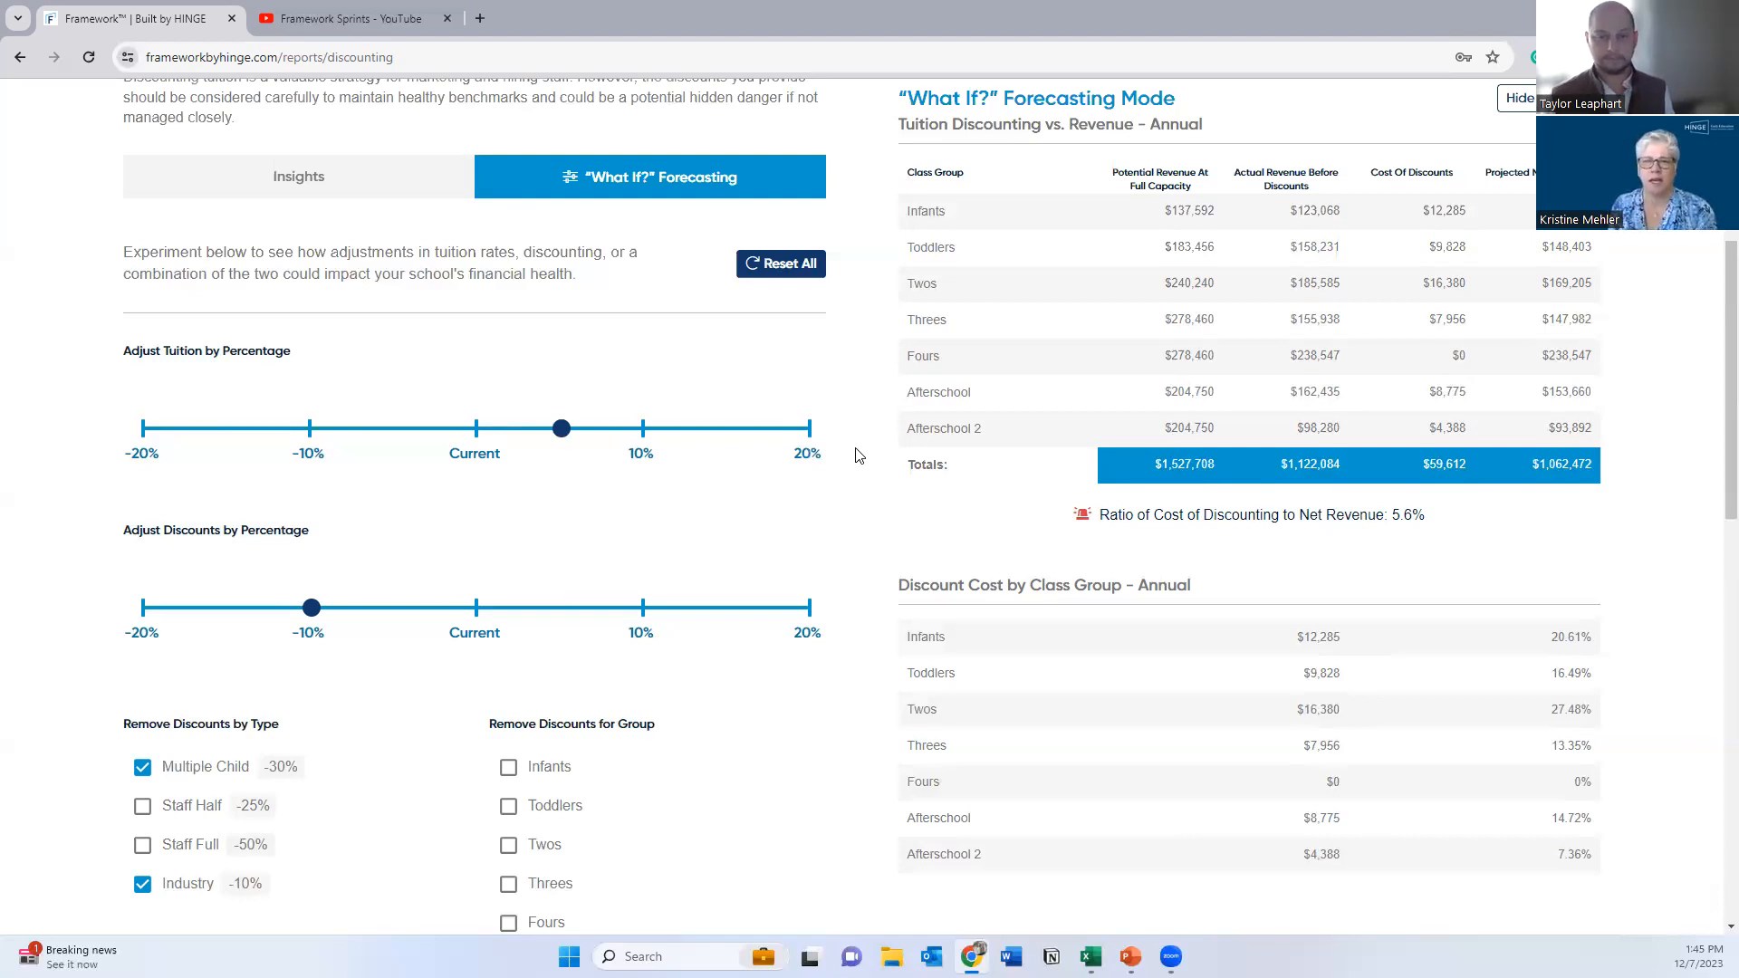
scroll(859, 454, "up", 1)
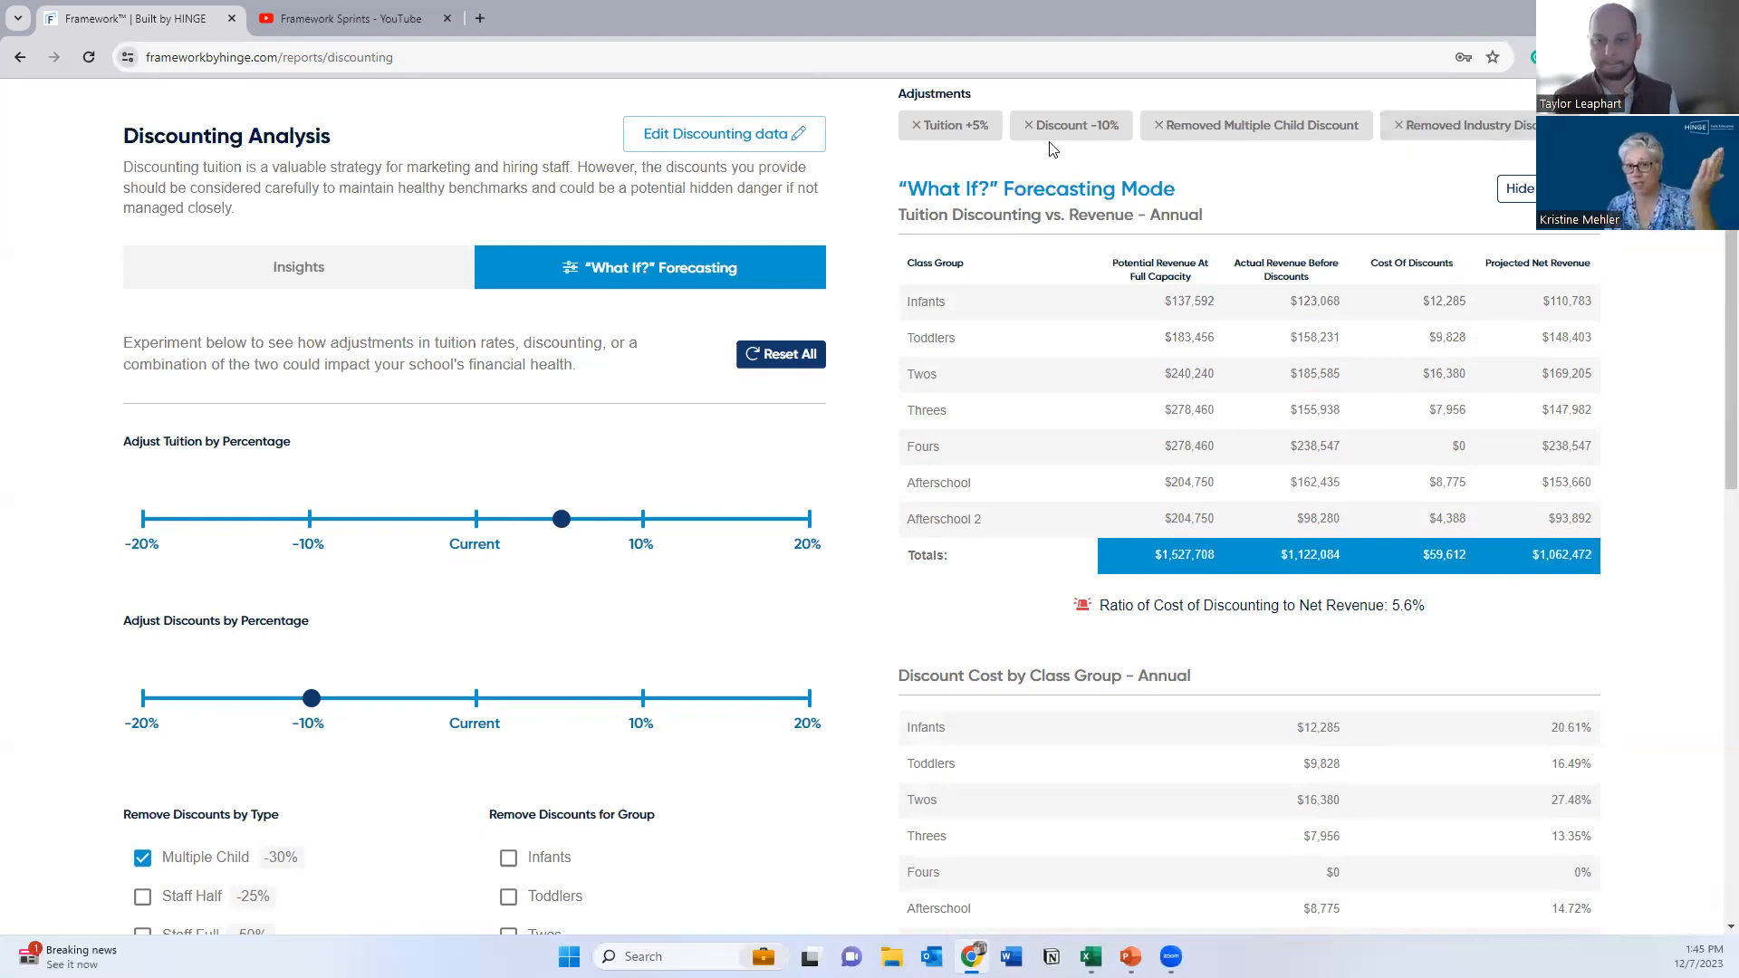
left_click(1030, 129)
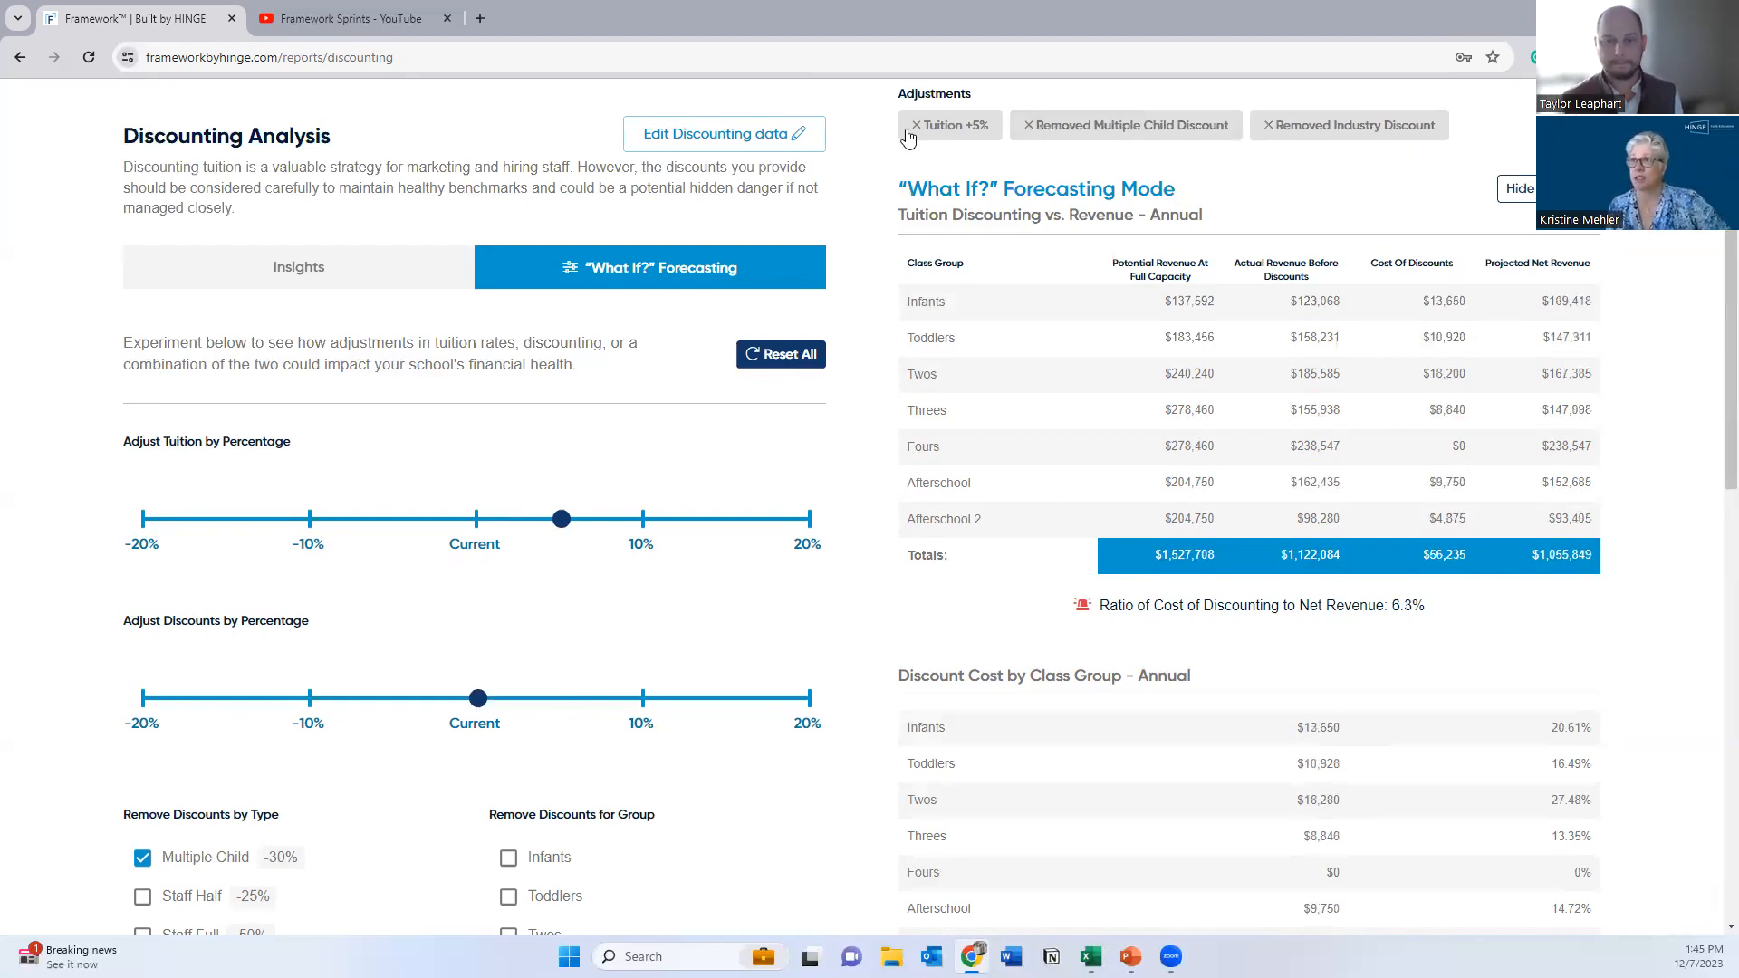
left_click(916, 126)
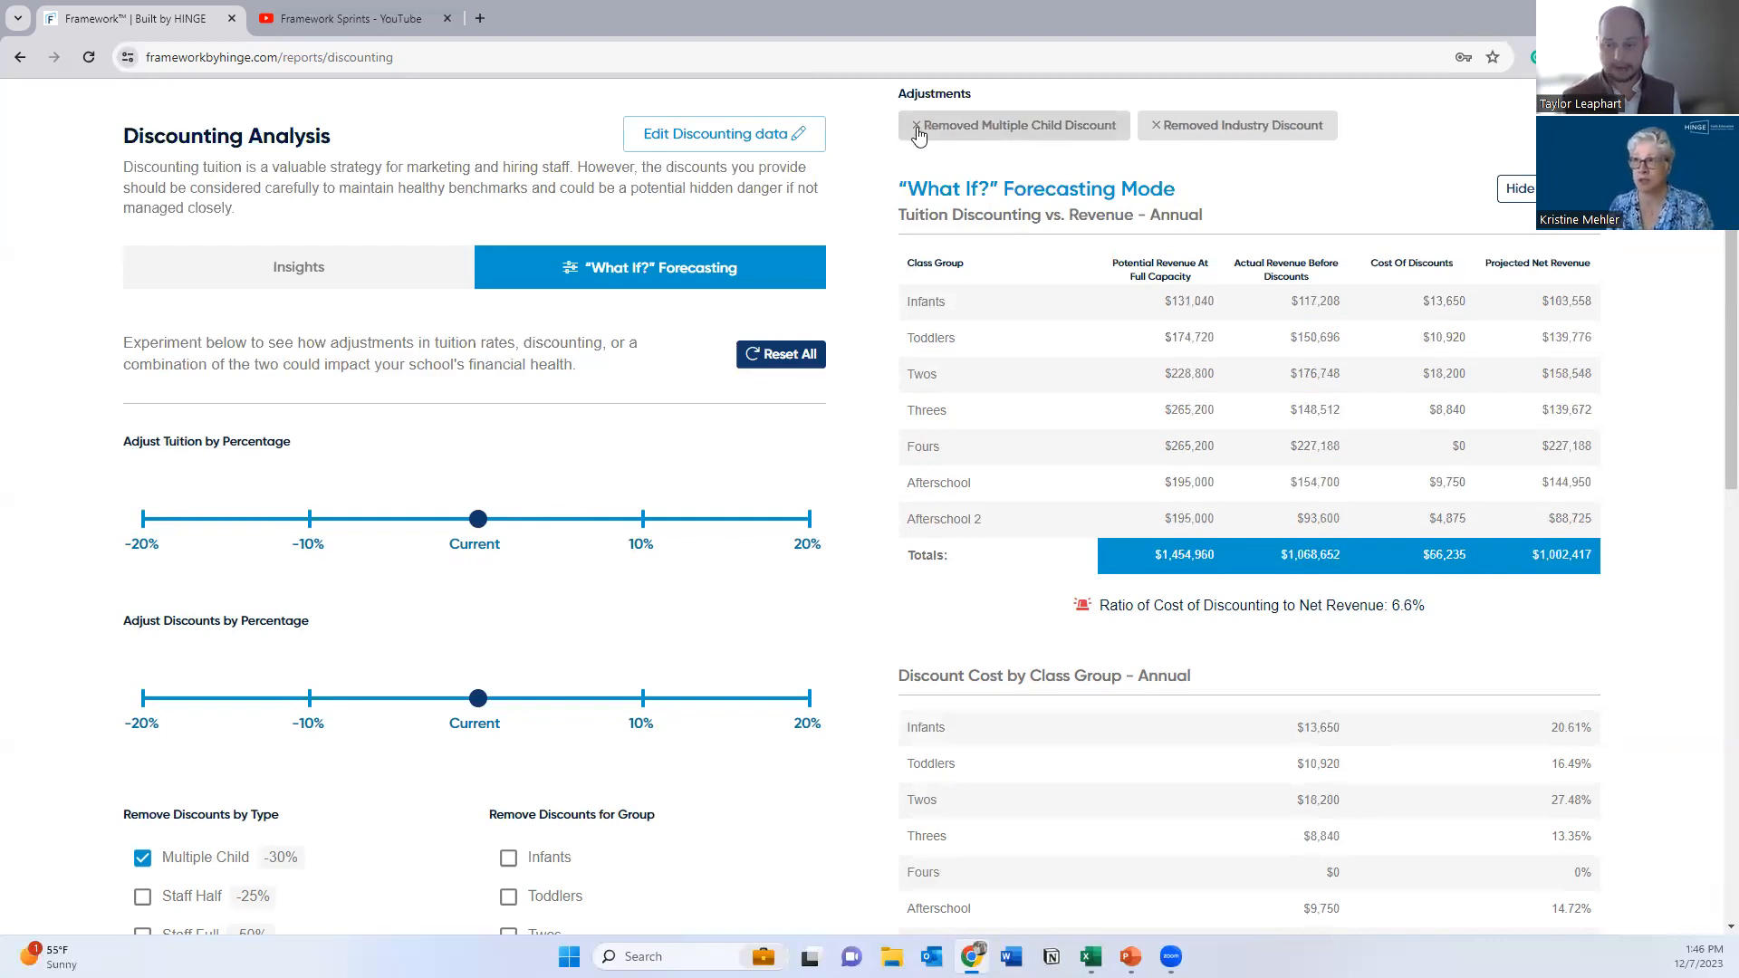
left_click(916, 126)
left_click(917, 127)
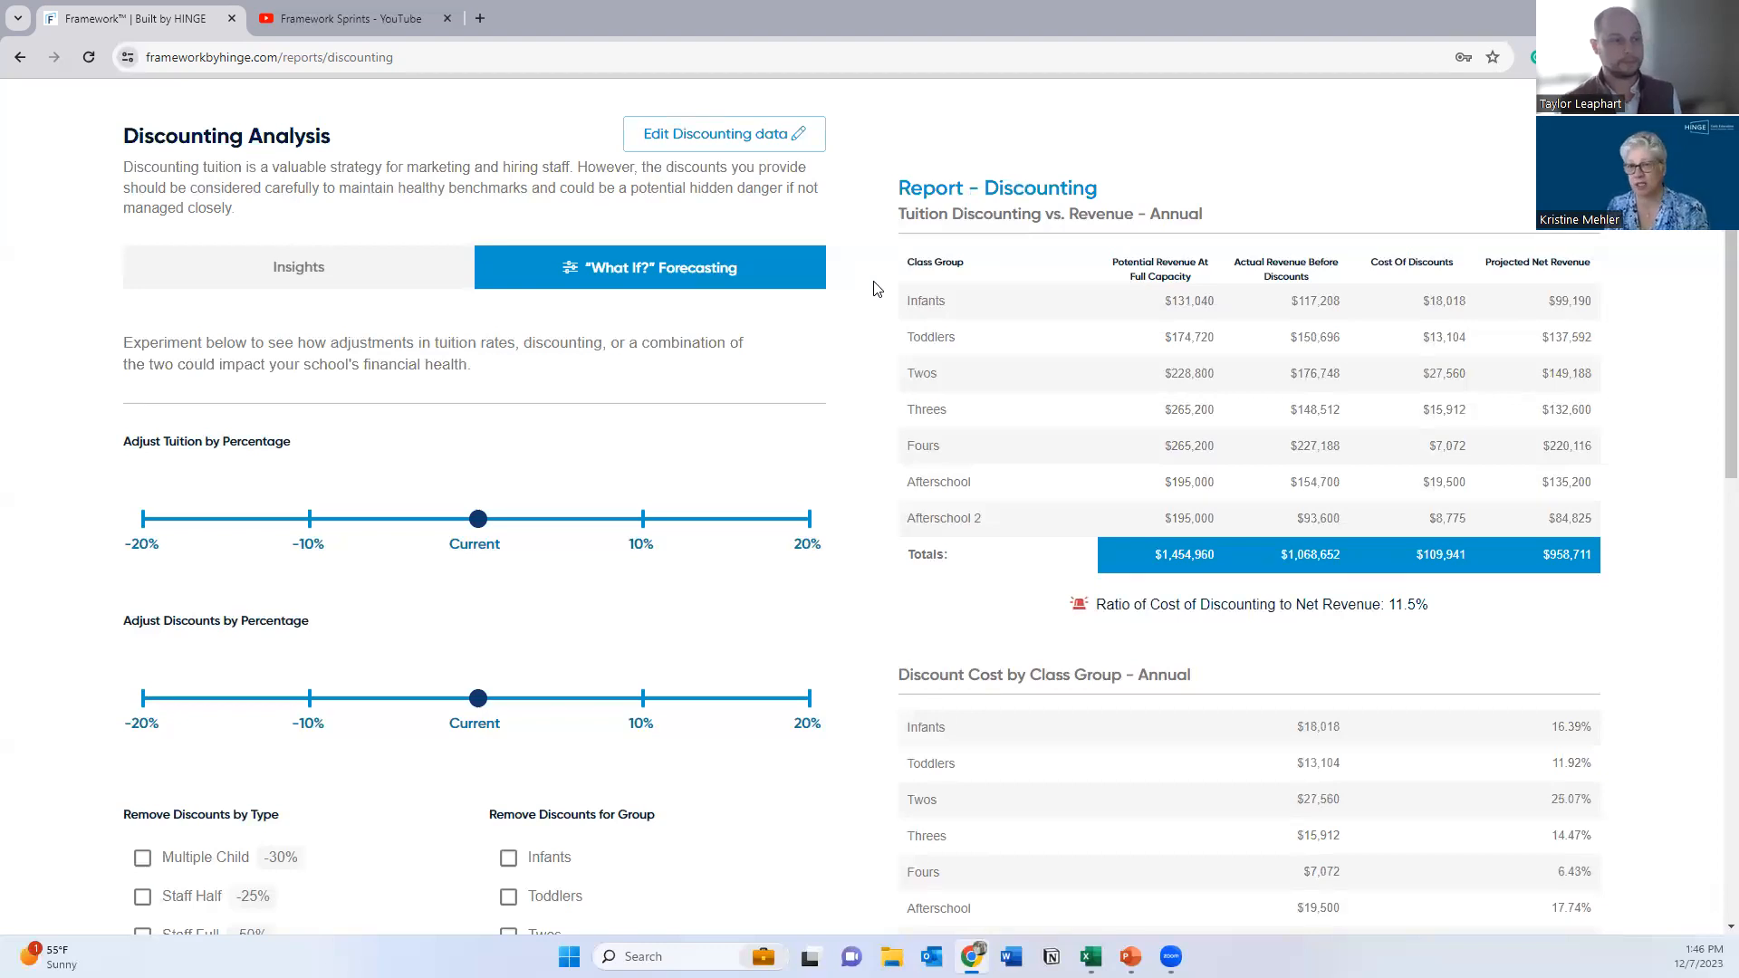
Step: Open the Staff Costs report and switch it to "What If?" forecasting
scroll(879, 284, "up", 1)
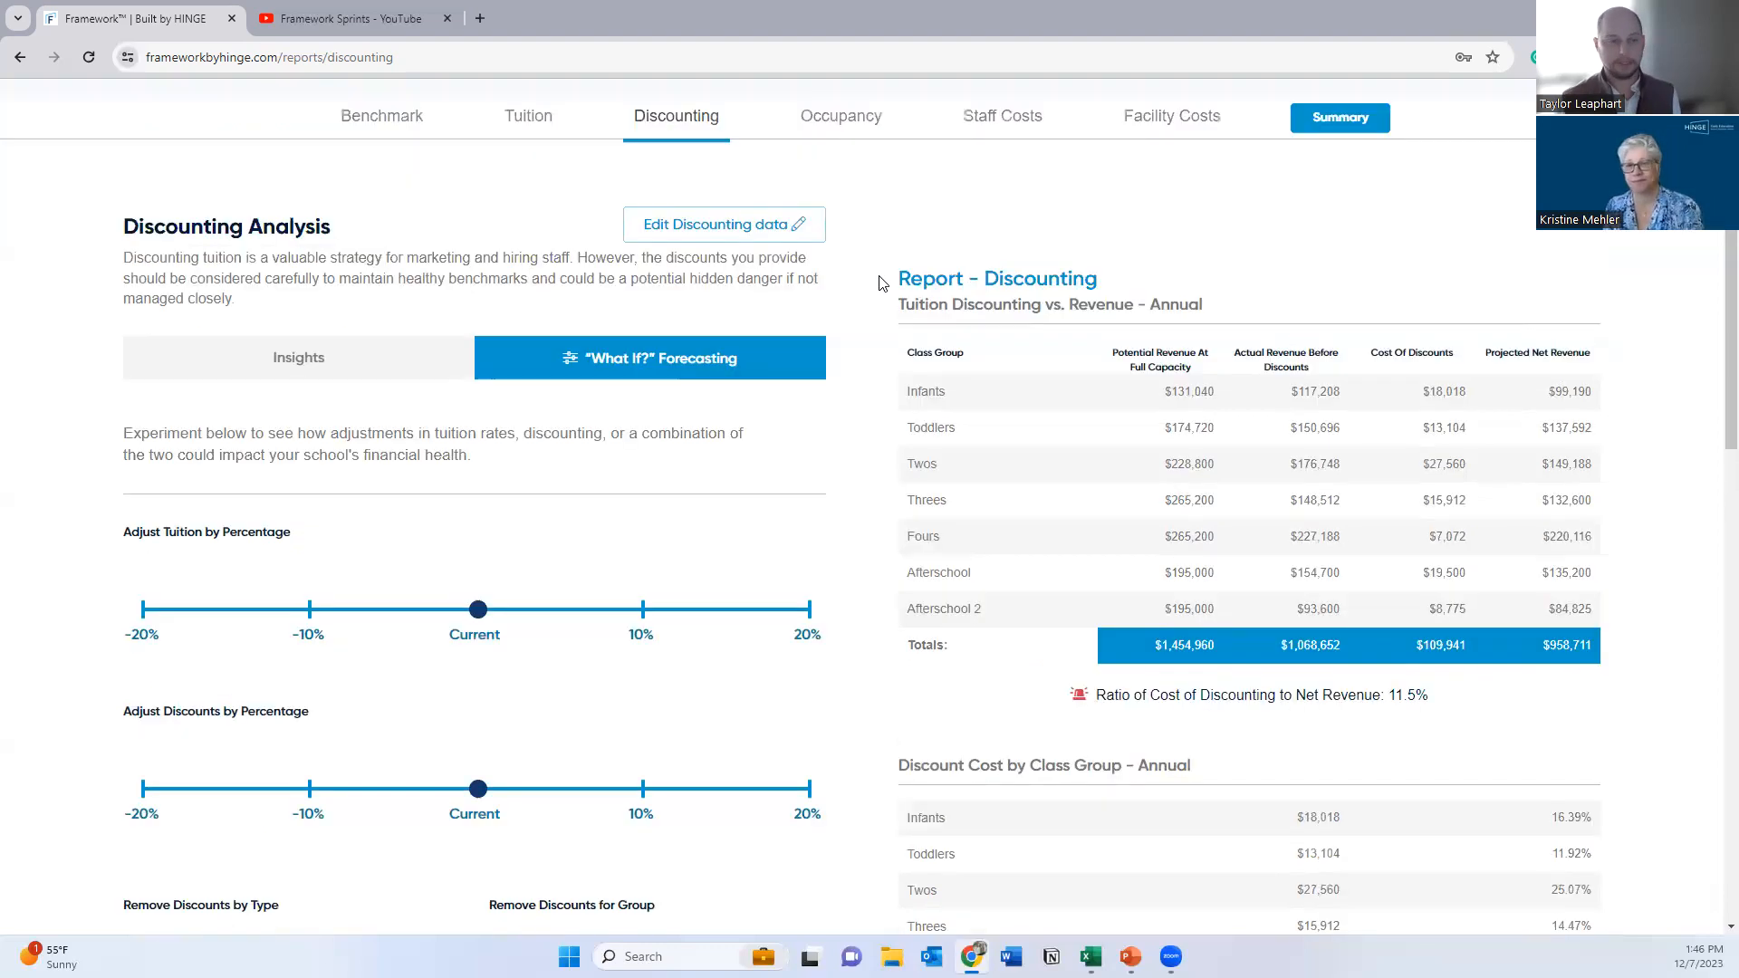
scroll(878, 284, "up", 2)
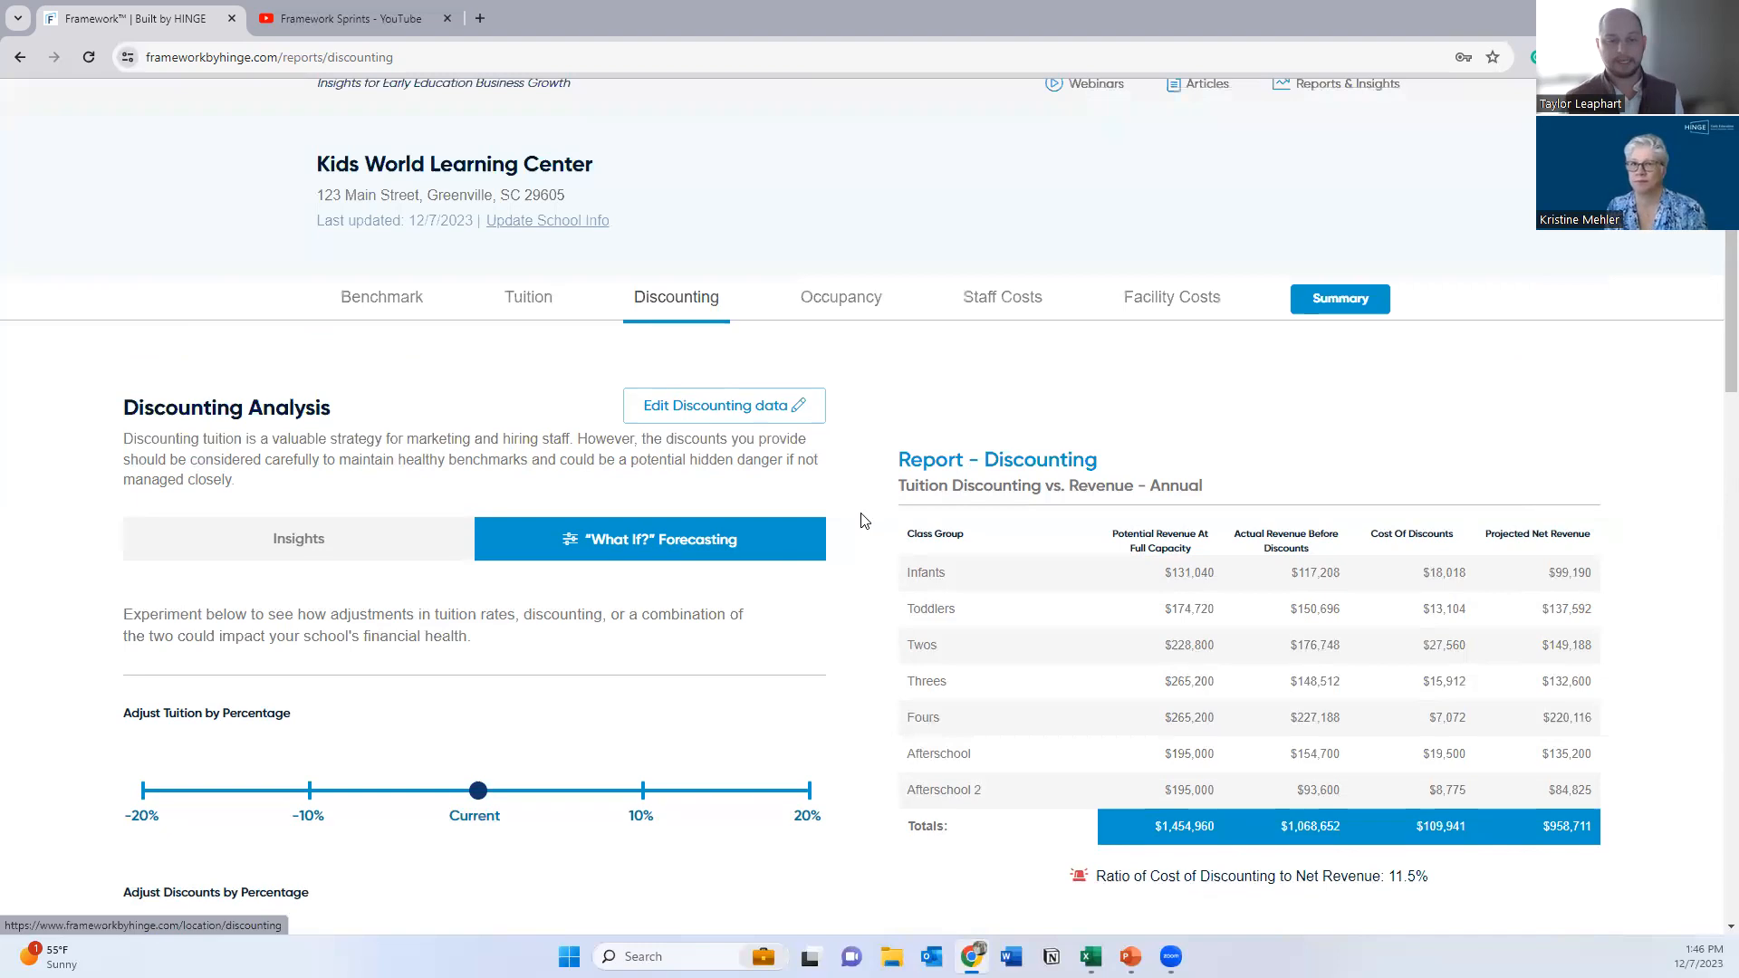
scroll(864, 521, "down", 1)
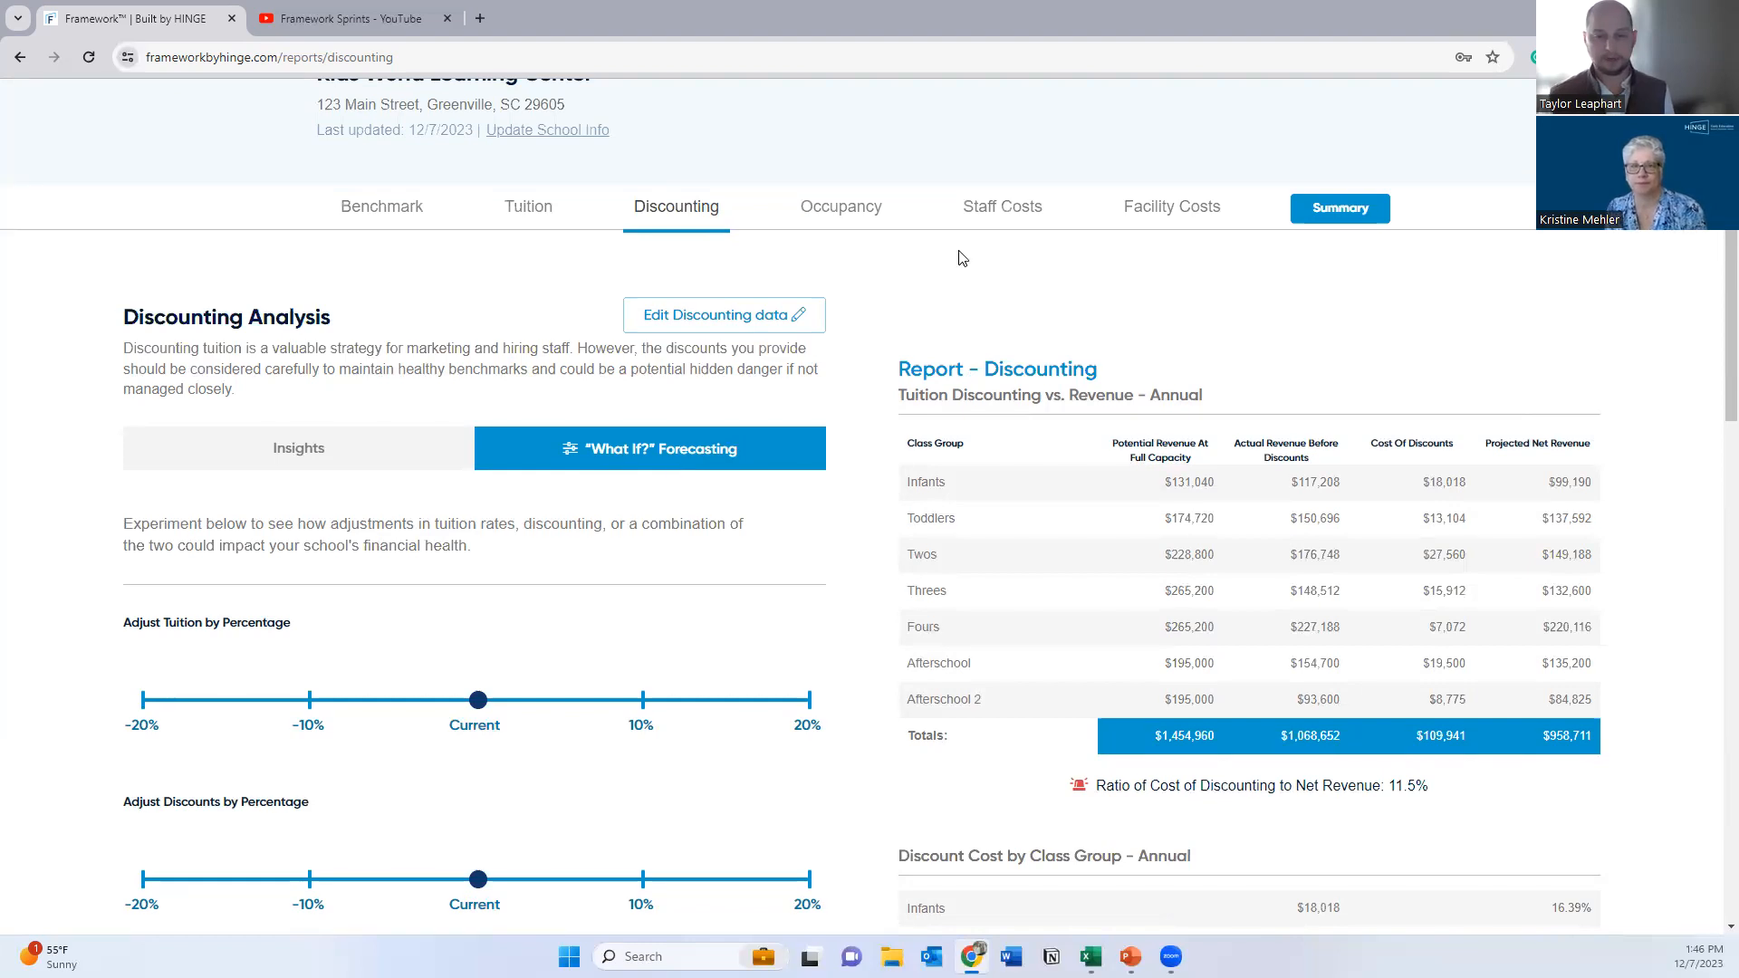
left_click(1024, 214)
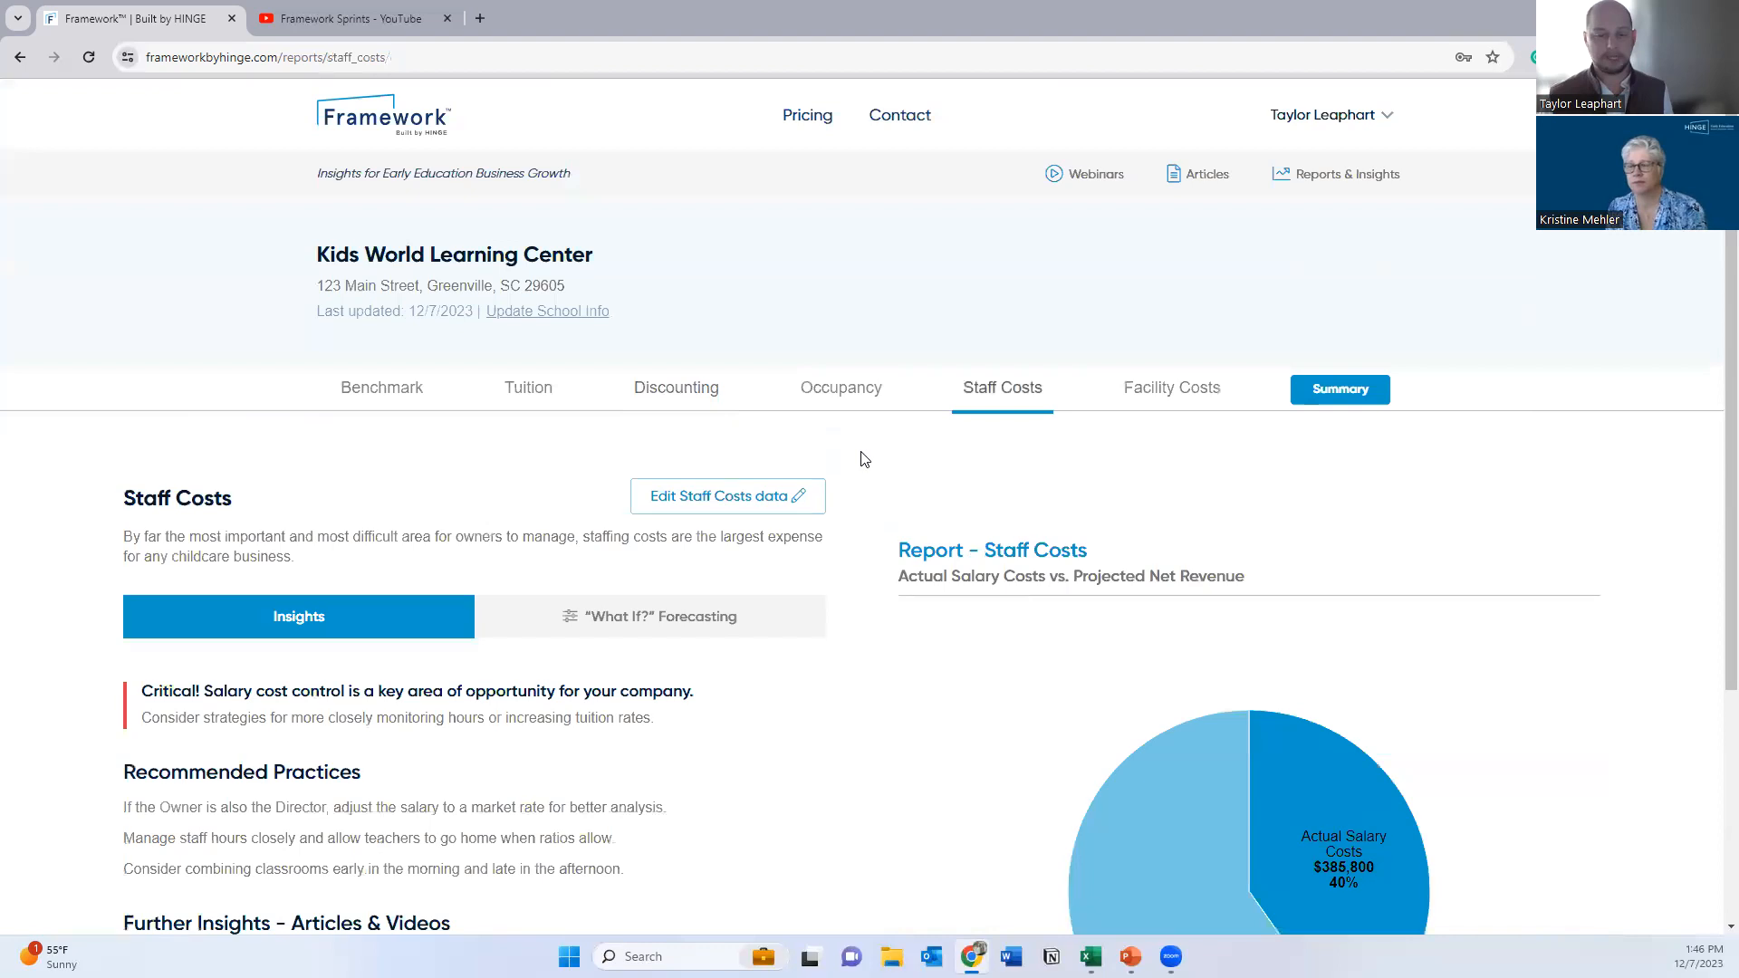
scroll(739, 398, "down", 3)
left_click(708, 341)
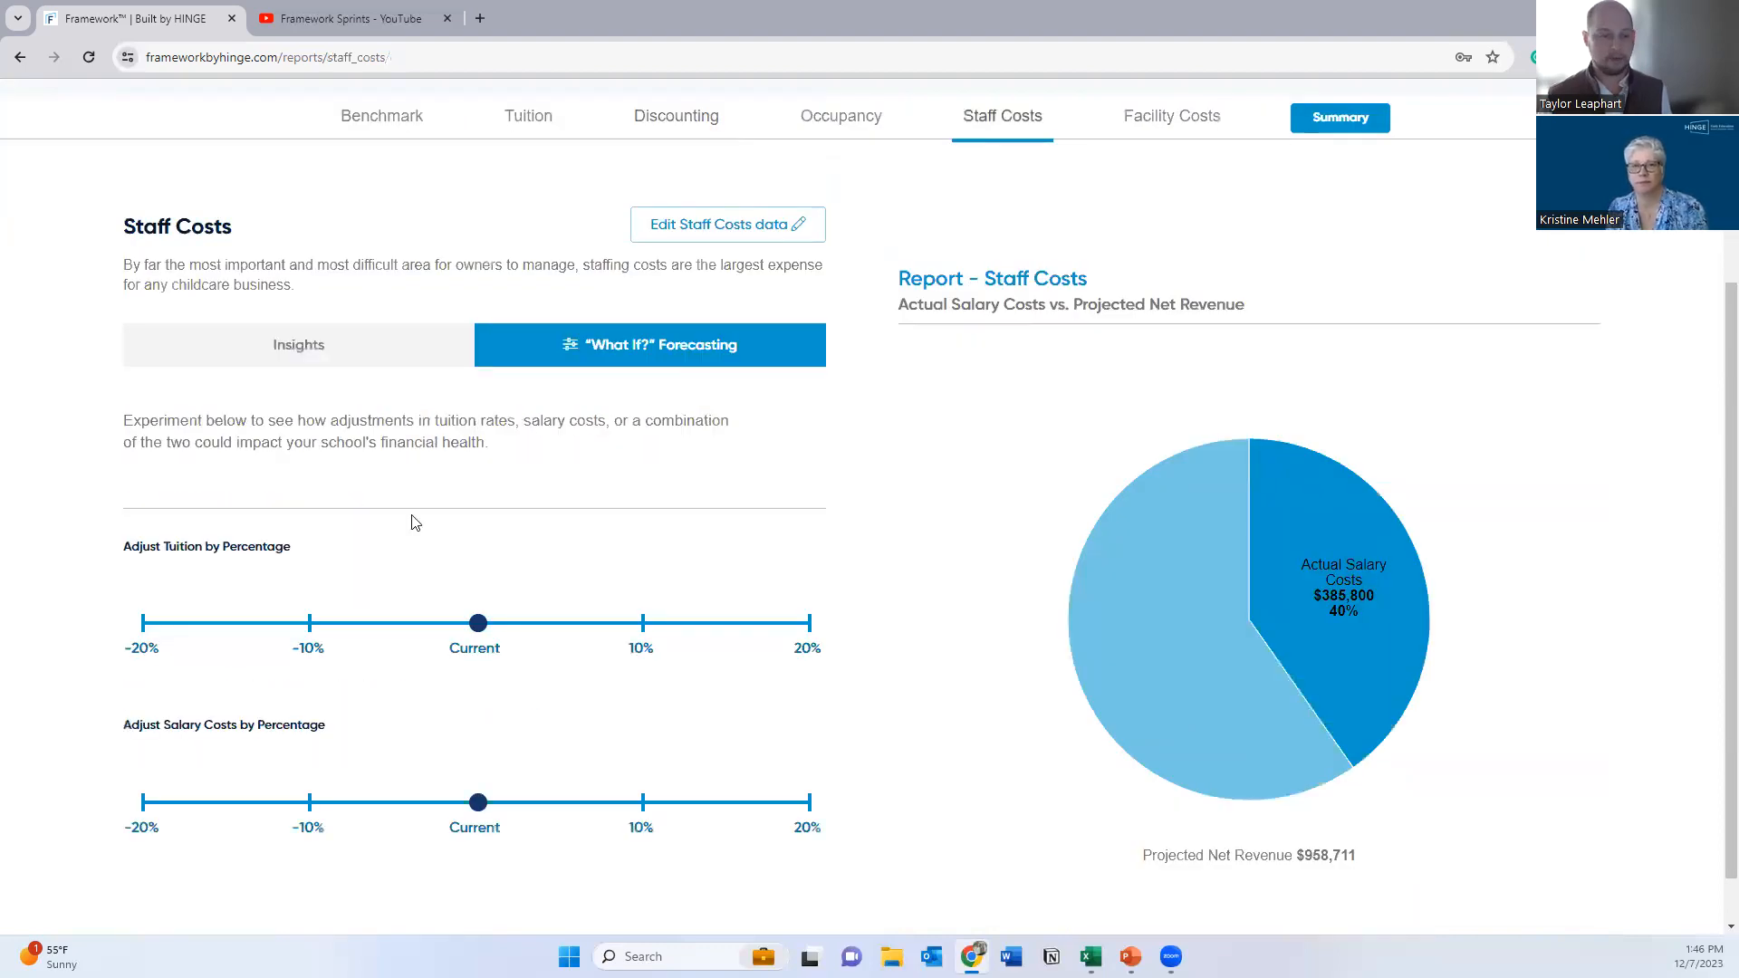
Step: Forecast a 10% increase in salary costs and examine the chart of salary costs against projected net revenue
scroll(413, 523, "down", 1)
mouse_move(477, 765)
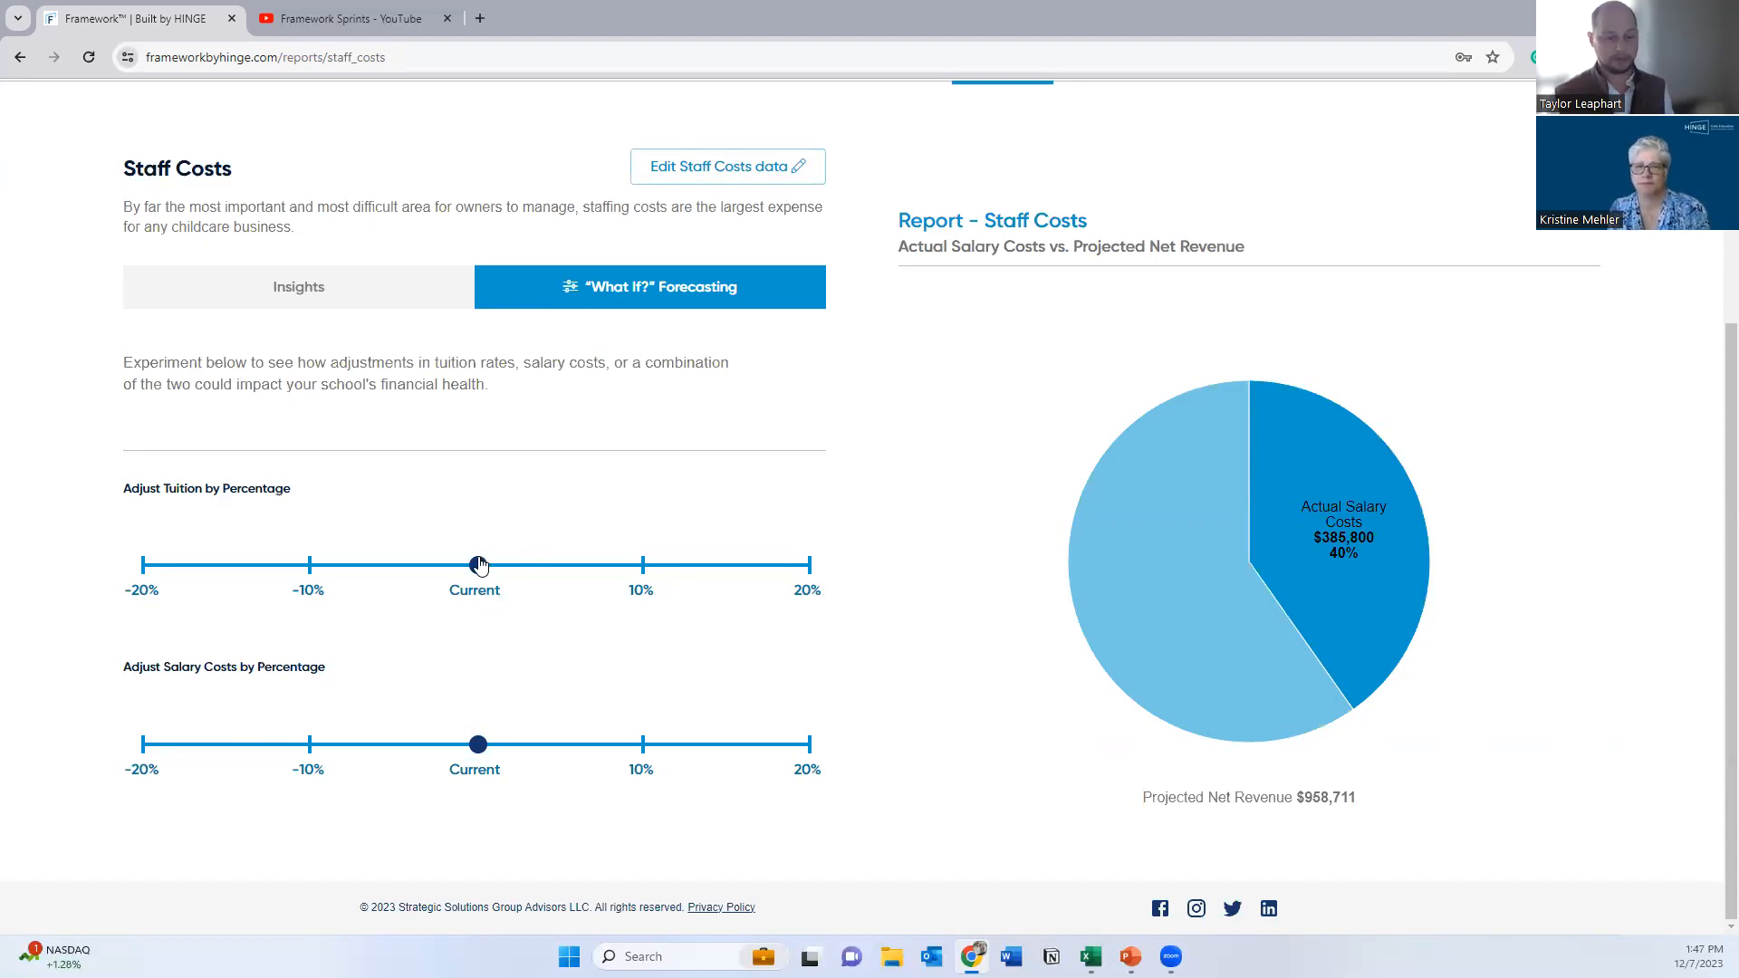
left_click(509, 754)
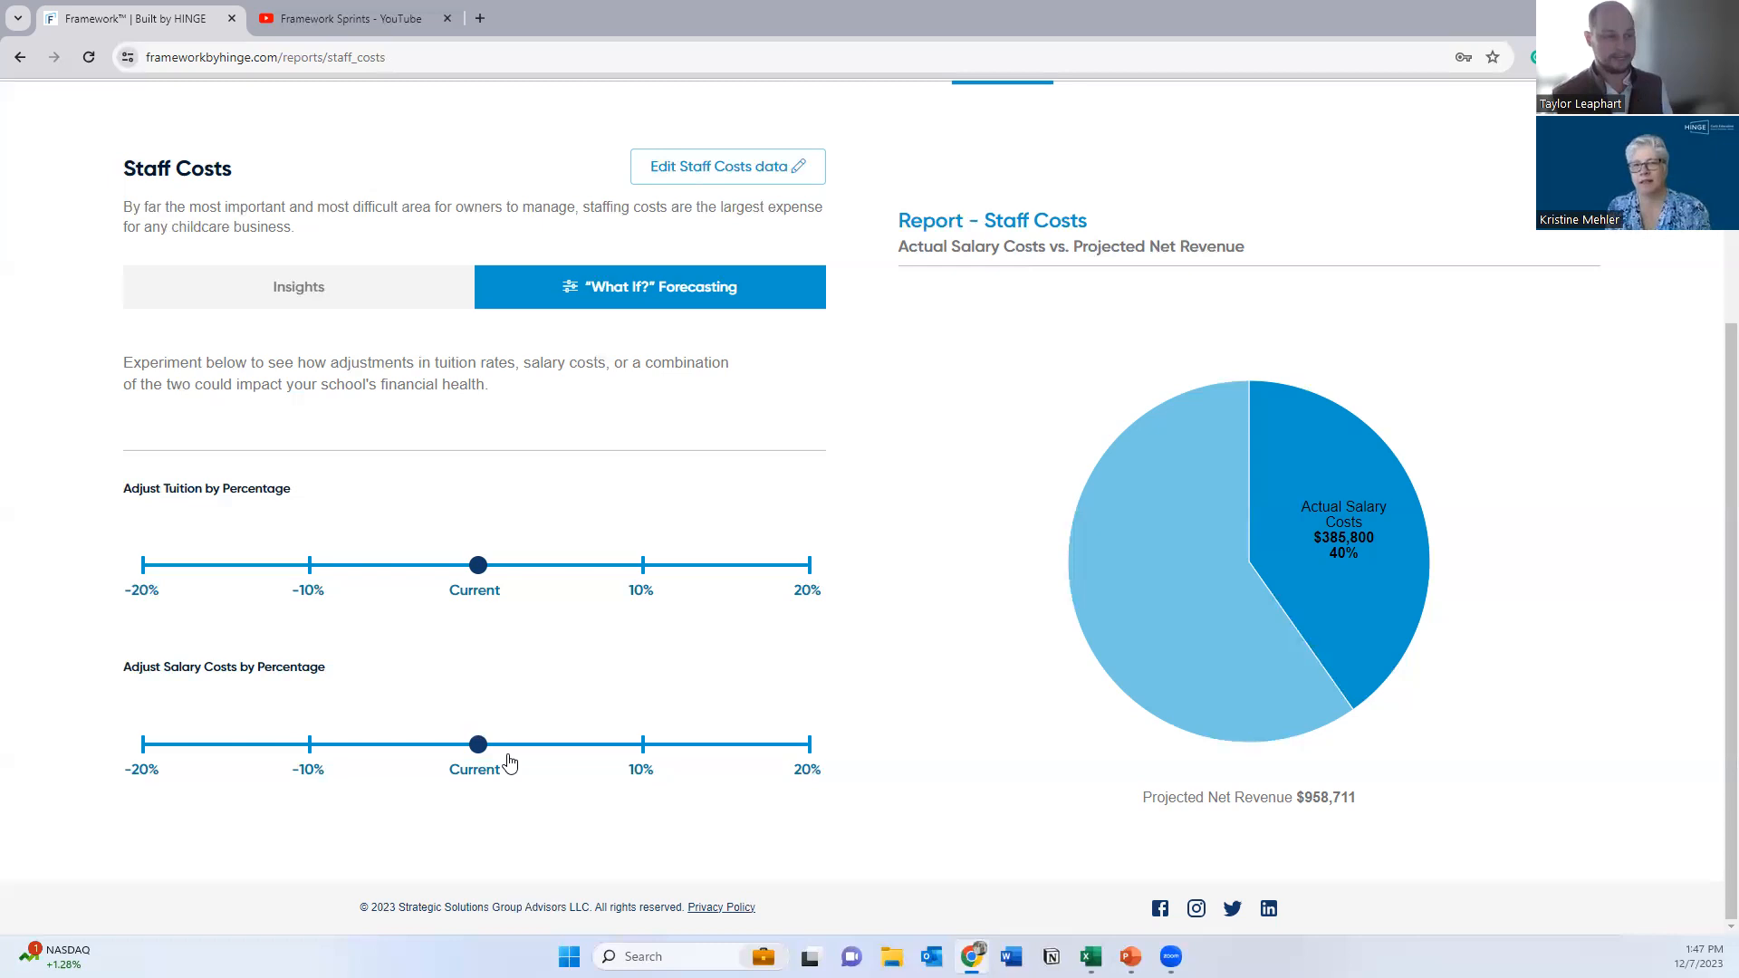
mouse_move(462, 756)
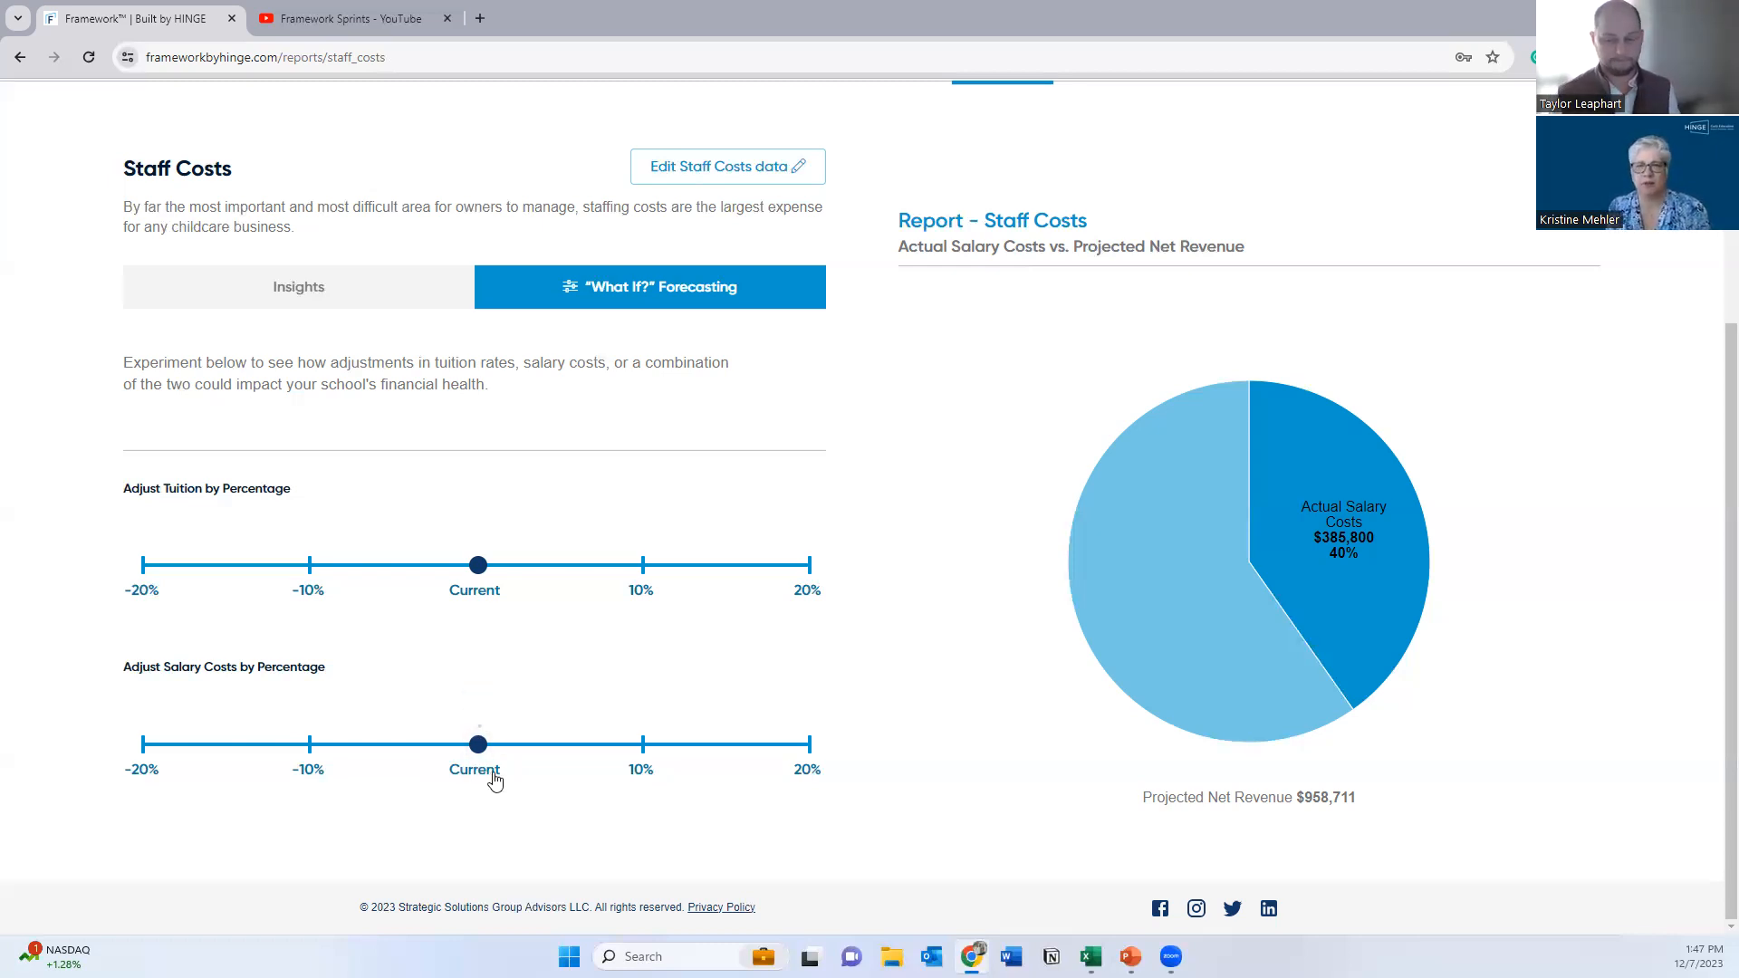
left_click(640, 748)
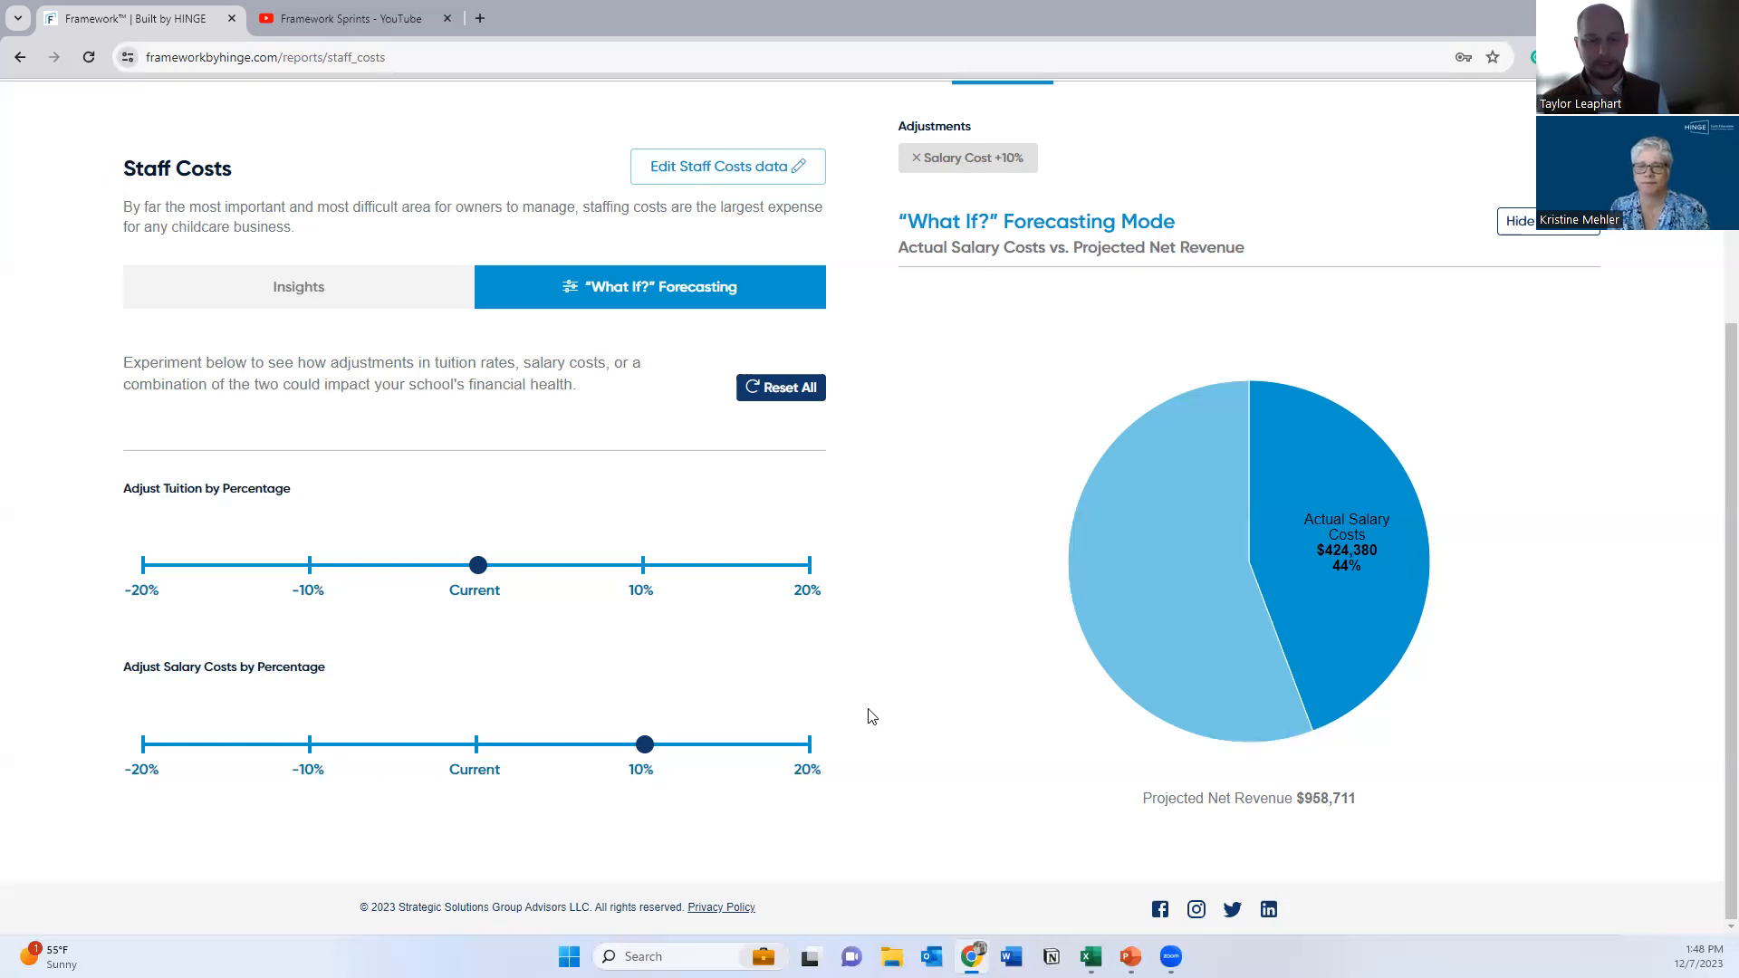
scroll(871, 717, "up", 1)
scroll(871, 716, "up", 1)
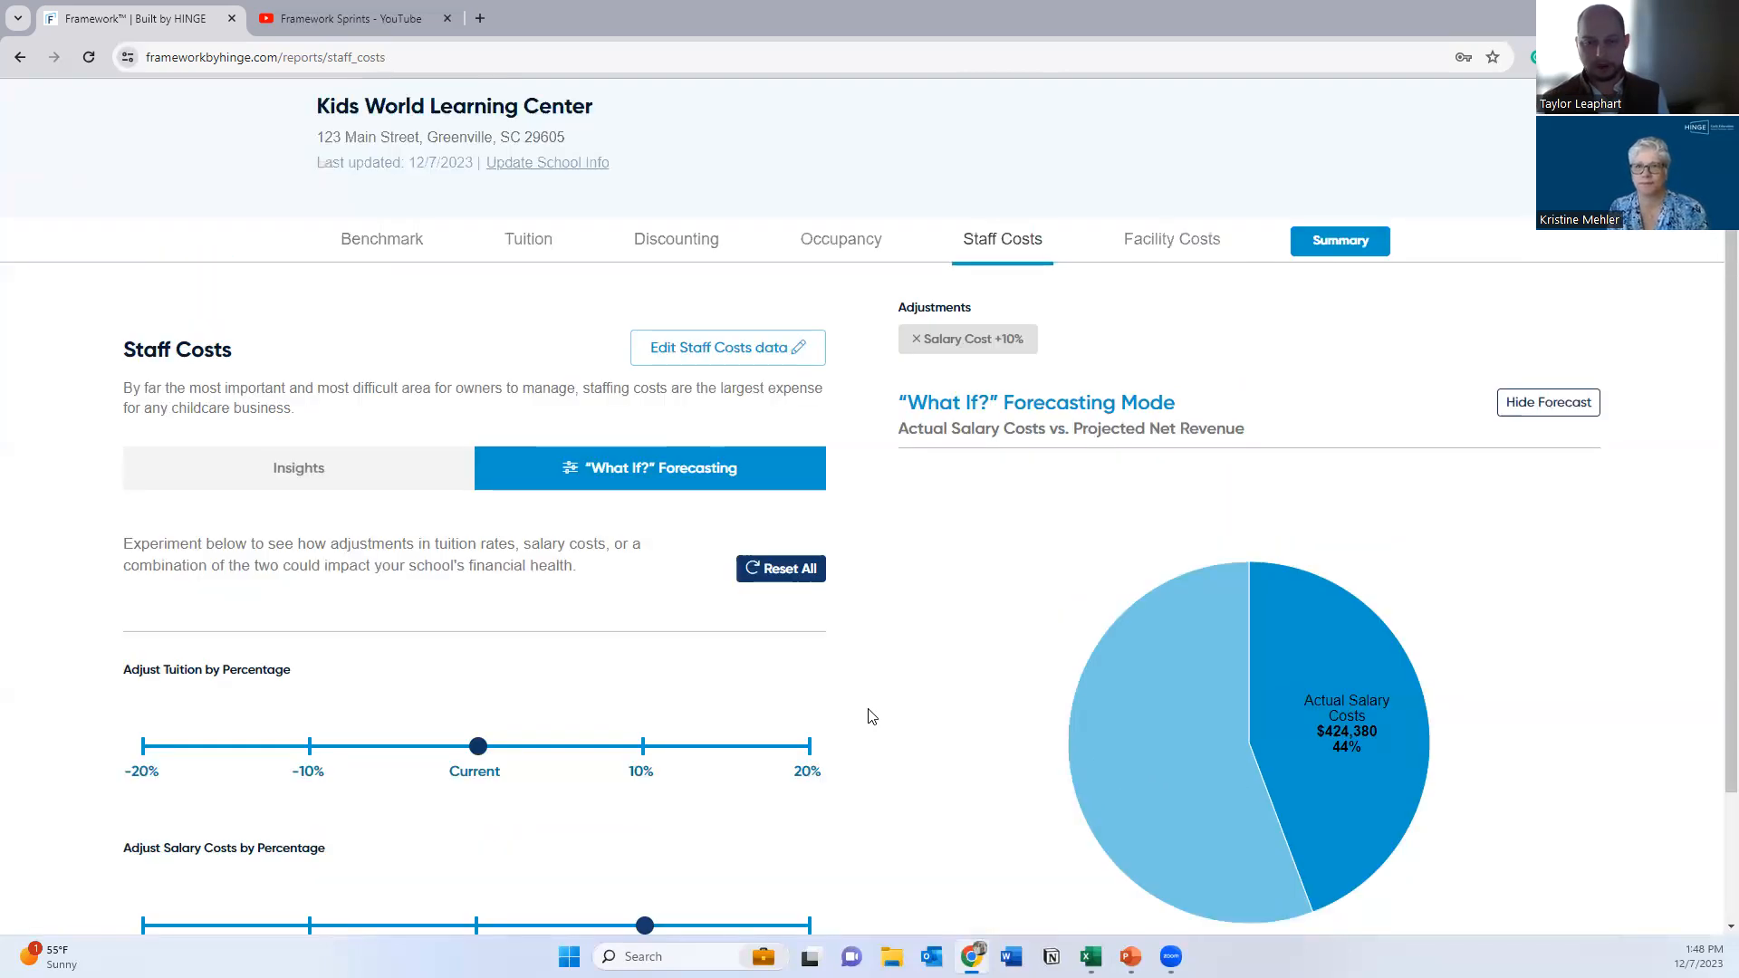
scroll(872, 717, "up", 2)
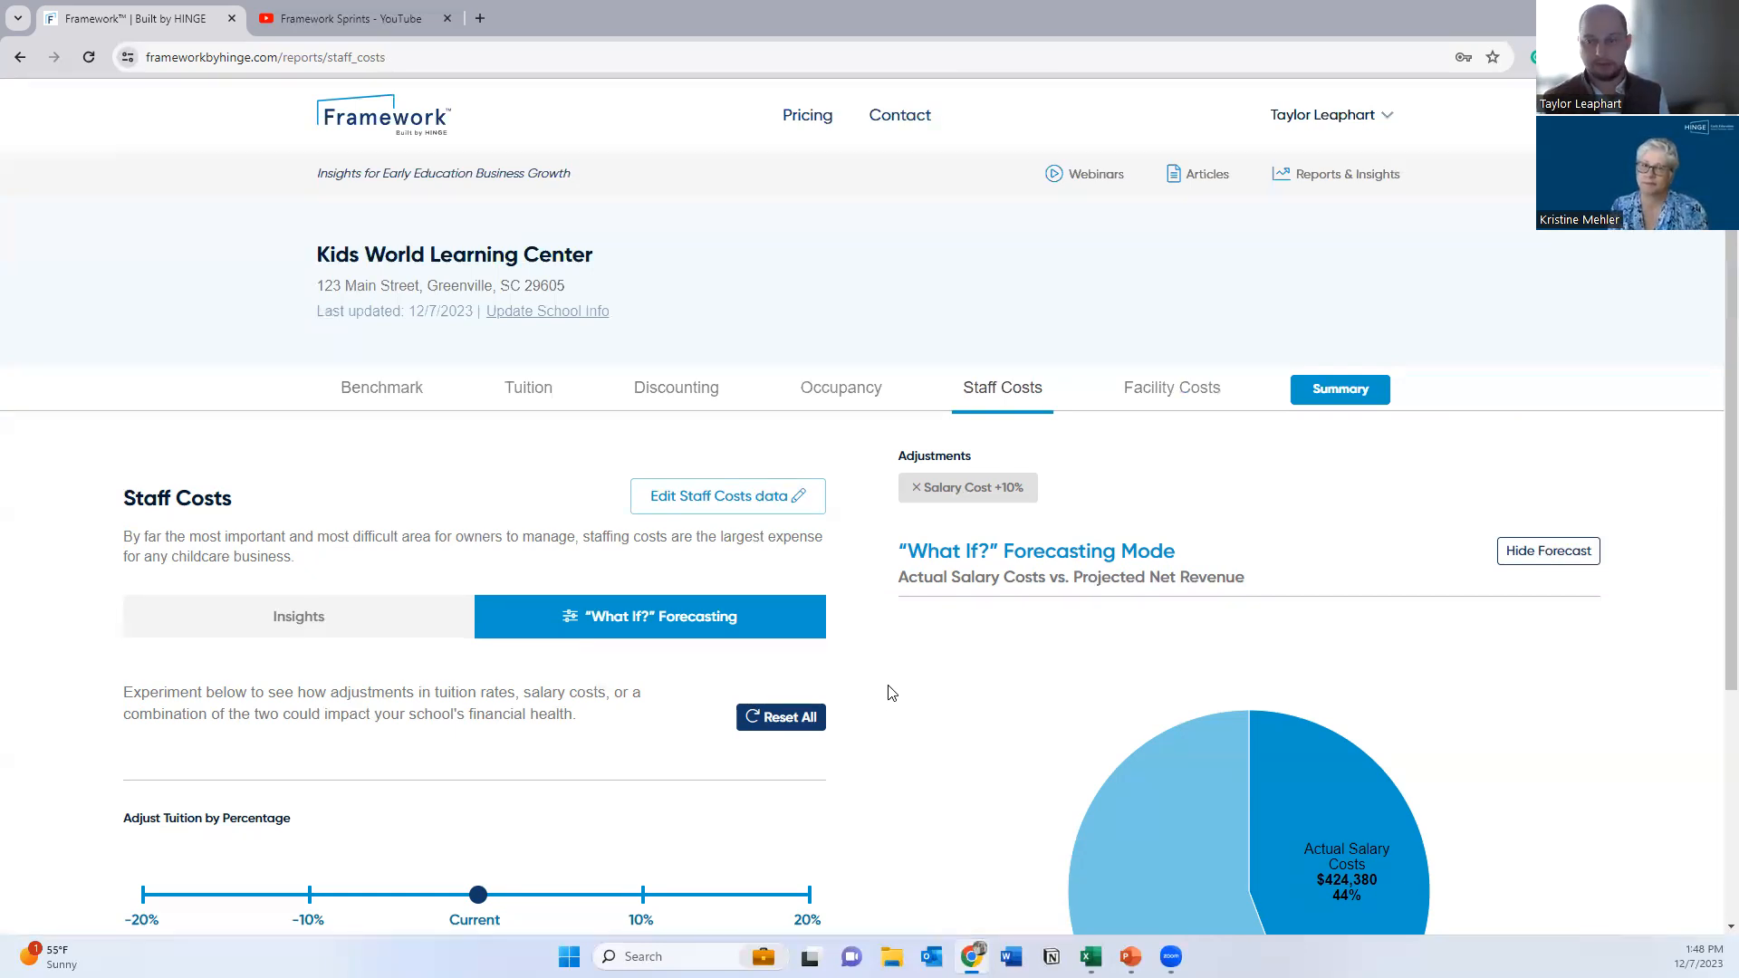
Step: Switch to the PowerPoint presentation and go to the Recommended Practices slide
left_click(1130, 956)
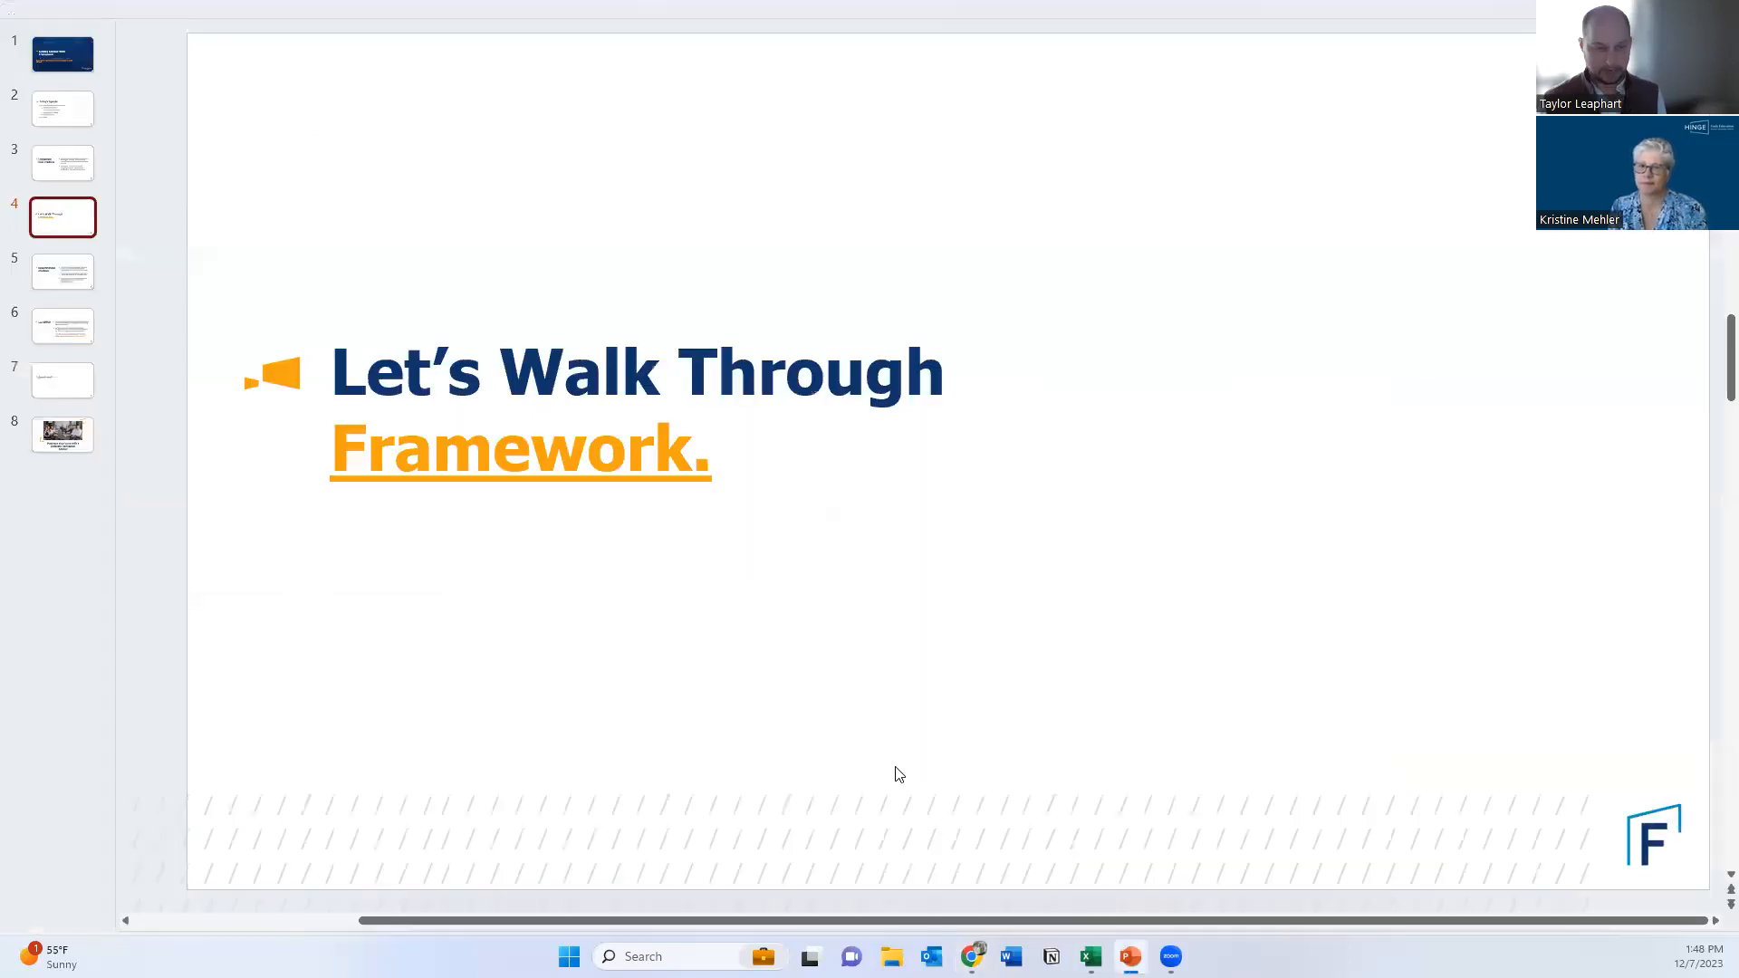
key("Down")
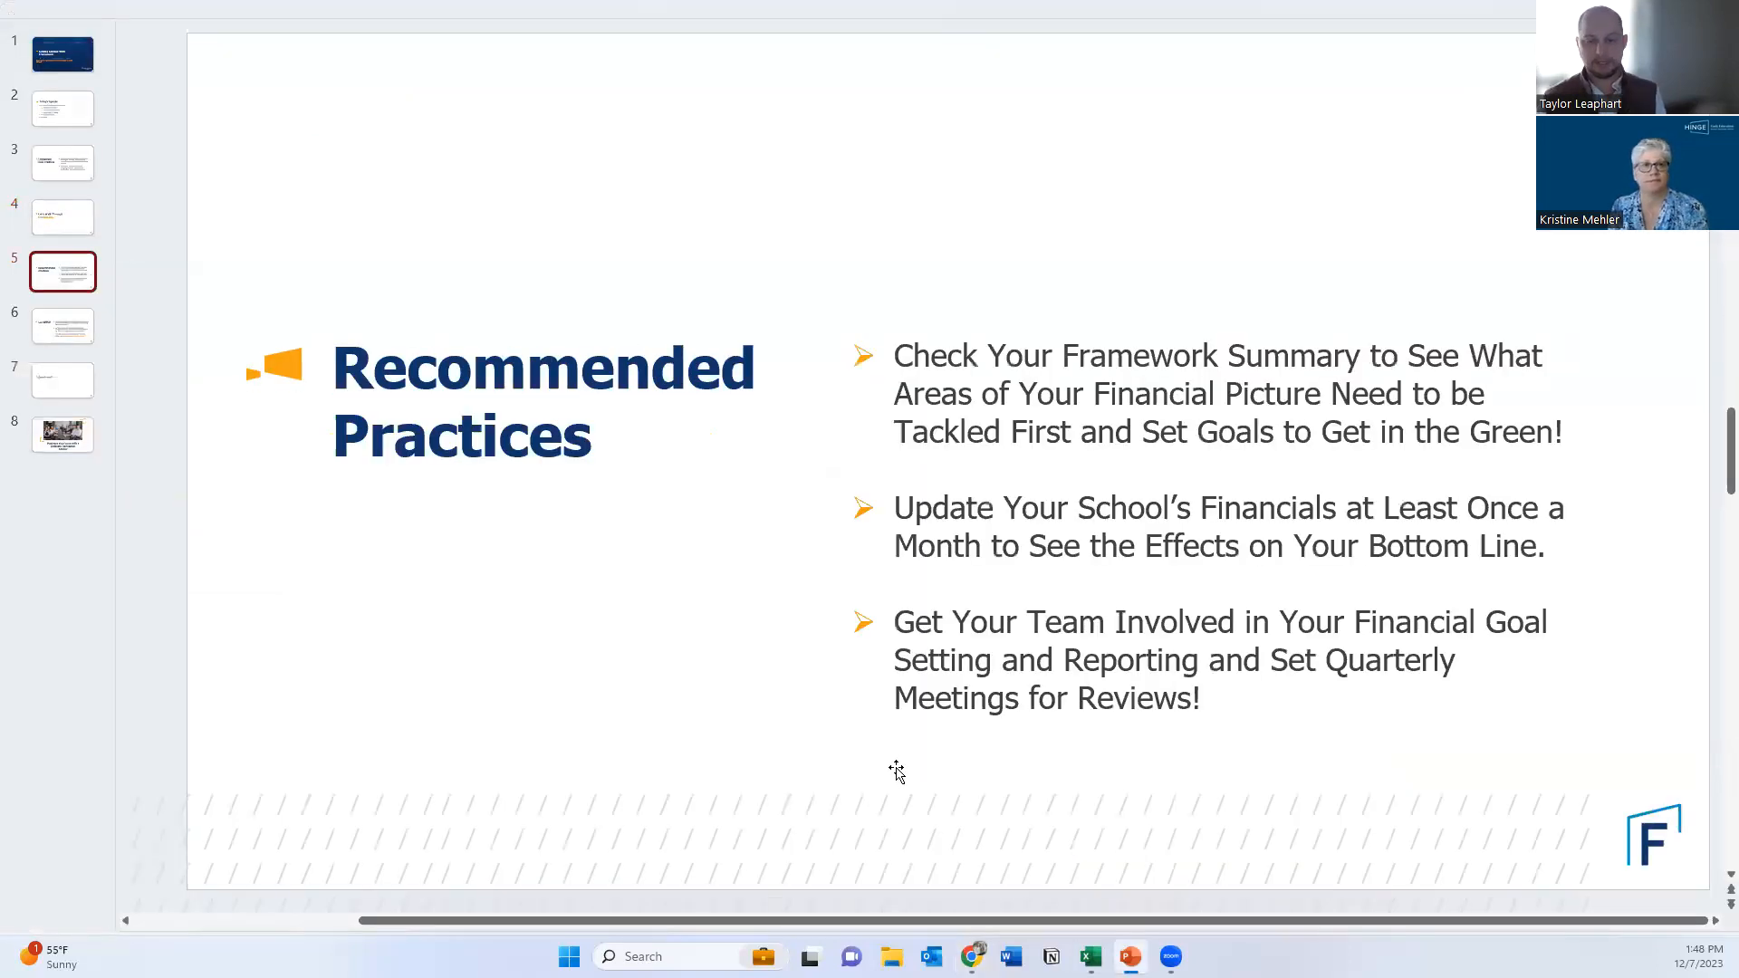